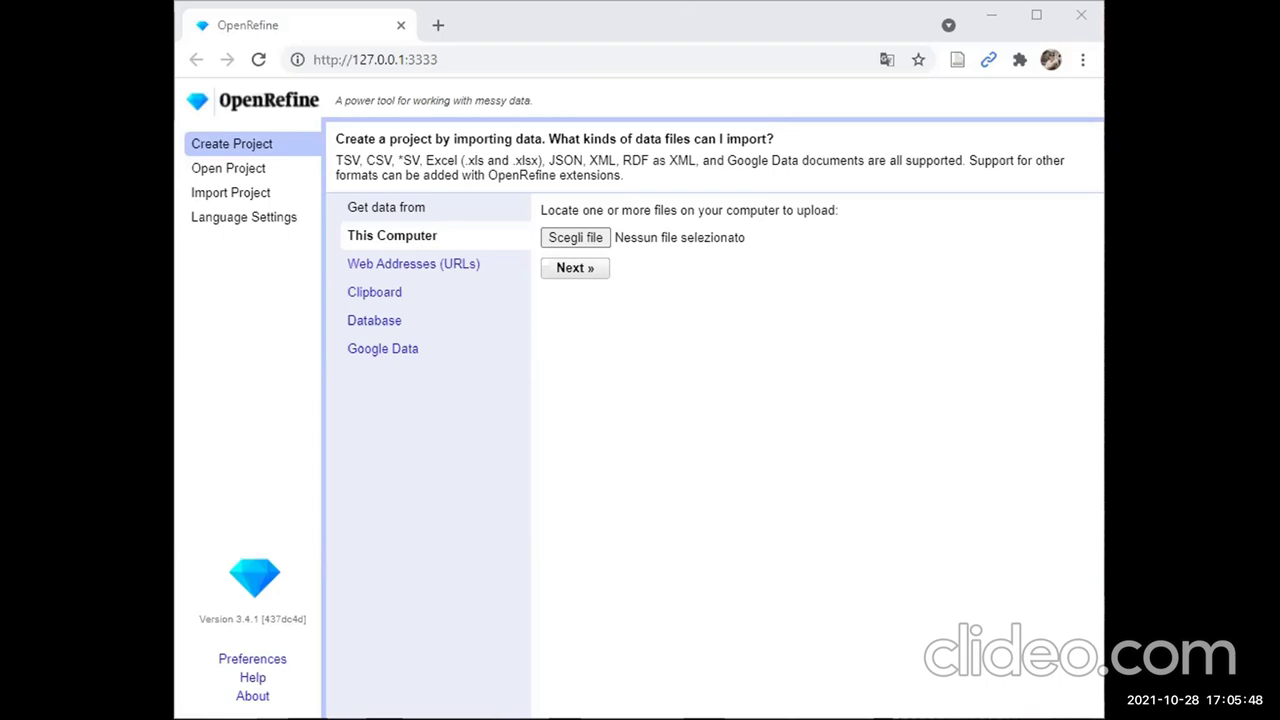
# Maximize the browser window and examine the start page's project creation, opening, import and language options
pyautogui.click(1036, 15)
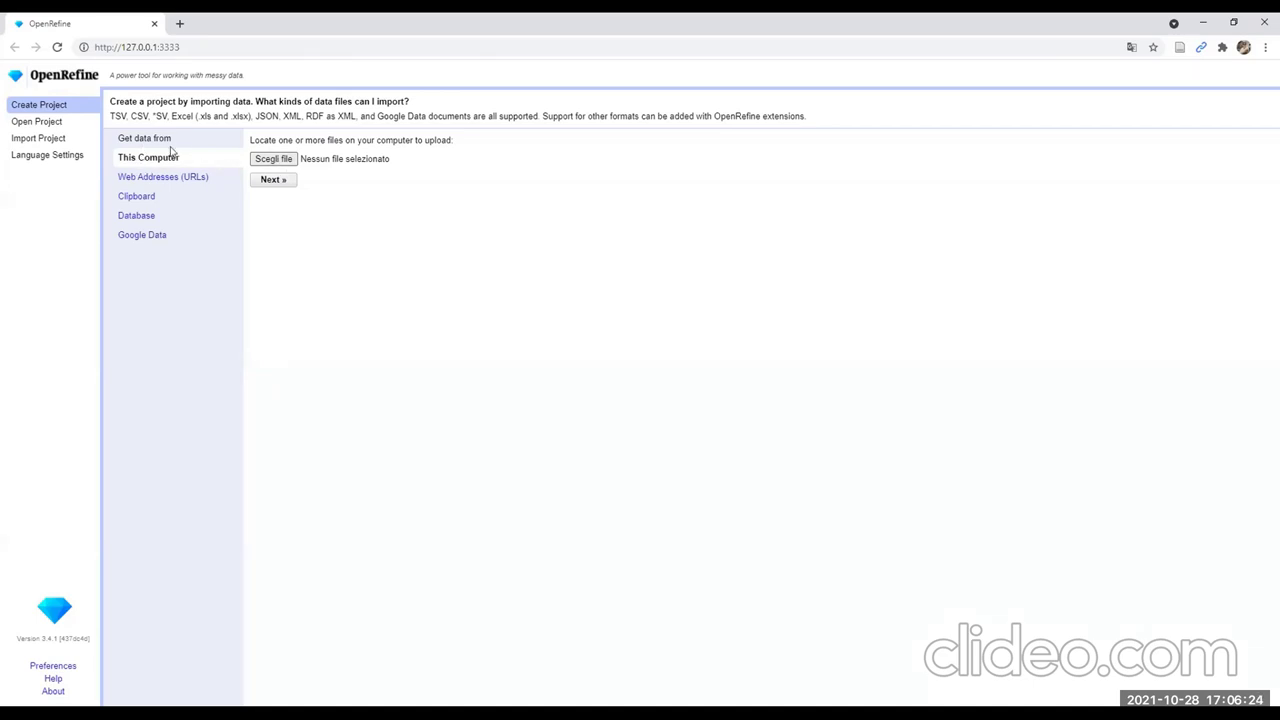
pyautogui.click(22, 121)
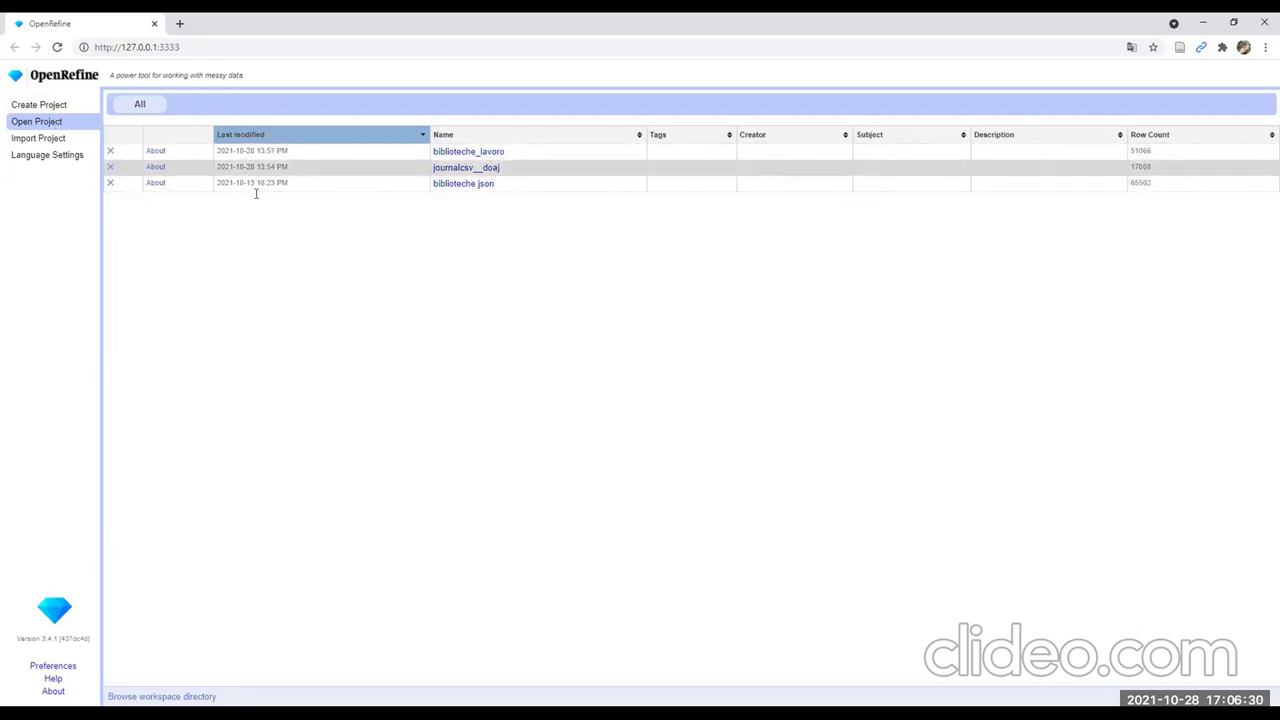
pyautogui.click(466, 184)
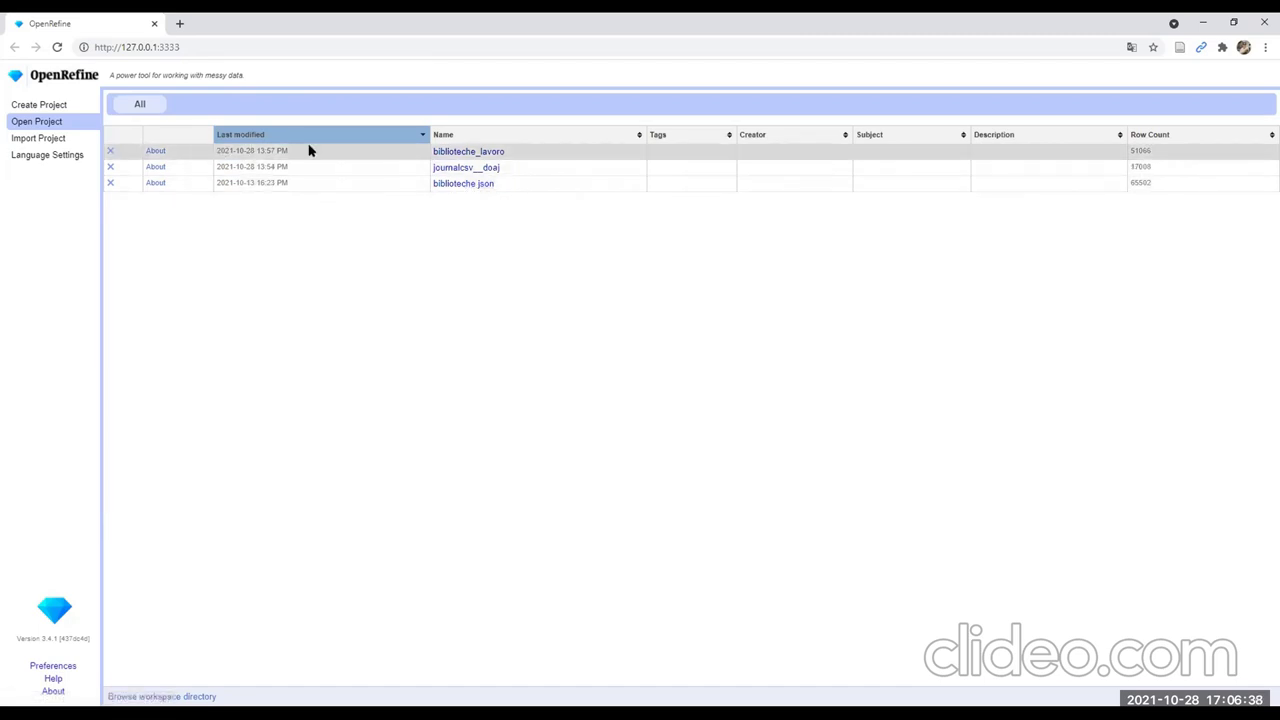
pyautogui.click(36, 139)
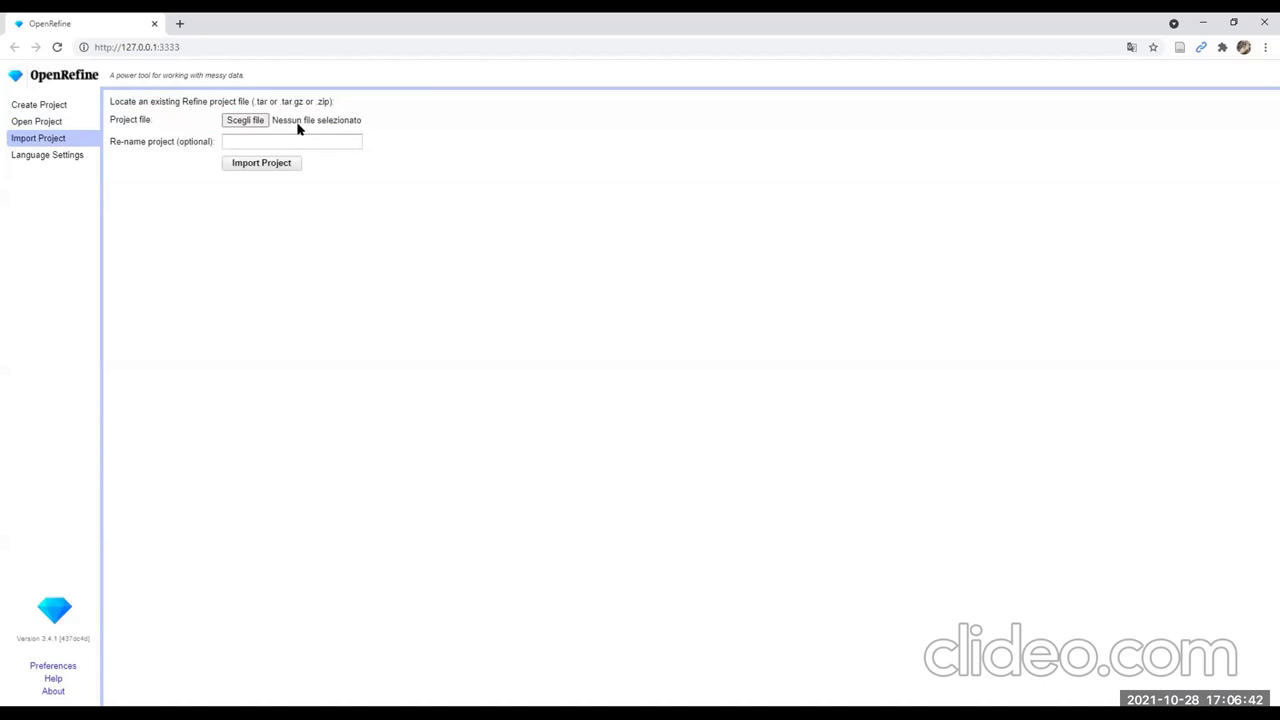
pyautogui.click(57, 158)
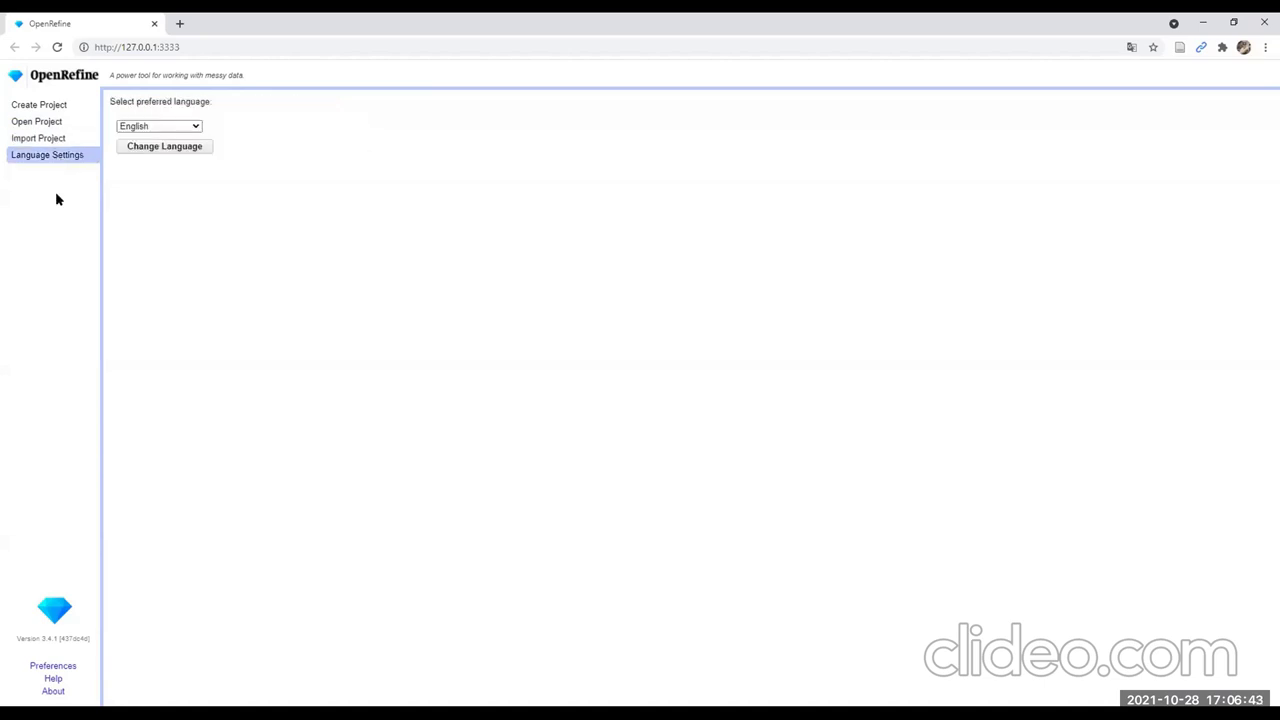
pyautogui.click(163, 127)
pyautogui.click(45, 104)
pyautogui.click(45, 104)
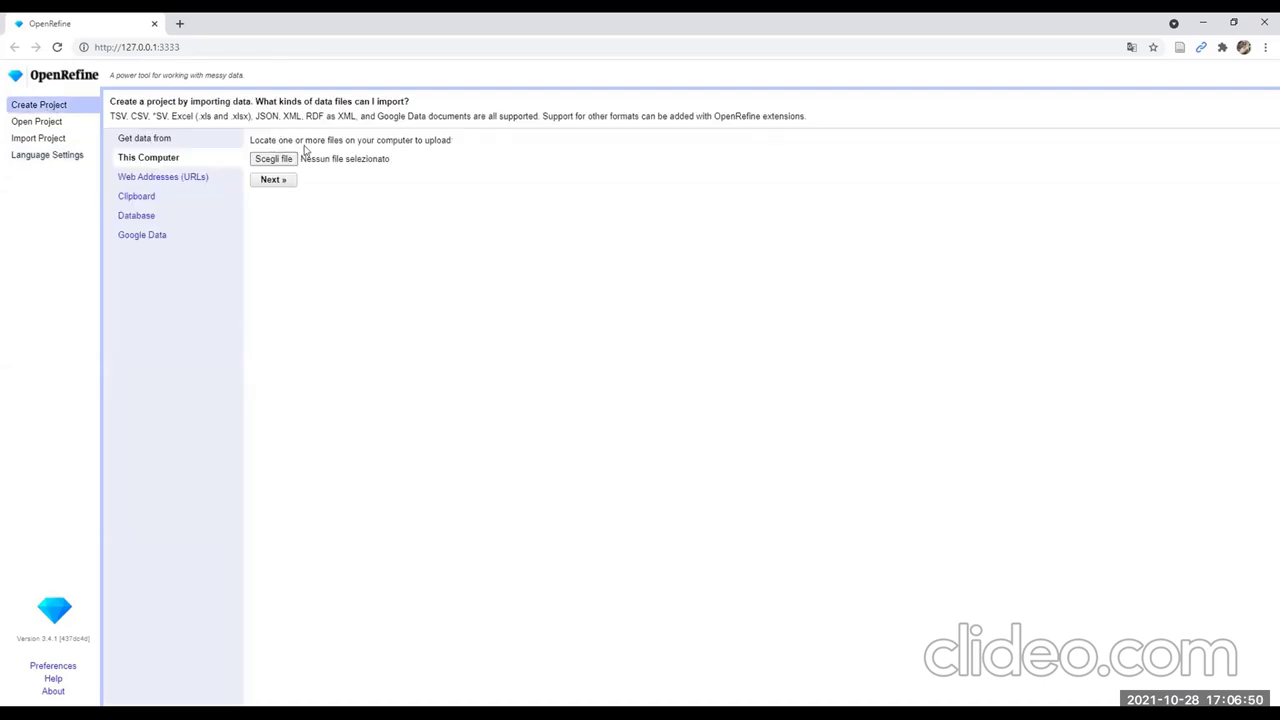
pyautogui.click(50, 122)
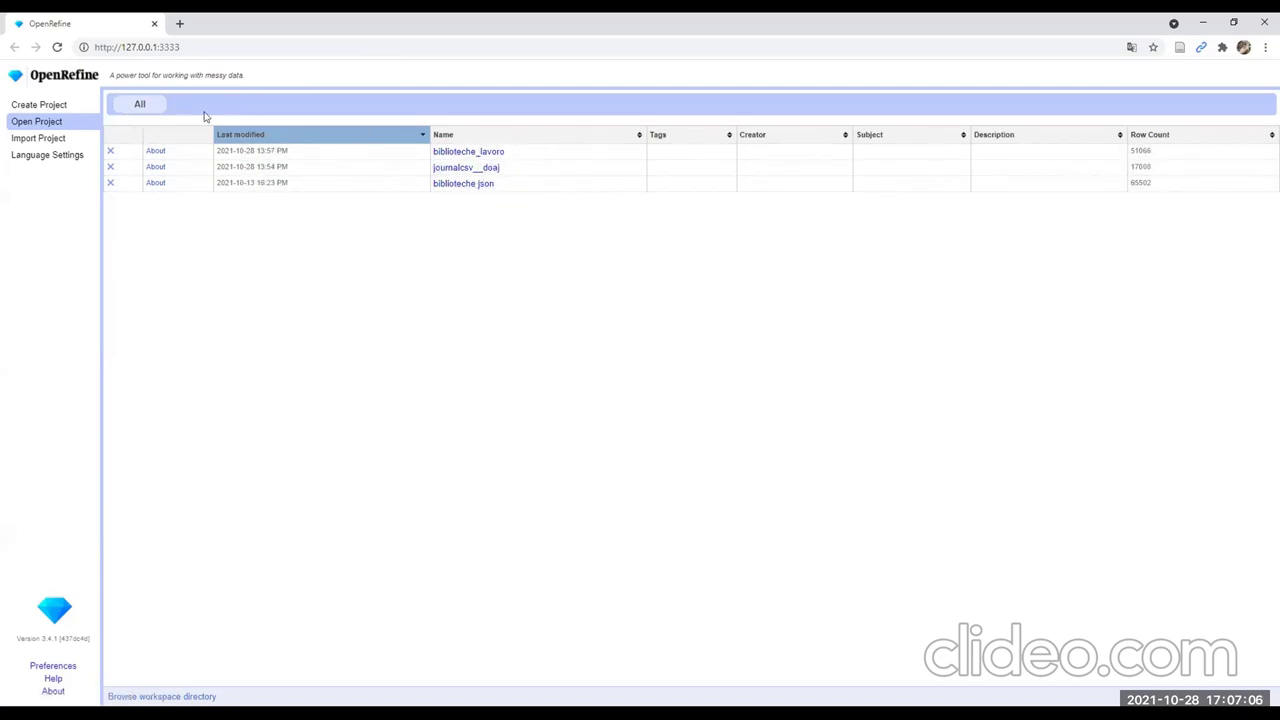
# Start a new project from the congressi_AIB spreadsheet in the OpenRefine documents folder and load its parsing preview
pyautogui.click(18, 106)
pyautogui.click(270, 160)
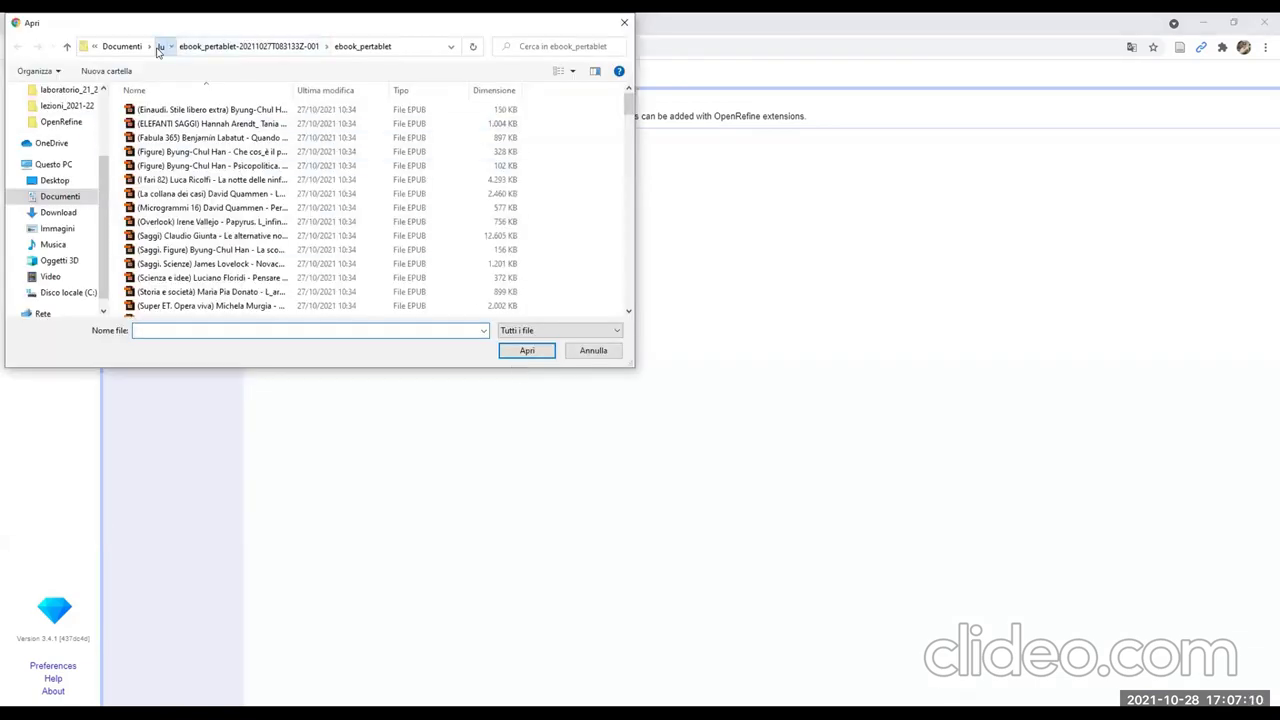
pyautogui.click(160, 47)
pyautogui.scroll(-3, 168, 224)
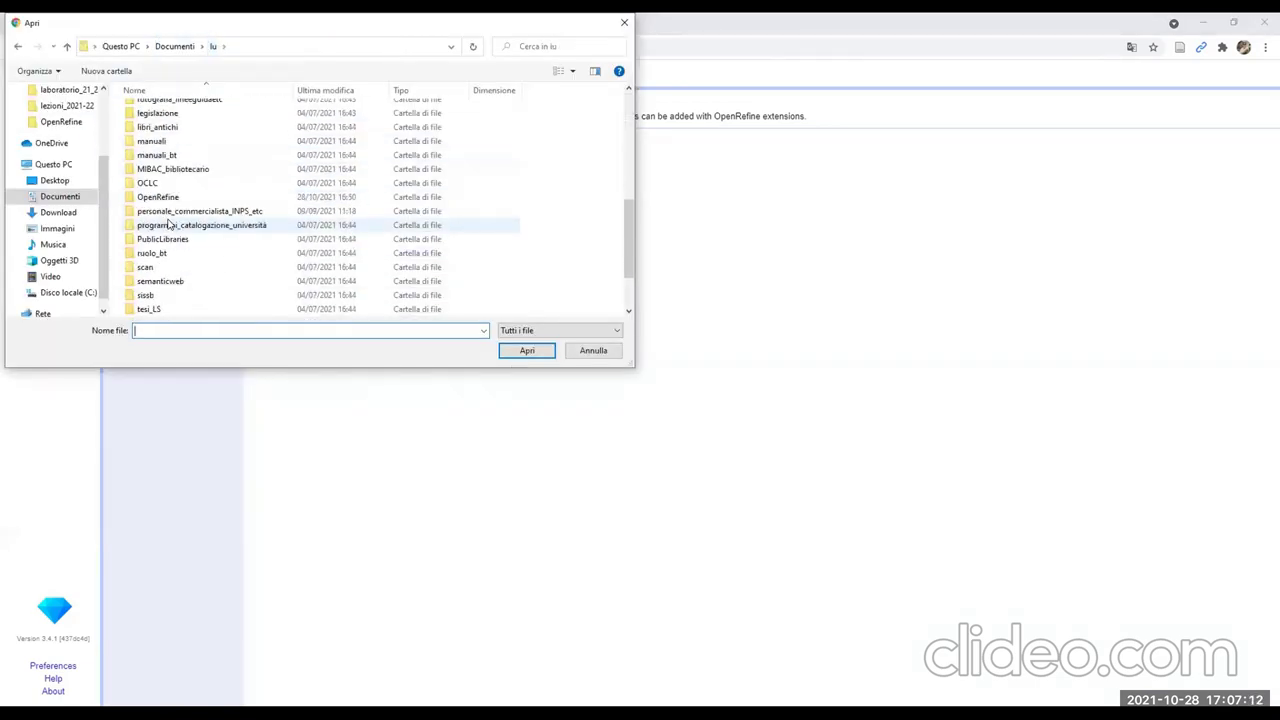
pyautogui.doubleClick(165, 194)
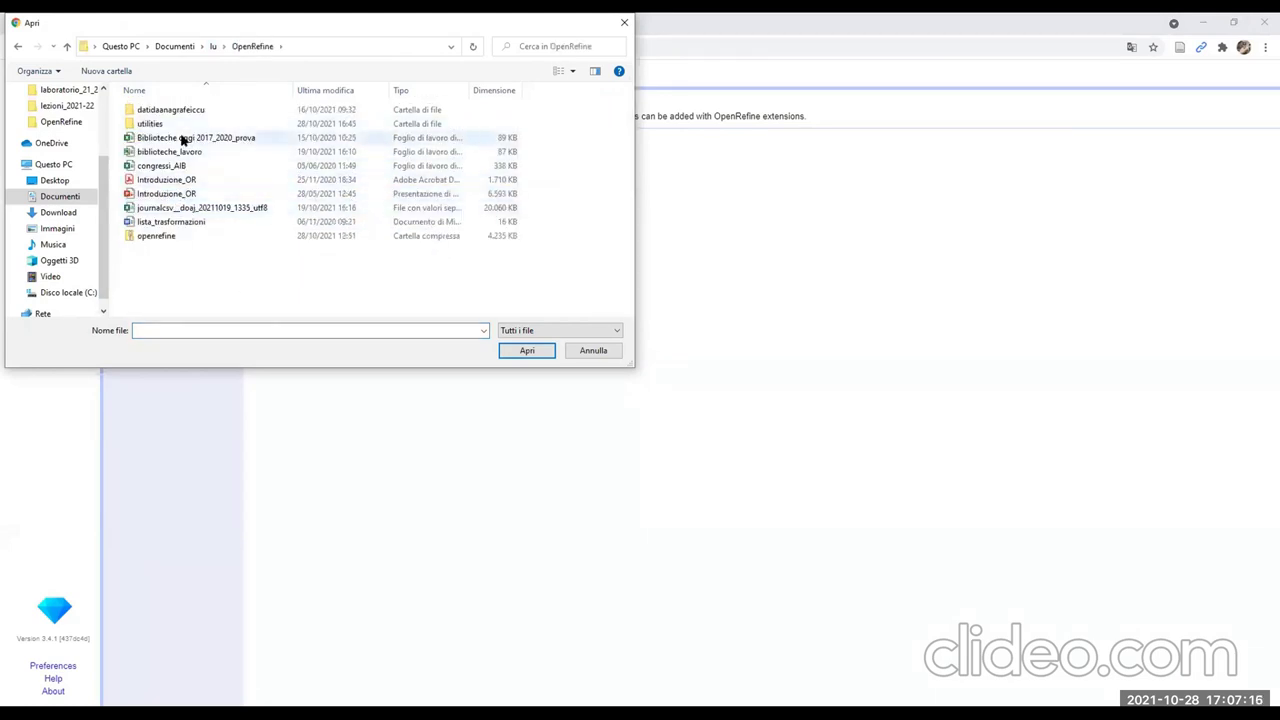
pyautogui.click(165, 166)
pyautogui.click(527, 350)
pyautogui.click(273, 179)
pyautogui.click(274, 179)
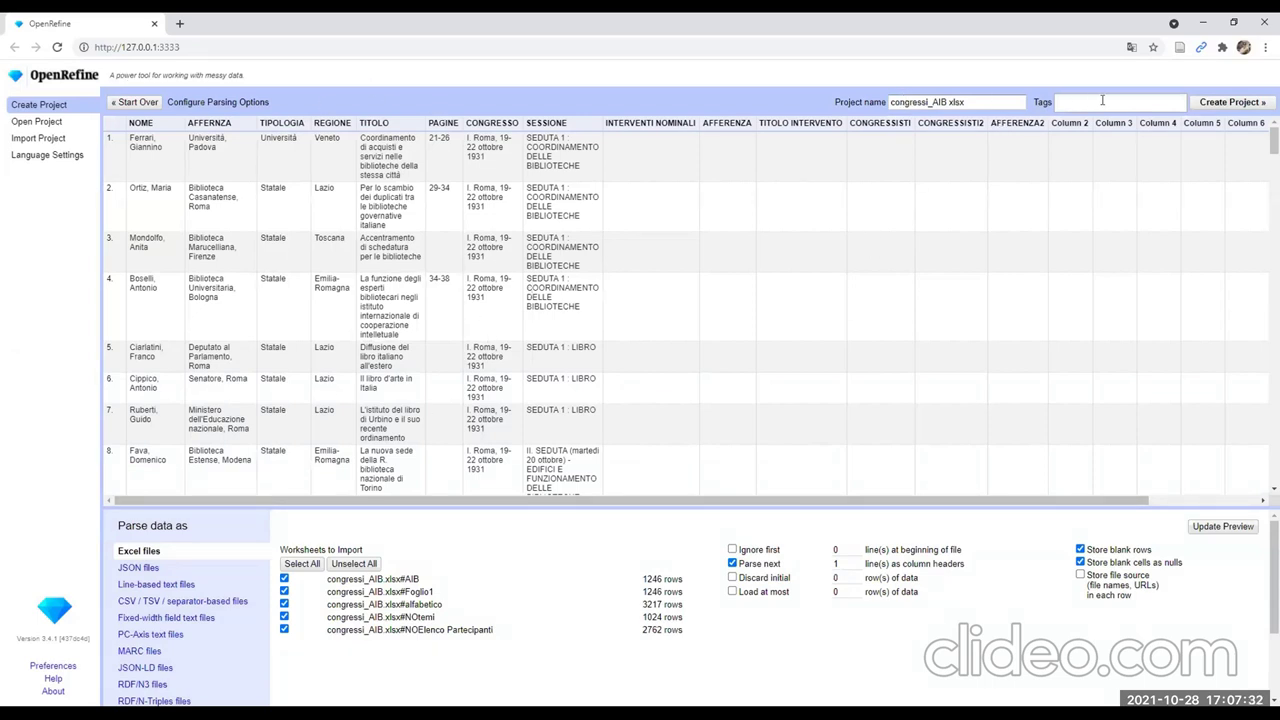
# Rename the new project as Congressi_AIB
pyautogui.moveTo(984, 101); pyautogui.dragTo(876, 99)
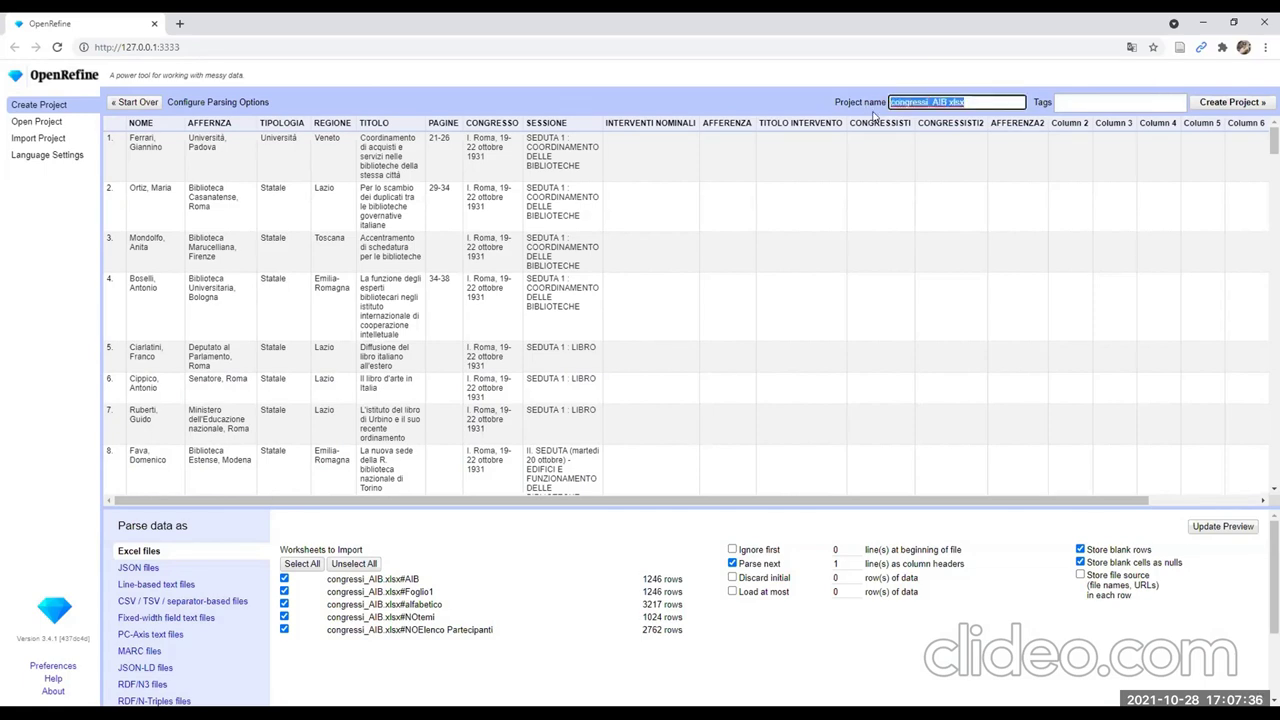
pyautogui.write('Cpngres')
pyautogui.press('BackSpace')
pyautogui.press('BackSpace')
pyautogui.press('BackSpace')
pyautogui.press('BackSpace')
pyautogui.write('ongressi_A')
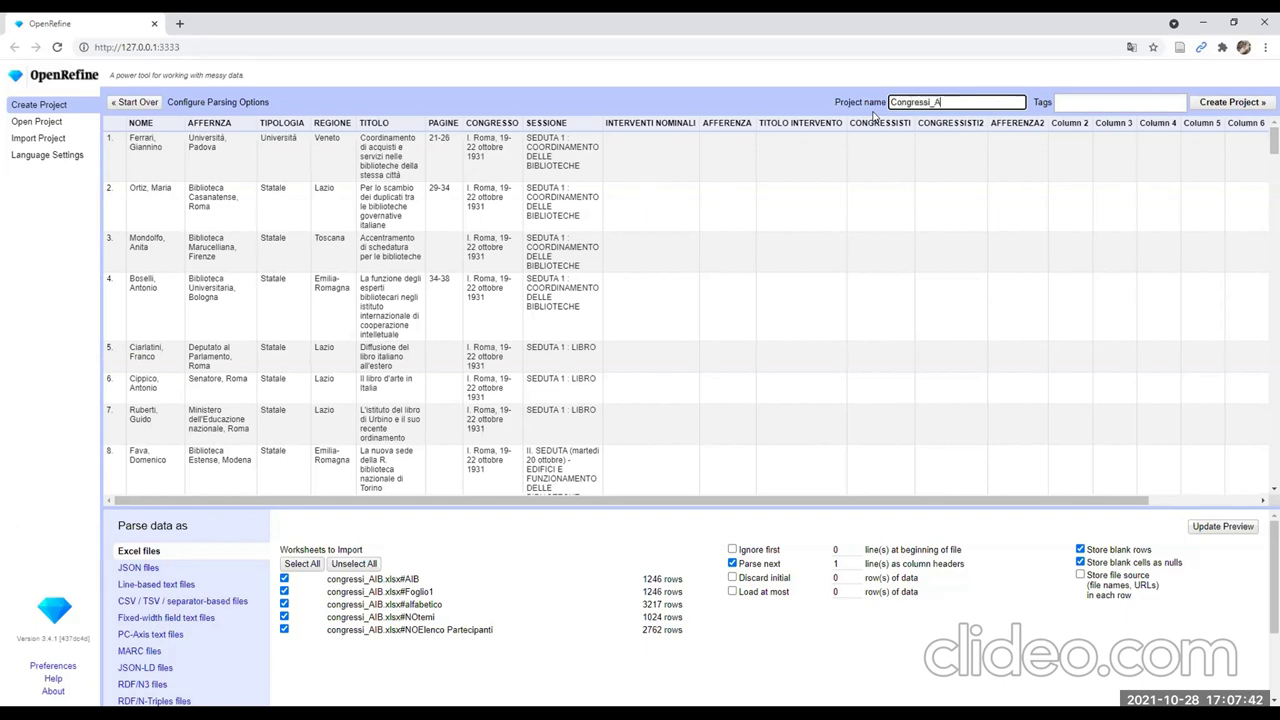
pyautogui.write('IB')
# Tag the new project with congressi, AIB and dapulire
pyautogui.click(1075, 105)
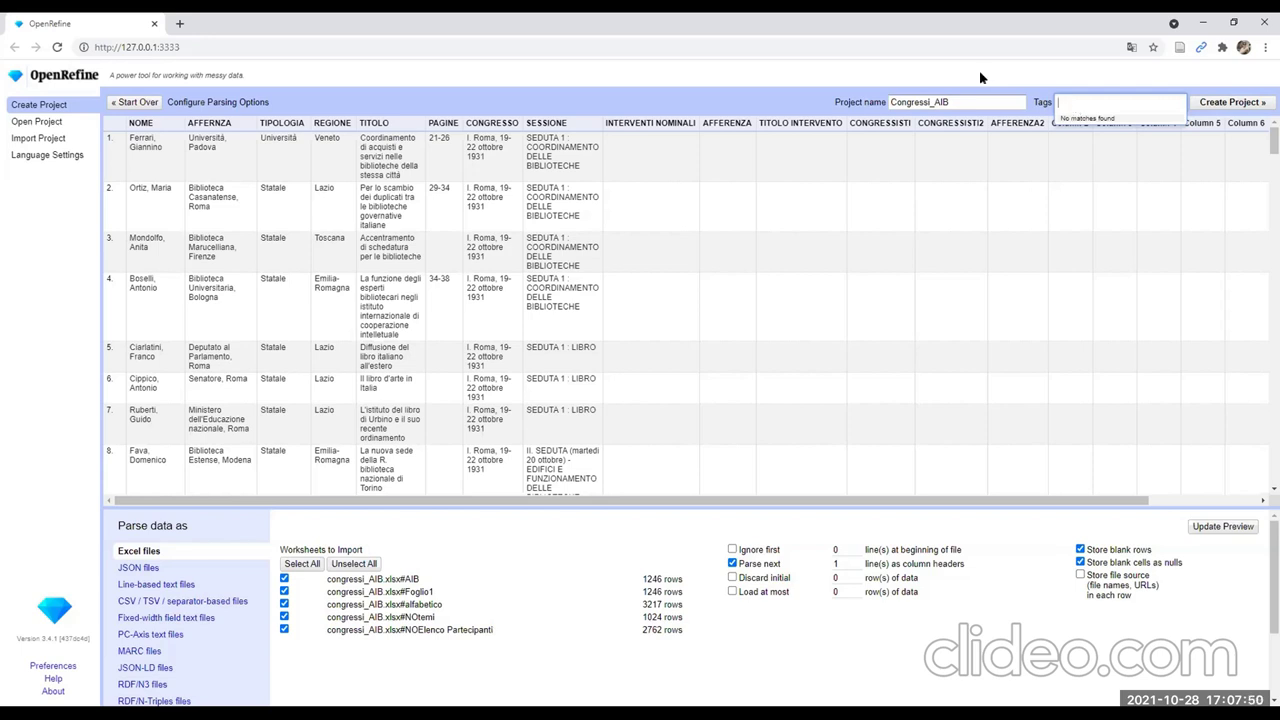
pyautogui.click(1098, 117)
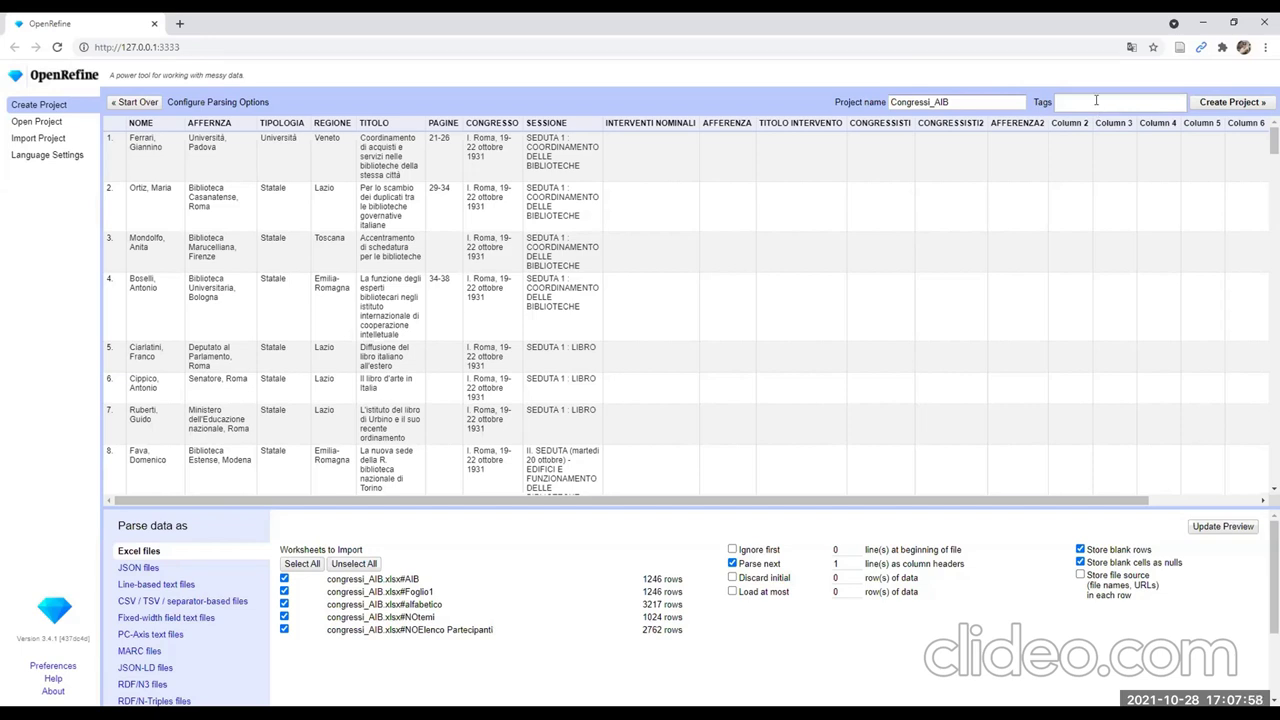
pyautogui.click(1096, 100)
pyautogui.write('congressi')
pyautogui.press('Return')
pyautogui.write('AIB')
pyautogui.press('Return')
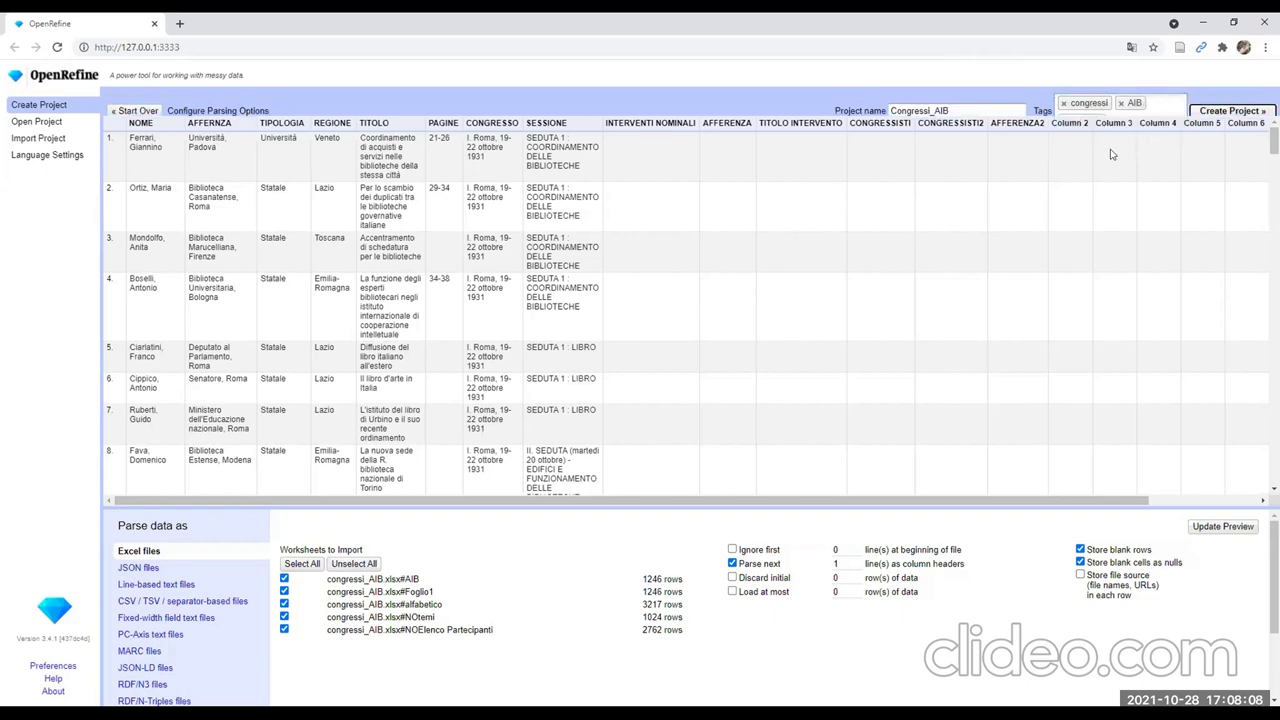
# Exclude every worksheet except congressi_AIB.xlsx#AIB from the import and create the project
pyautogui.scroll(-1, 415, 551)
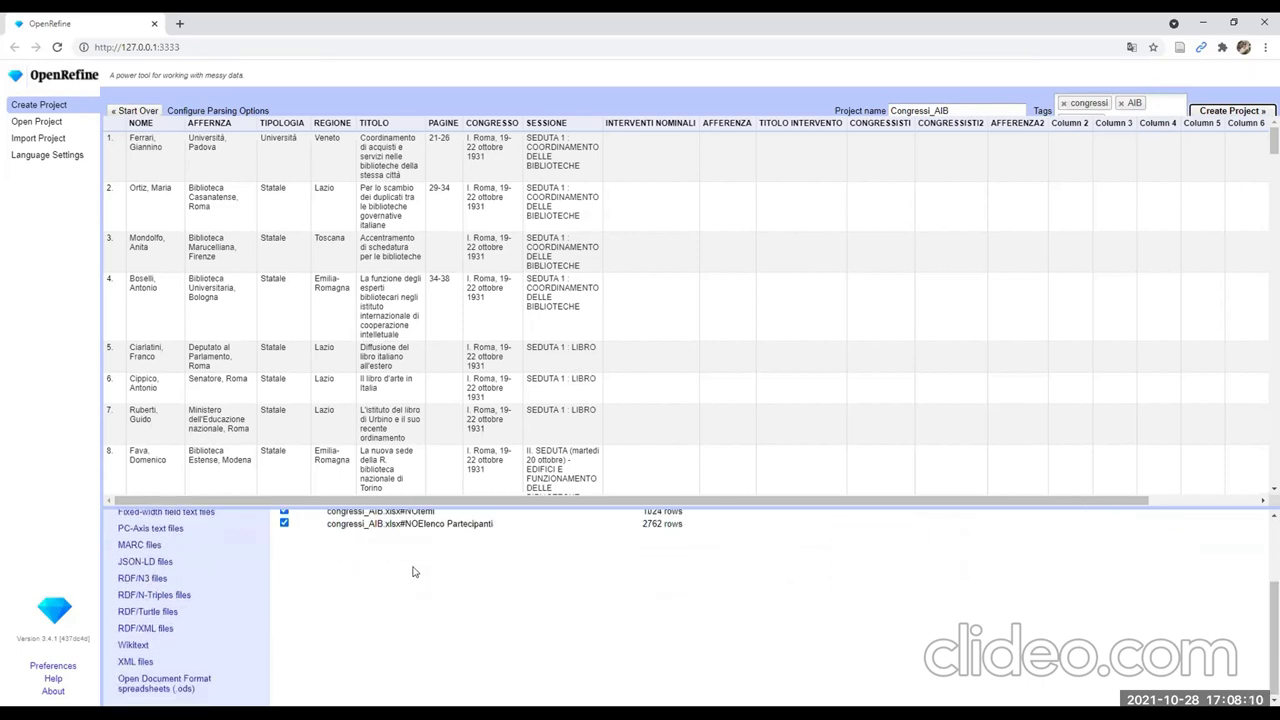
pyautogui.scroll(1, 415, 555)
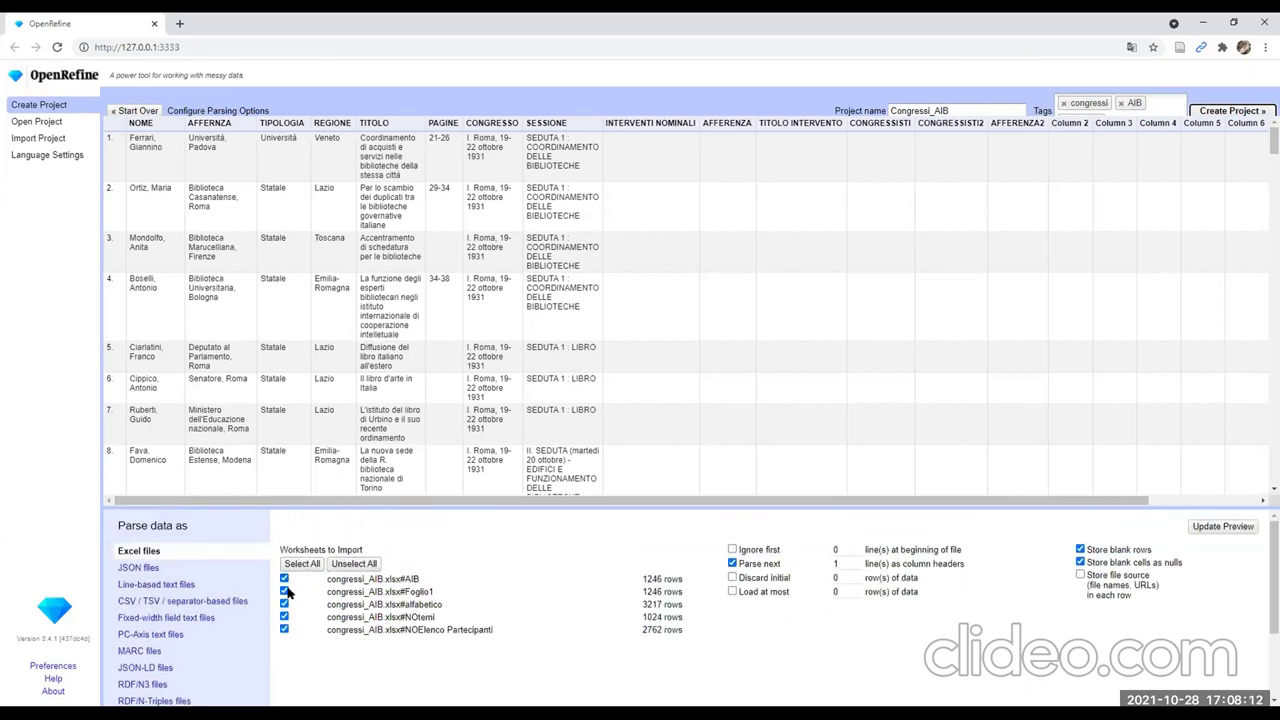
pyautogui.click(284, 591)
pyautogui.click(284, 604)
pyautogui.click(284, 617)
pyautogui.click(284, 629)
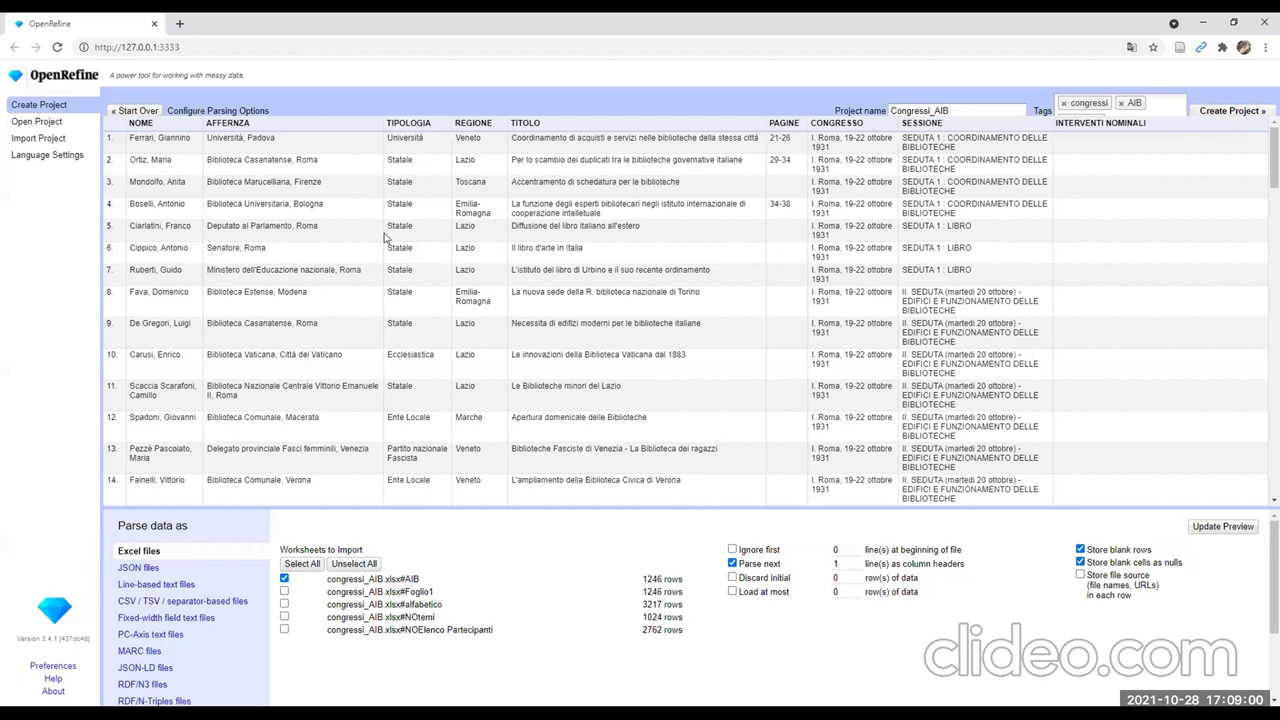
pyautogui.click(1230, 111)
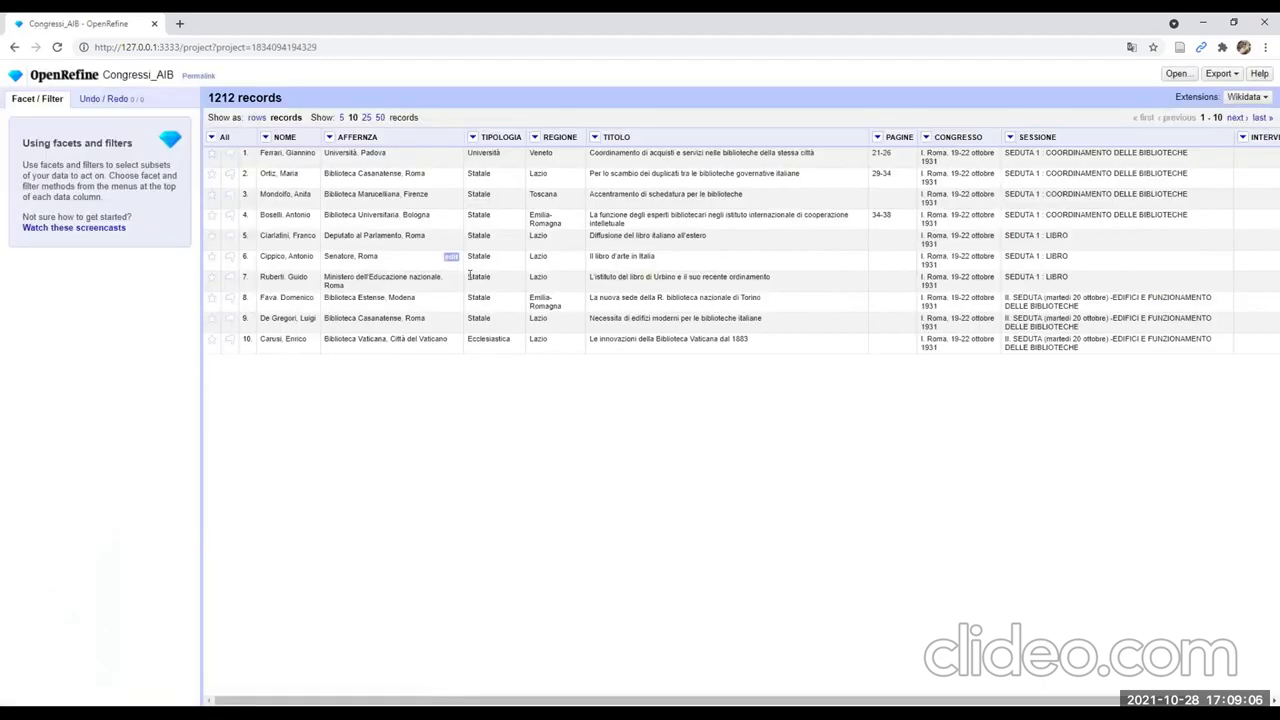
# Display the project data as rows, 50 per page, and enlarge the browser zoom to 125%
pyautogui.click(257, 117)
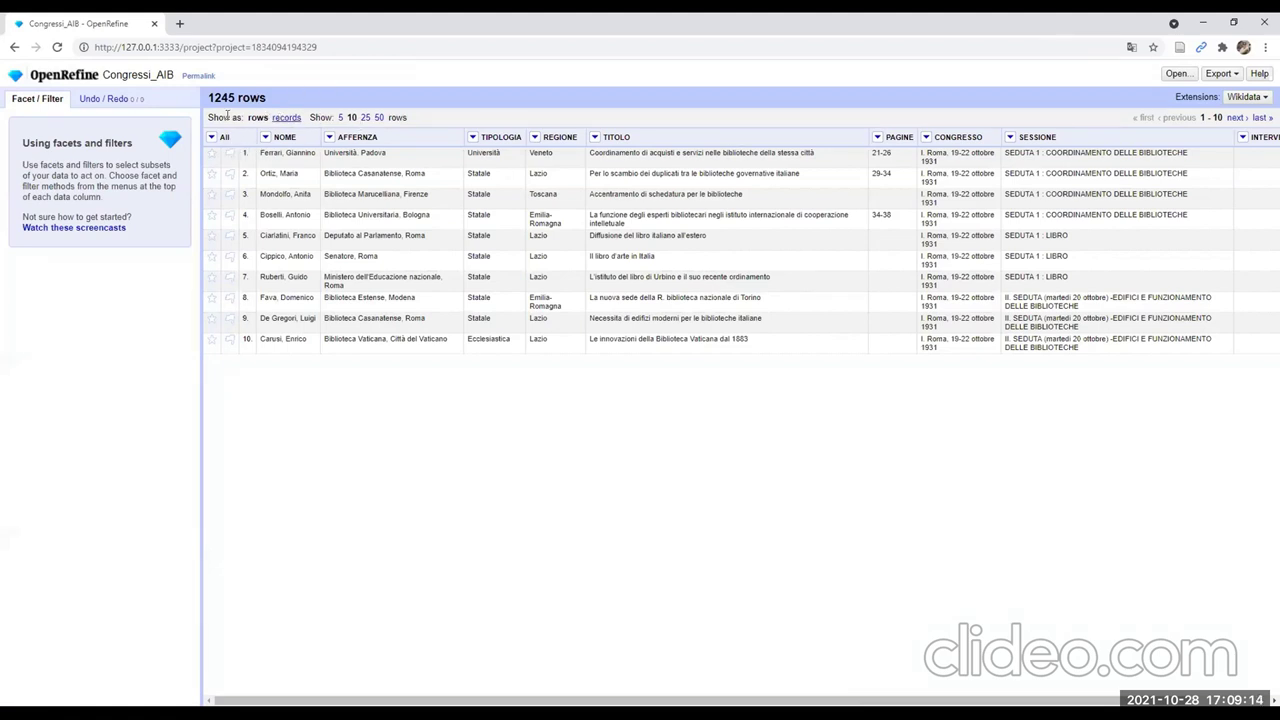
pyautogui.click(379, 117)
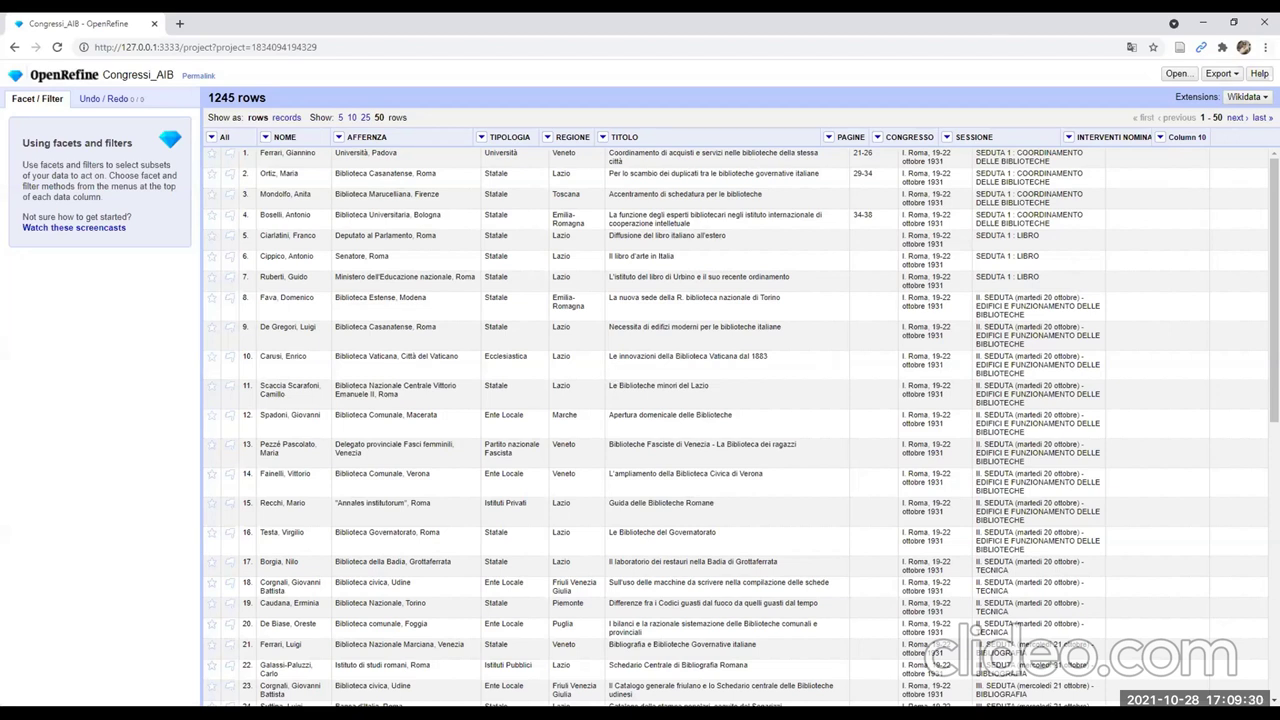
pyautogui.click(1264, 47)
pyautogui.click(1225, 172)
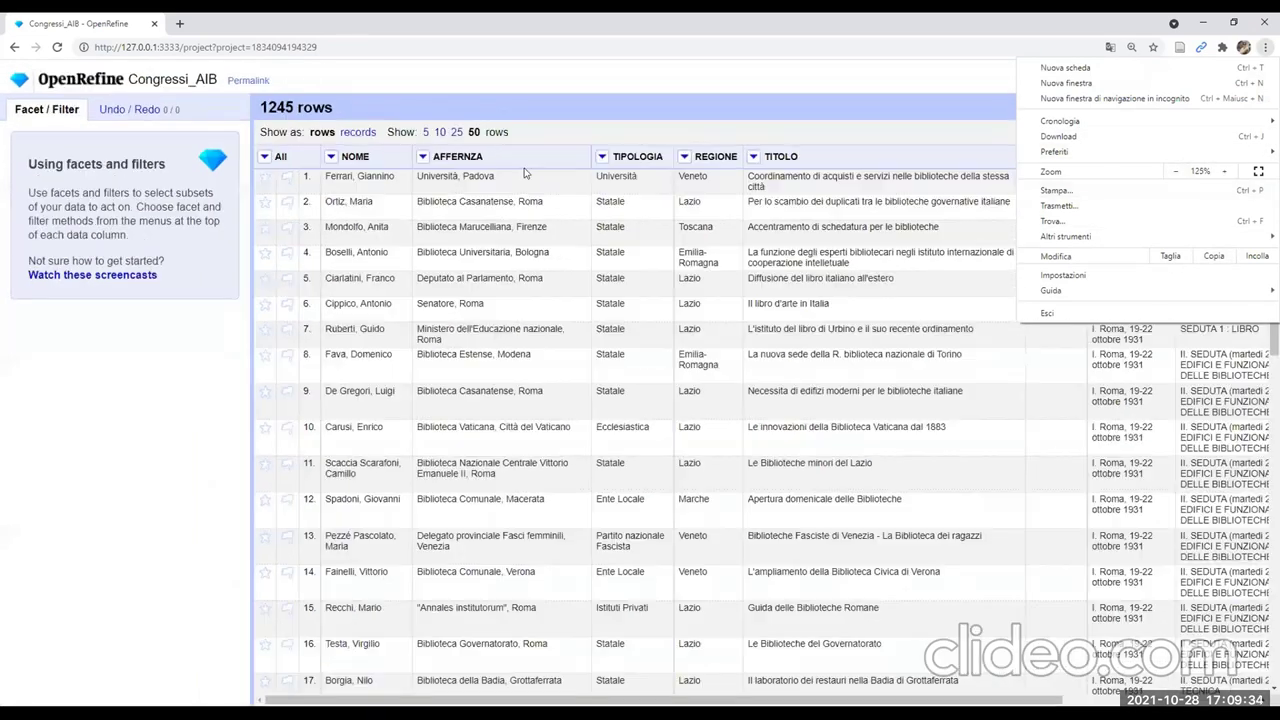
pyautogui.click(790, 258)
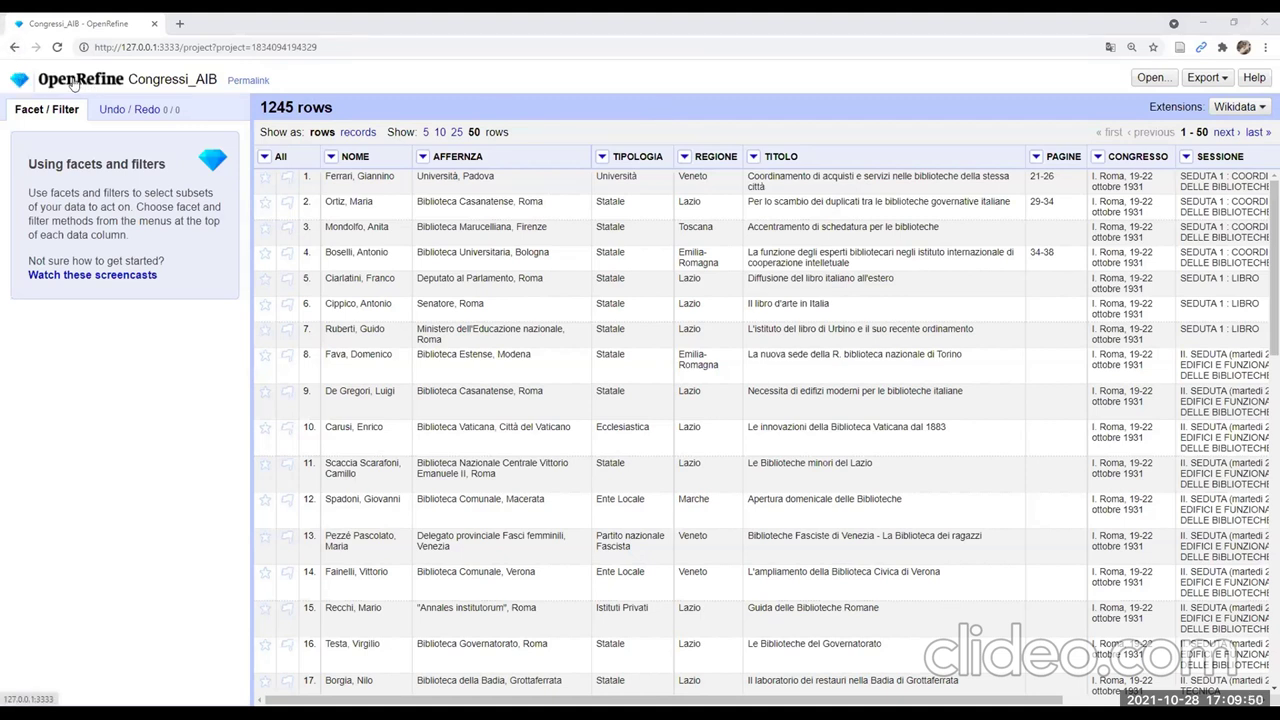
# Open the existing journalcsv__doaj project and compare its totals in records mode and rows mode
pyautogui.click(24, 82)
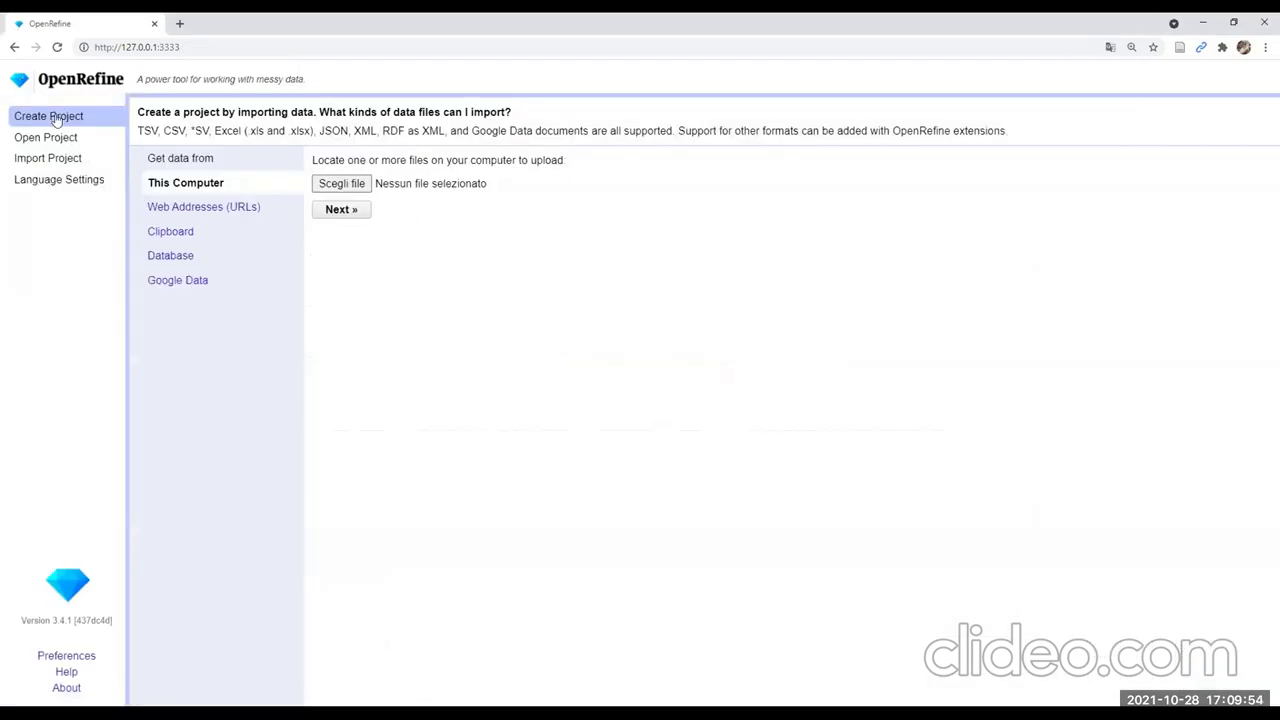
pyautogui.click(57, 136)
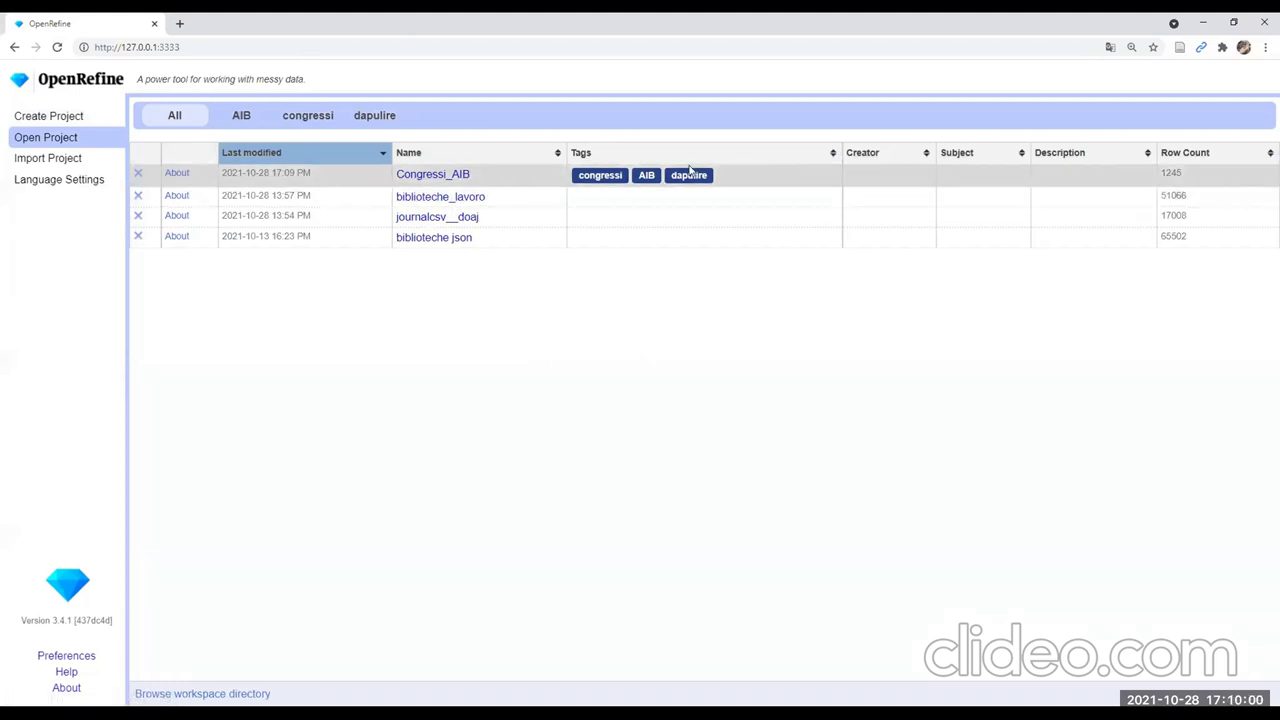
pyautogui.click(428, 217)
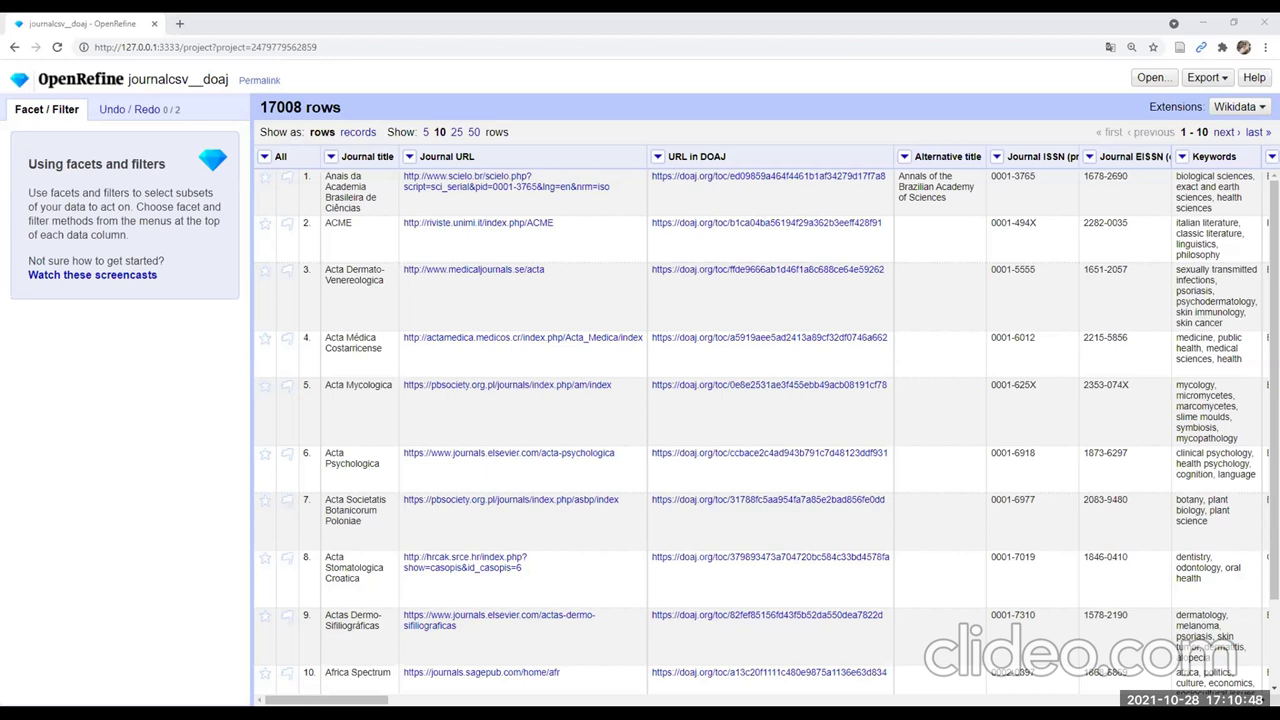
pyautogui.moveTo(575, 347)
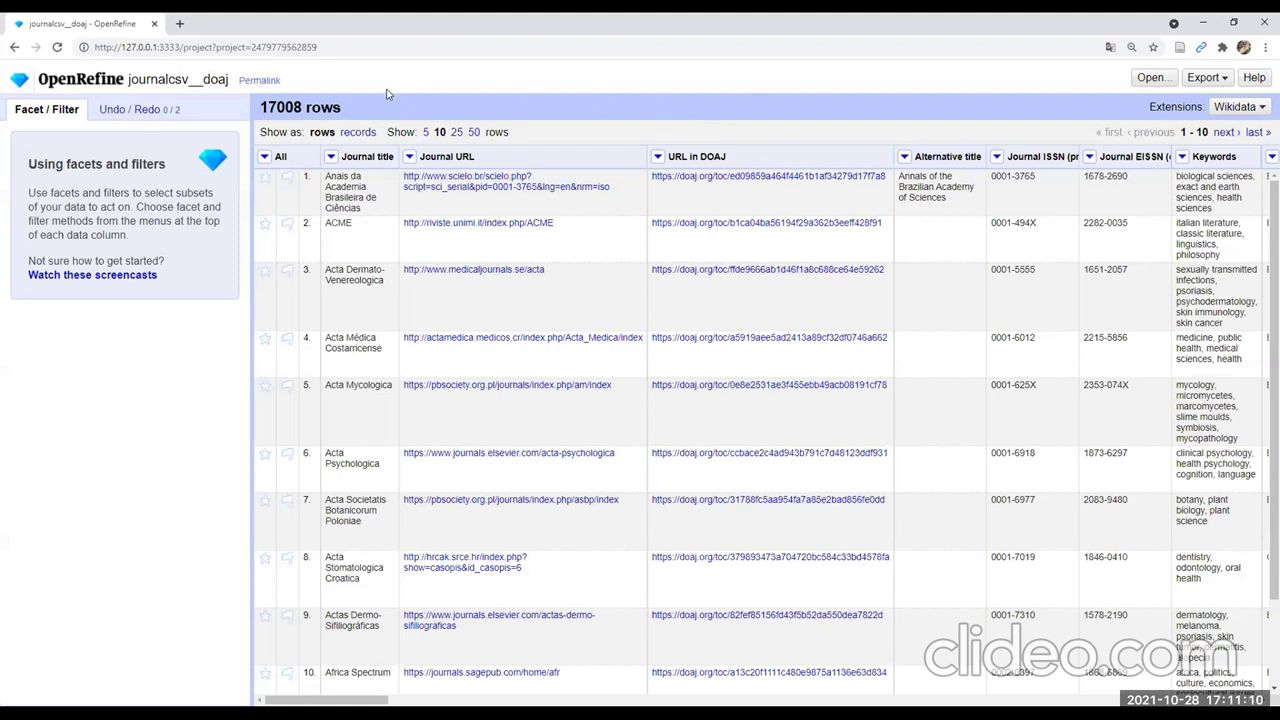
pyautogui.click(357, 133)
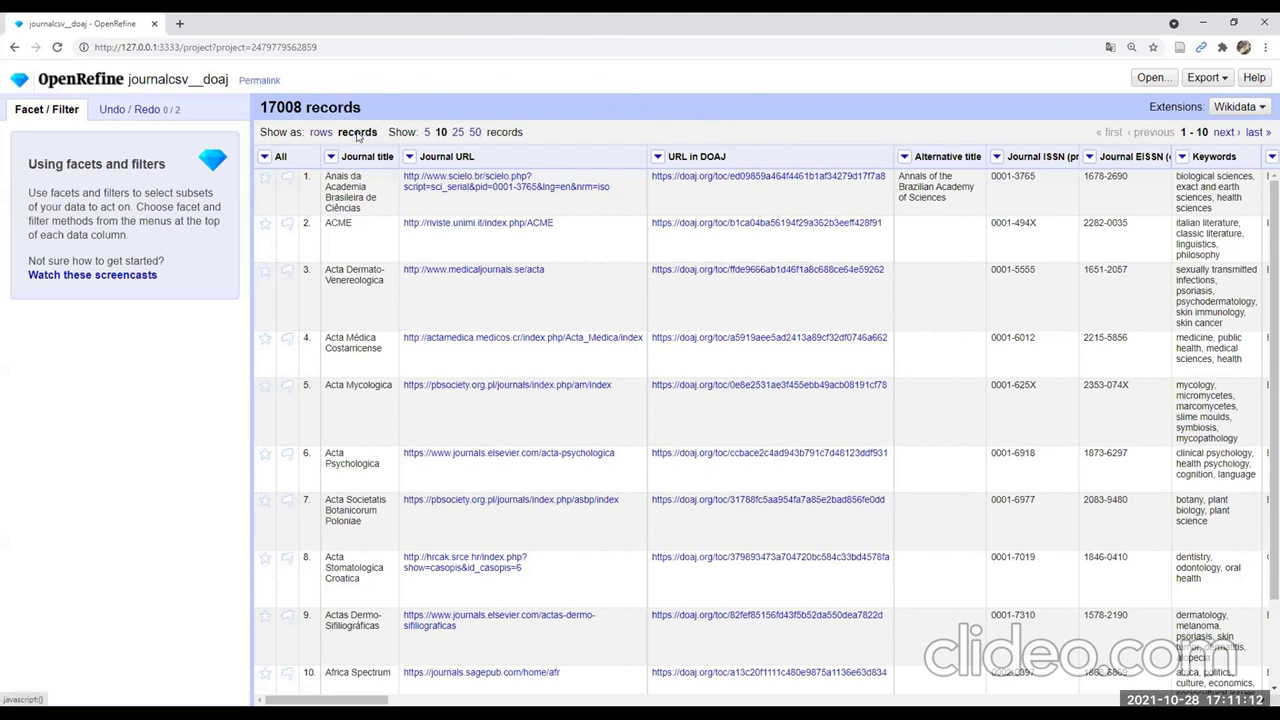
pyautogui.click(321, 133)
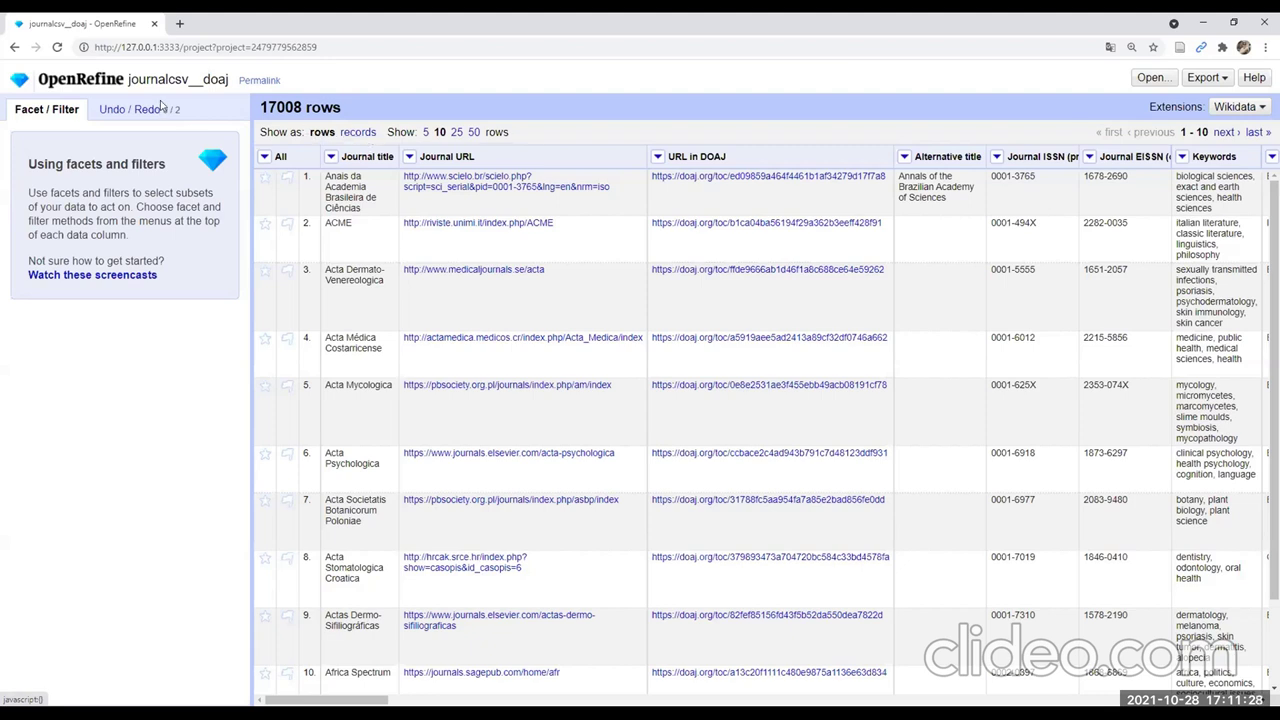
# Open the biblioteche_lavoro project, show its data as rows and check the total row count
pyautogui.click(18, 78)
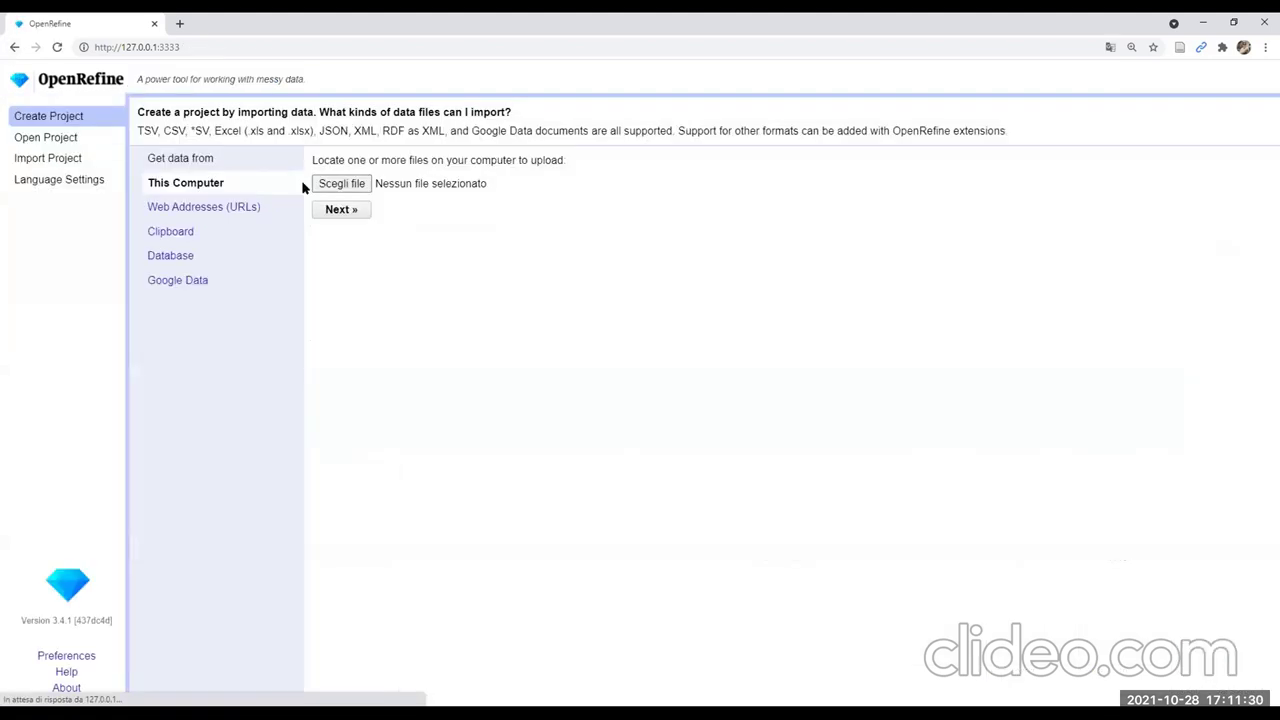
pyautogui.click(48, 138)
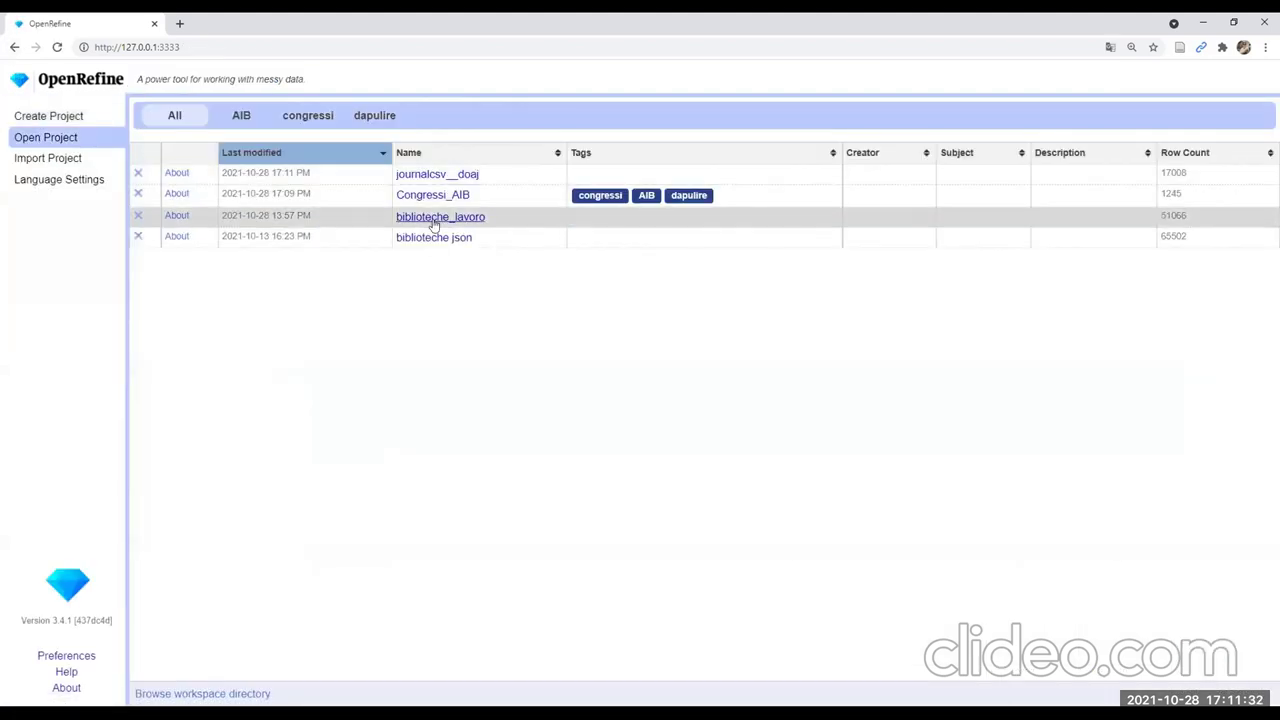
pyautogui.click(432, 218)
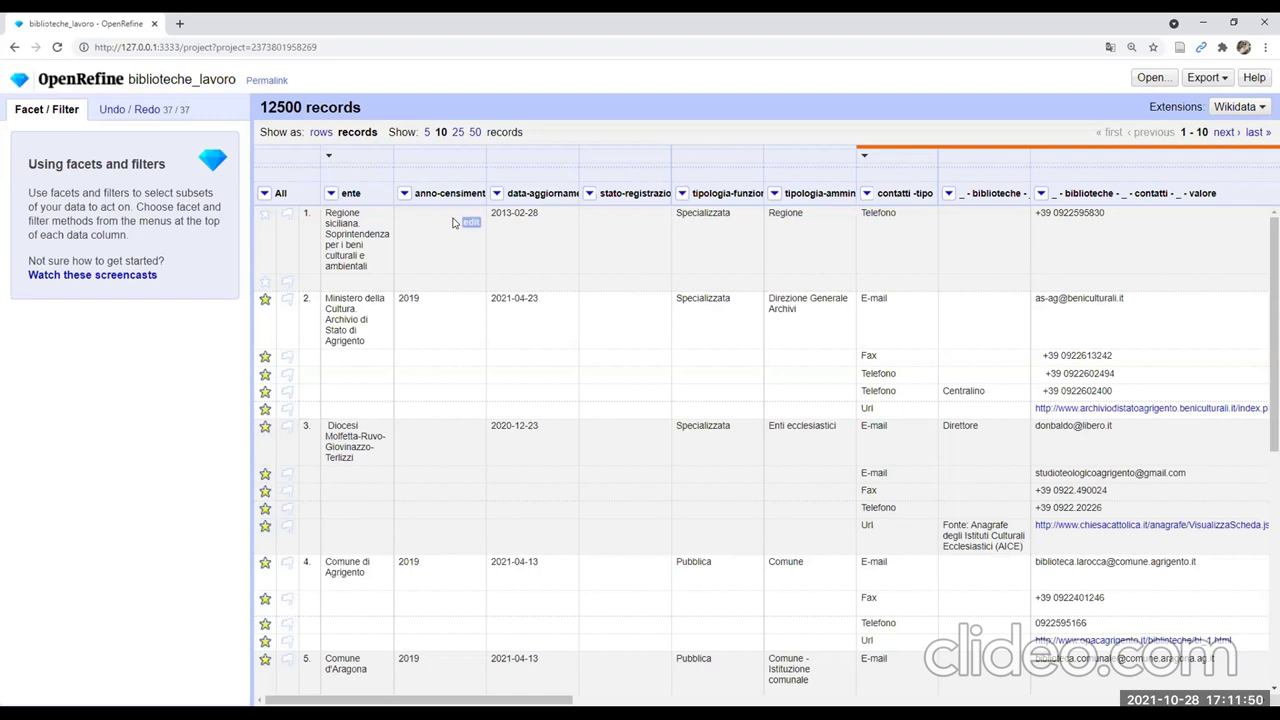
pyautogui.click(321, 132)
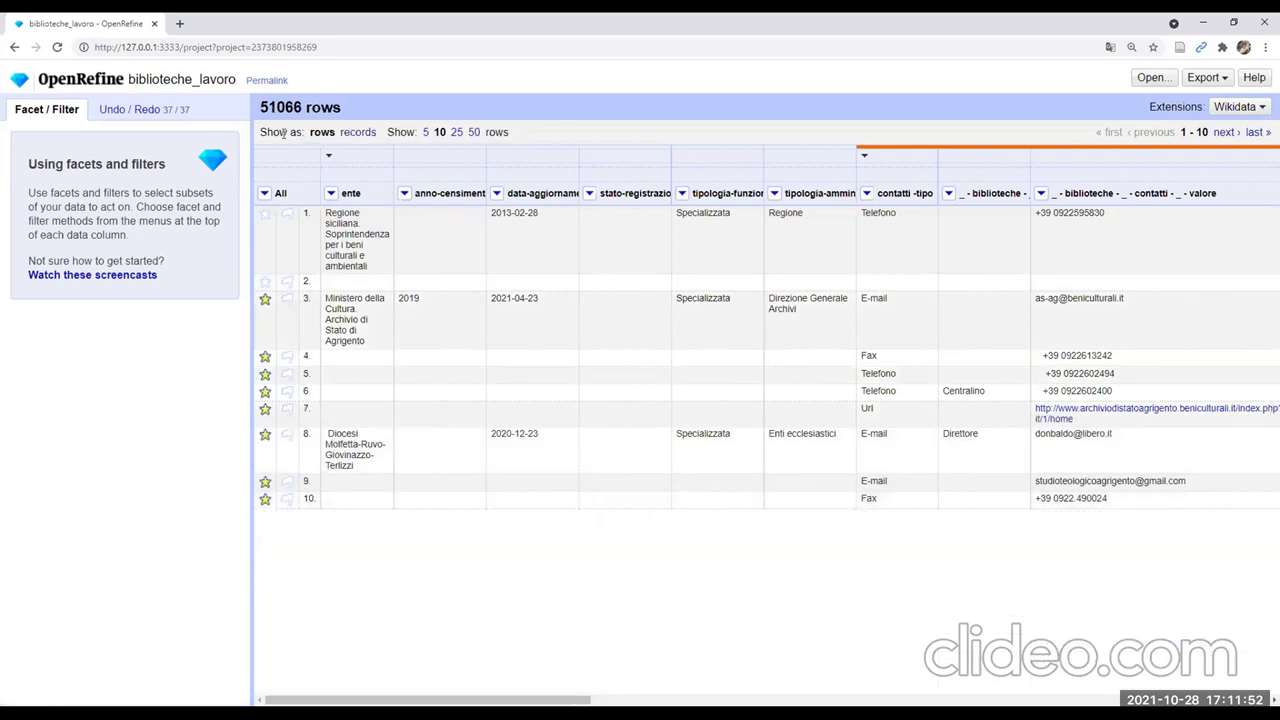
pyautogui.moveTo(259, 107); pyautogui.dragTo(303, 108)
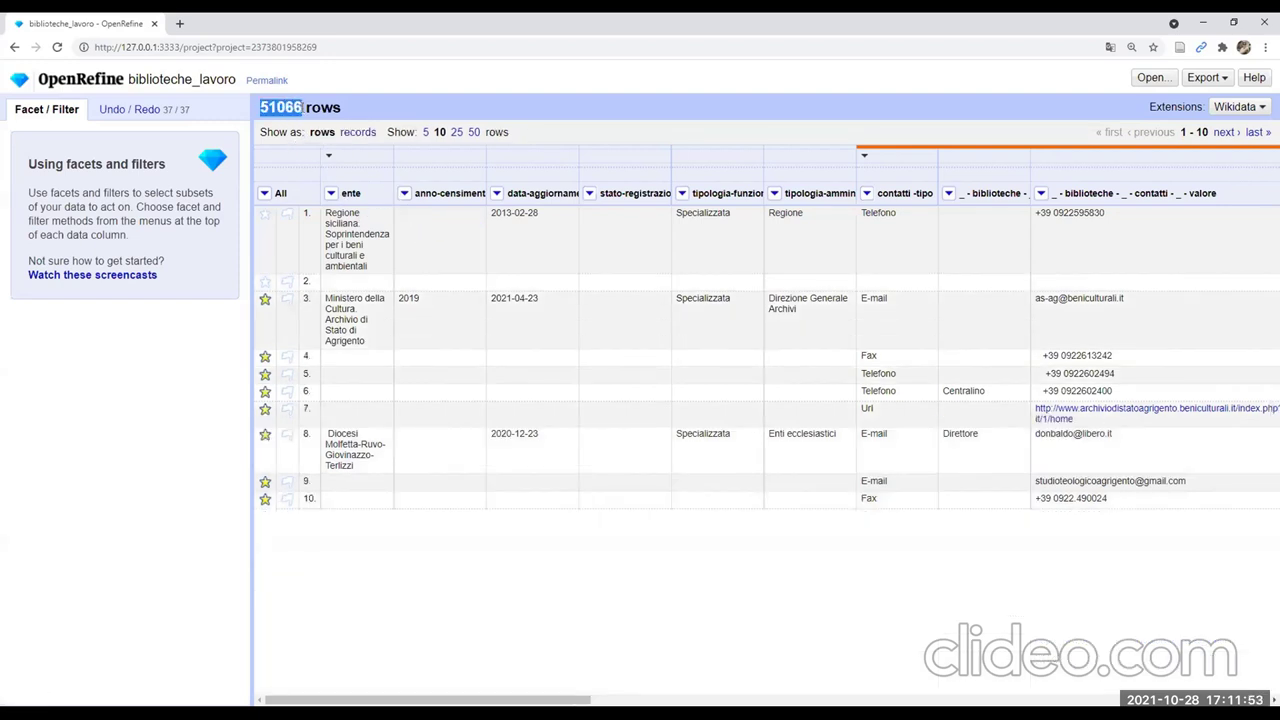
# Compare how the second record's lines appear in rows and records modes, and review the project's operation history
pyautogui.click(355, 132)
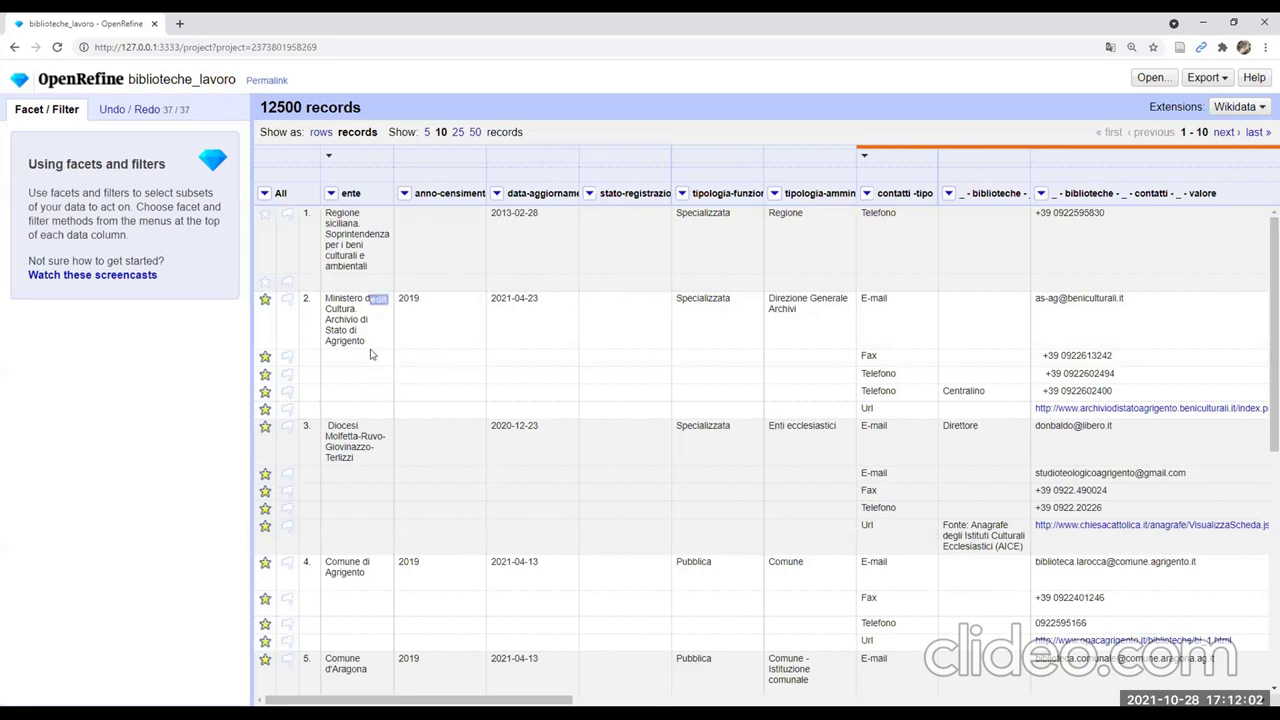
pyautogui.click(321, 132)
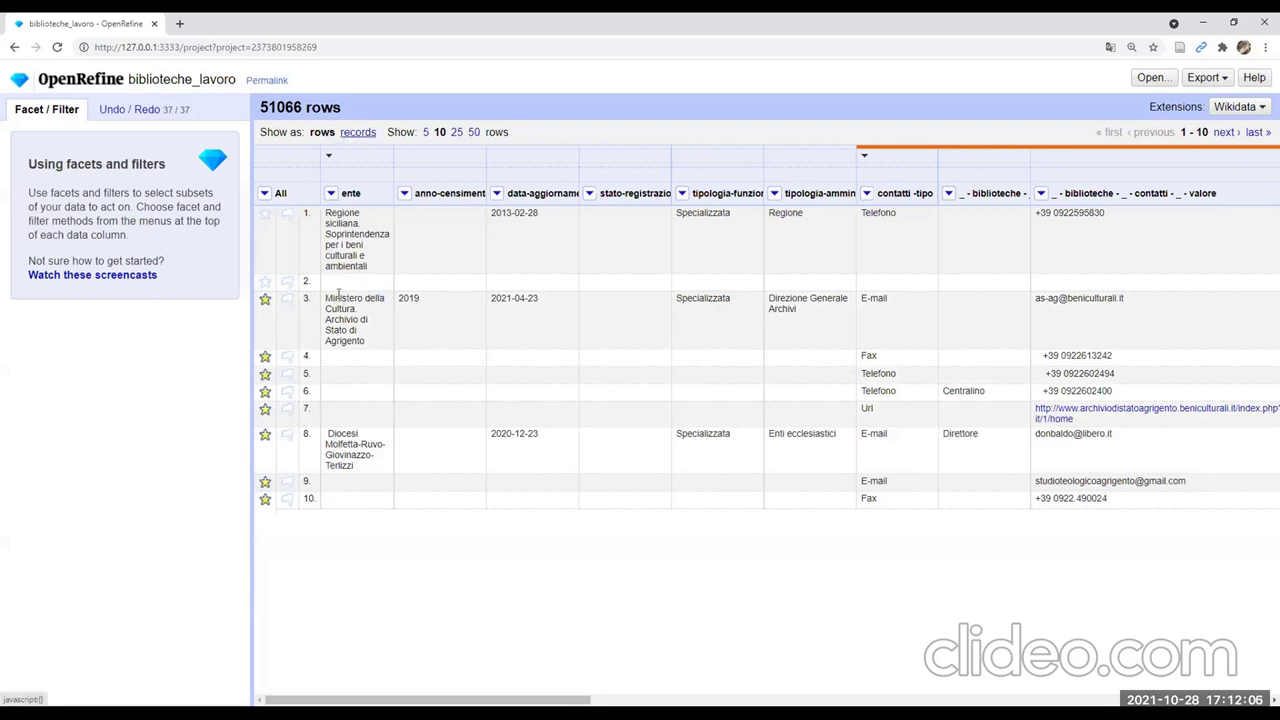
pyautogui.click(357, 132)
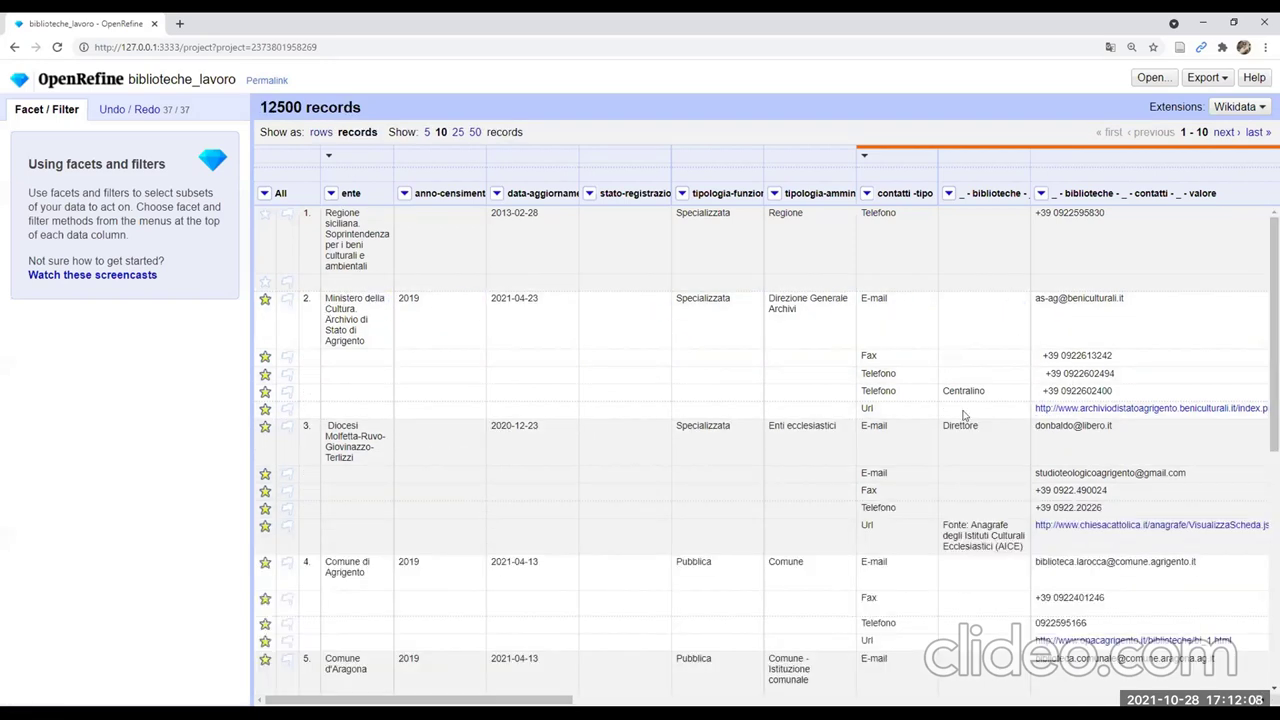
pyautogui.moveTo(293, 302); pyautogui.dragTo(1203, 412)
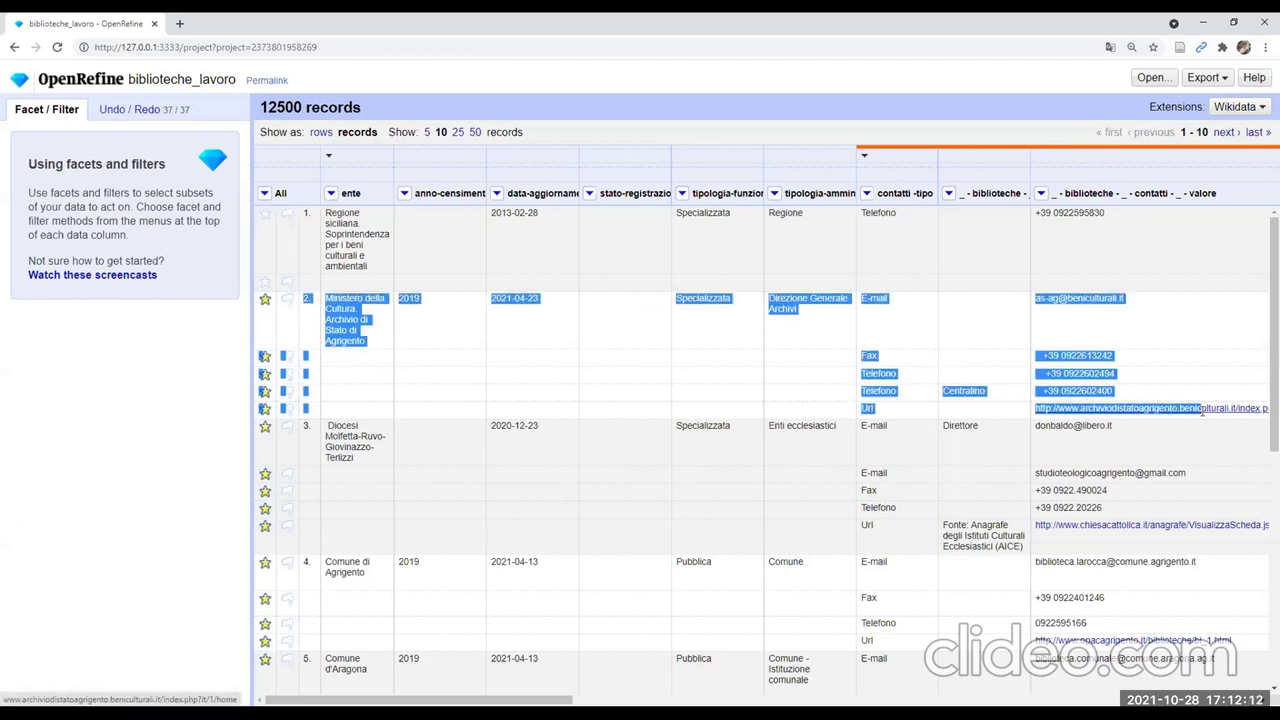
pyautogui.click(655, 380)
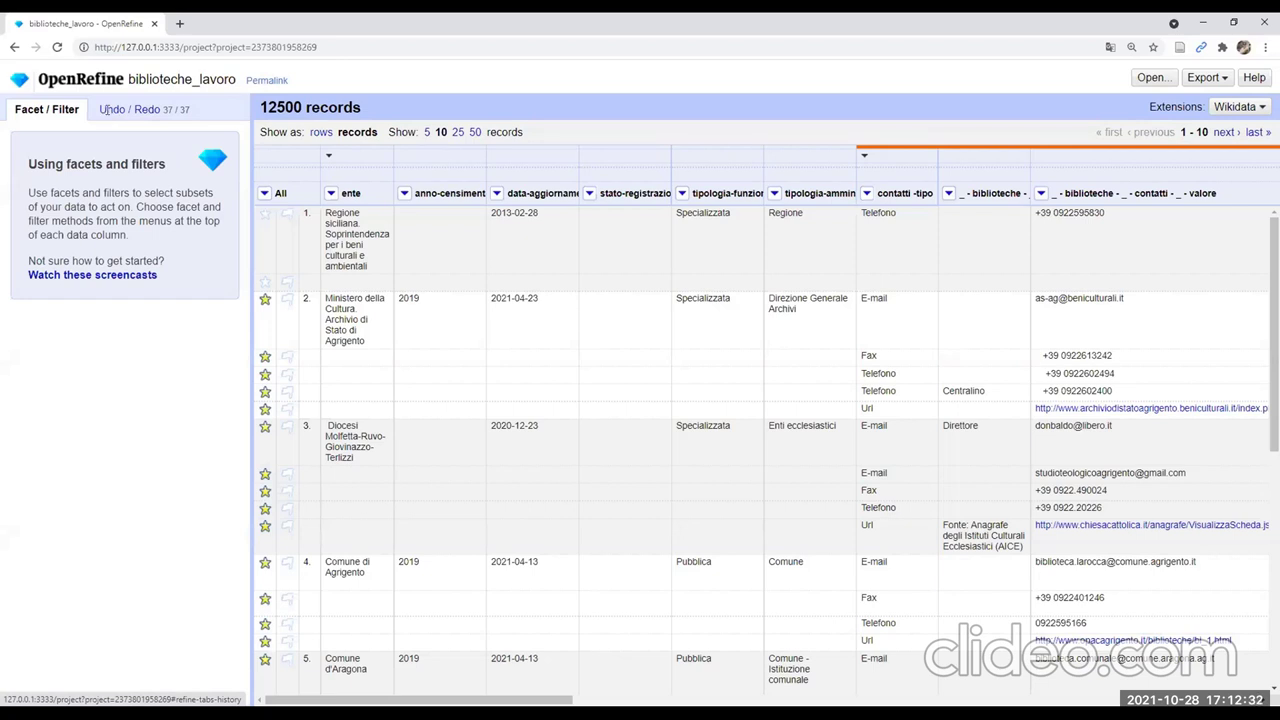
pyautogui.click(108, 112)
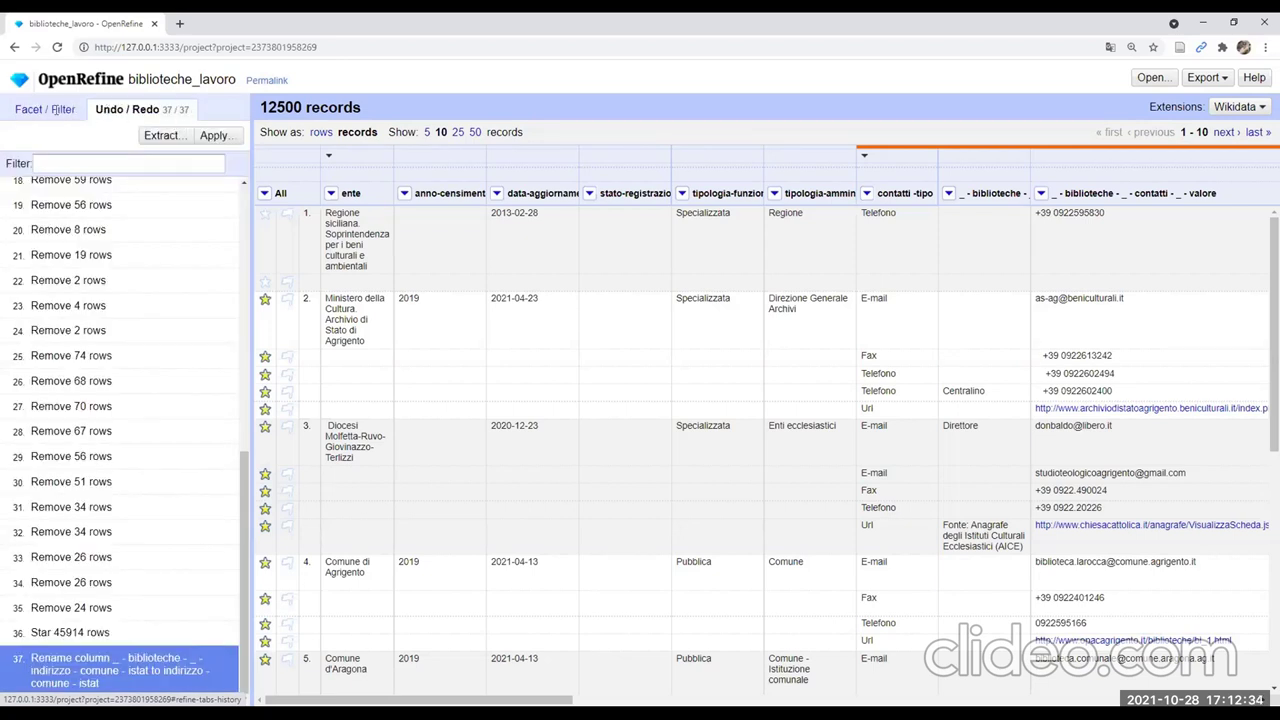
pyautogui.click(73, 112)
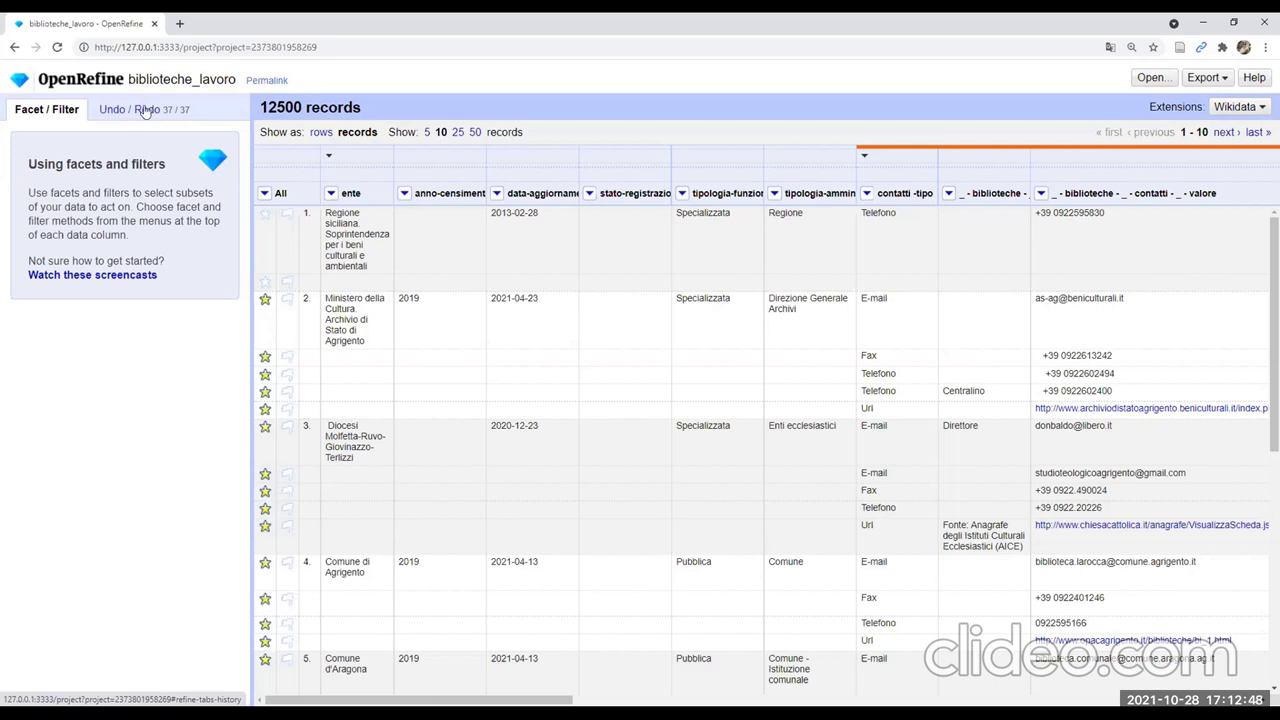
# Open the Congressi_AIB project briefly, return to the project list and open journalcsv__doaj
pyautogui.click(22, 84)
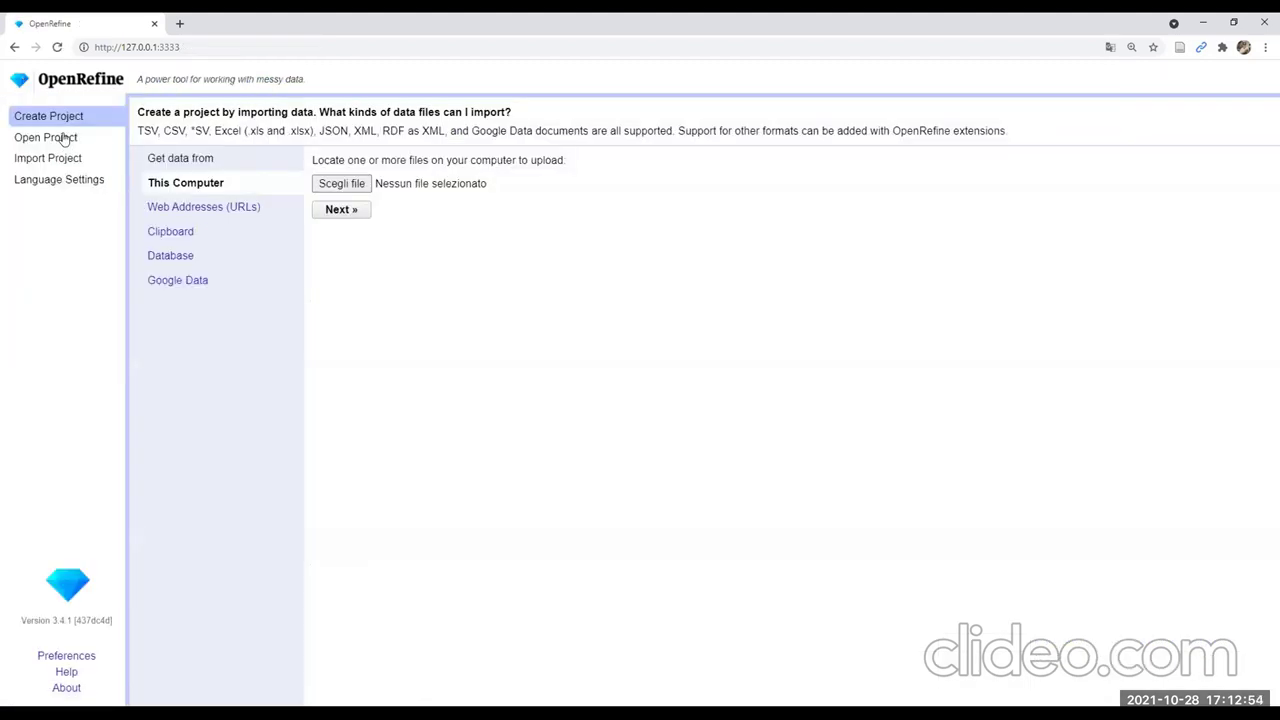
pyautogui.click(64, 140)
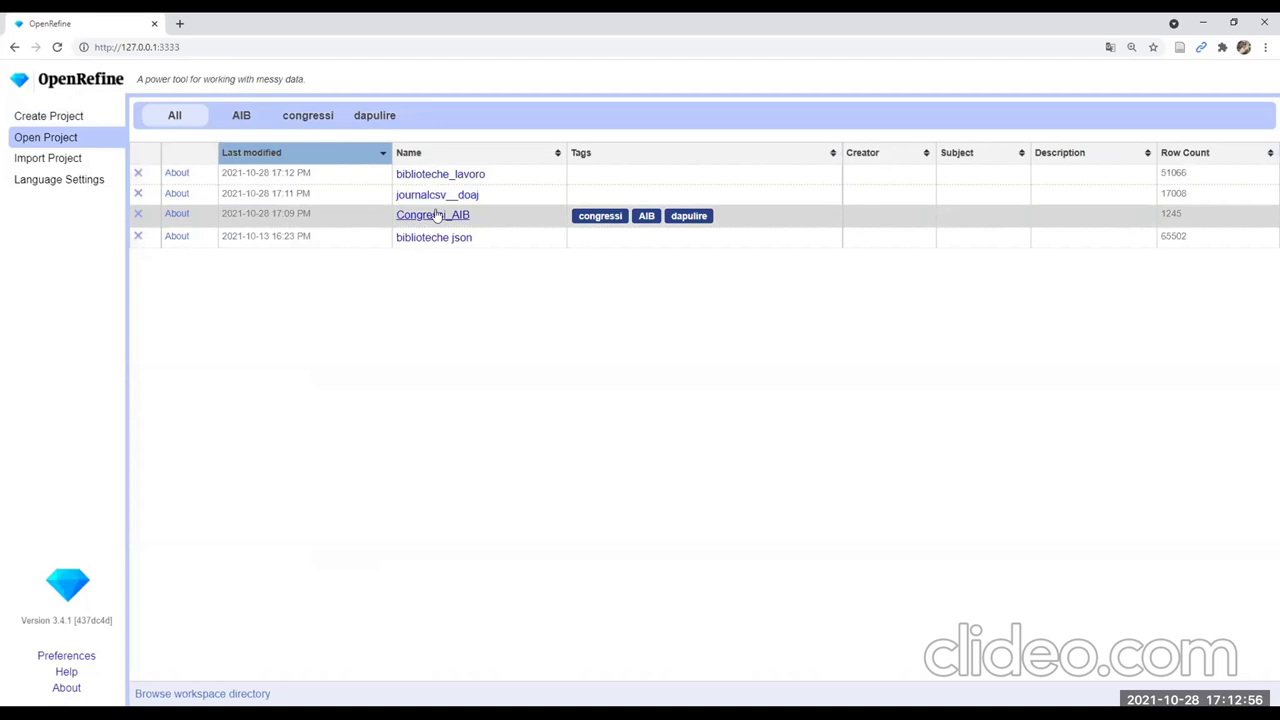
pyautogui.click(437, 215)
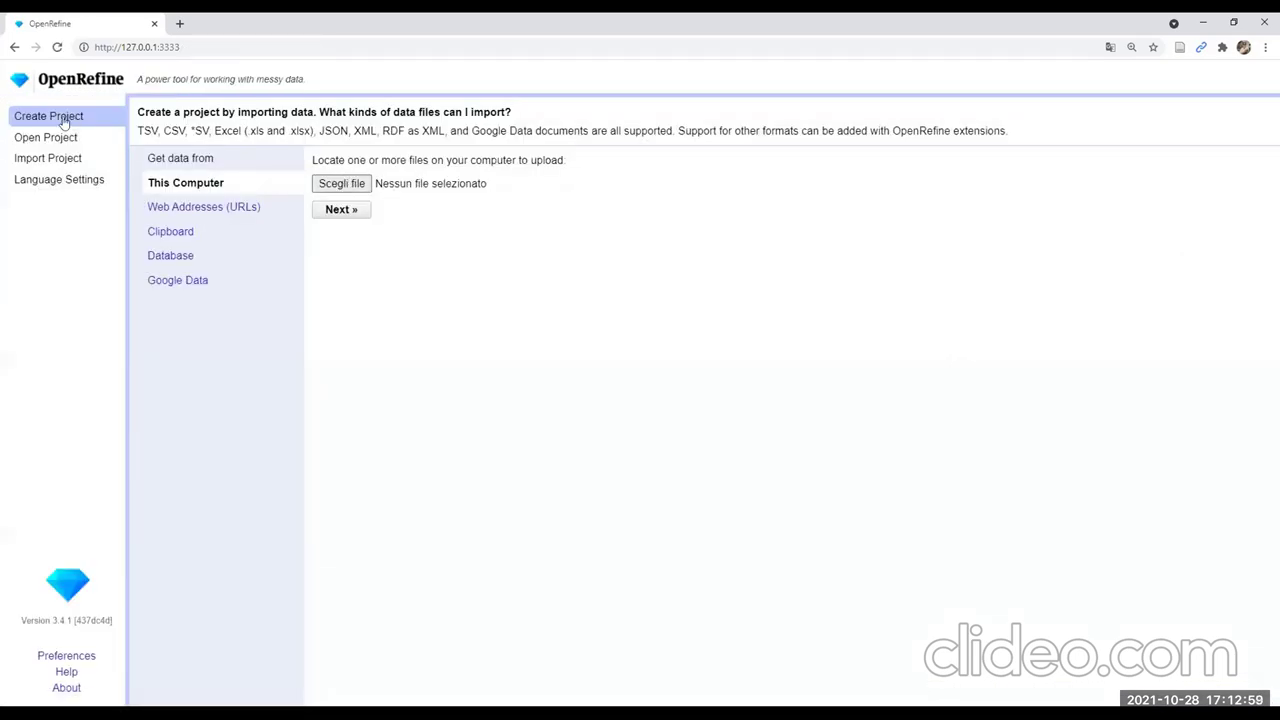
pyautogui.click(52, 137)
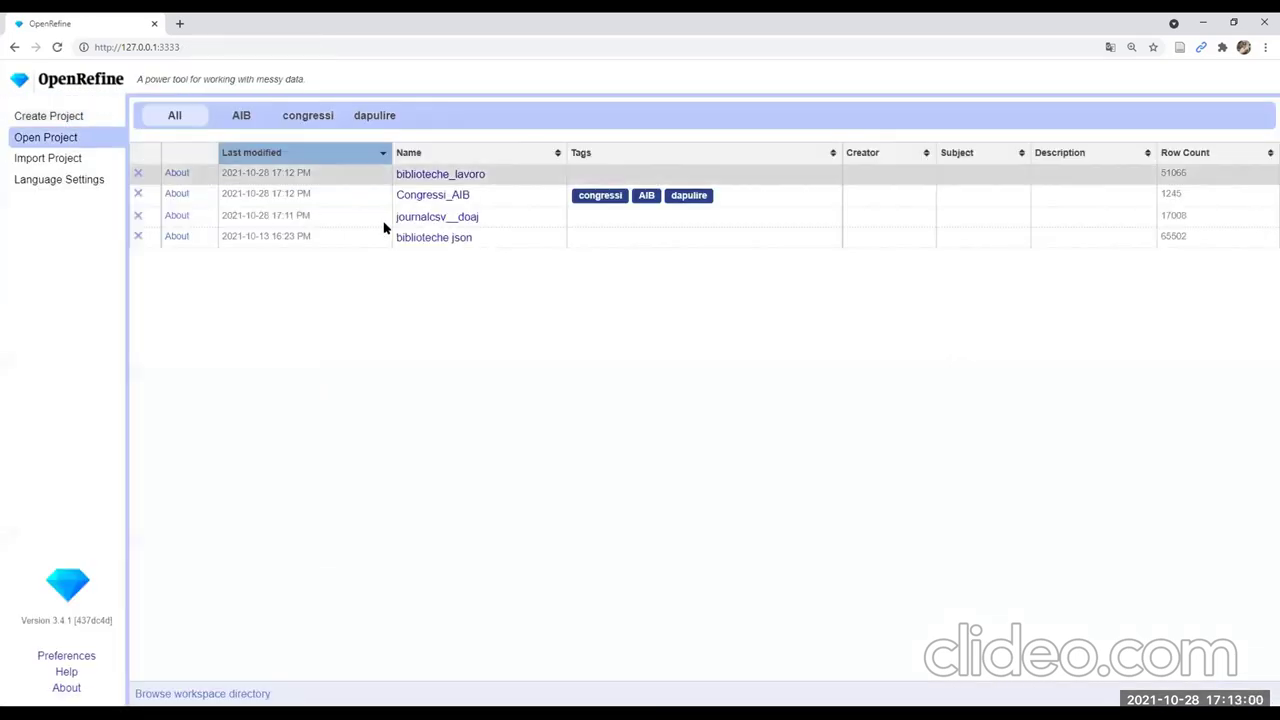
pyautogui.click(455, 217)
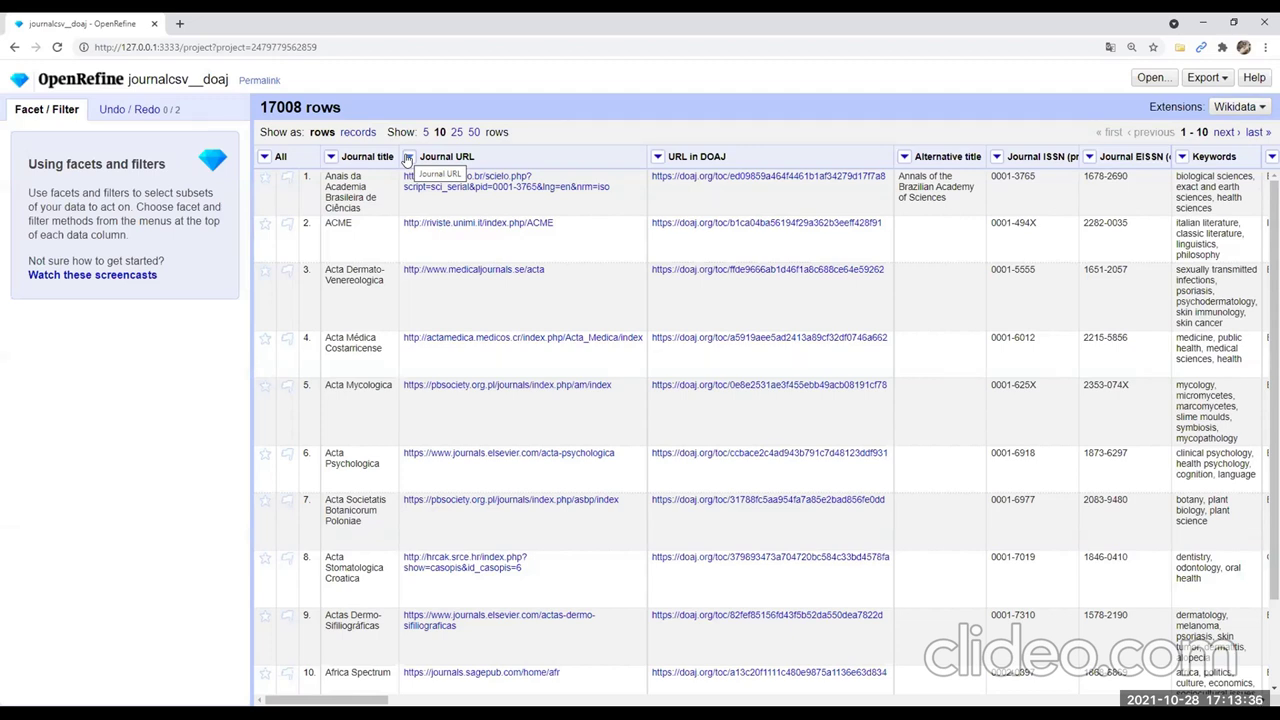
# Examine the operations offered for the Journal URL, All, Journal title and URL in DOAJ columns, including the facet types
pyautogui.click(408, 158)
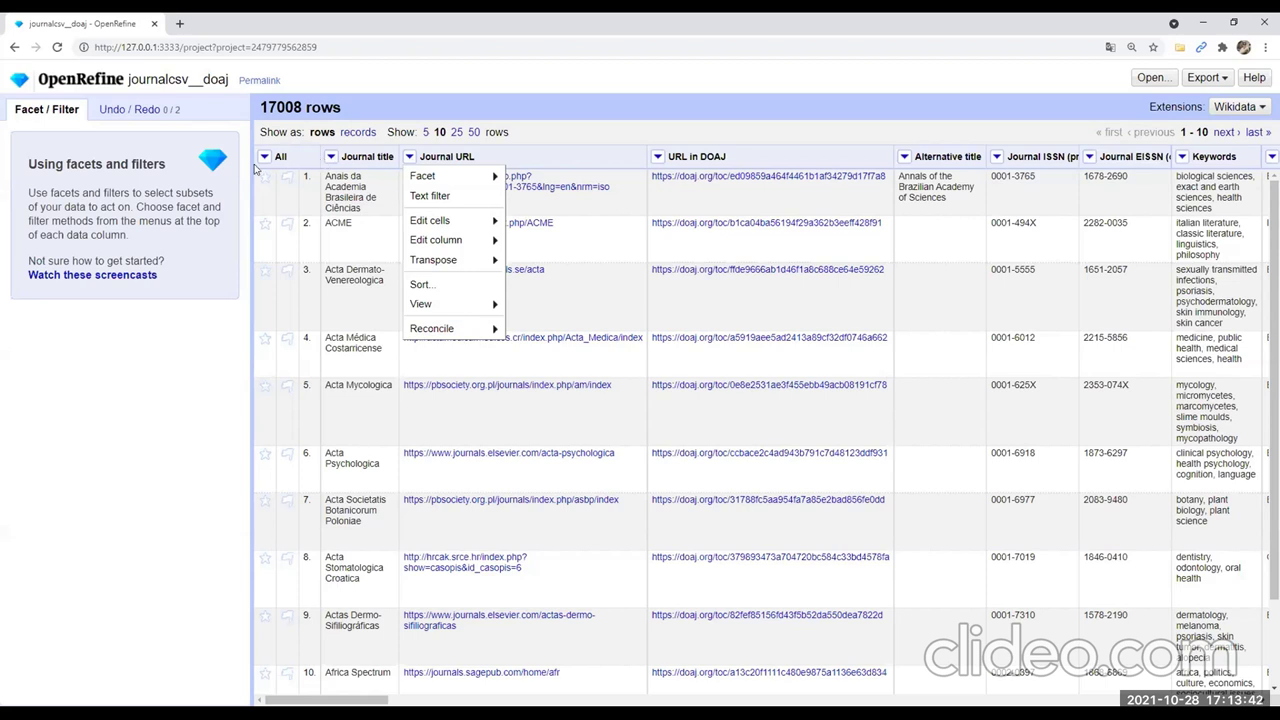
pyautogui.click(331, 160)
pyautogui.click(331, 160)
pyautogui.click(262, 160)
pyautogui.click(264, 157)
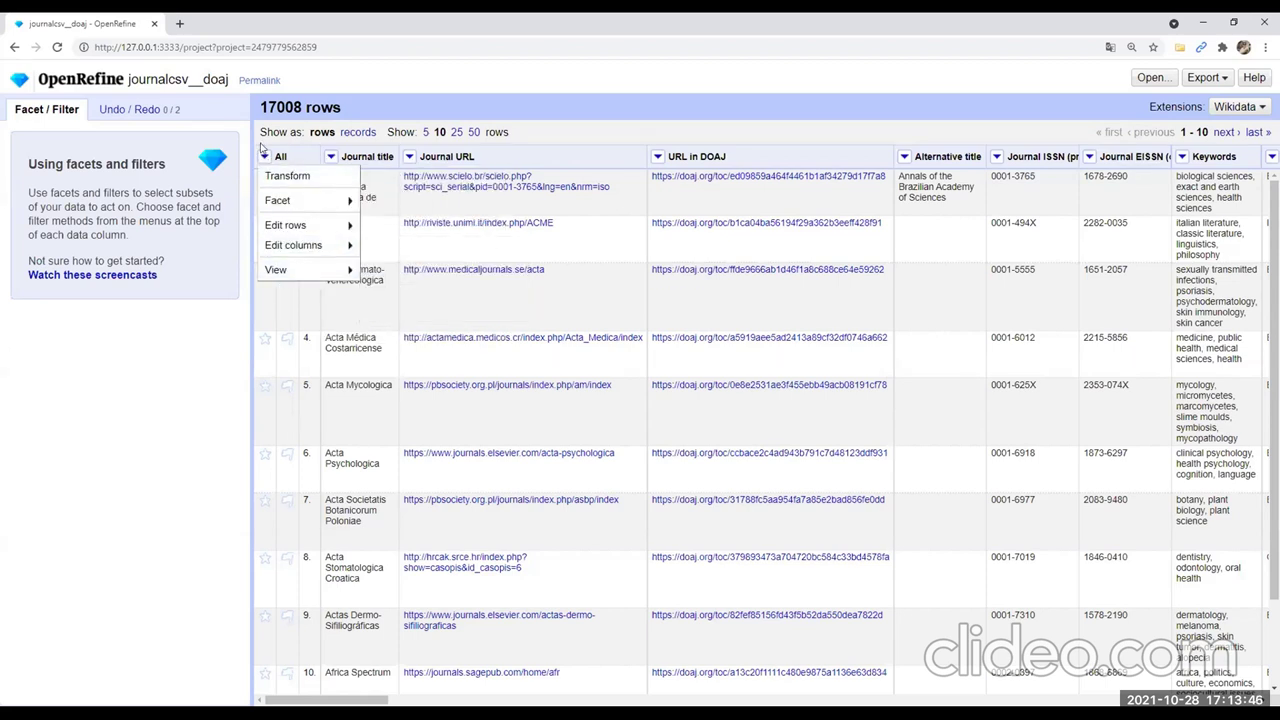
pyautogui.click(331, 160)
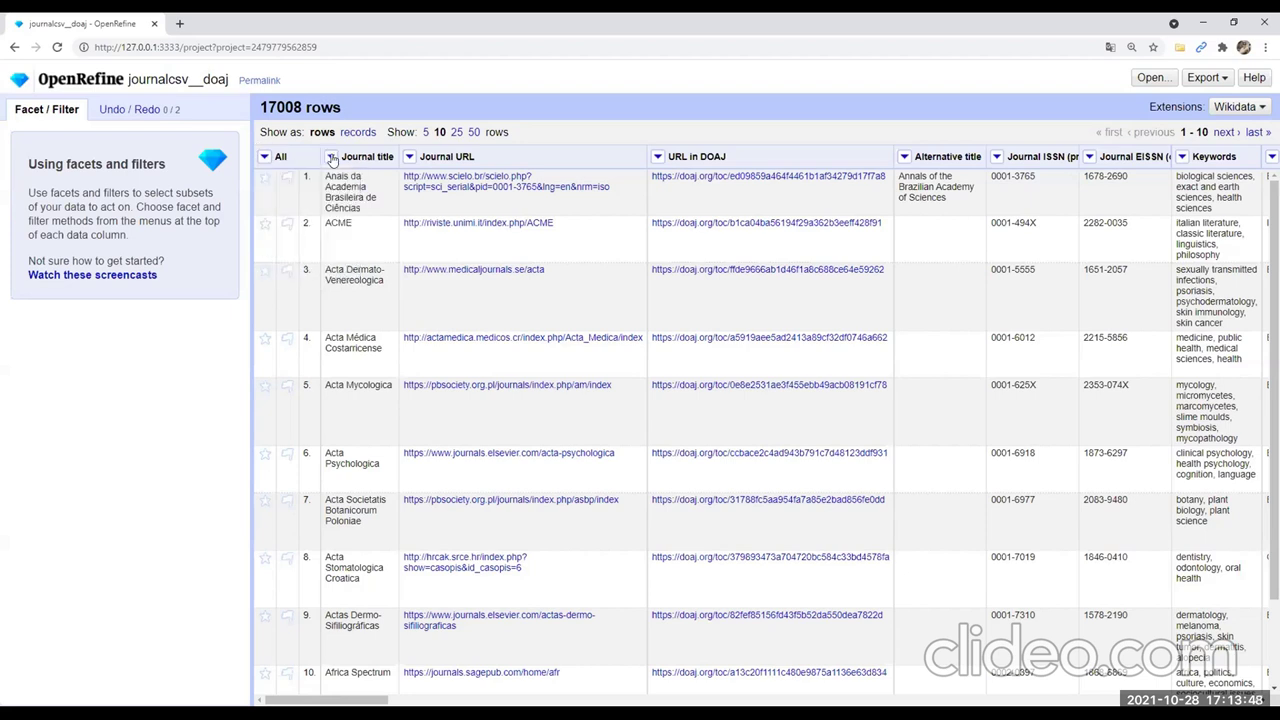
pyautogui.click(331, 158)
pyautogui.moveTo(352, 176)
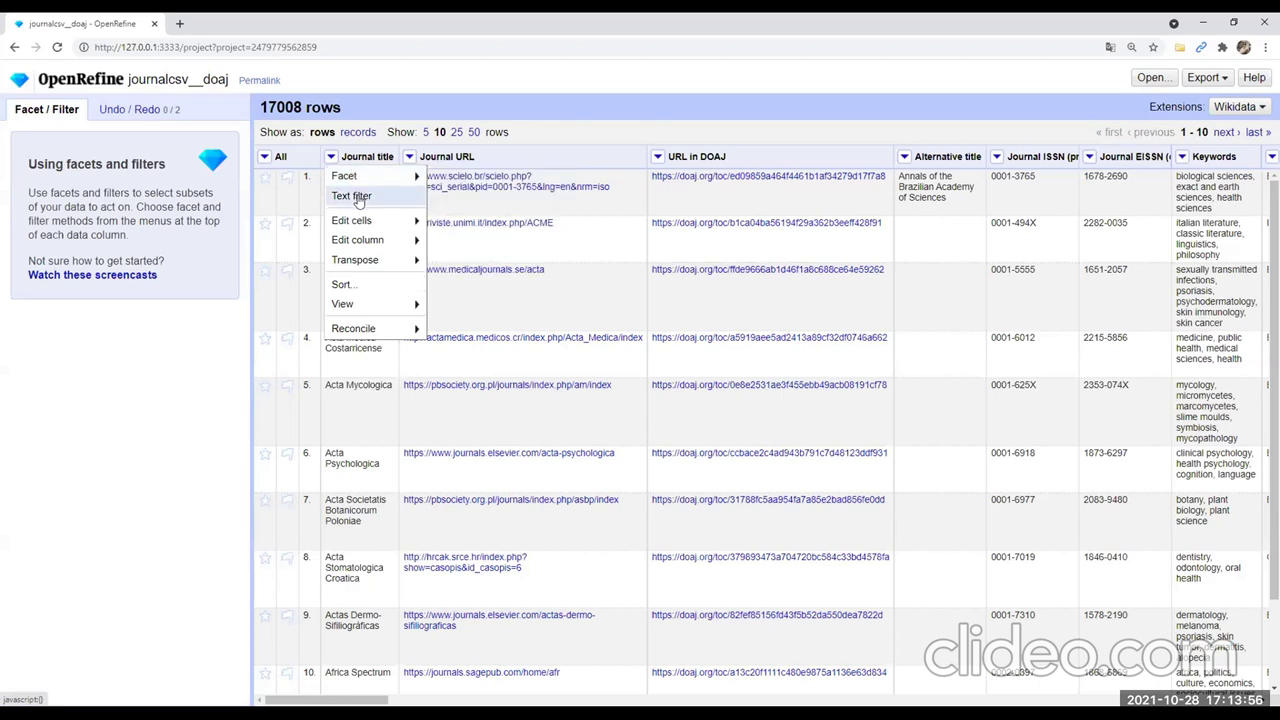
pyautogui.moveTo(362, 221)
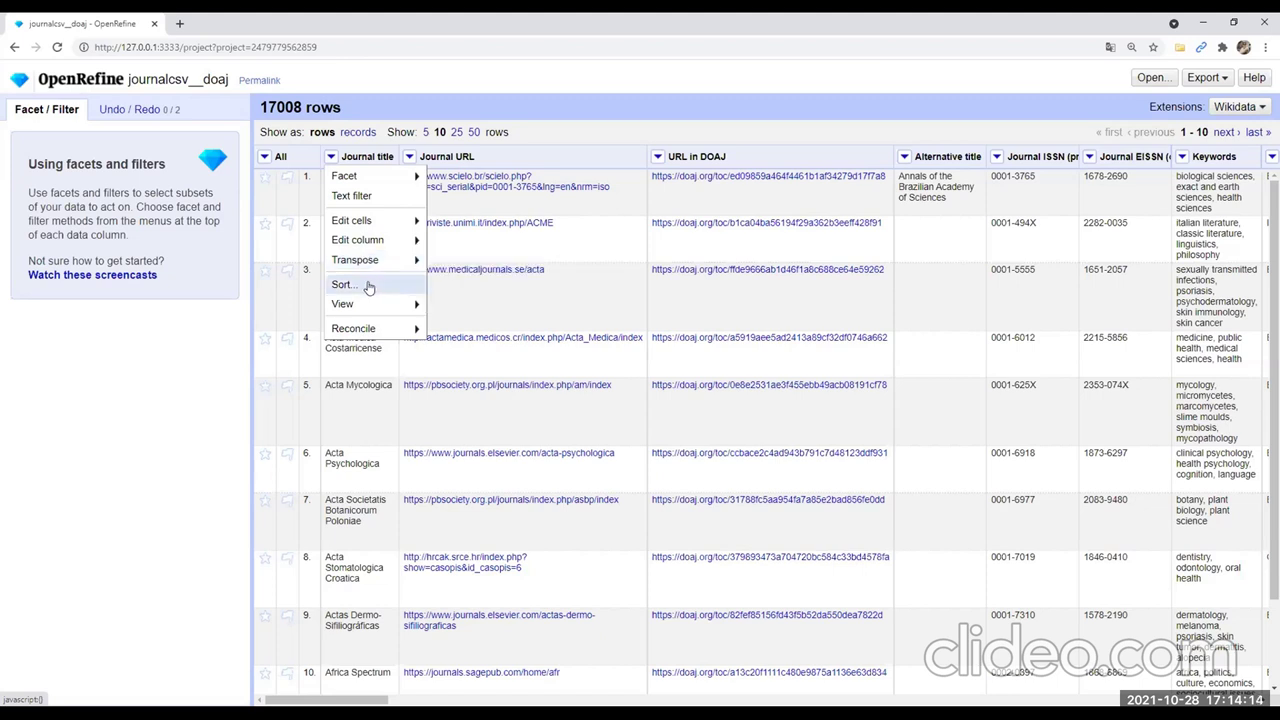
pyautogui.moveTo(368, 307)
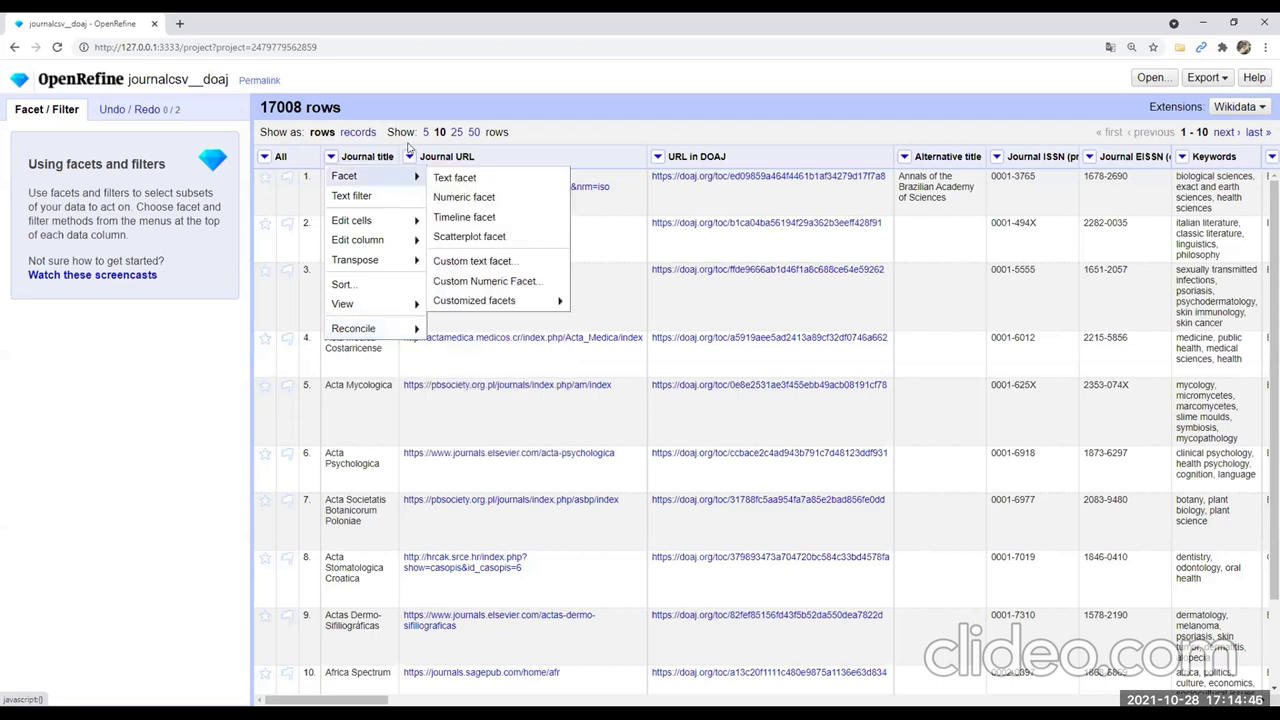
pyautogui.click(590, 112)
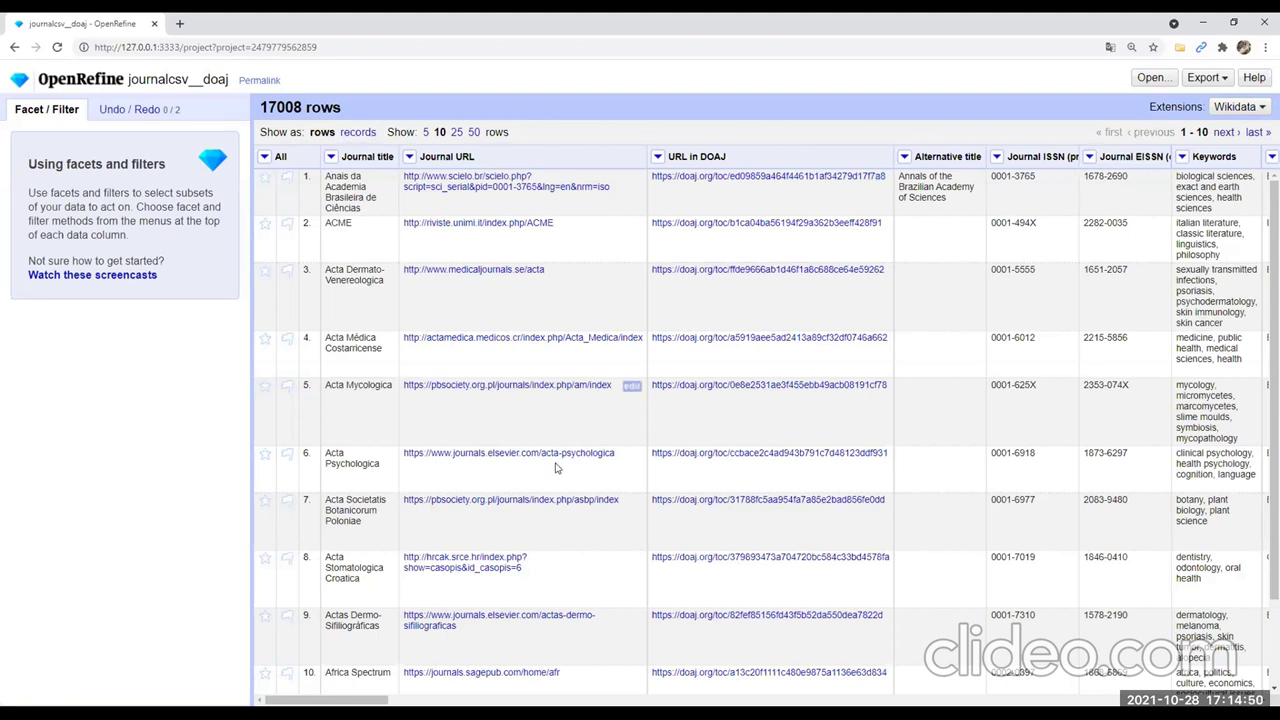
pyautogui.click(658, 157)
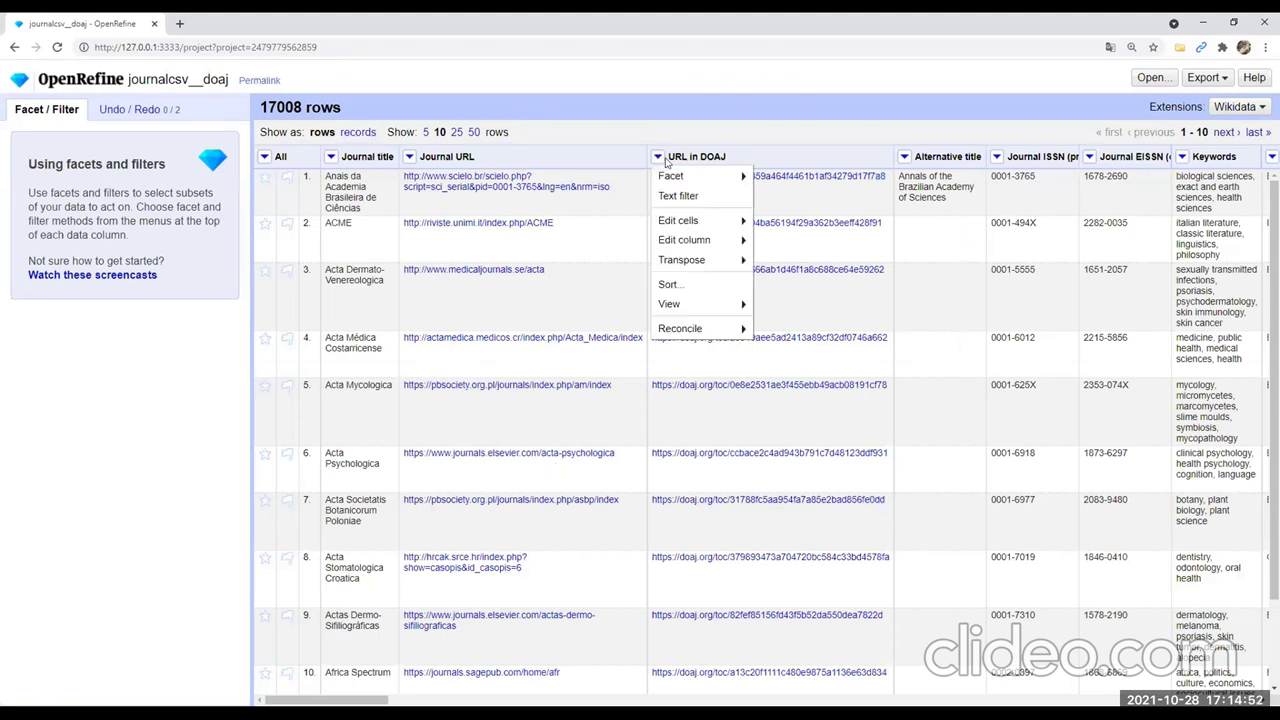
pyautogui.moveTo(688, 180)
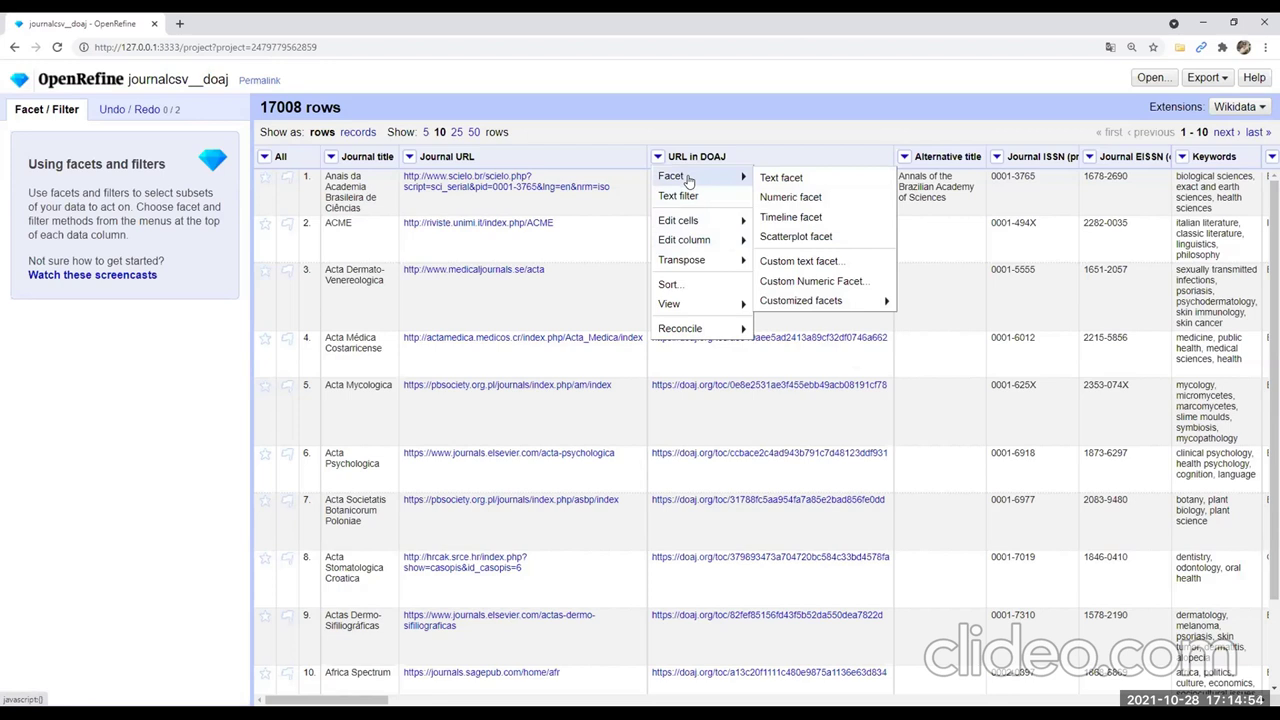
# Try a text facet on the Alternative title column and remove it
pyautogui.click(904, 157)
pyautogui.click(904, 157)
pyautogui.moveTo(916, 178)
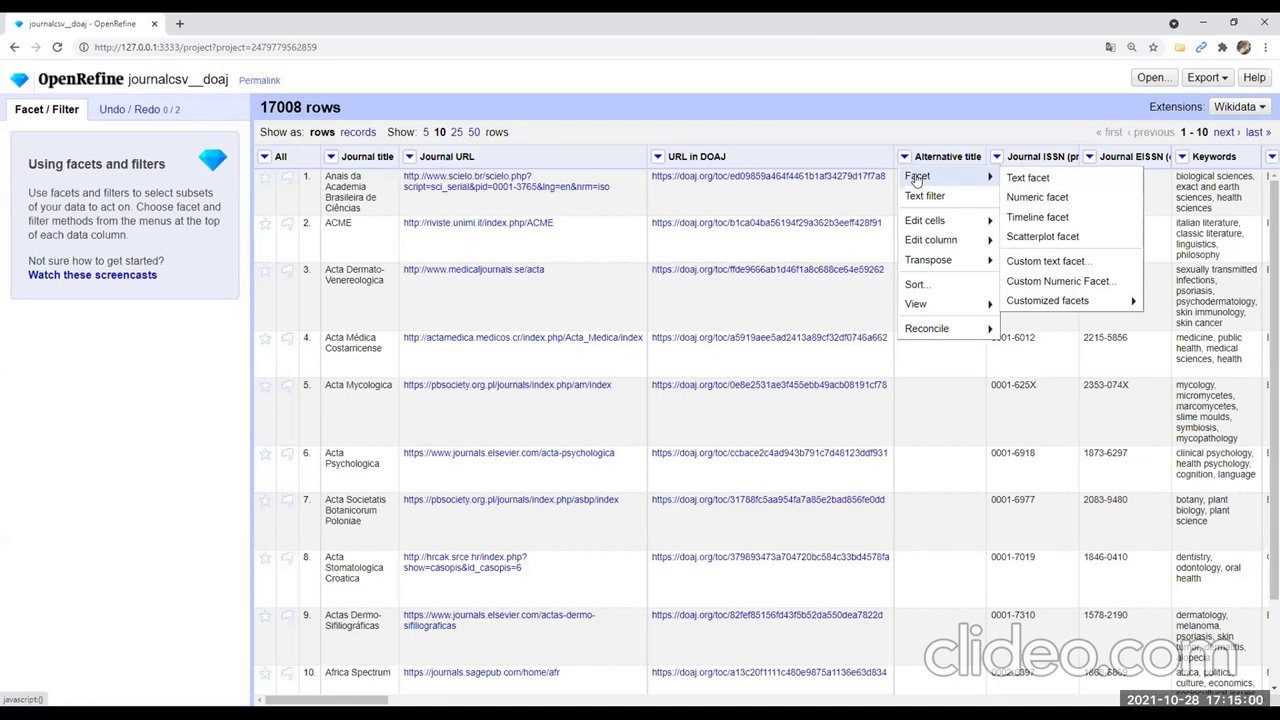
pyautogui.click(1062, 180)
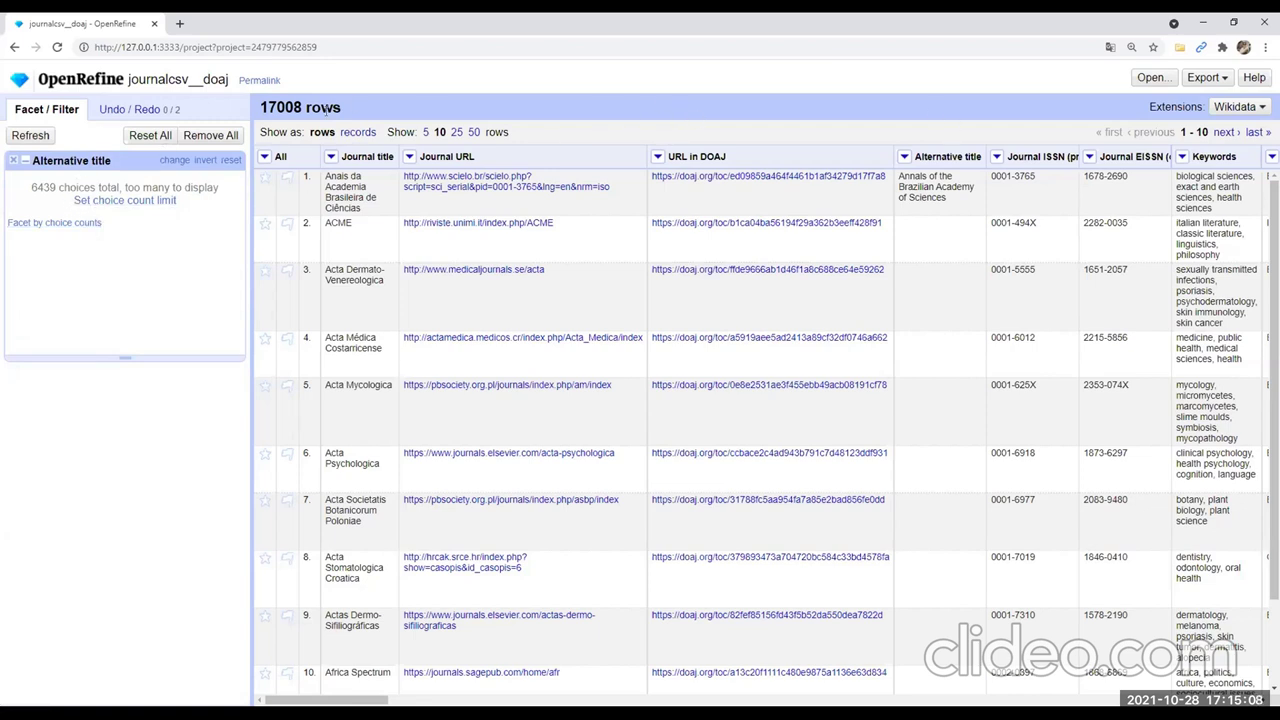
pyautogui.click(12, 162)
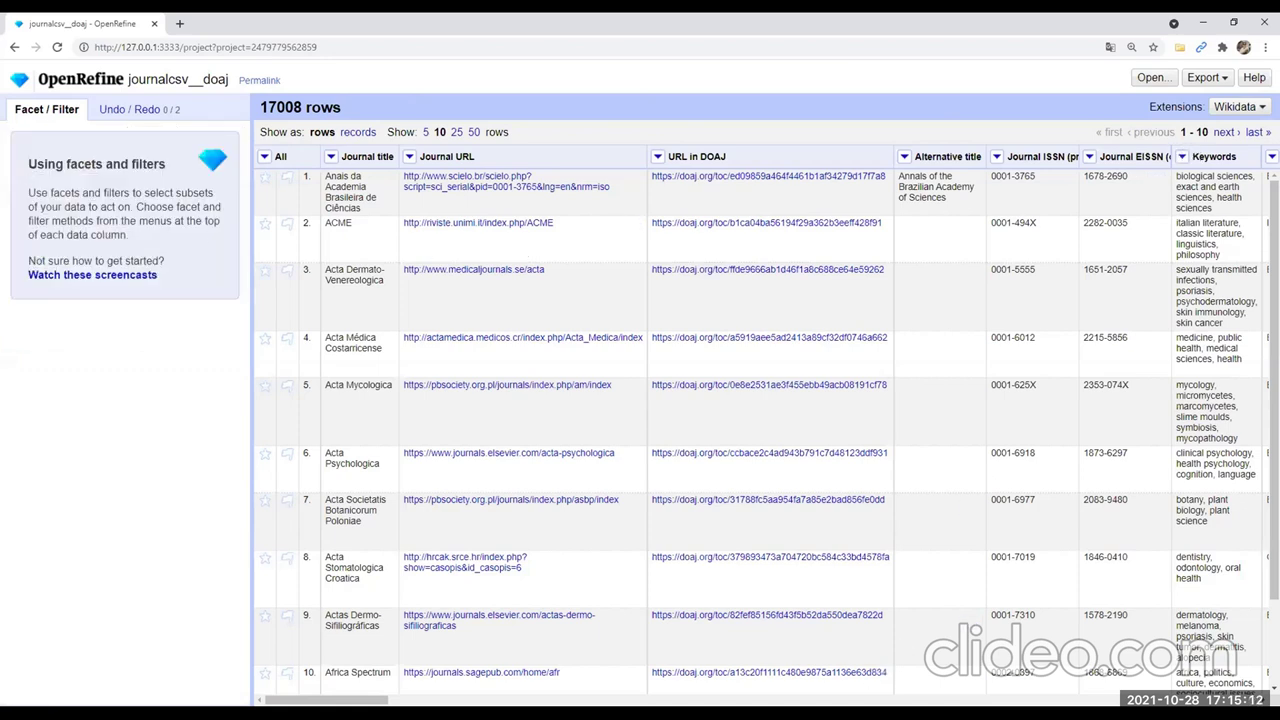
# Create a text facet on the column for machine-readable CC licensing information embedded or displayed in articles
pyautogui.hscroll(10, 885, 692)
pyautogui.hscroll(10, 885, 222)
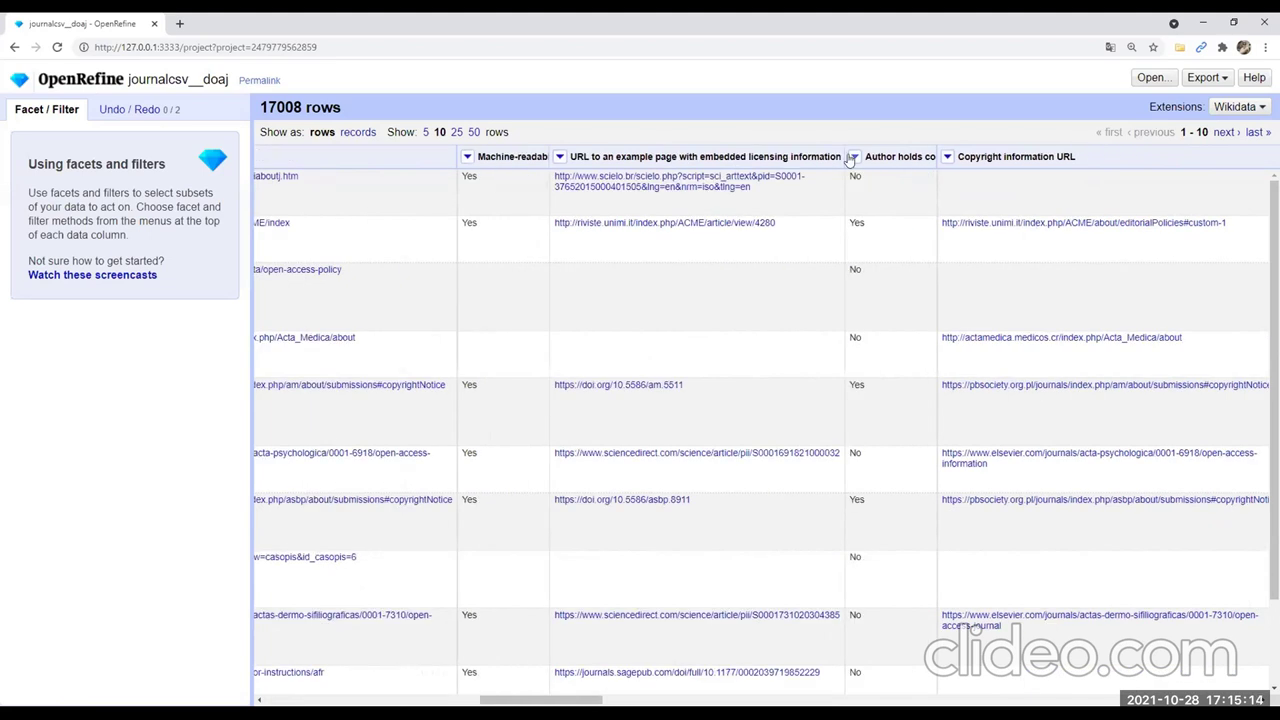
pyautogui.click(467, 157)
pyautogui.moveTo(490, 176)
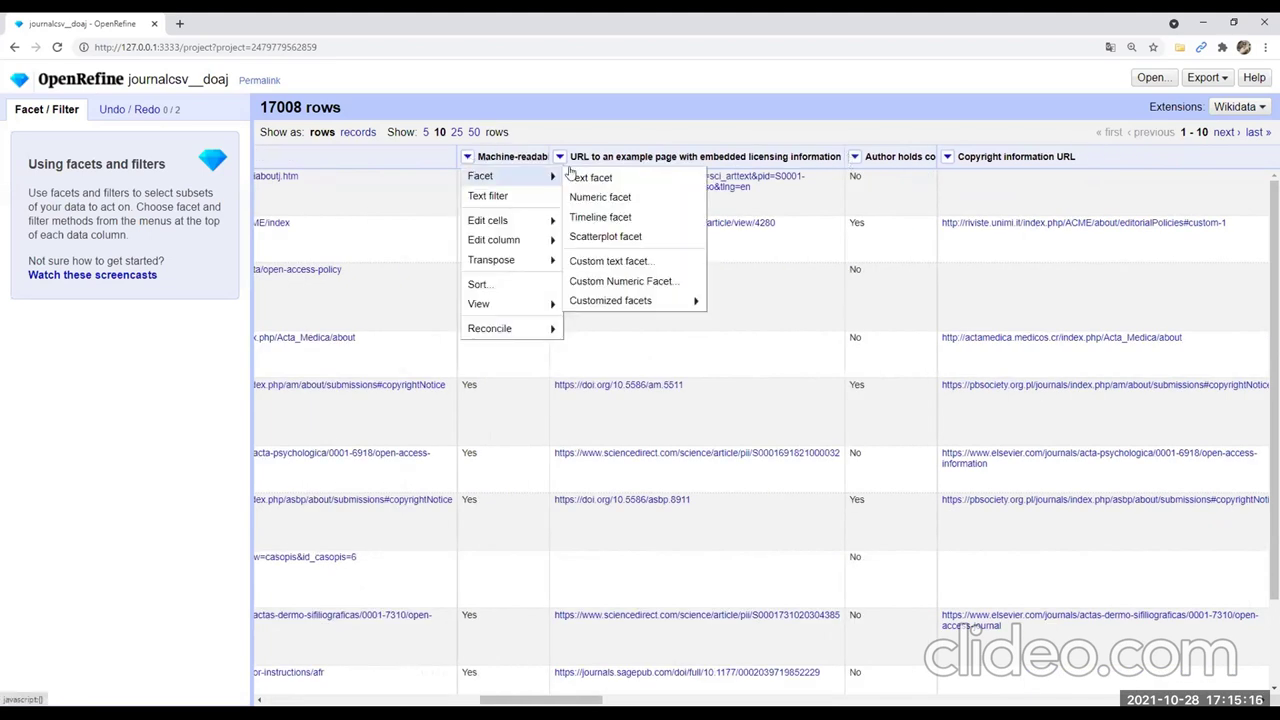
pyautogui.click(580, 177)
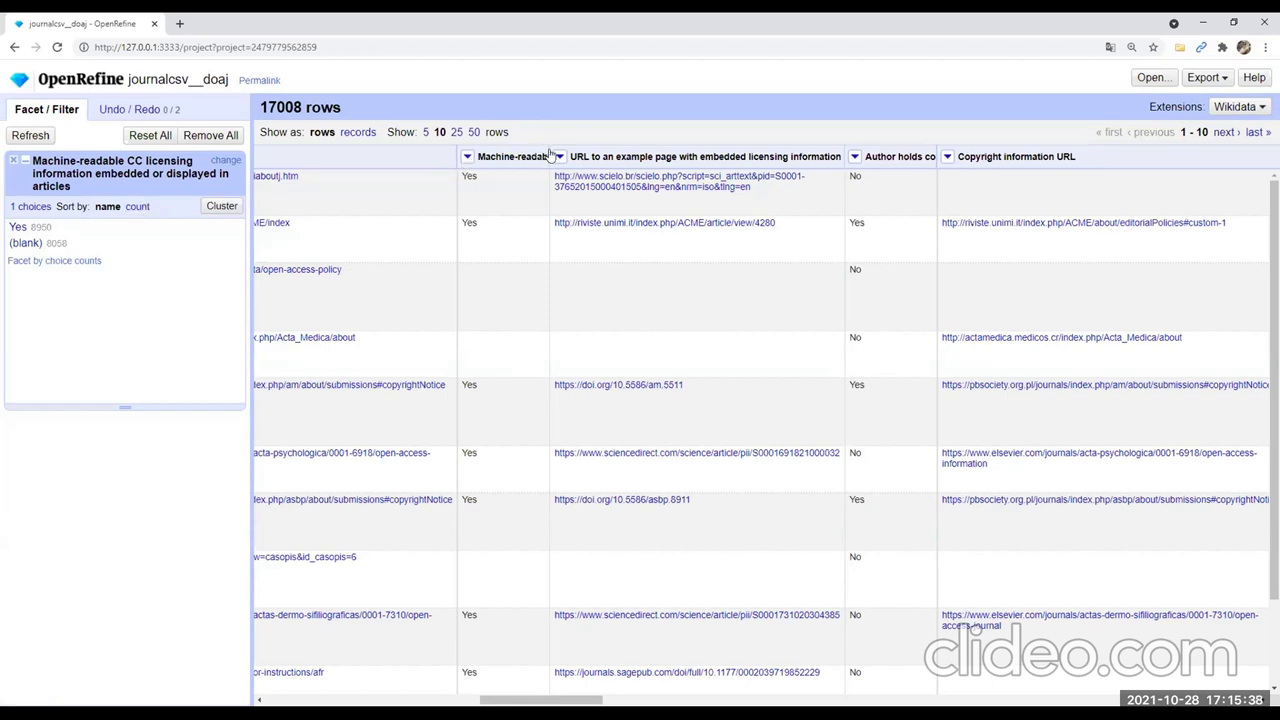
# View the licensing facet's choices as tab-separated values, select the listed text and return to the data
pyautogui.click(33, 210)
pyautogui.moveTo(490, 240); pyautogui.dragTo(404, 221)
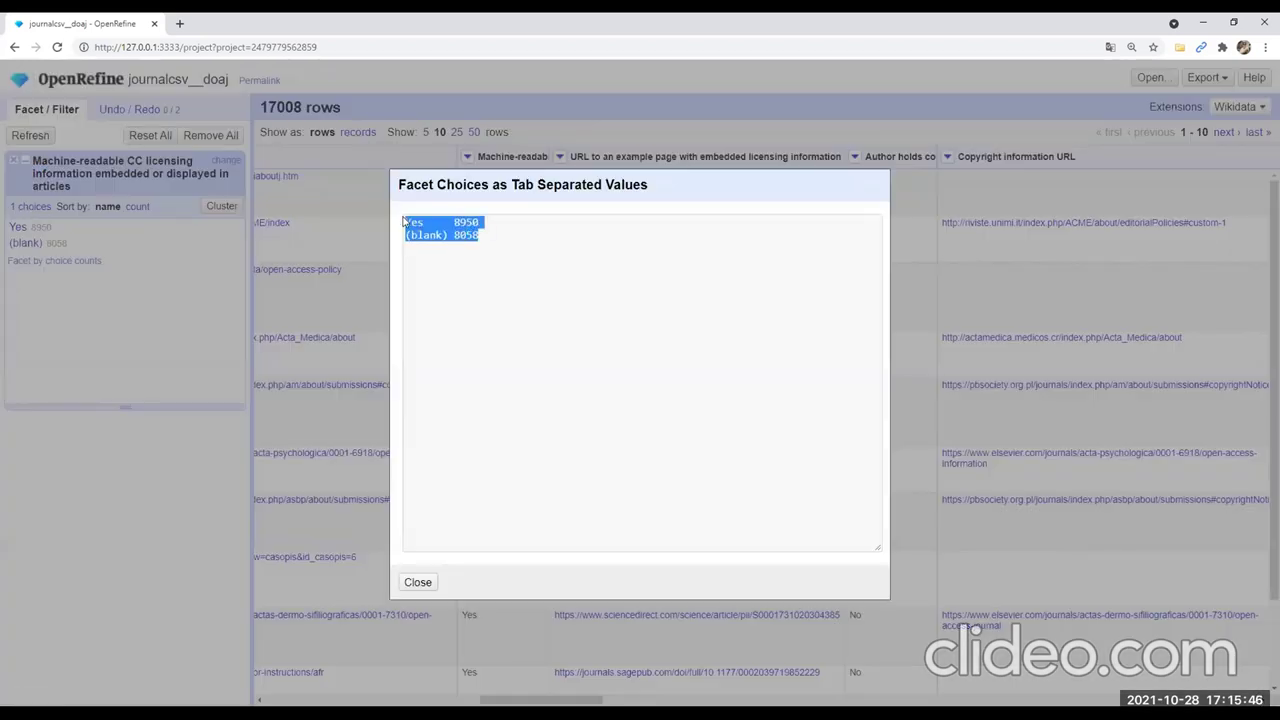
pyautogui.click(431, 238)
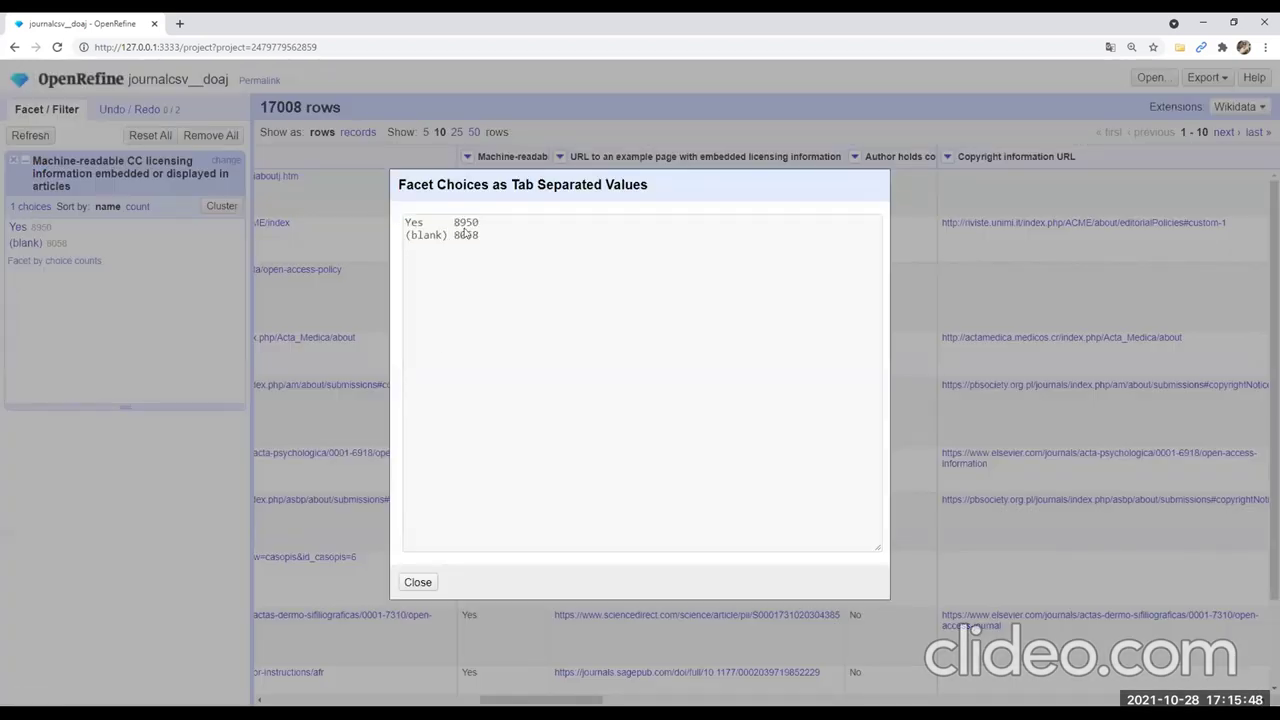
pyautogui.moveTo(482, 238); pyautogui.dragTo(405, 221)
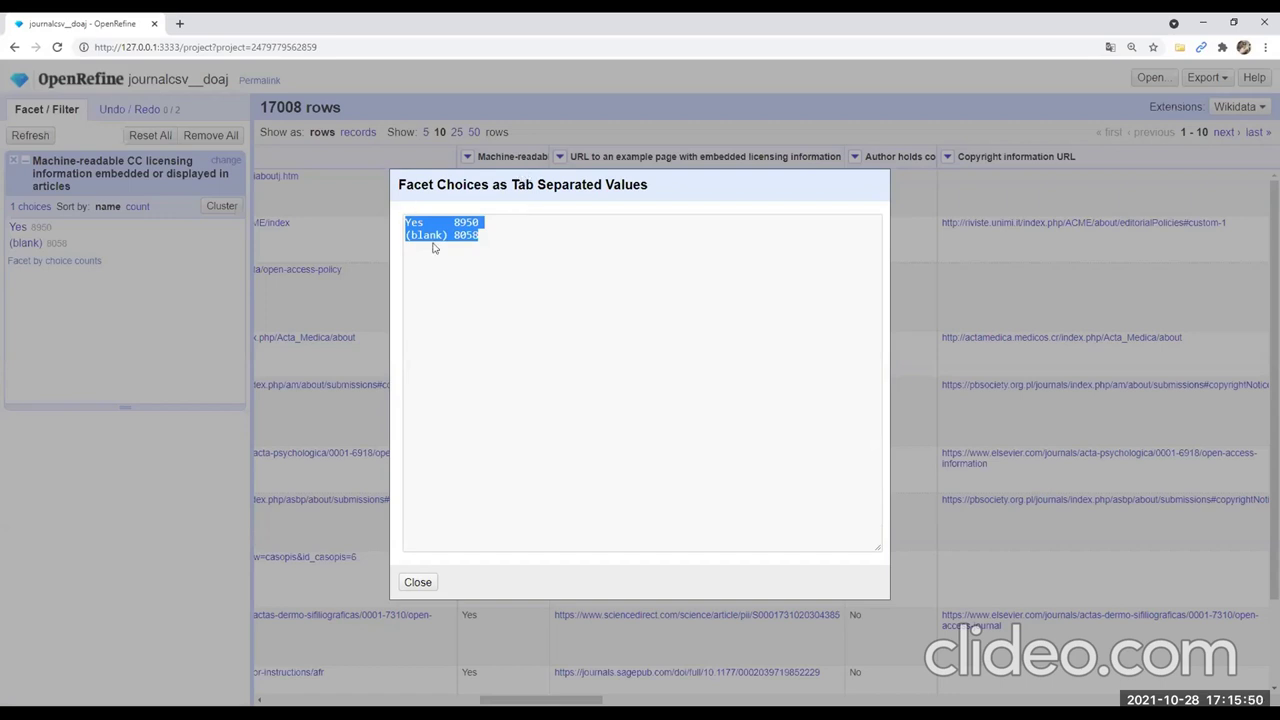
pyautogui.click(418, 582)
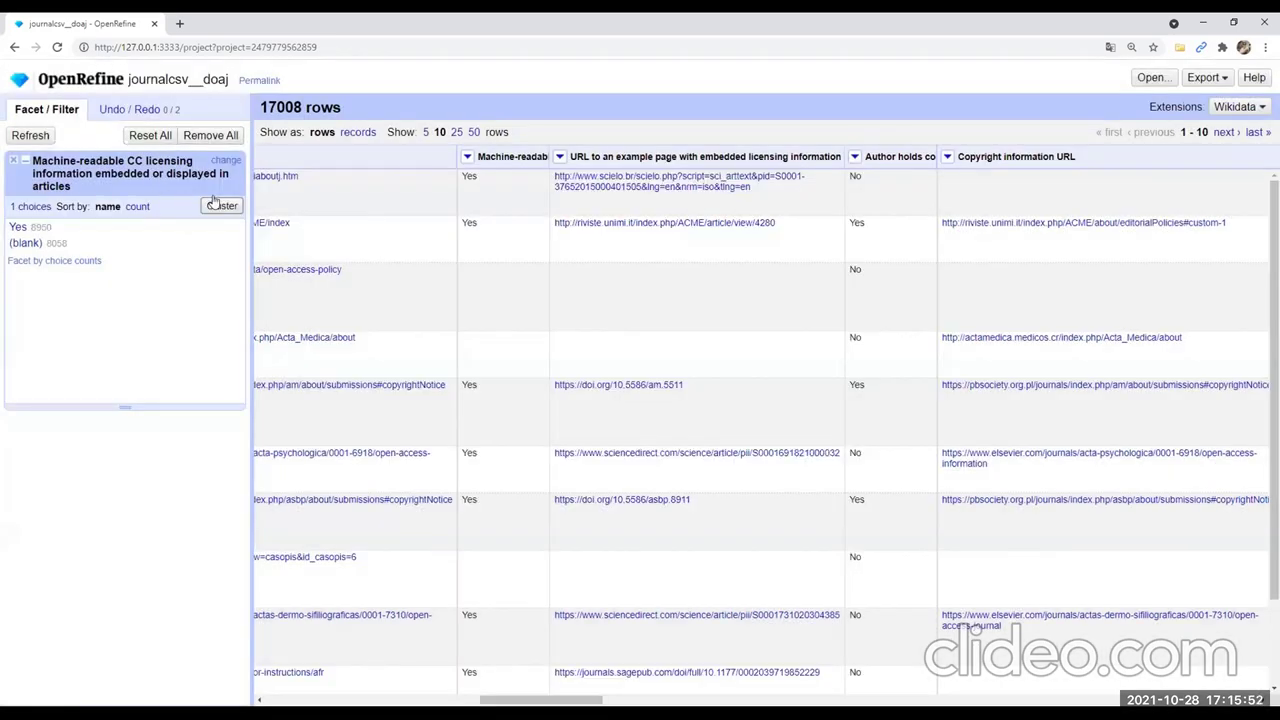
# Sort the licensing facet by count and filter the data to the rows with the value Yes
pyautogui.moveTo(59, 205); pyautogui.dragTo(92, 207)
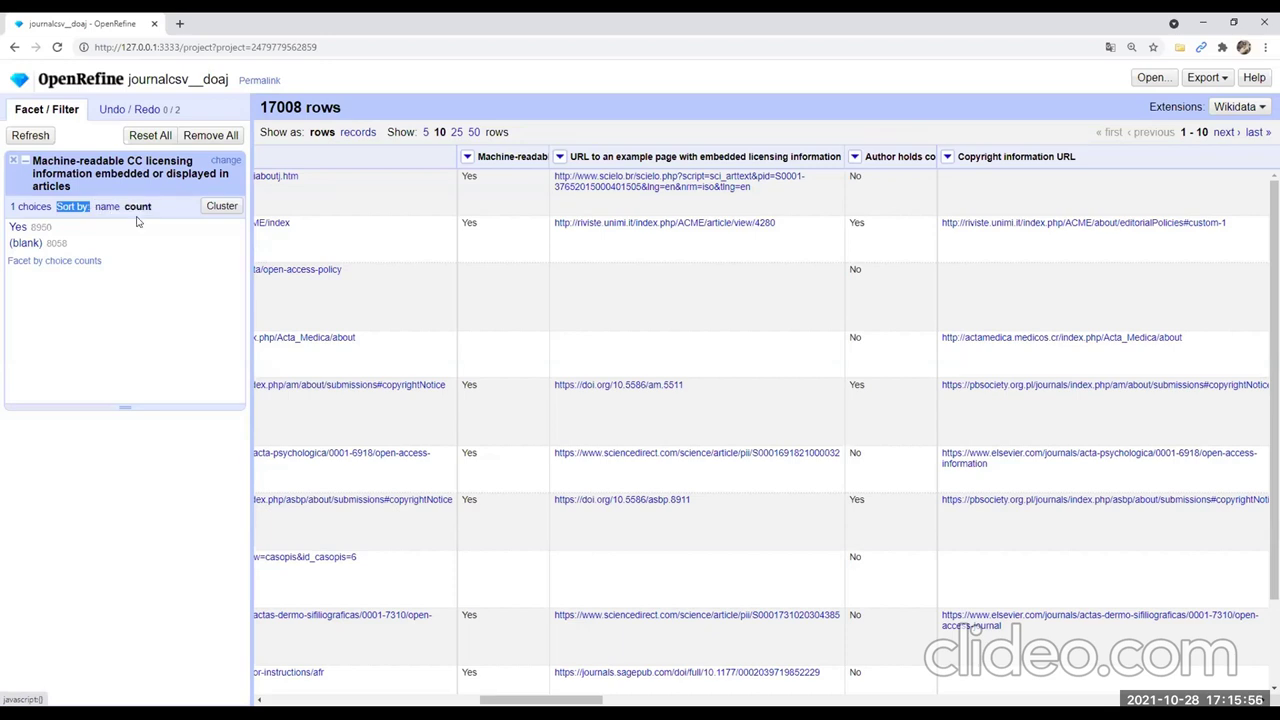
pyautogui.click(137, 207)
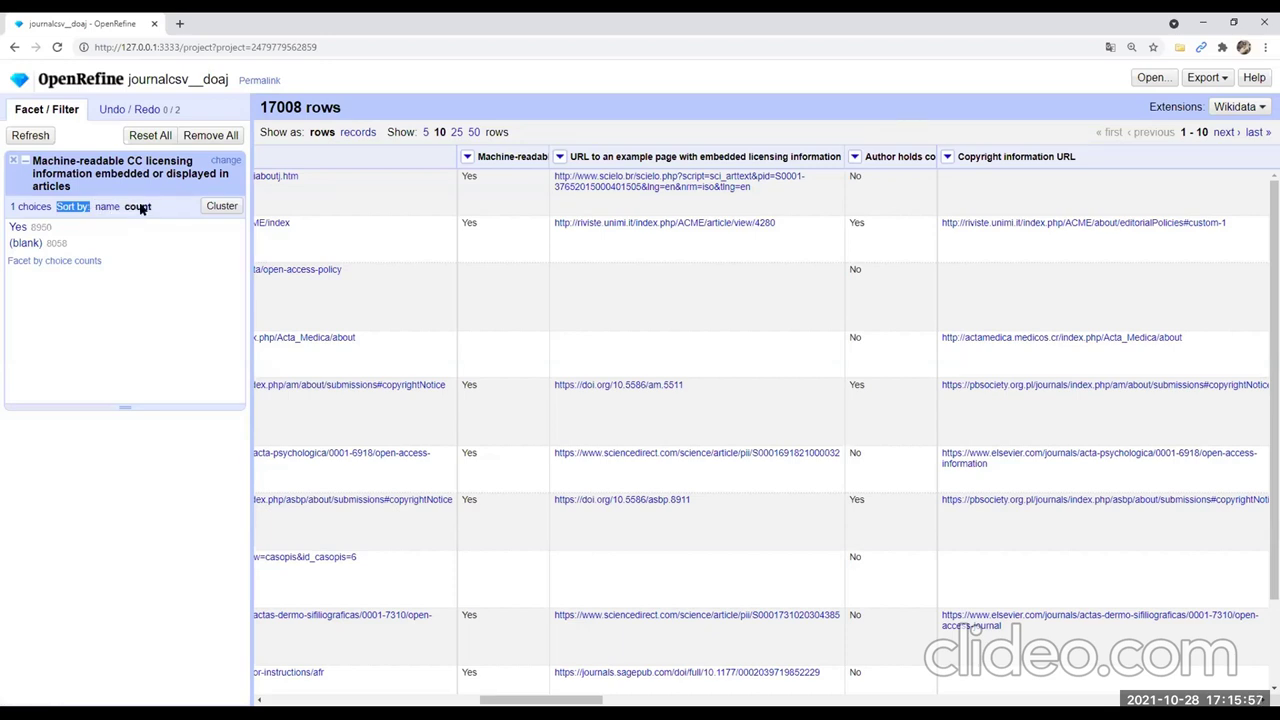
pyautogui.click(17, 228)
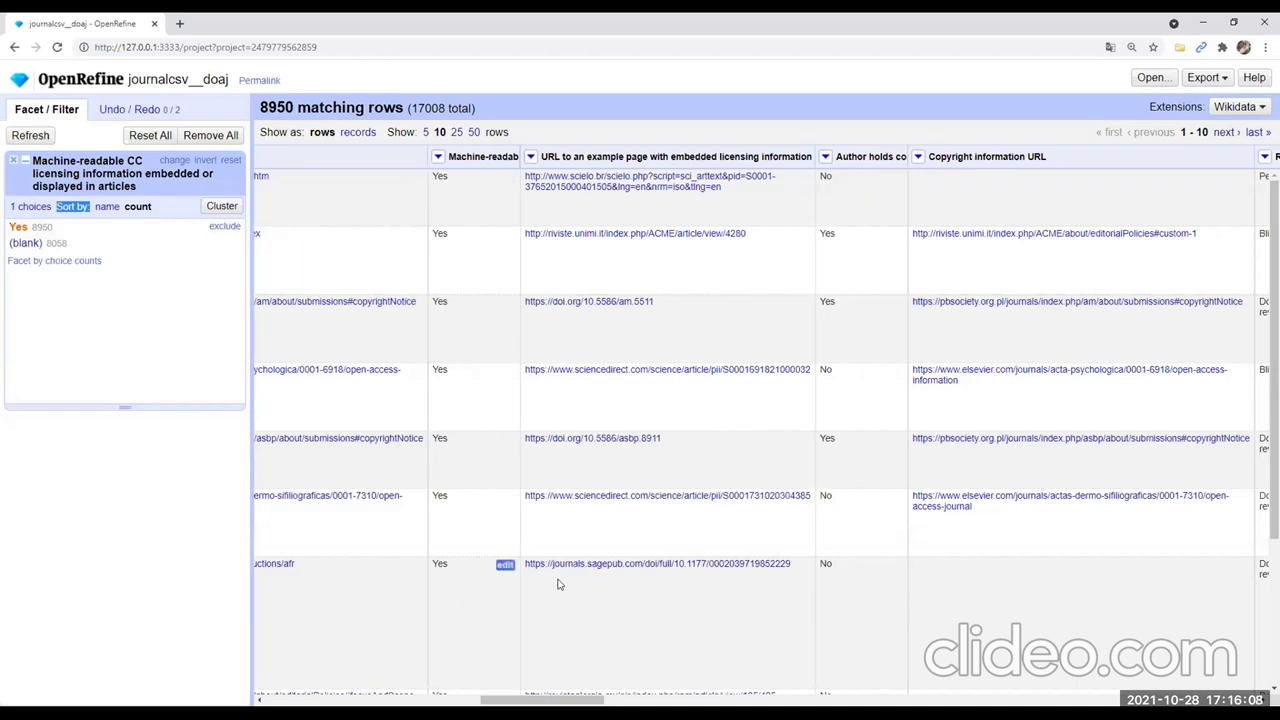
pyautogui.moveTo(540, 699); pyautogui.dragTo(893, 670)
# Leave the journalcsv__doaj project and open the existing biblioteche_lavoro project
pyautogui.click(19, 81)
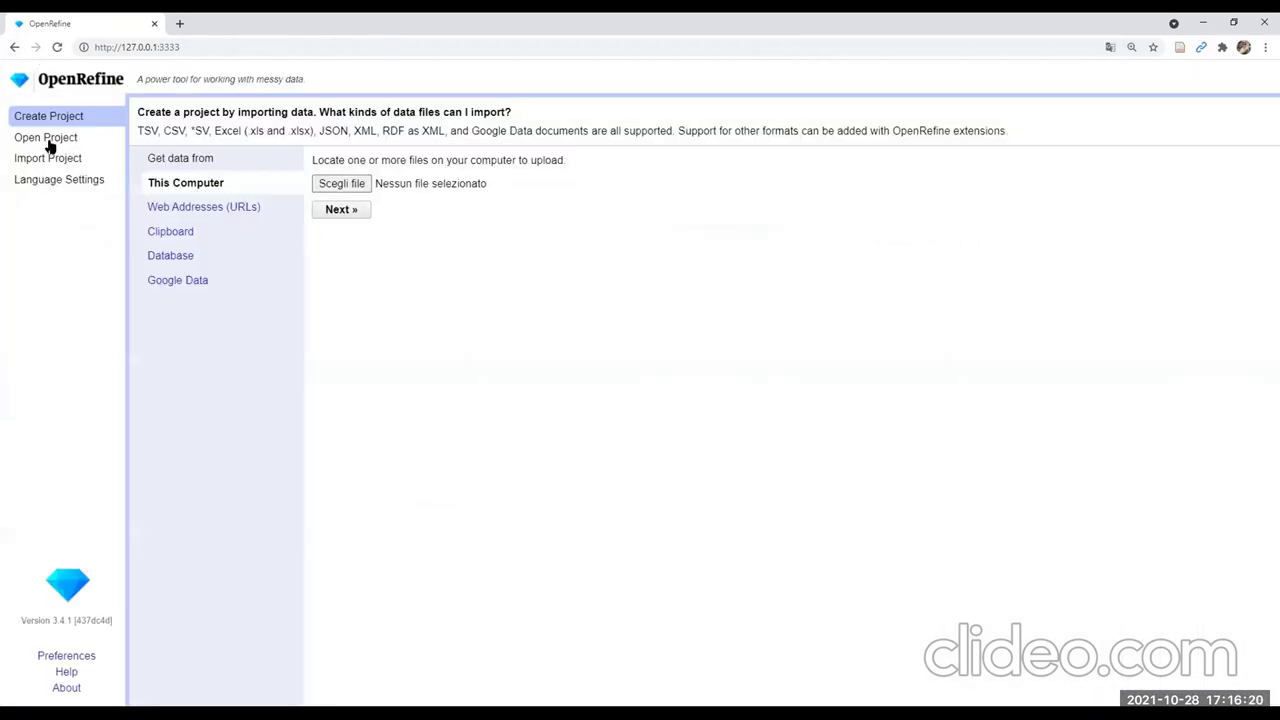
pyautogui.click(47, 140)
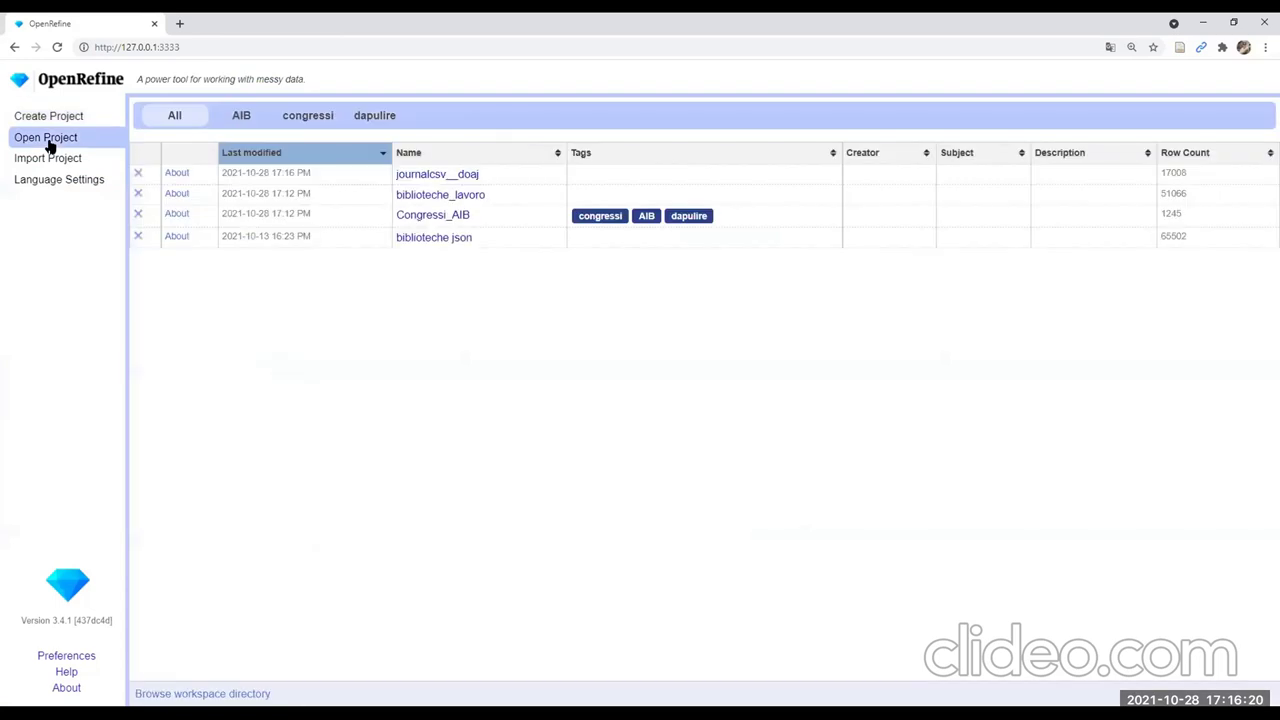
pyautogui.click(447, 196)
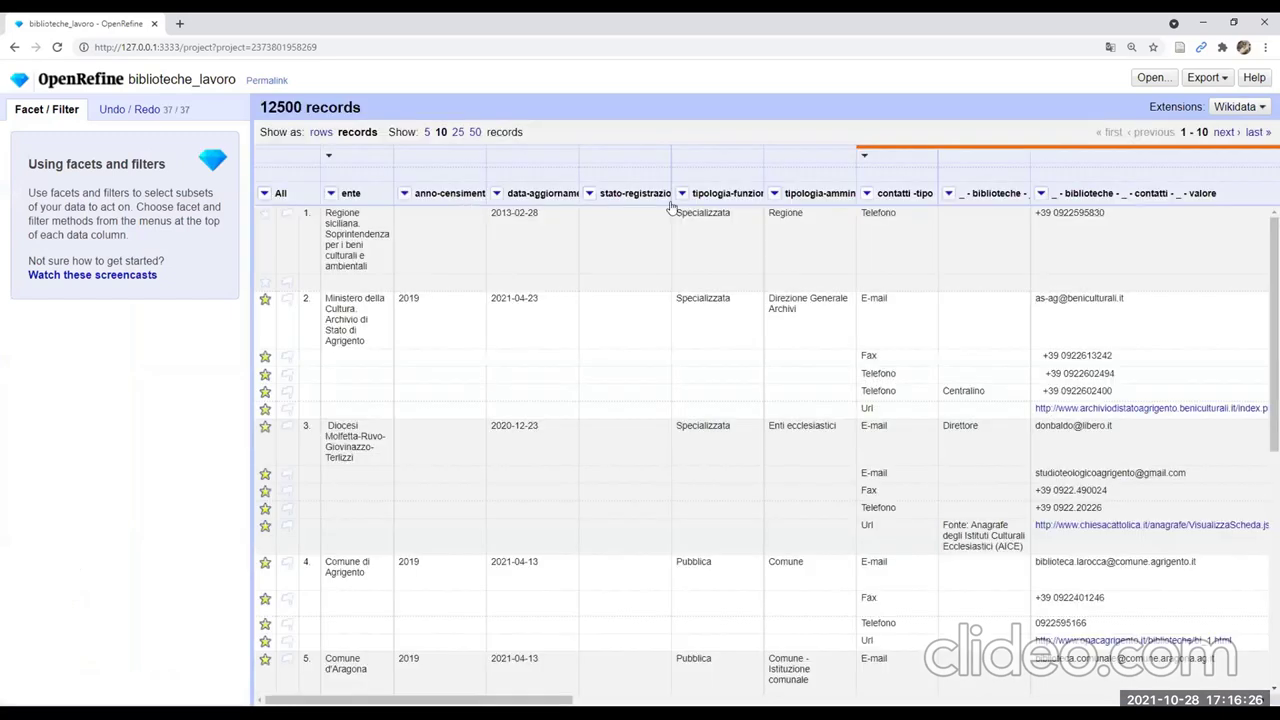
# Create a text facet on the tipologia-funzionale column
pyautogui.click(681, 193)
pyautogui.moveTo(697, 213)
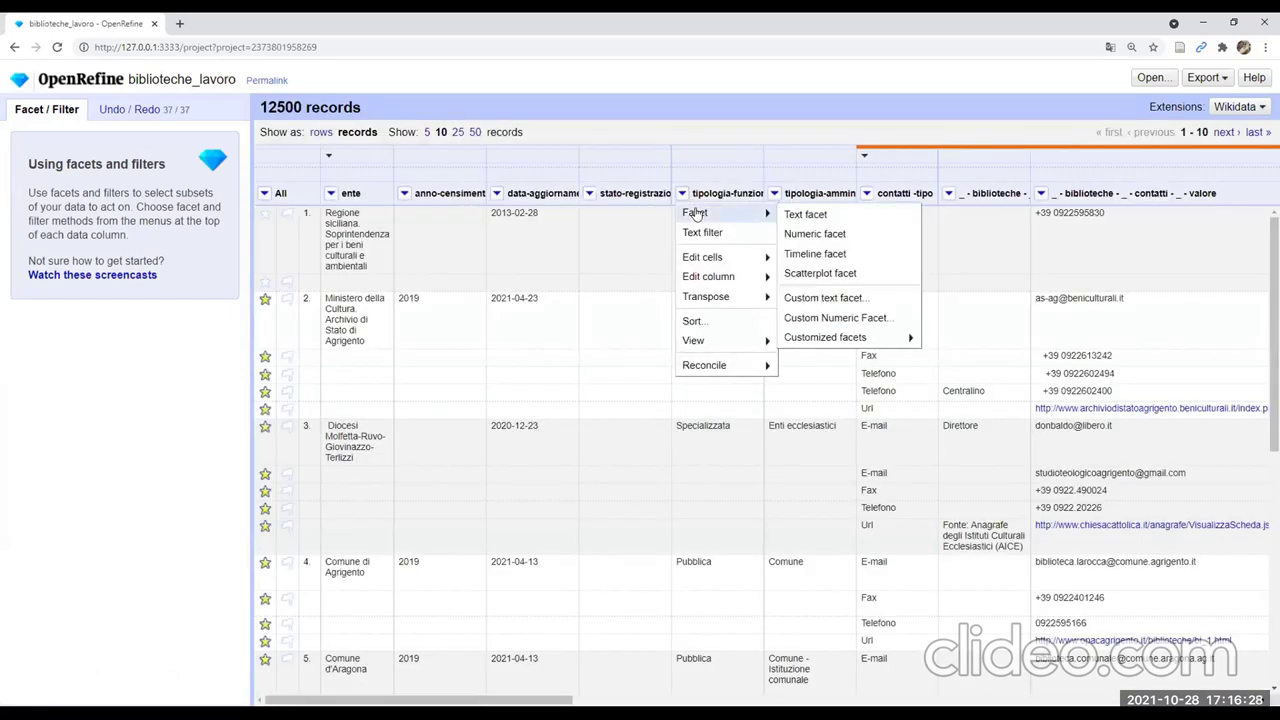
pyautogui.click(831, 217)
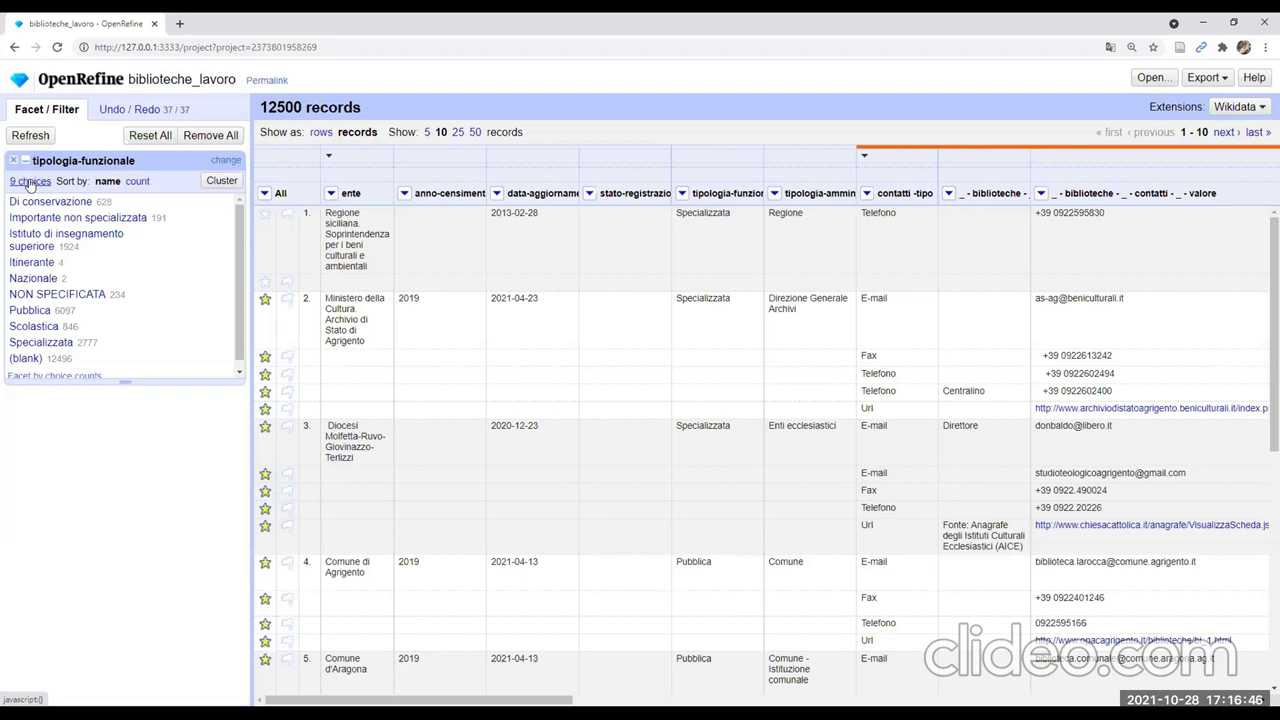
# View the tipologia-funzionale facet's choices as tab-separated values, select the listed text and return to the data
pyautogui.click(30, 183)
pyautogui.moveTo(500, 340); pyautogui.dragTo(385, 220)
pyautogui.click(486, 248)
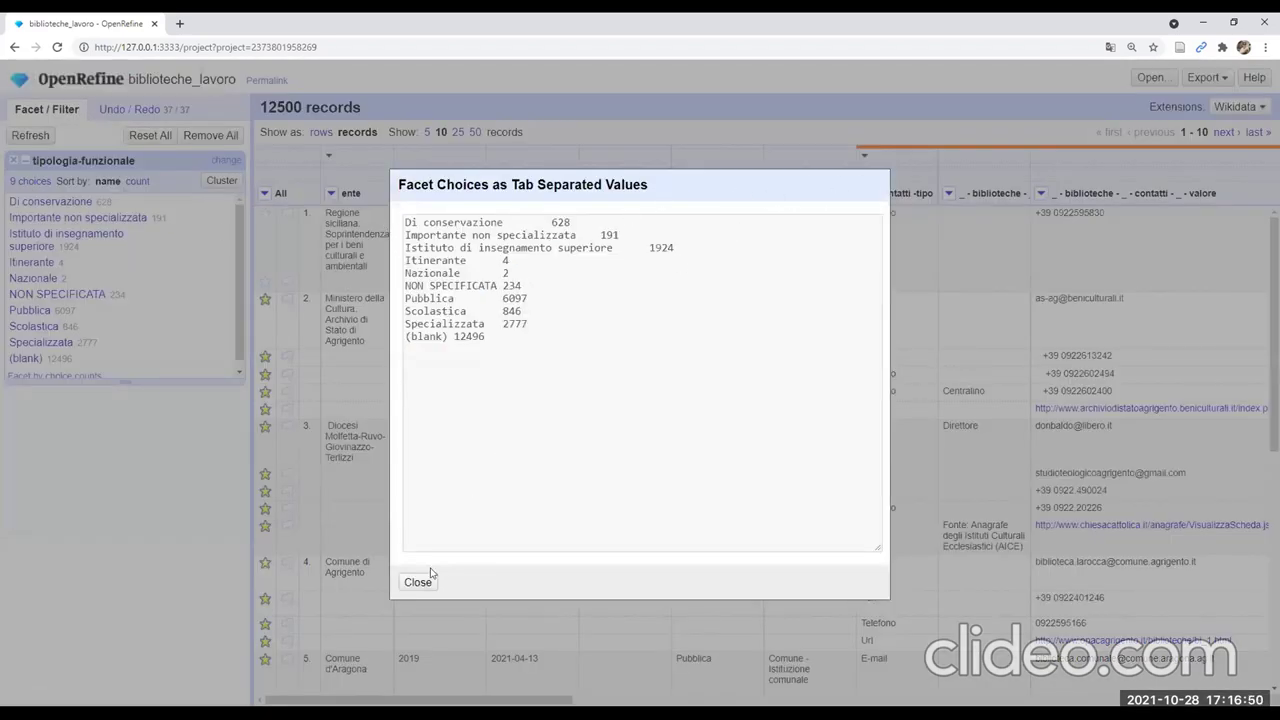
pyautogui.press('Escape')
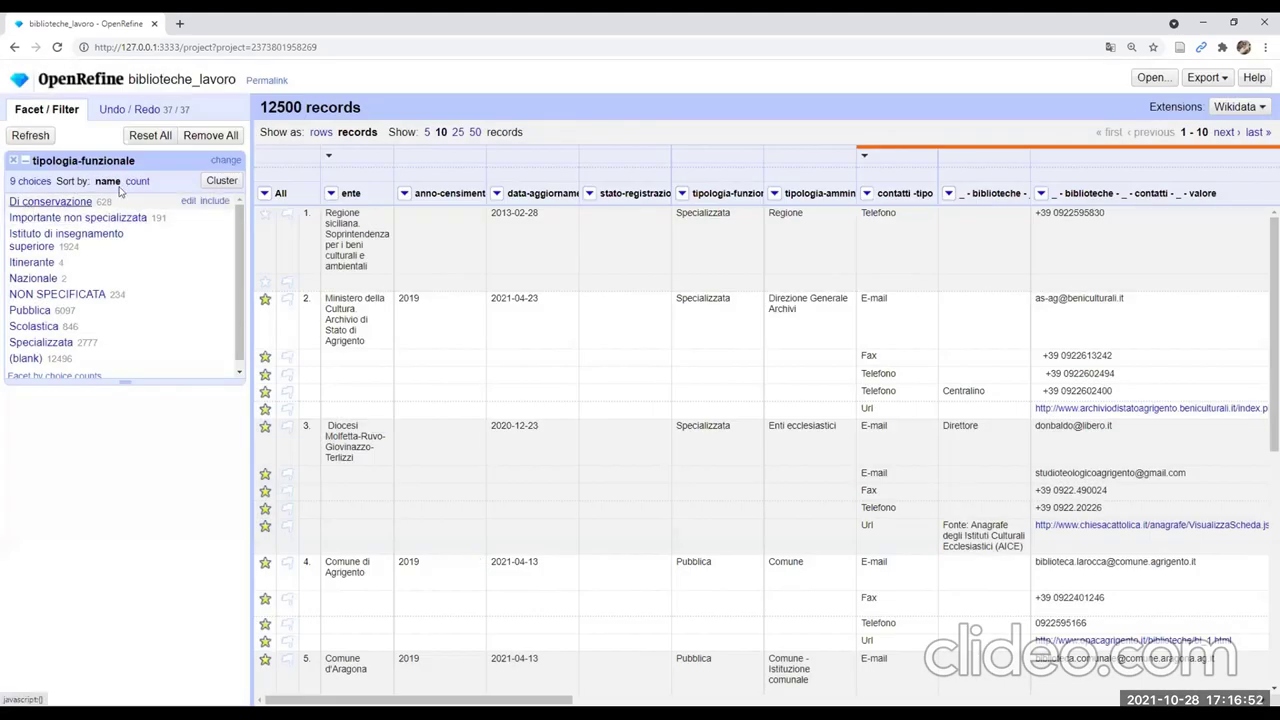
# Sort the tipologia-funzionale facet by count in an enlarged list and filter the records to Pubblica
pyautogui.click(137, 181)
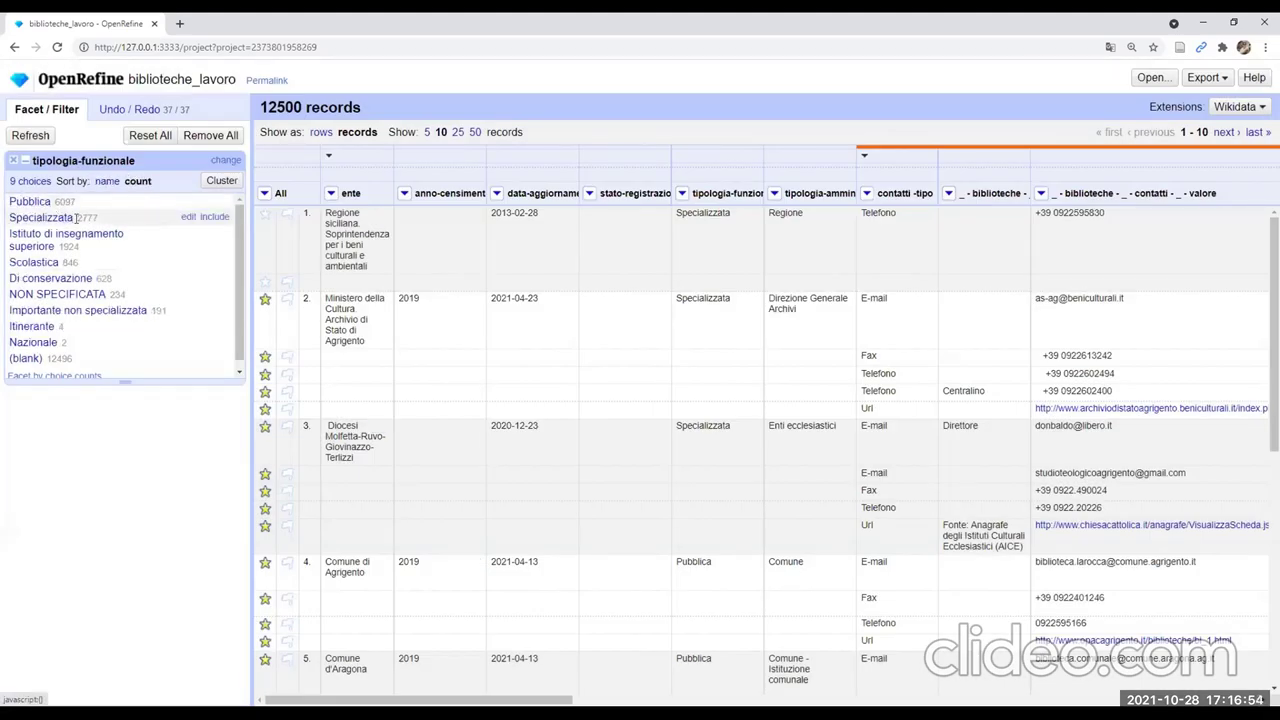
pyautogui.moveTo(125, 379); pyautogui.dragTo(122, 490)
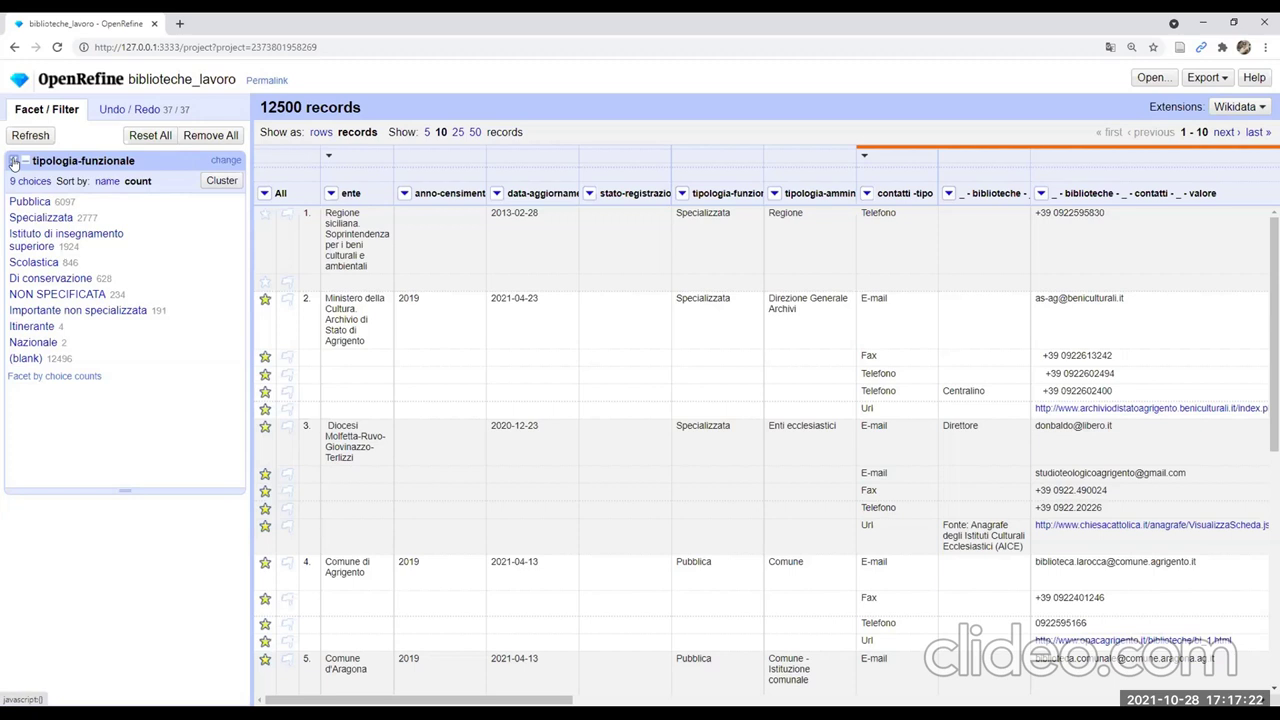
pyautogui.click(30, 203)
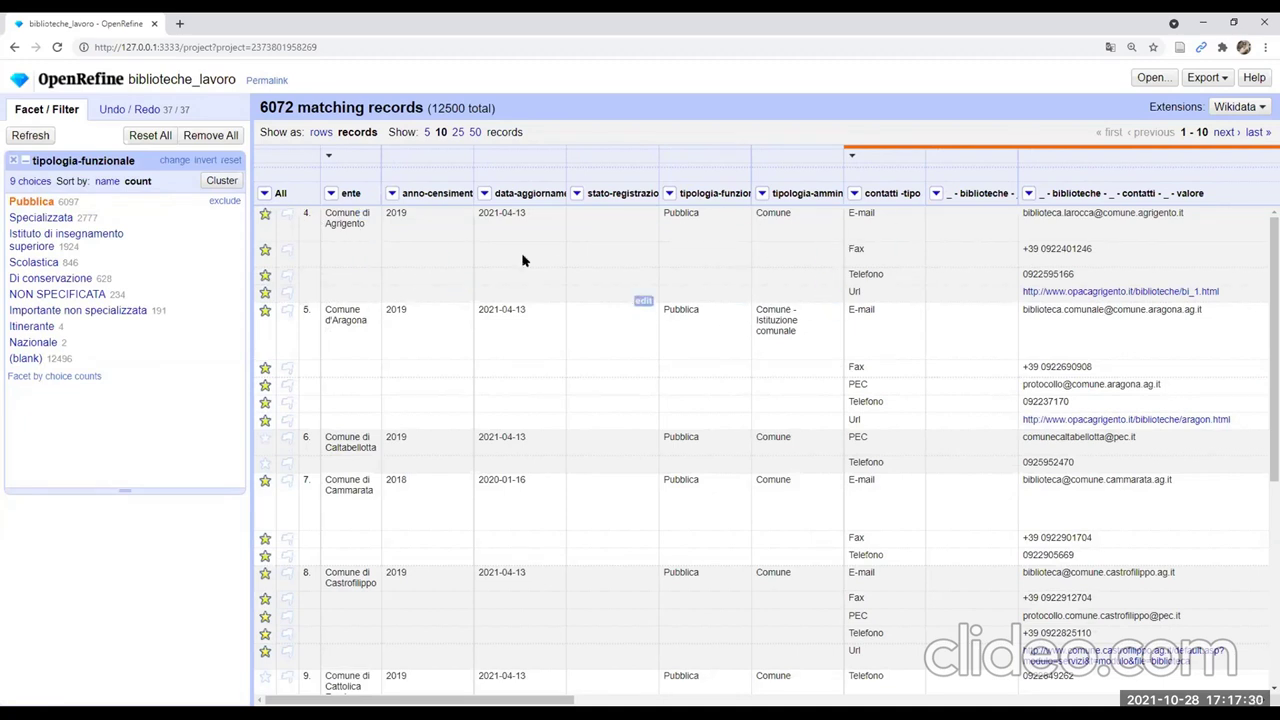
pyautogui.scroll(-2, 456, 225)
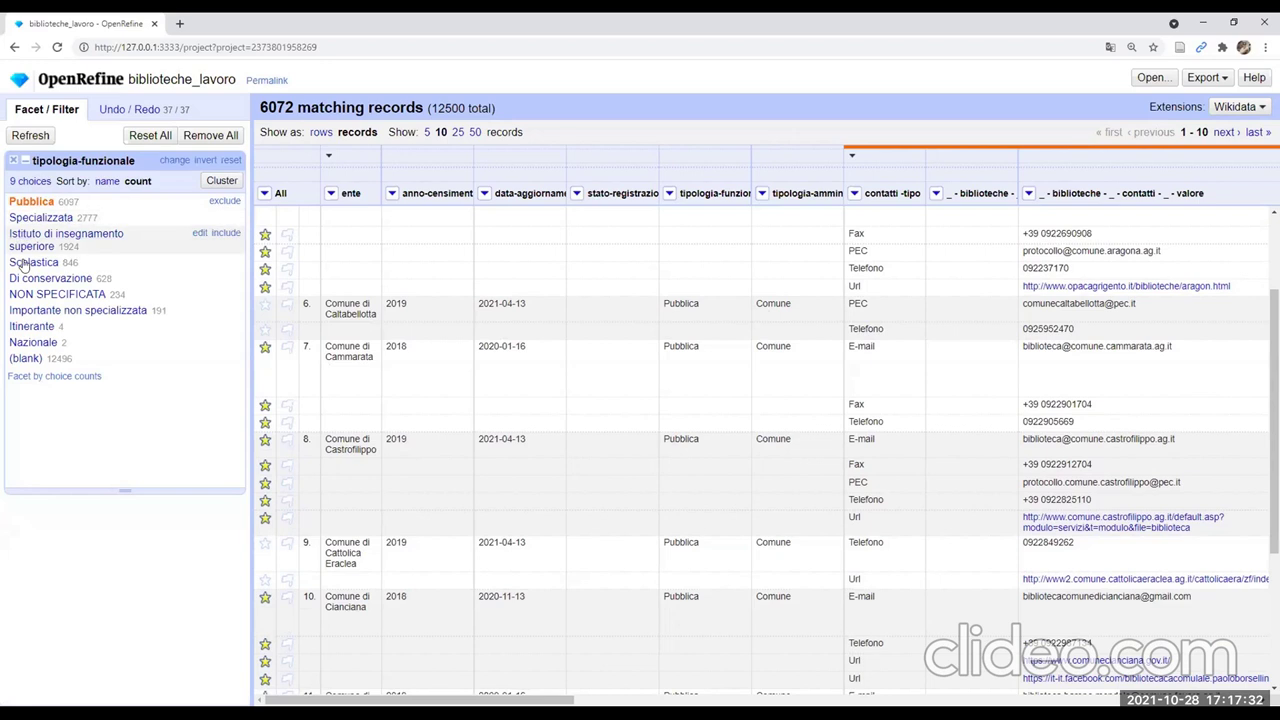
# Switch the facet filter to (blank) and back to Pubblica, and view the available export formats
pyautogui.click(185, 333)
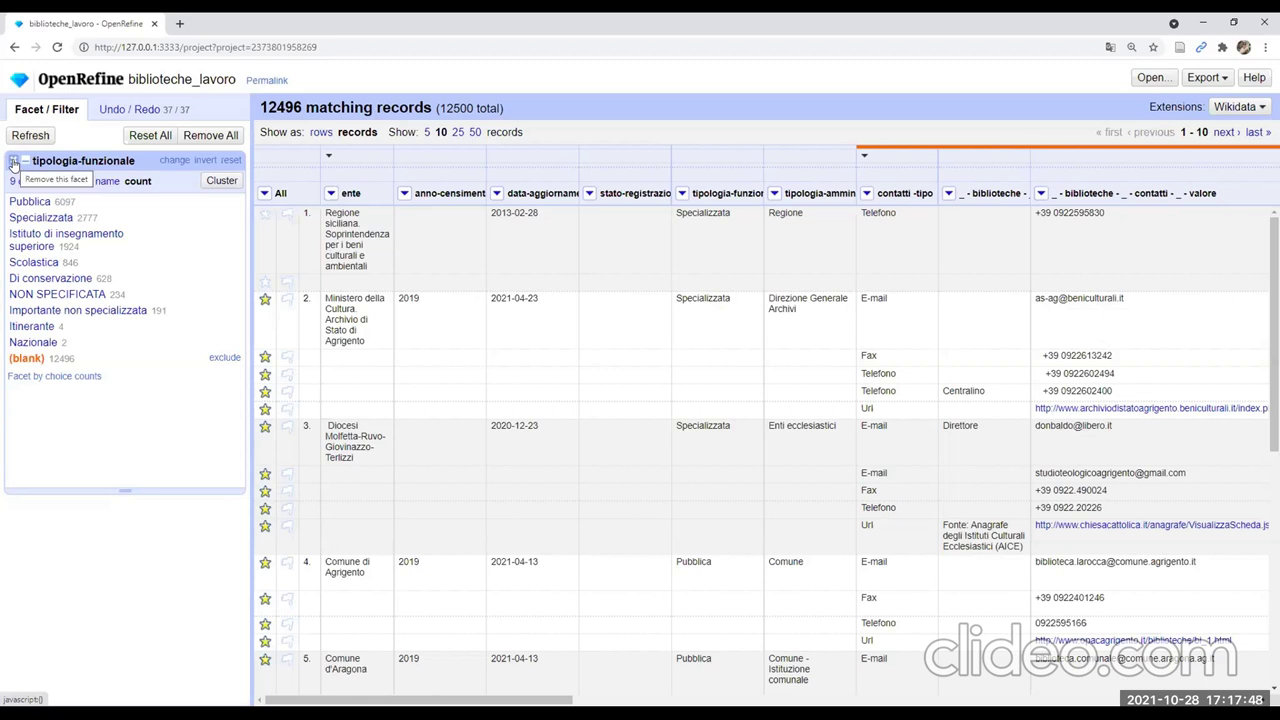
pyautogui.click(25, 202)
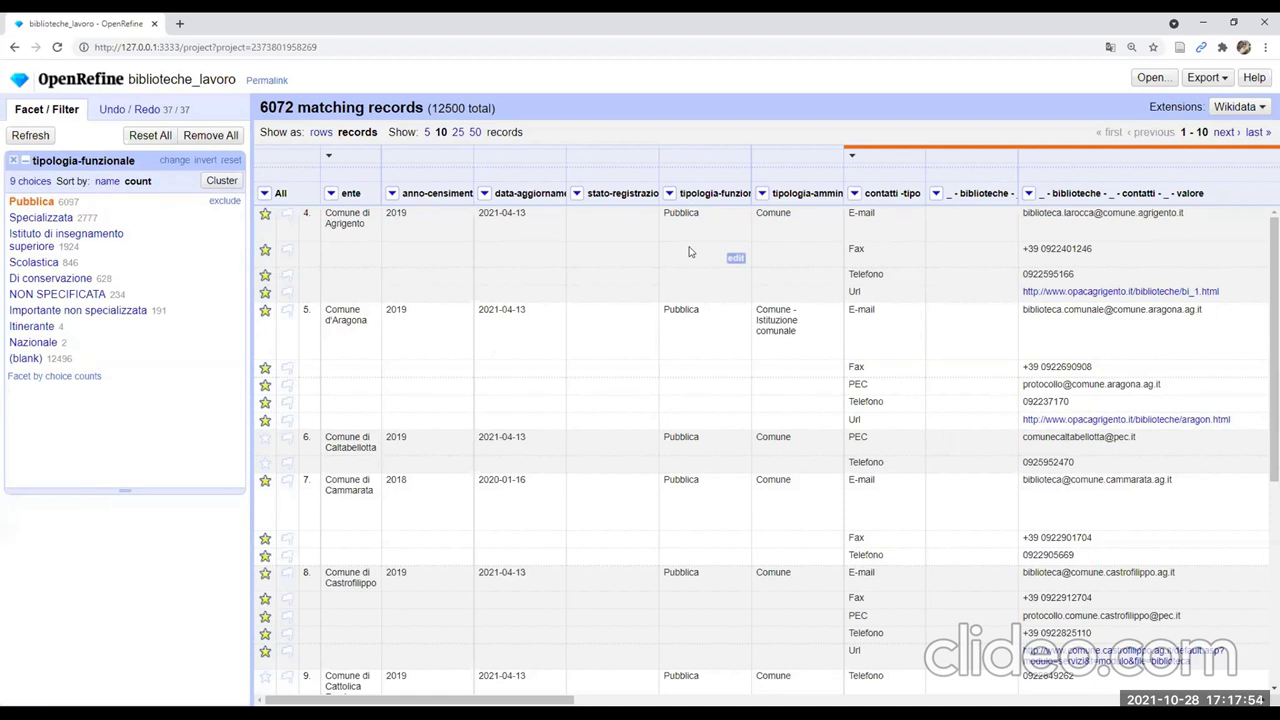
pyautogui.click(1207, 78)
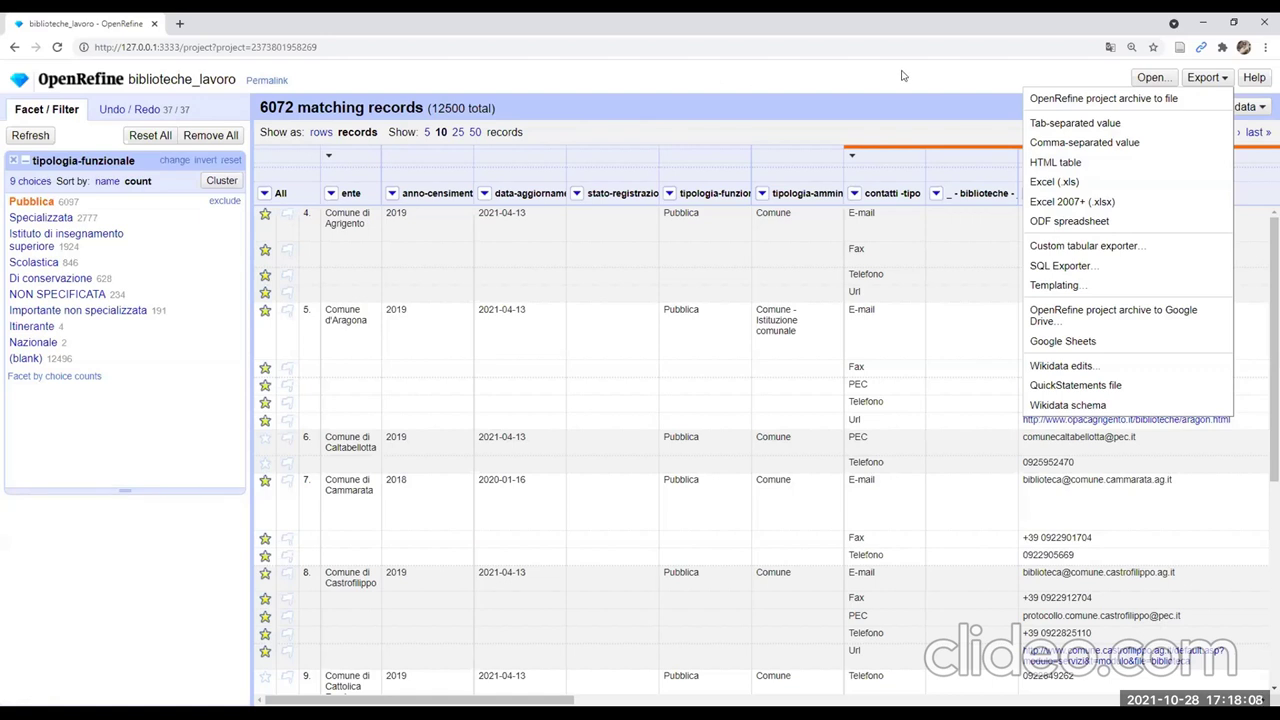
pyautogui.click(809, 76)
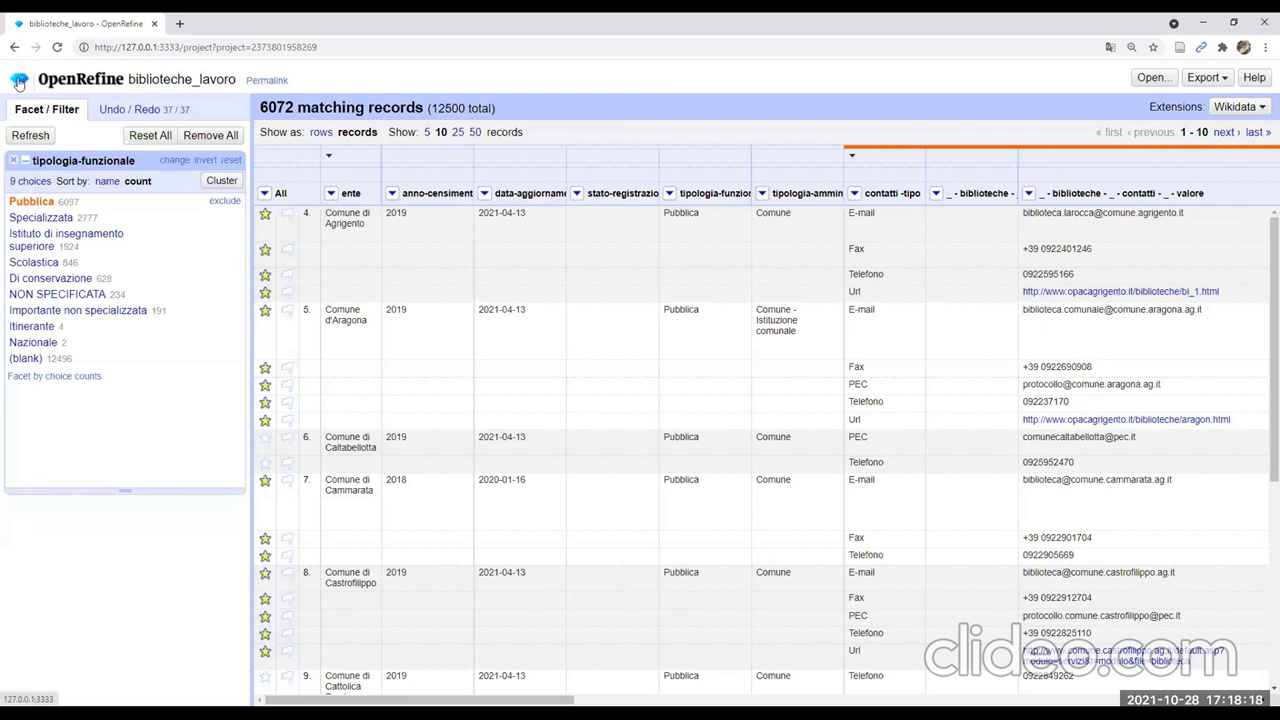
# Leave the biblioteche_lavoro project and open the Congressi_AIB project
pyautogui.click(19, 82)
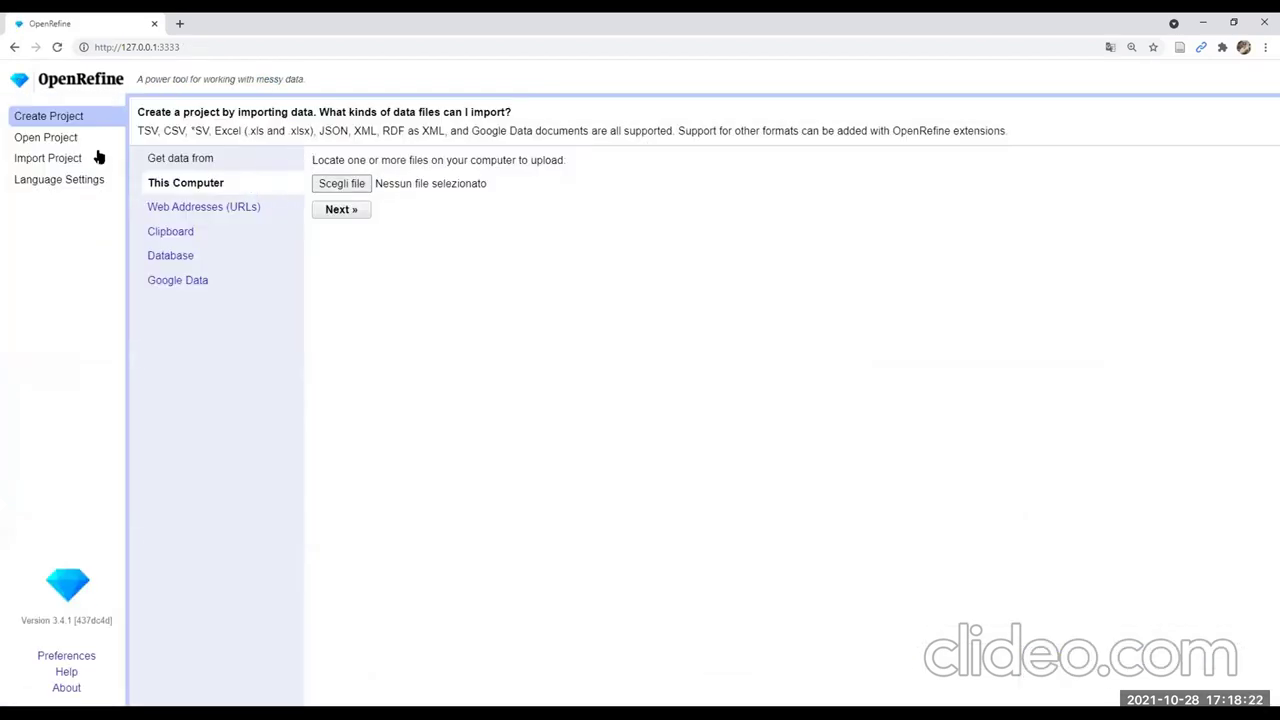
pyautogui.click(63, 142)
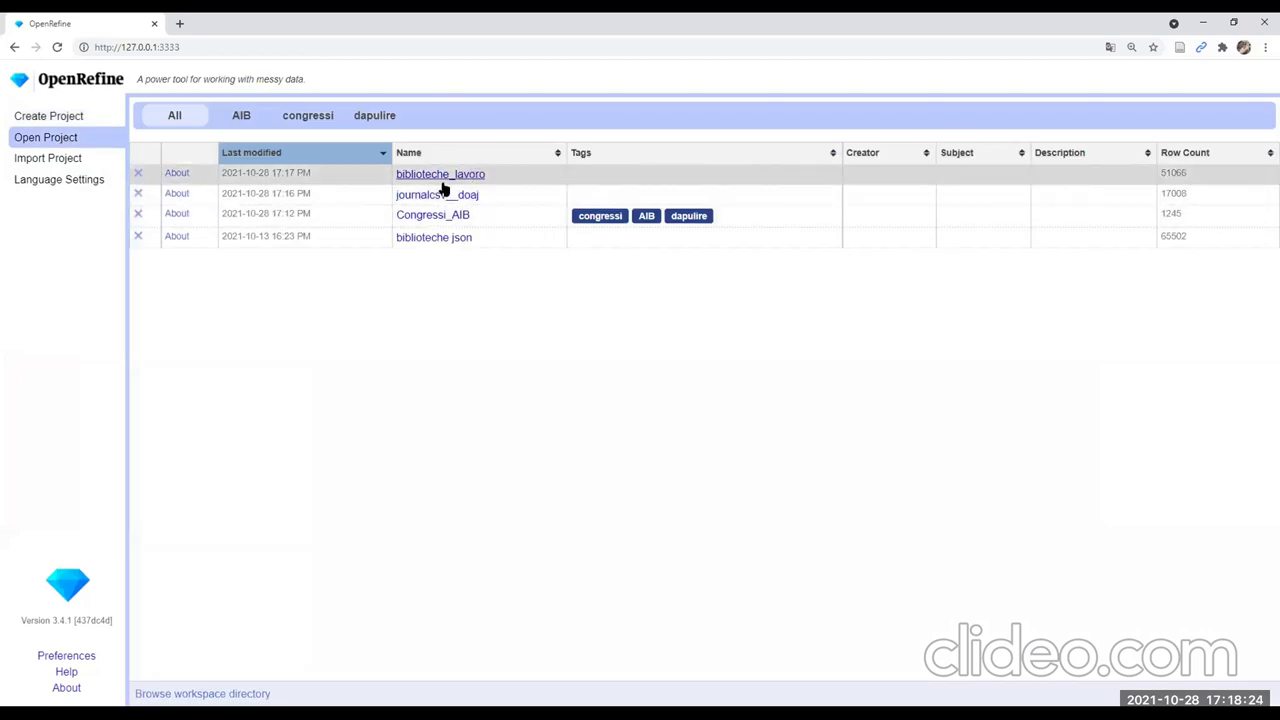
pyautogui.click(427, 217)
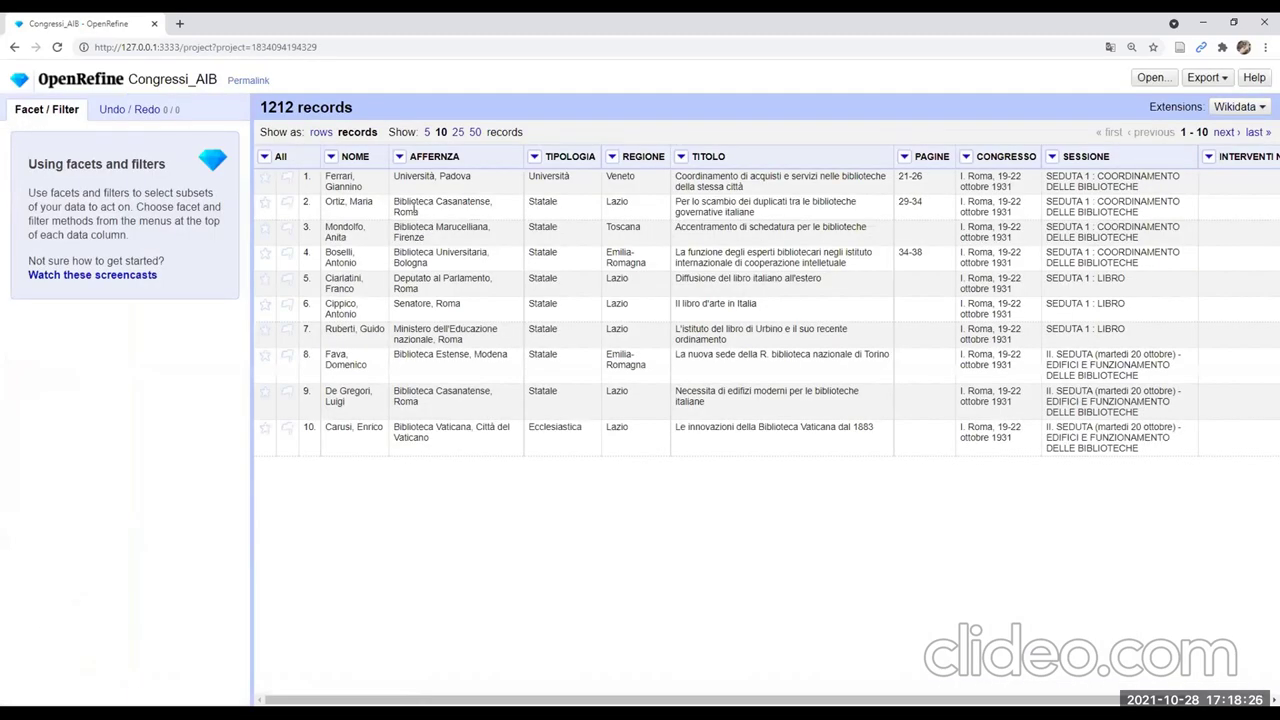
# Create a text facet on the AFFERNZA column
pyautogui.click(399, 157)
pyautogui.moveTo(416, 182)
pyautogui.click(516, 177)
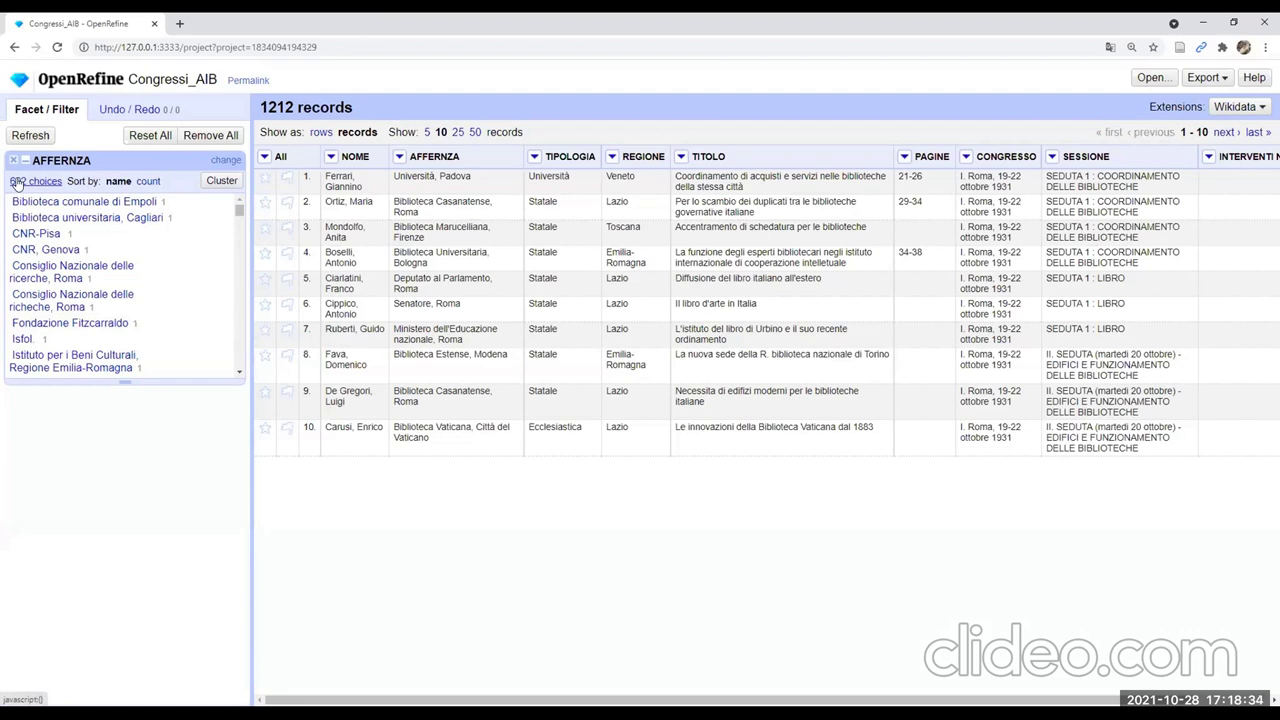
# Look through the AFFERNZA facet's choices as tab-separated values for variant spellings and return to the data
pyautogui.click(17, 183)
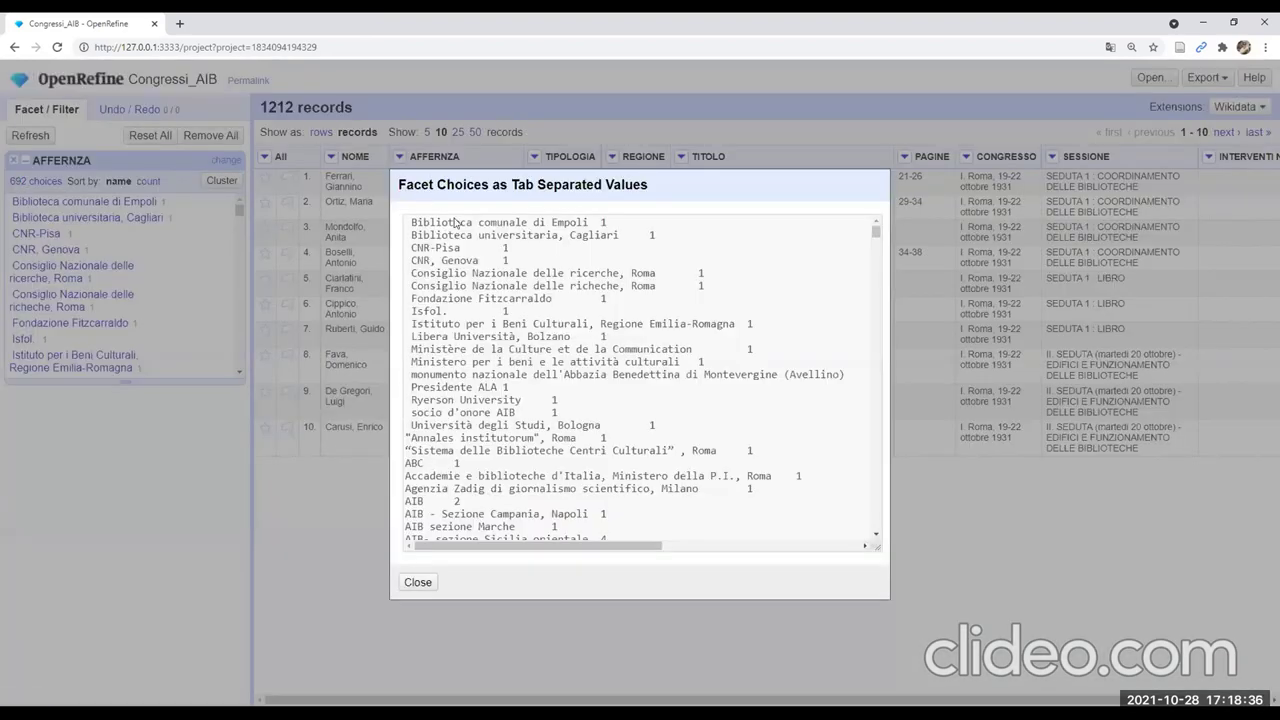
pyautogui.scroll(-1, 490, 273)
pyautogui.scroll(-12, 488, 275)
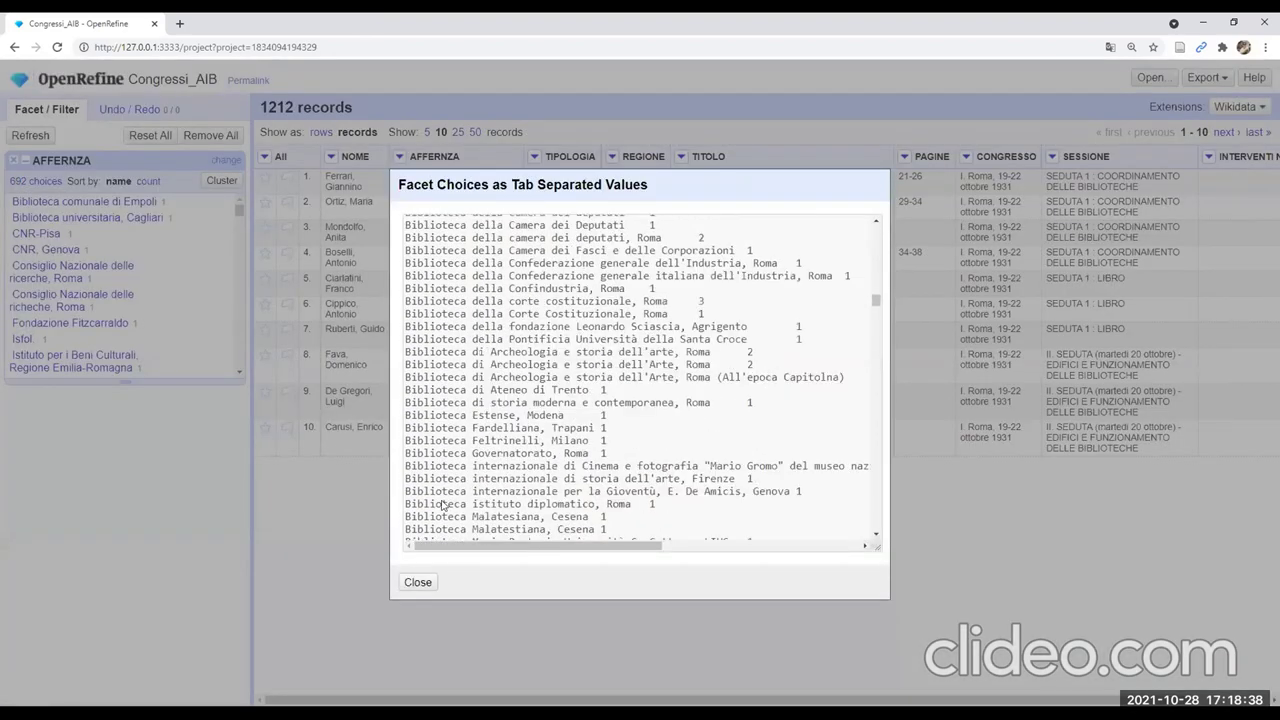
pyautogui.click(418, 583)
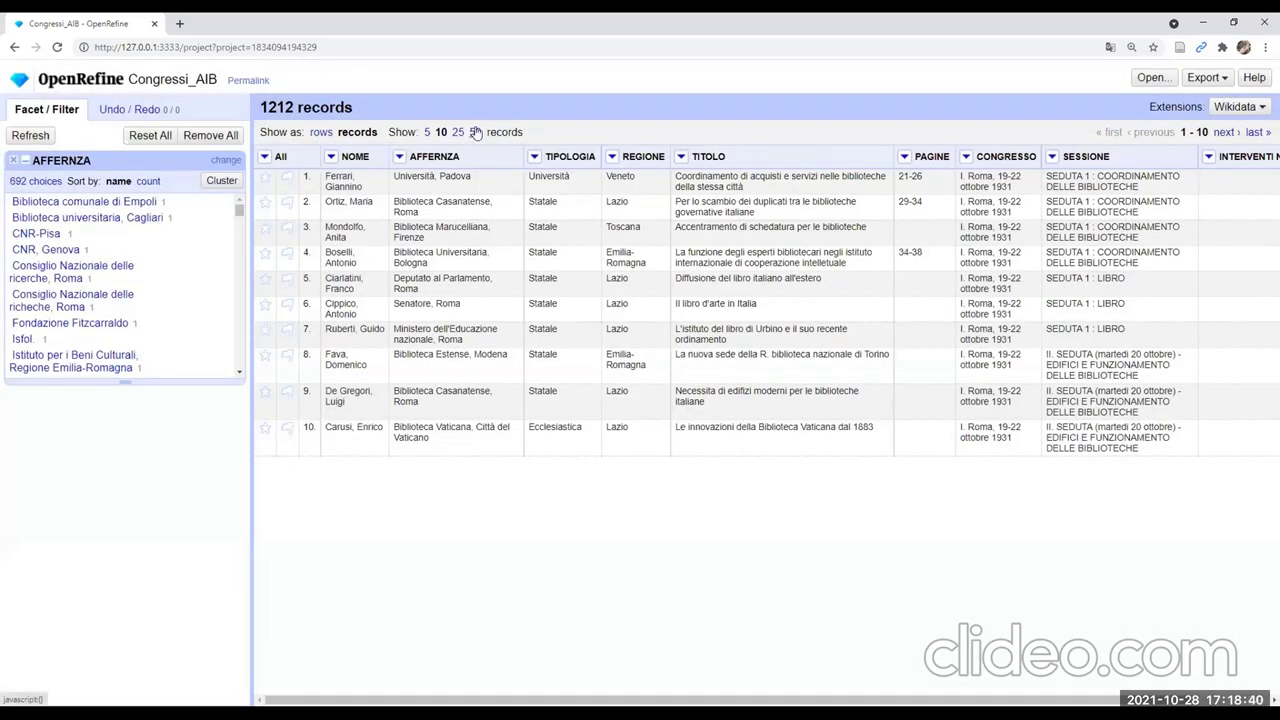
# Show 50 records per page and sort the AFFERNZA facet by count
pyautogui.click(475, 132)
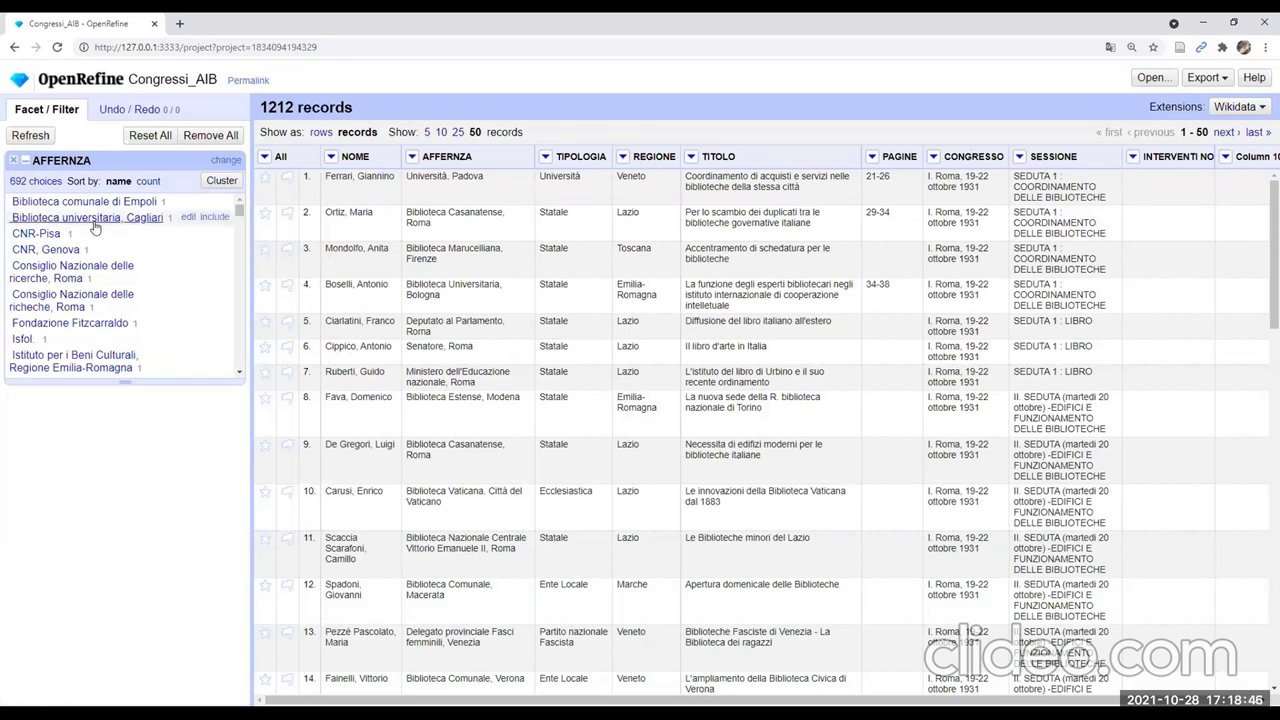
pyautogui.click(148, 181)
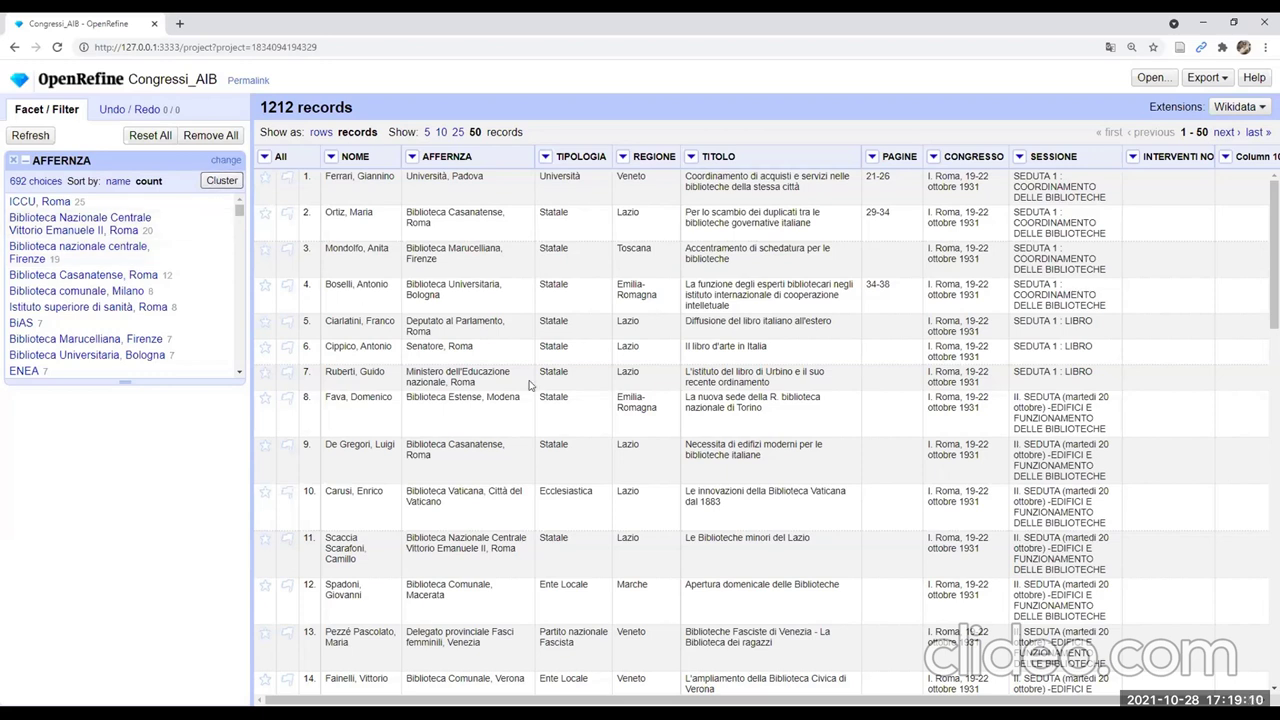
# Open the clustering of similar AFFERNZA values and move its dialog aside to examine the suggested groups
pyautogui.click(222, 180)
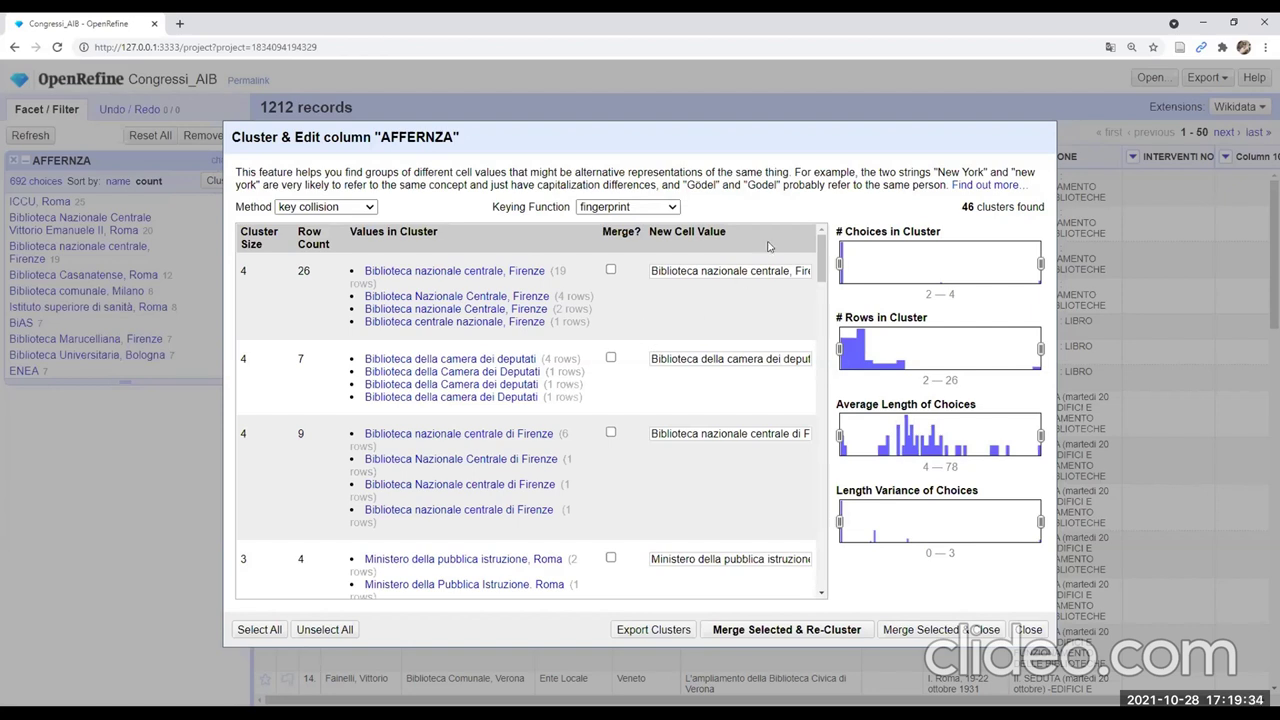
pyautogui.moveTo(404, 113); pyautogui.dragTo(272, 87)
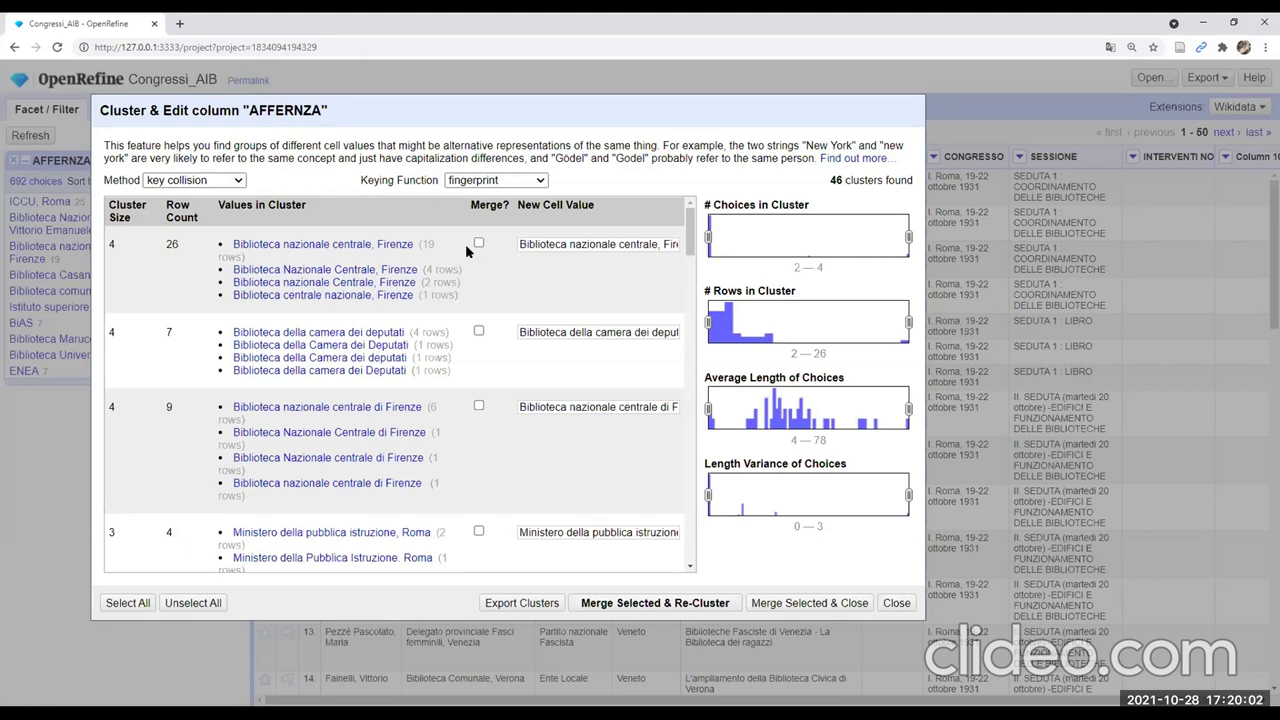
pyautogui.moveTo(240, 250)
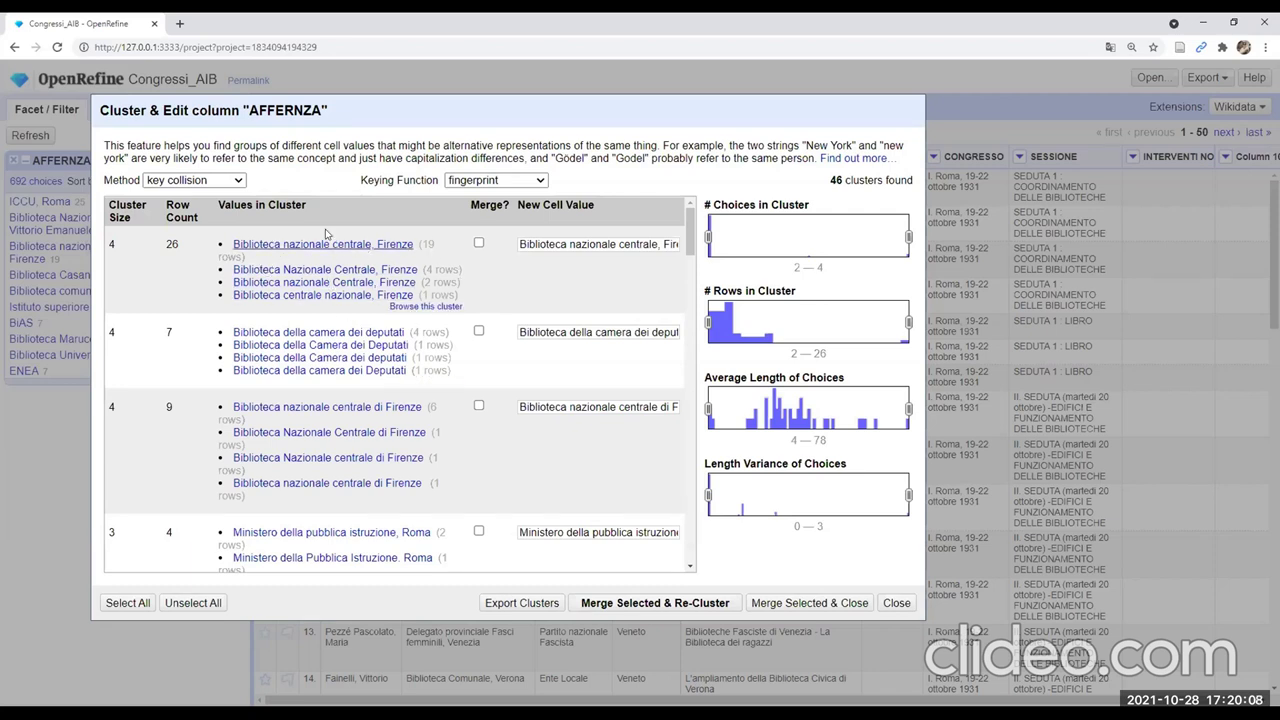
# Merge the "Biblioteca nazionale centrale, Firenze" cluster under the new value "Biblioteca Nazionale Centrale, Firenze" and re-cluster the column
pyautogui.click(540, 244)
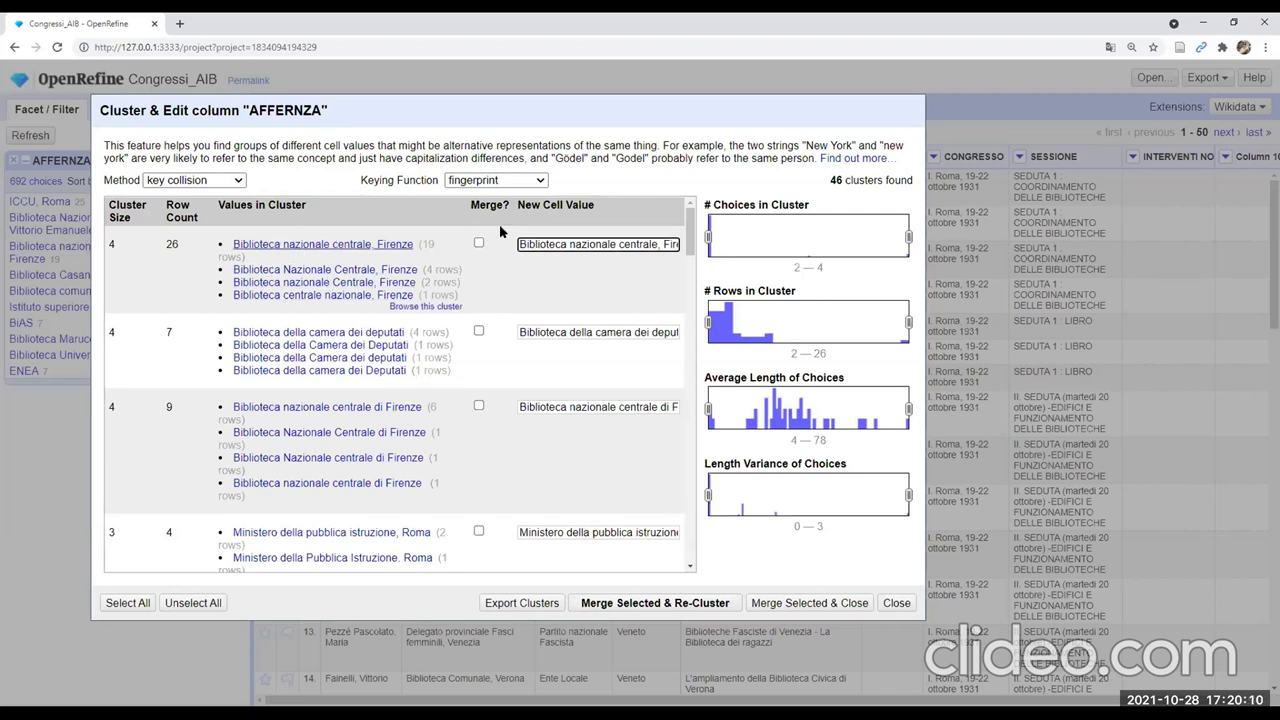
pyautogui.moveTo(568, 245); pyautogui.dragTo(574, 245)
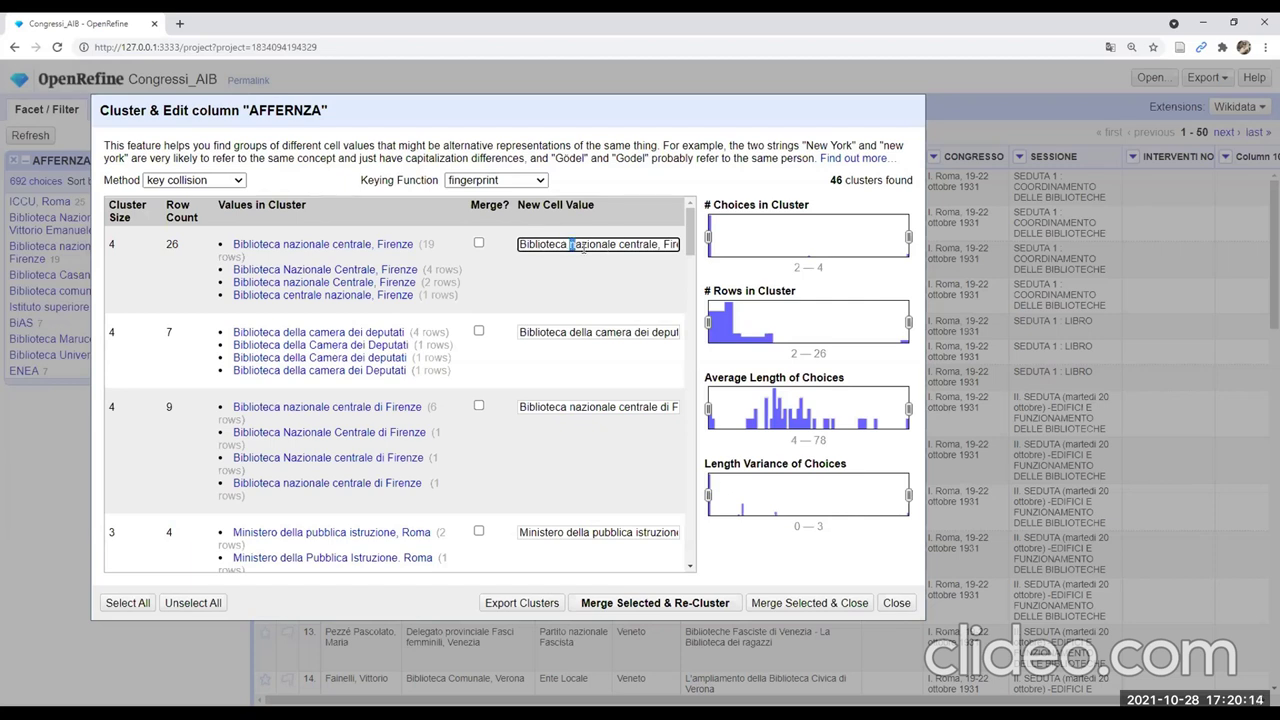
pyautogui.click(478, 243)
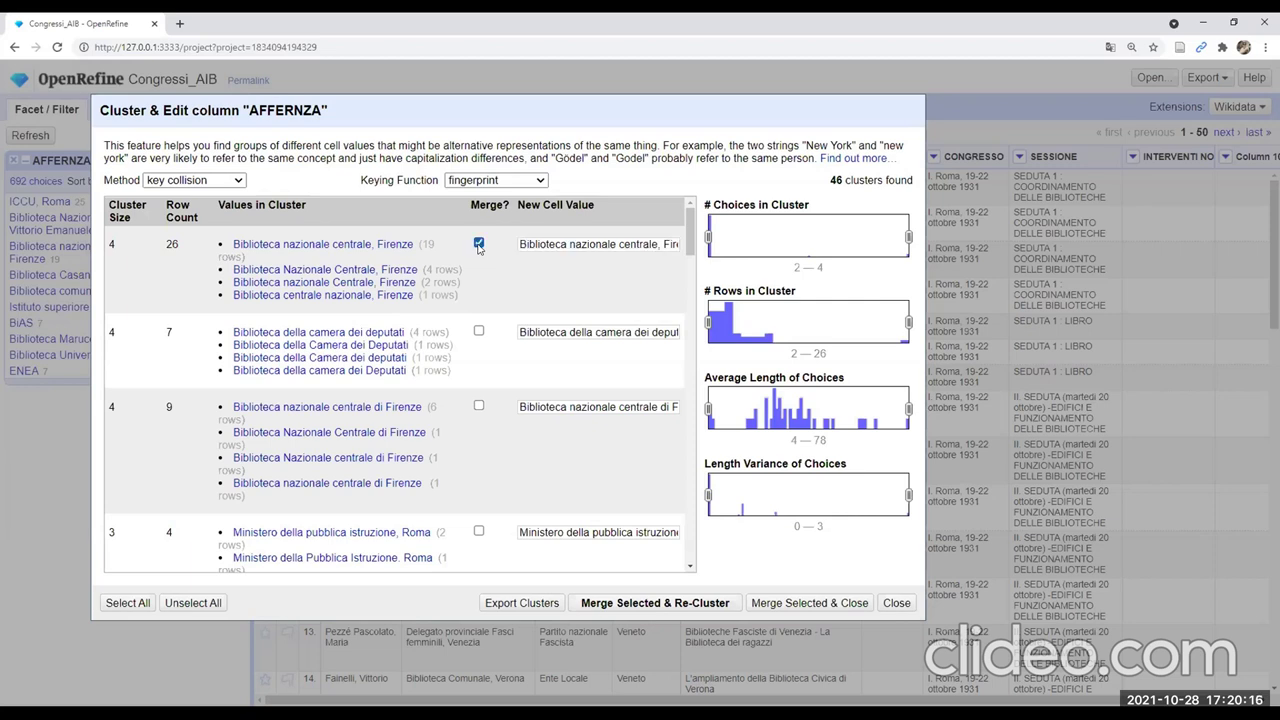
pyautogui.moveTo(568, 244); pyautogui.dragTo(574, 244)
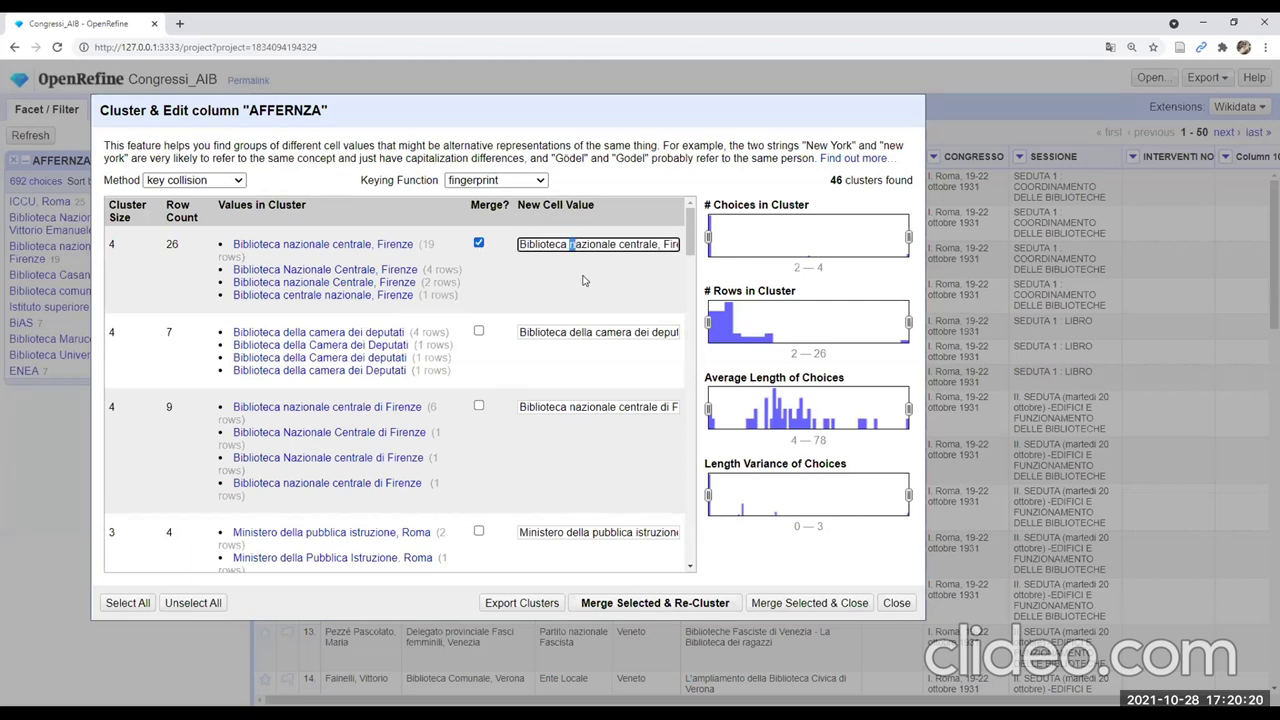
pyautogui.write('N')
pyautogui.click(620, 244)
pyautogui.hotkey('shift', 'Right')
pyautogui.write('C')
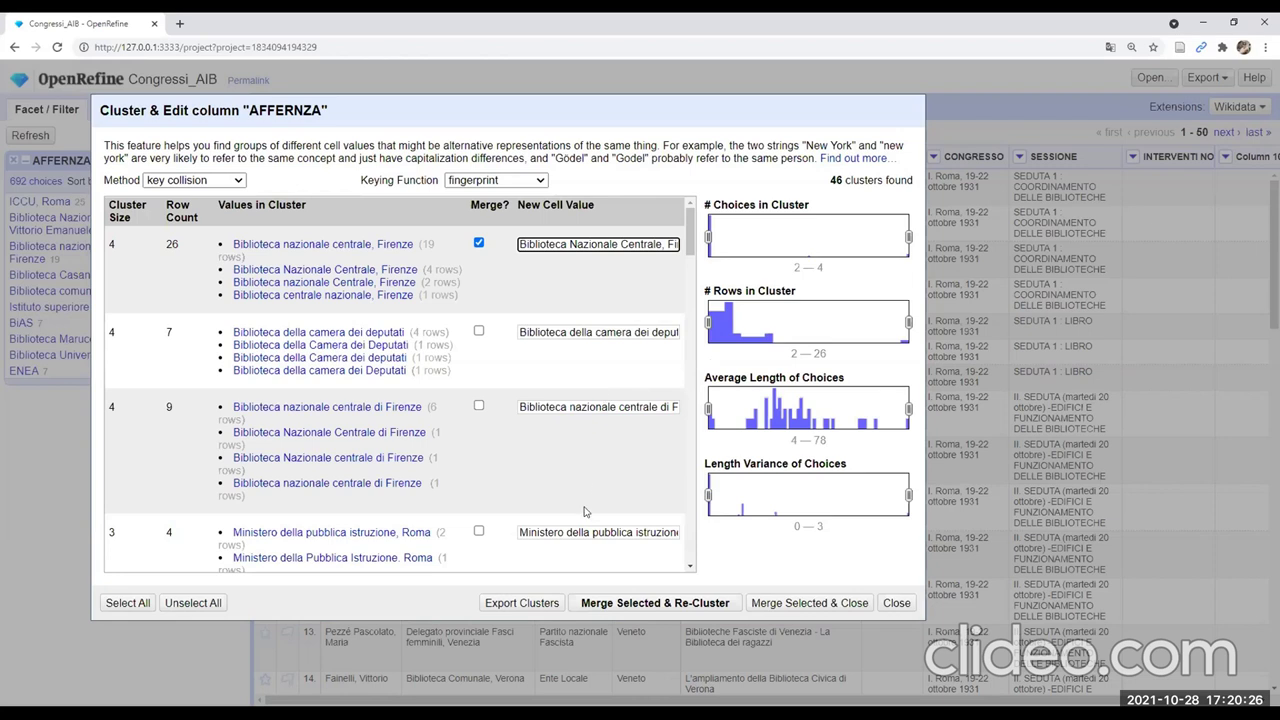
pyautogui.click(619, 603)
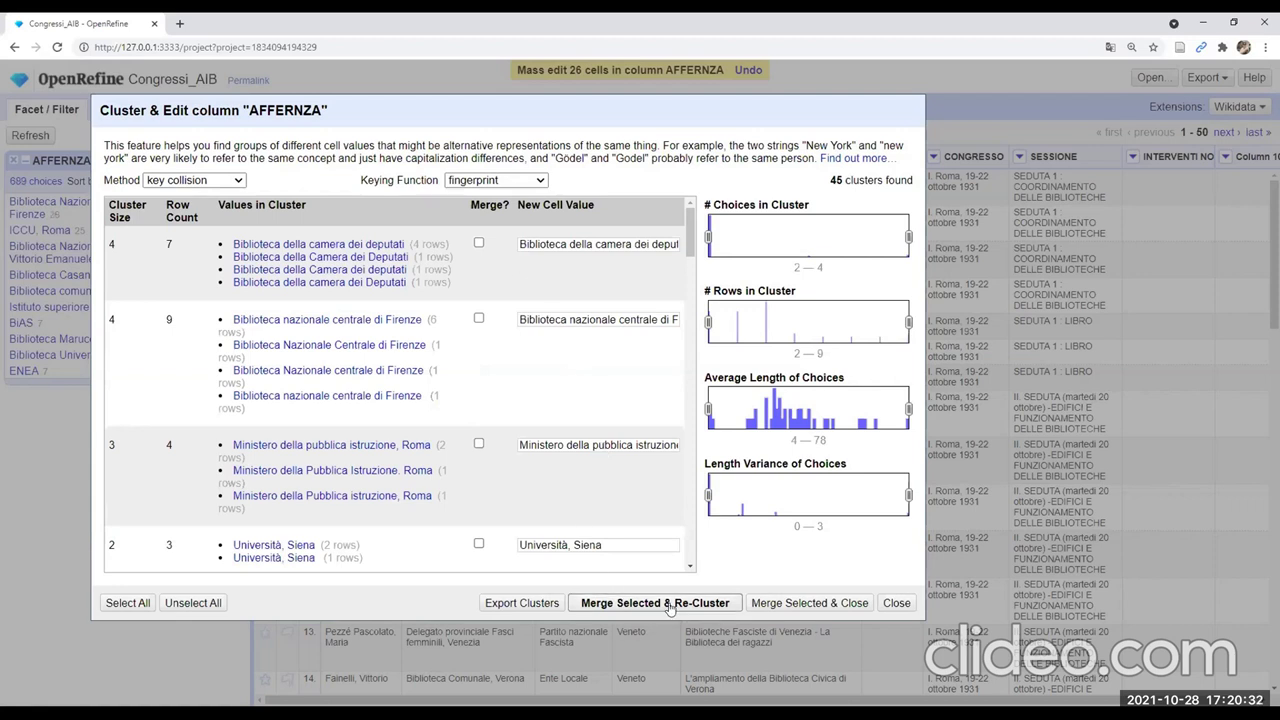
# Look through the remaining fingerprint clusters of AFFERNZA values for variants in capitalization, spacing and punctuation
pyautogui.moveTo(390, 296)
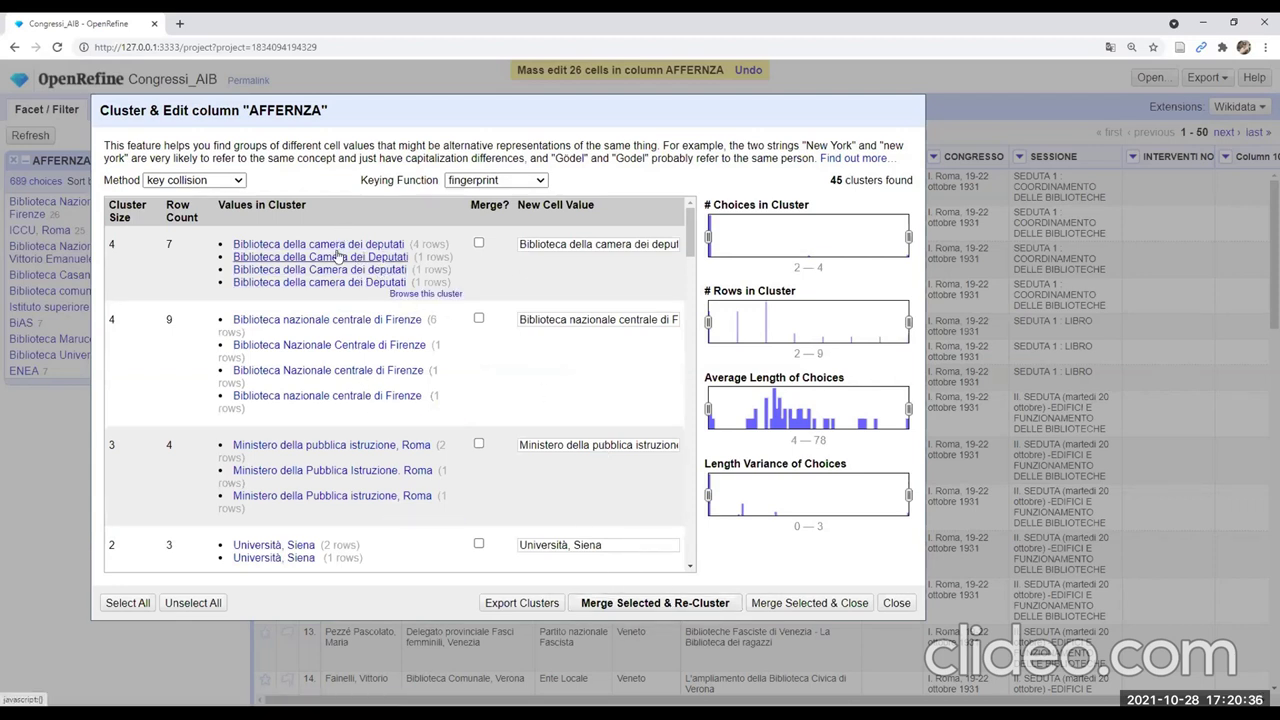
pyautogui.scroll(-3, 339, 240)
pyautogui.scroll(-2, 337, 255)
pyautogui.scroll(-5, 337, 255)
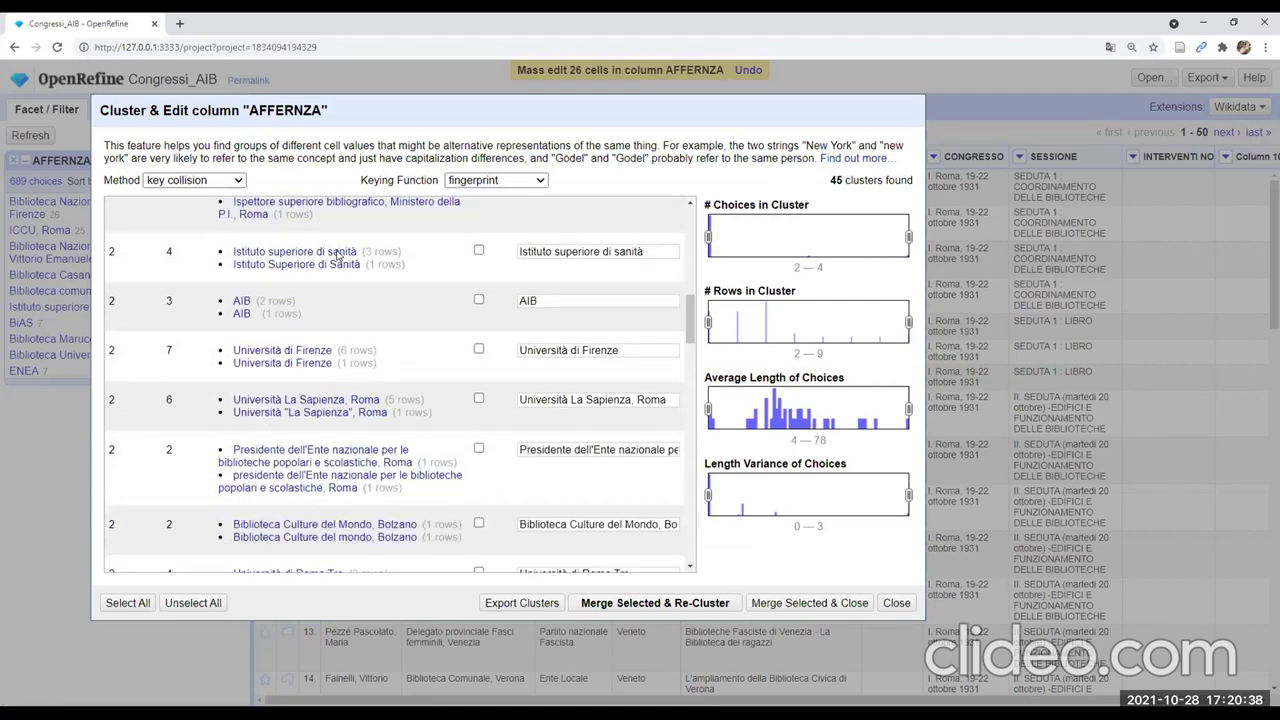
pyautogui.scroll(-7, 337, 255)
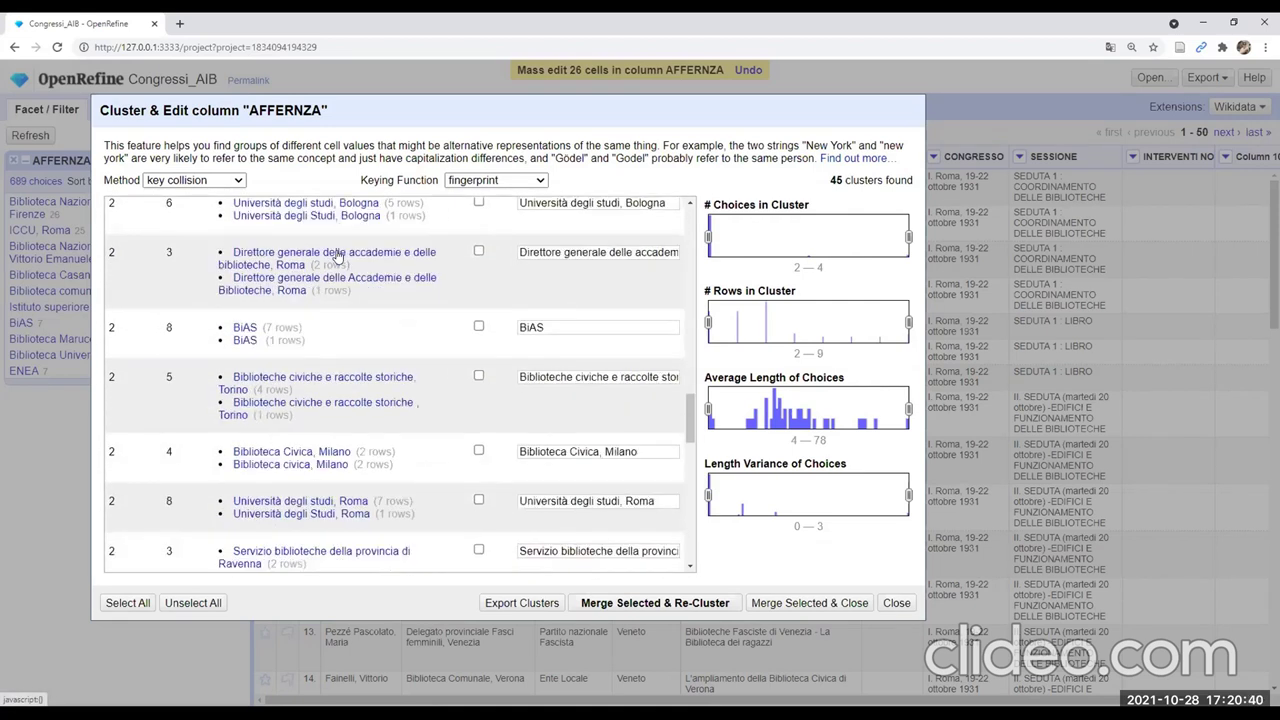
pyautogui.scroll(-4, 337, 255)
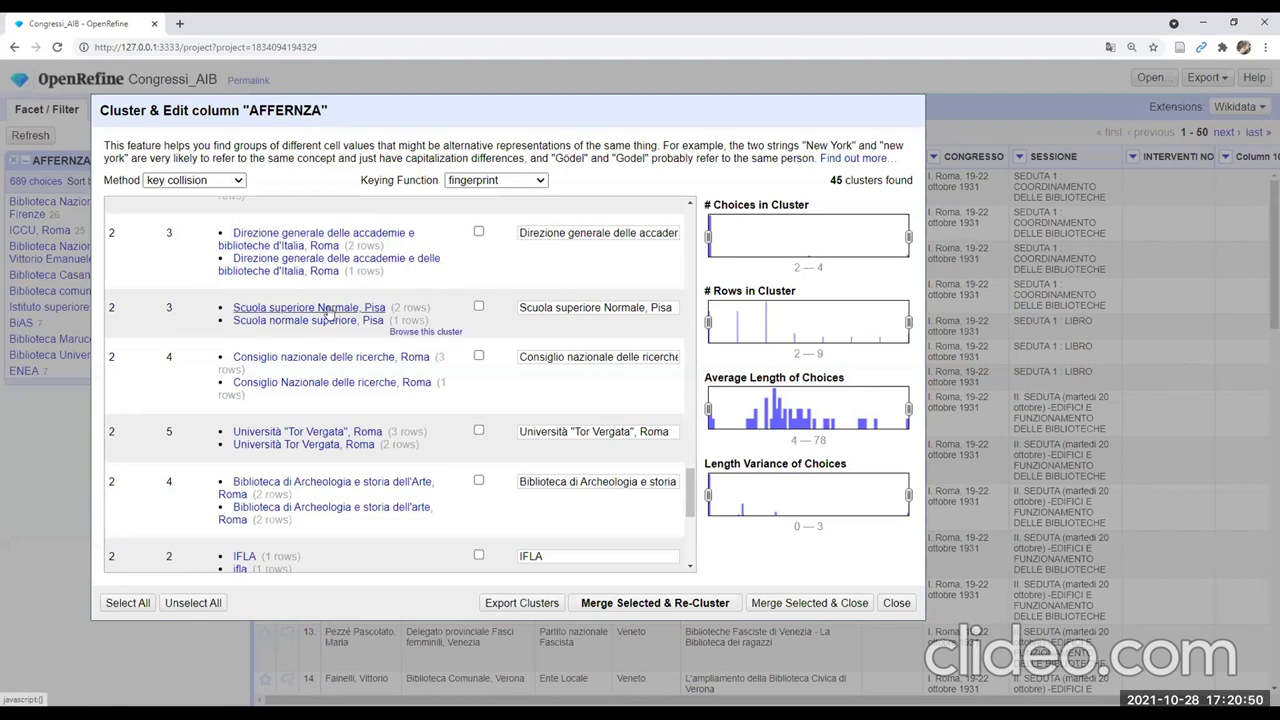
pyautogui.scroll(-3, 328, 313)
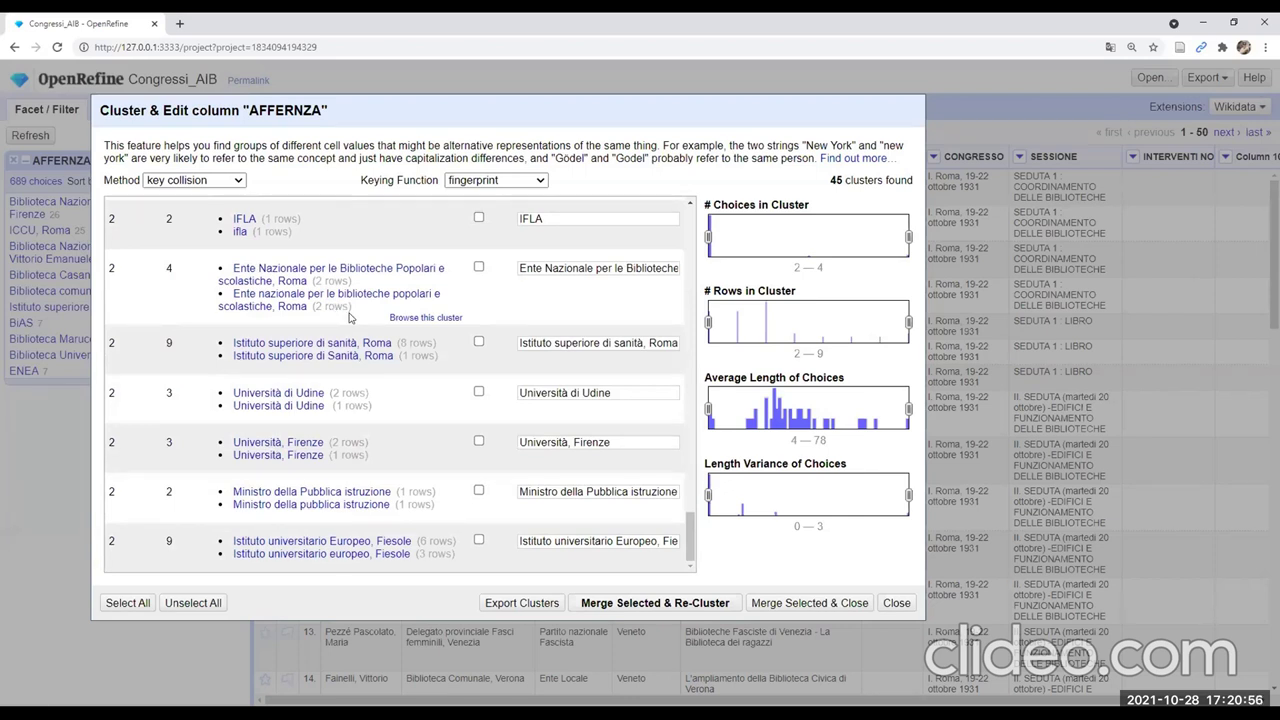
pyautogui.scroll(5, 398, 366)
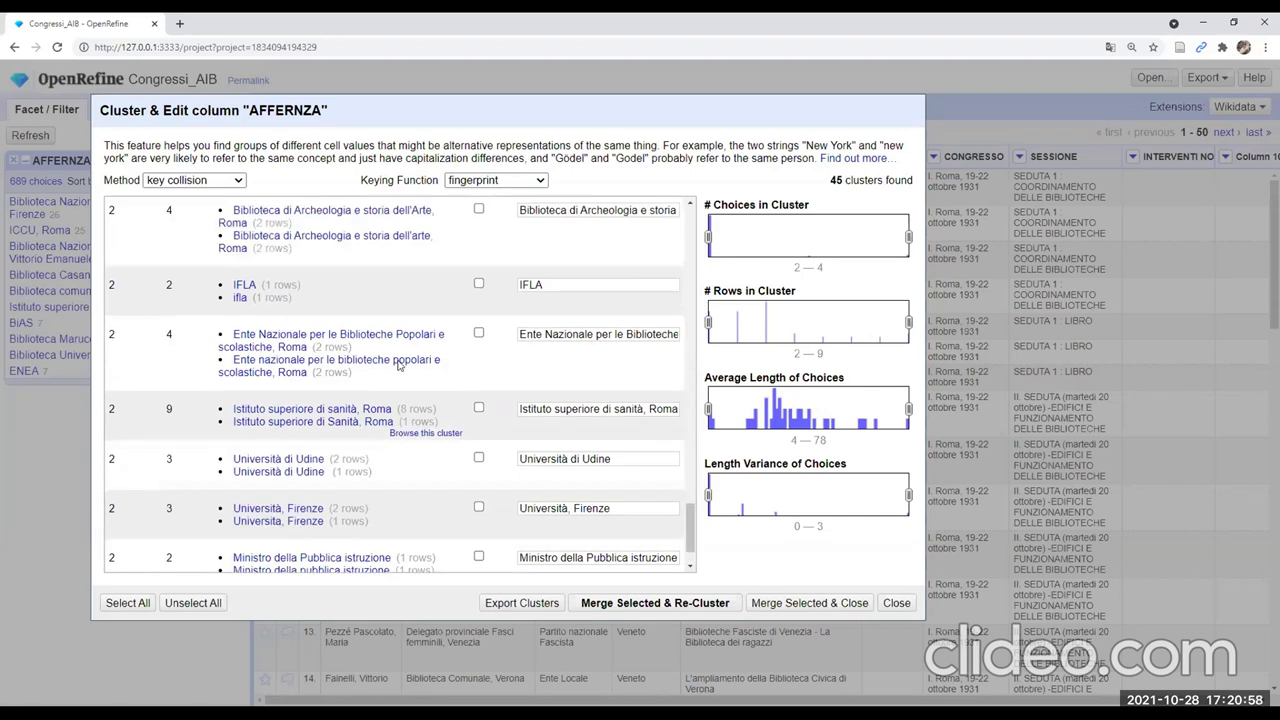
pyautogui.scroll(6, 398, 366)
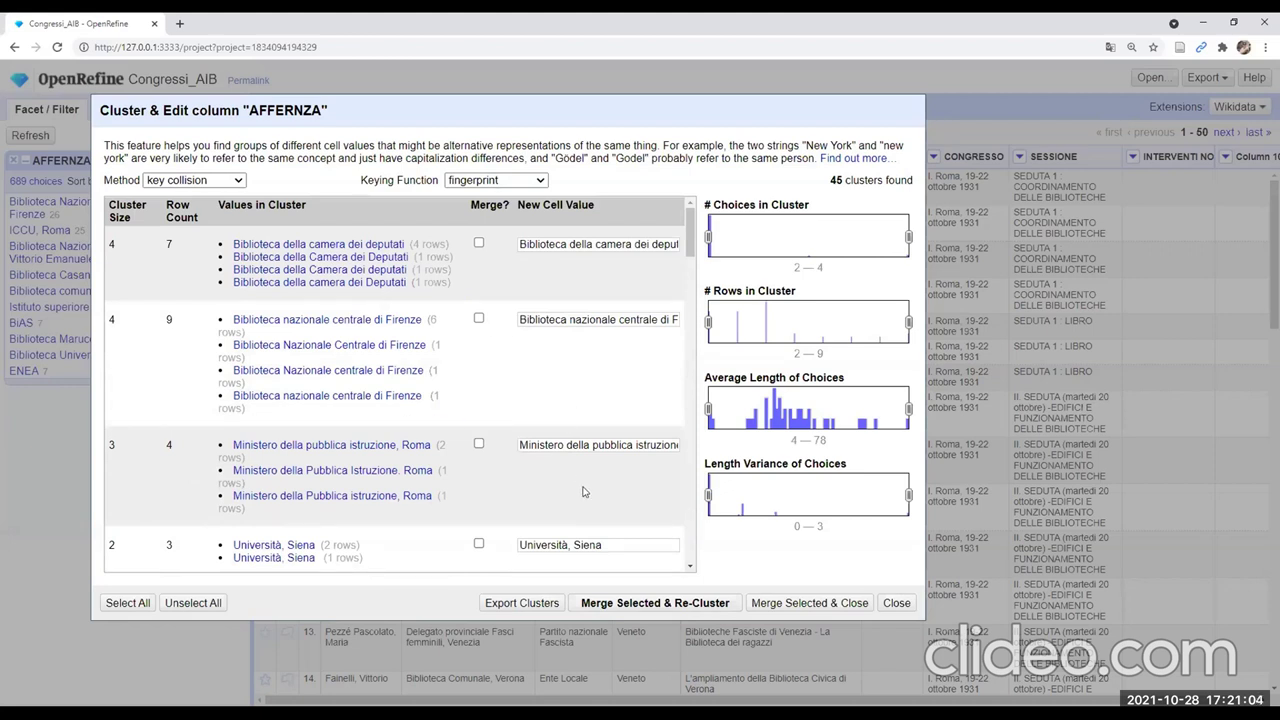
# Compare the AFFERNZA clusters suggested by the ngram-fingerprint and metaphone3 keying functions, ending back on fingerprint
pyautogui.click(239, 181)
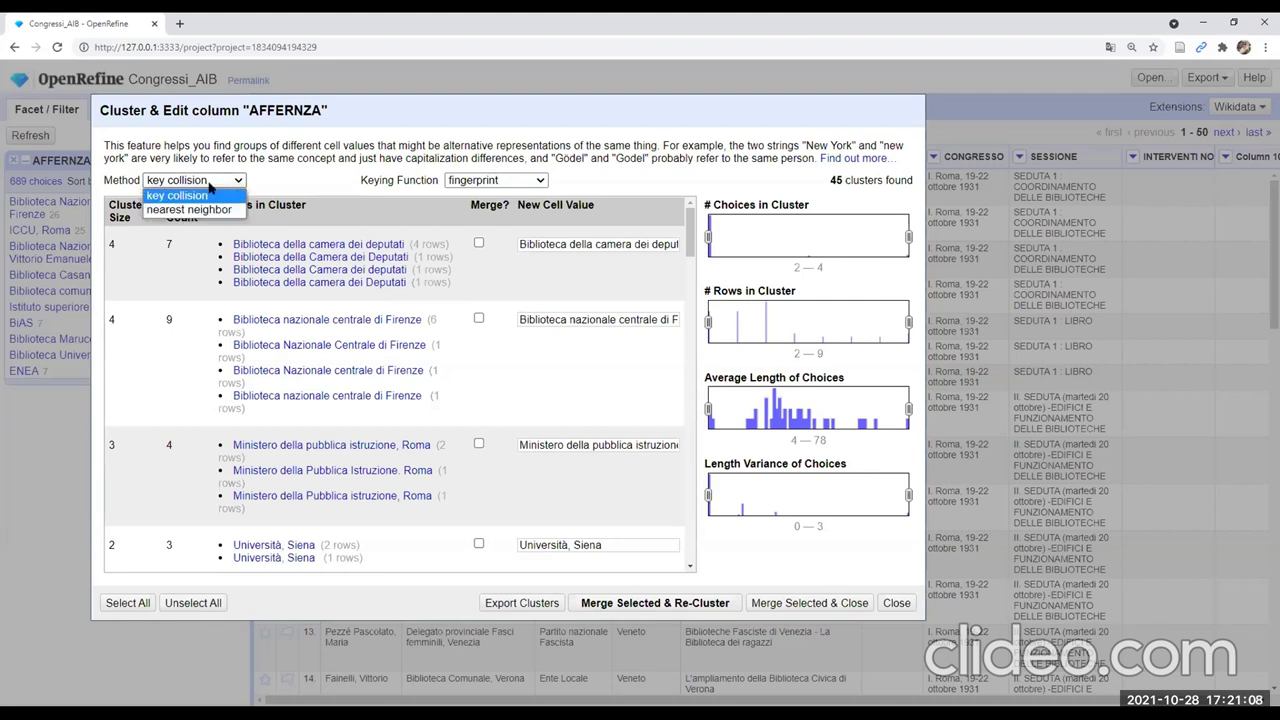
pyautogui.click(530, 180)
pyautogui.click(538, 180)
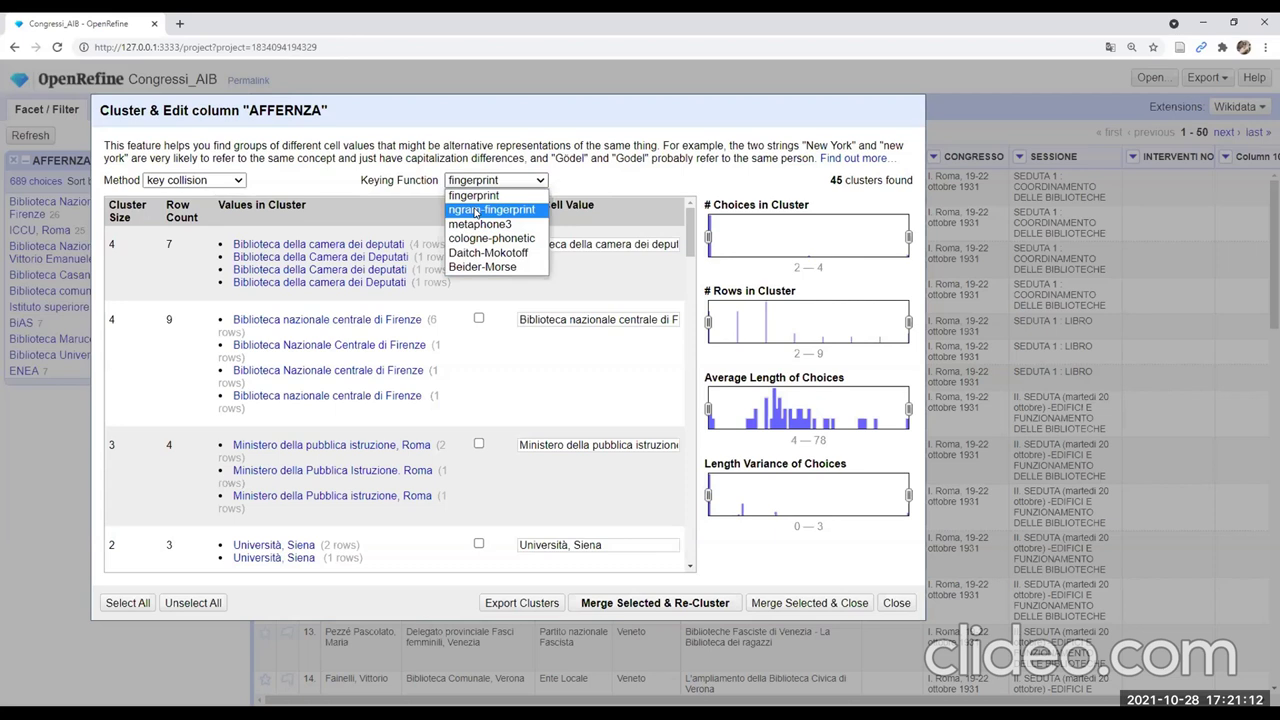
pyautogui.click(476, 210)
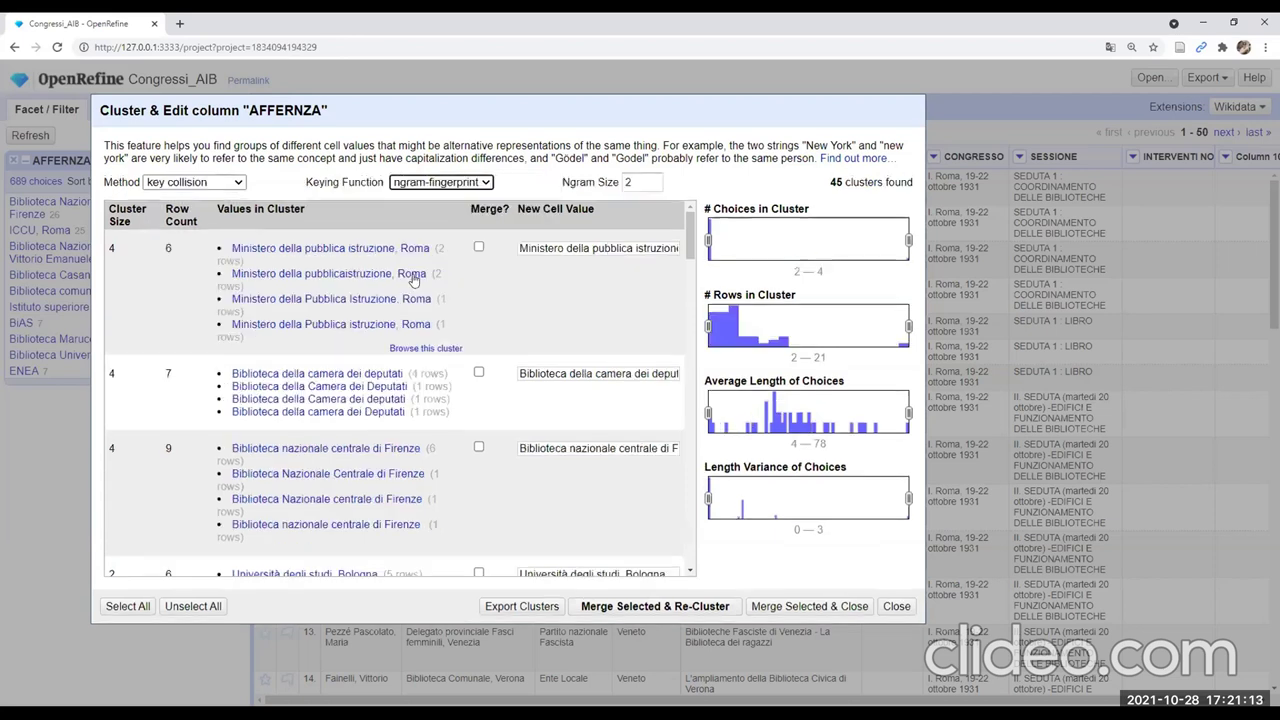
pyautogui.click(486, 183)
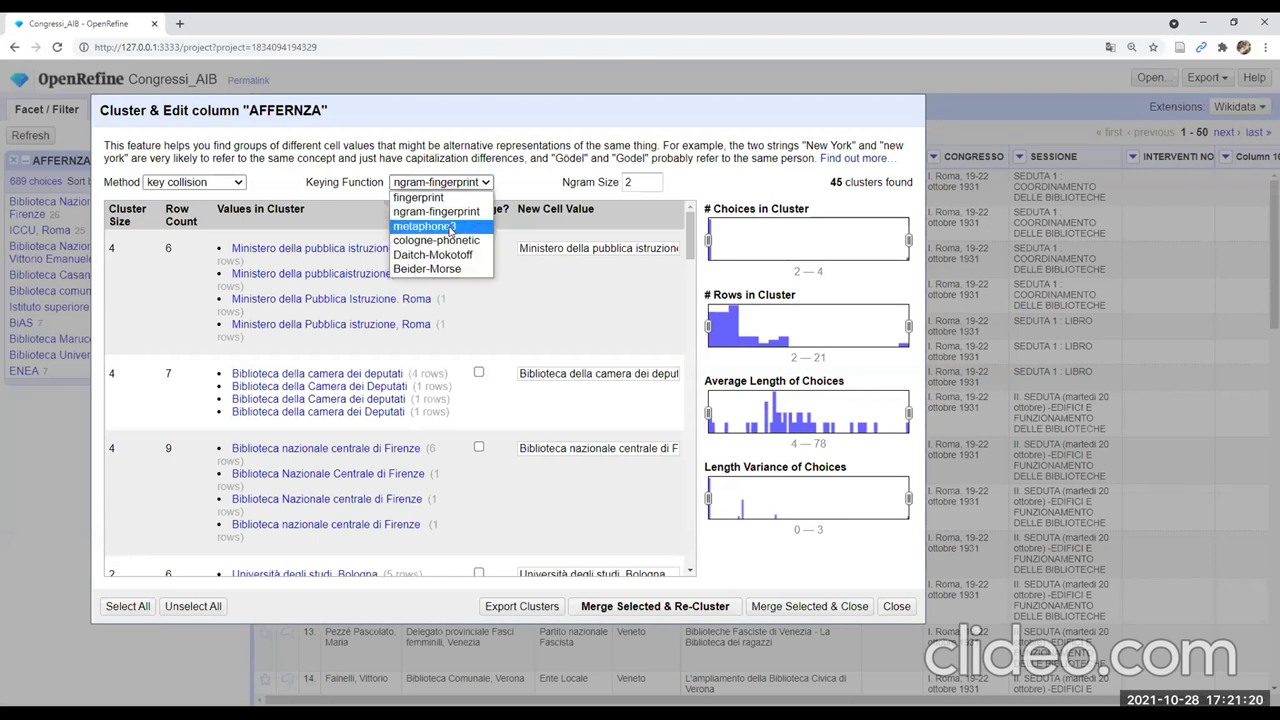
pyautogui.click(450, 230)
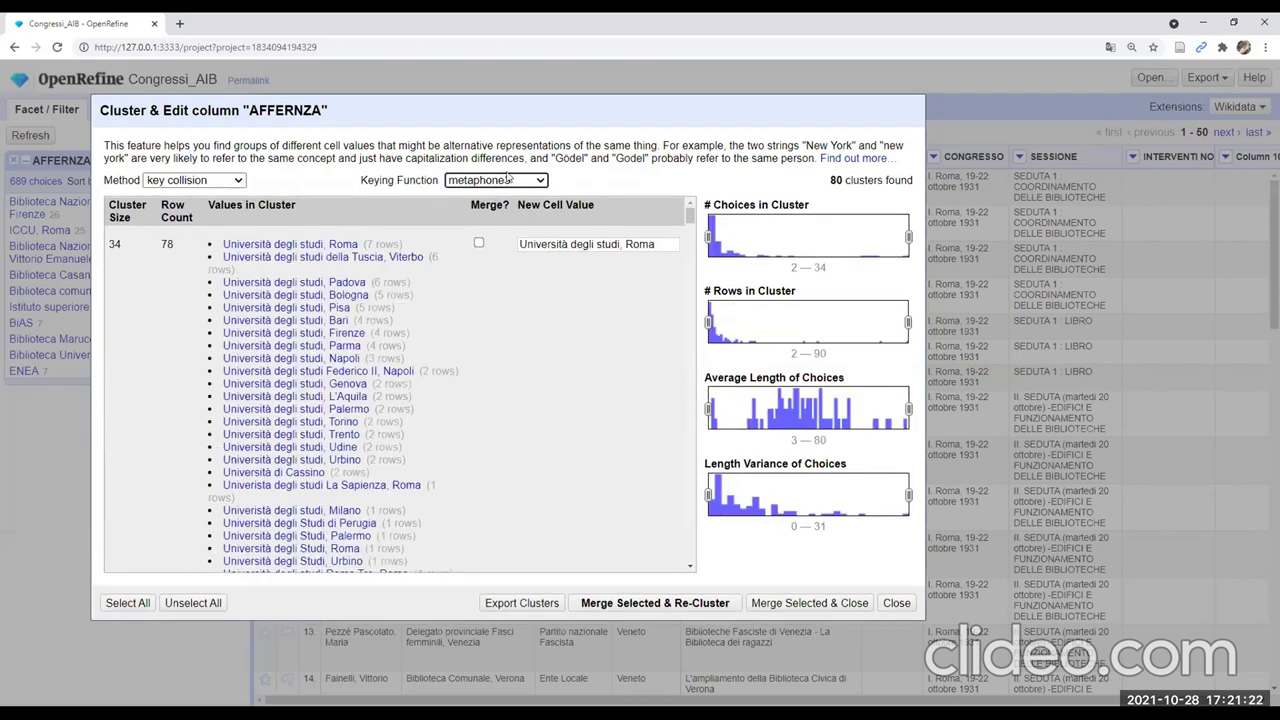
pyautogui.scroll(-5, 405, 265)
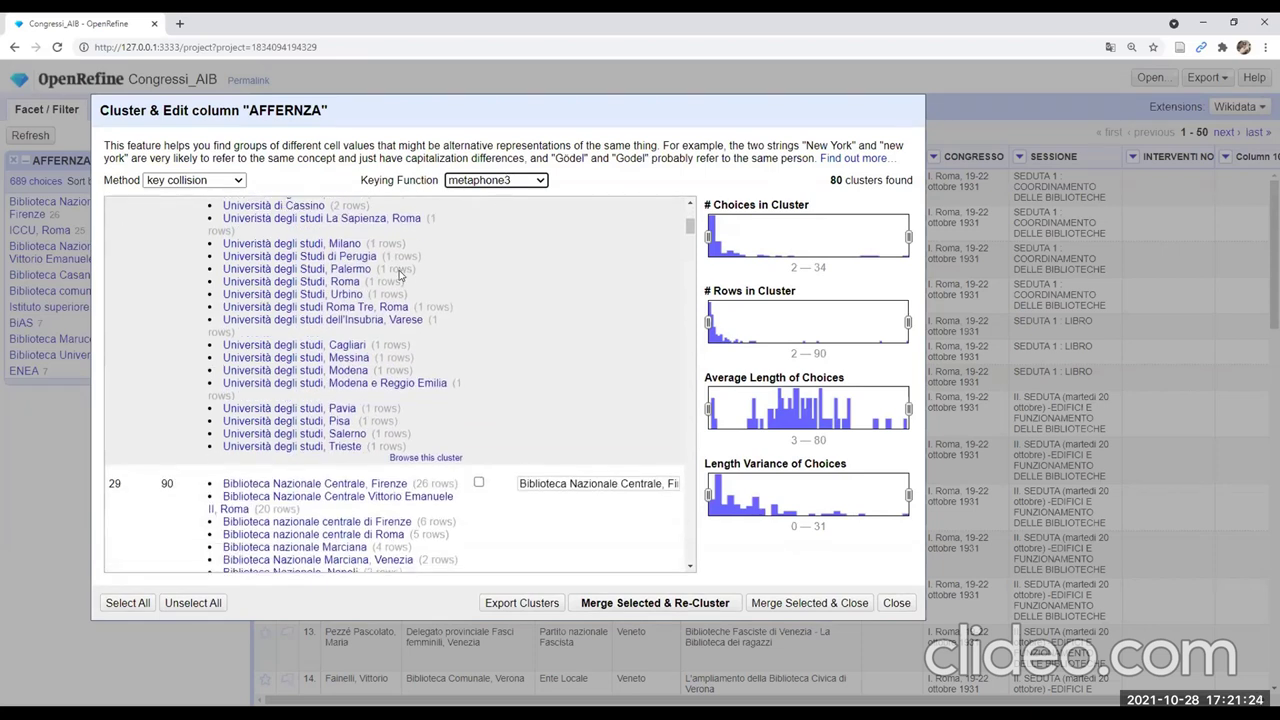
pyautogui.scroll(5, 400, 270)
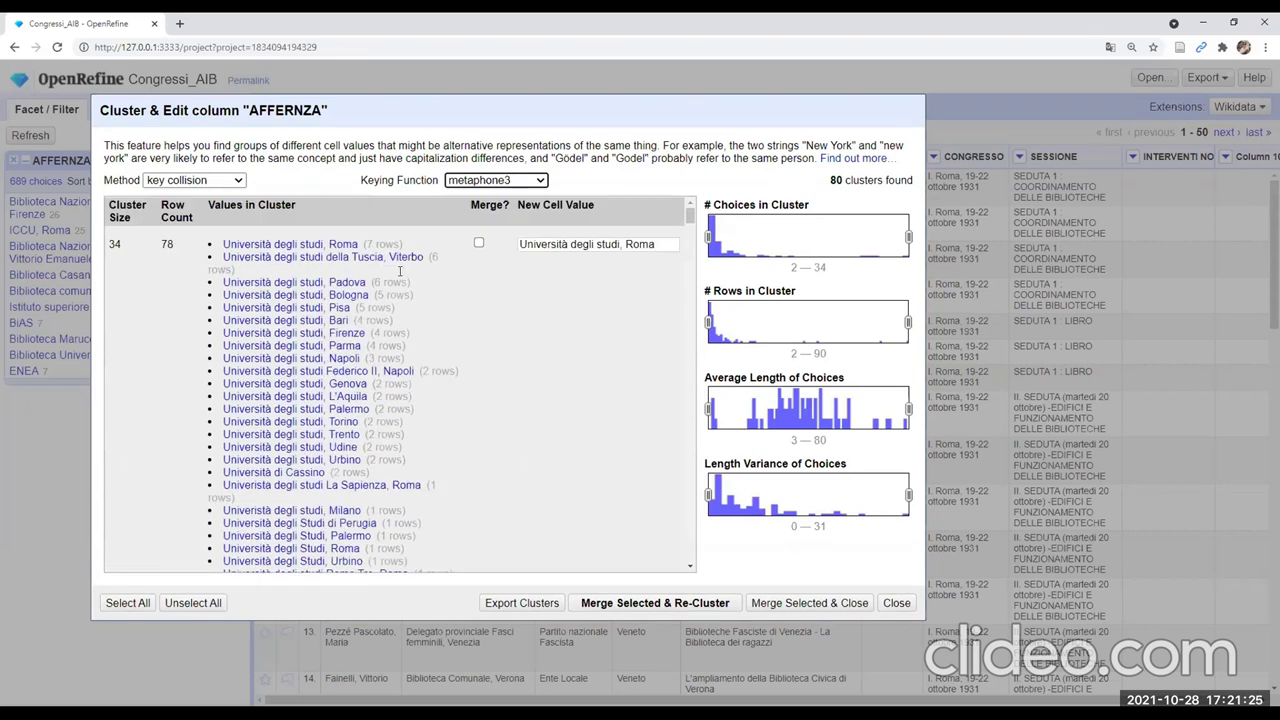
pyautogui.click(540, 183)
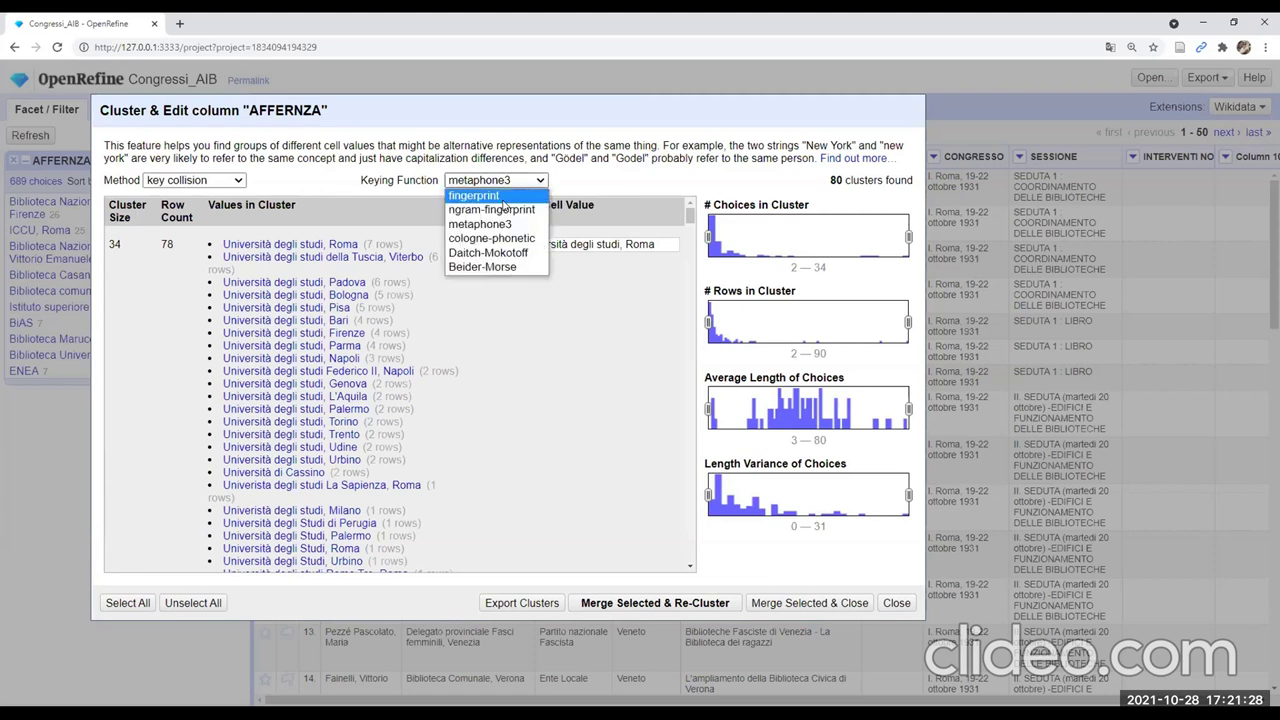
pyautogui.click(503, 196)
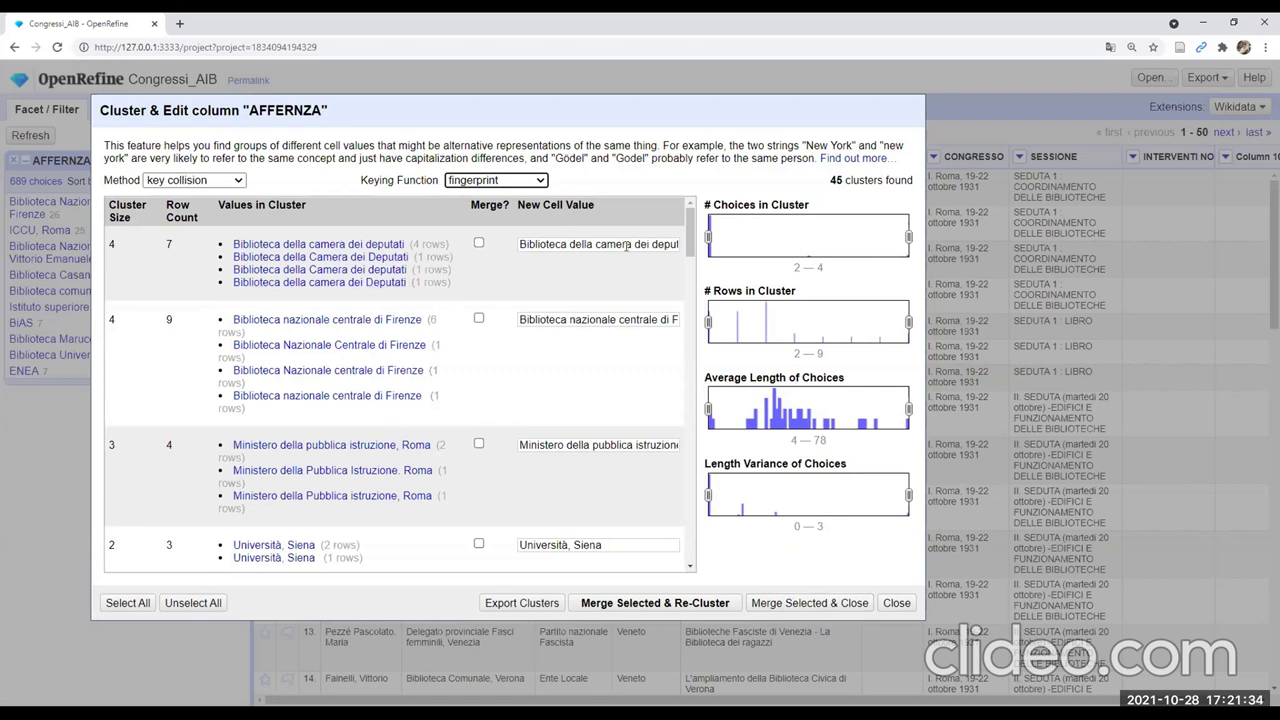
pyautogui.click(479, 243)
pyautogui.click(478, 318)
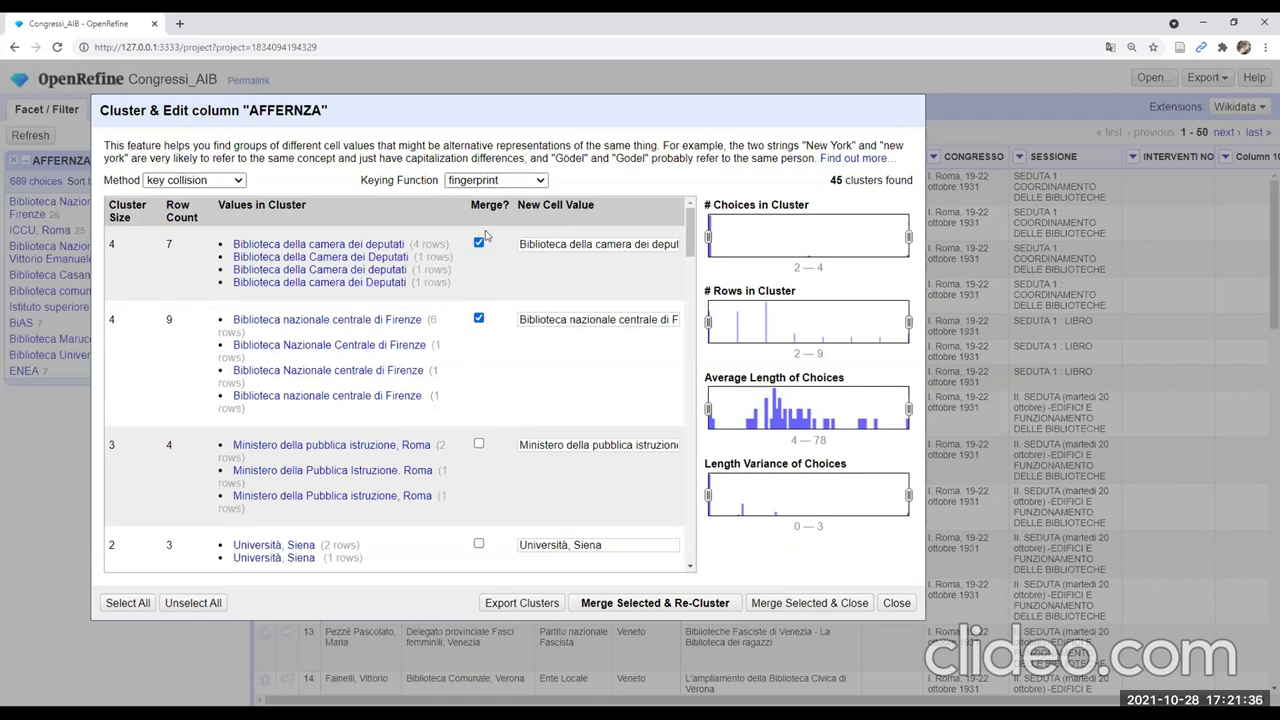
pyautogui.moveTo(590, 243); pyautogui.dragTo(700, 250)
pyautogui.click(573, 244)
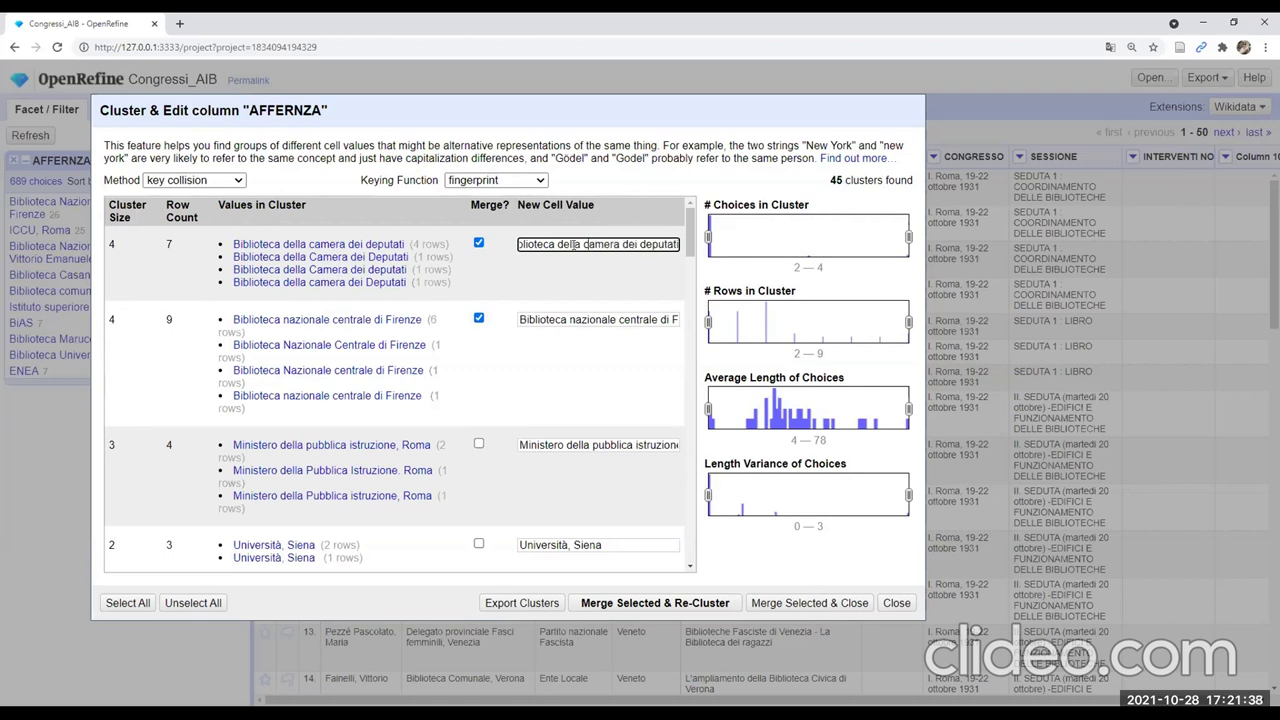
pyautogui.doubleClick(540, 244)
pyautogui.click(550, 244)
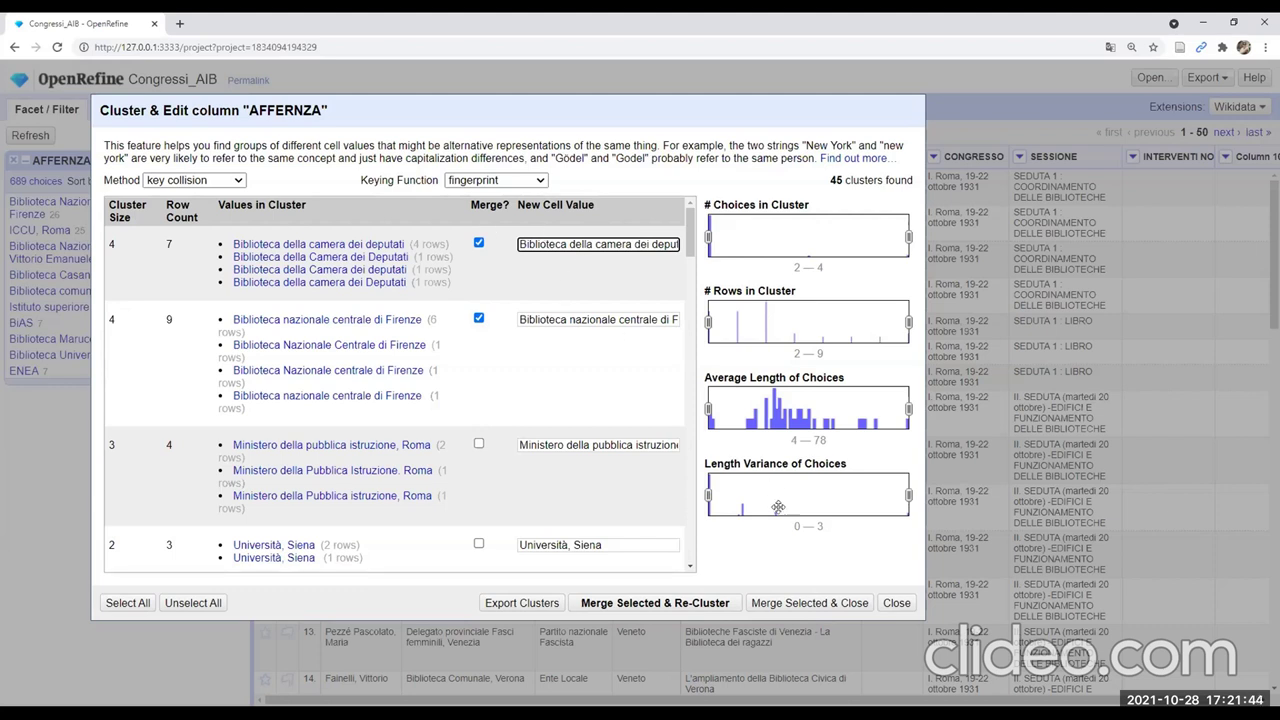
# Close the AFFERNZA clustering without merging and add a text facet on TIPOLOGIA sorted by count
pyautogui.click(896, 603)
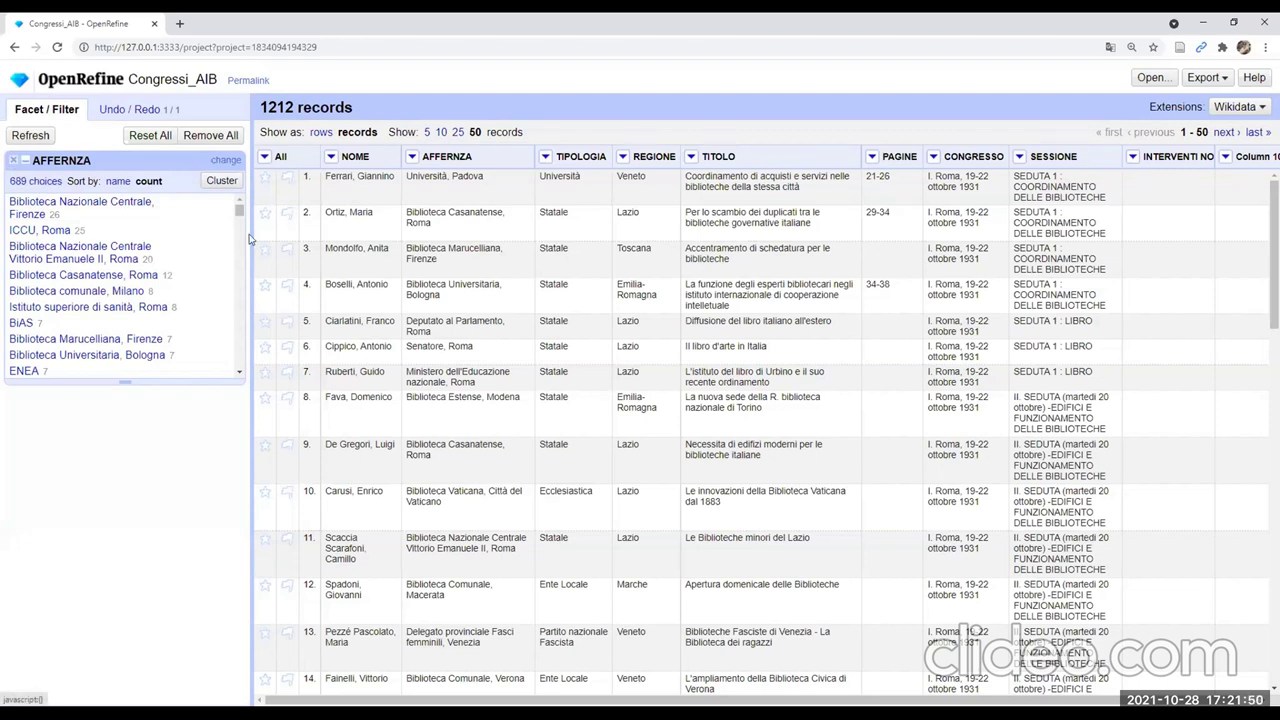
pyautogui.click(545, 156)
pyautogui.moveTo(619, 178)
pyautogui.click(668, 177)
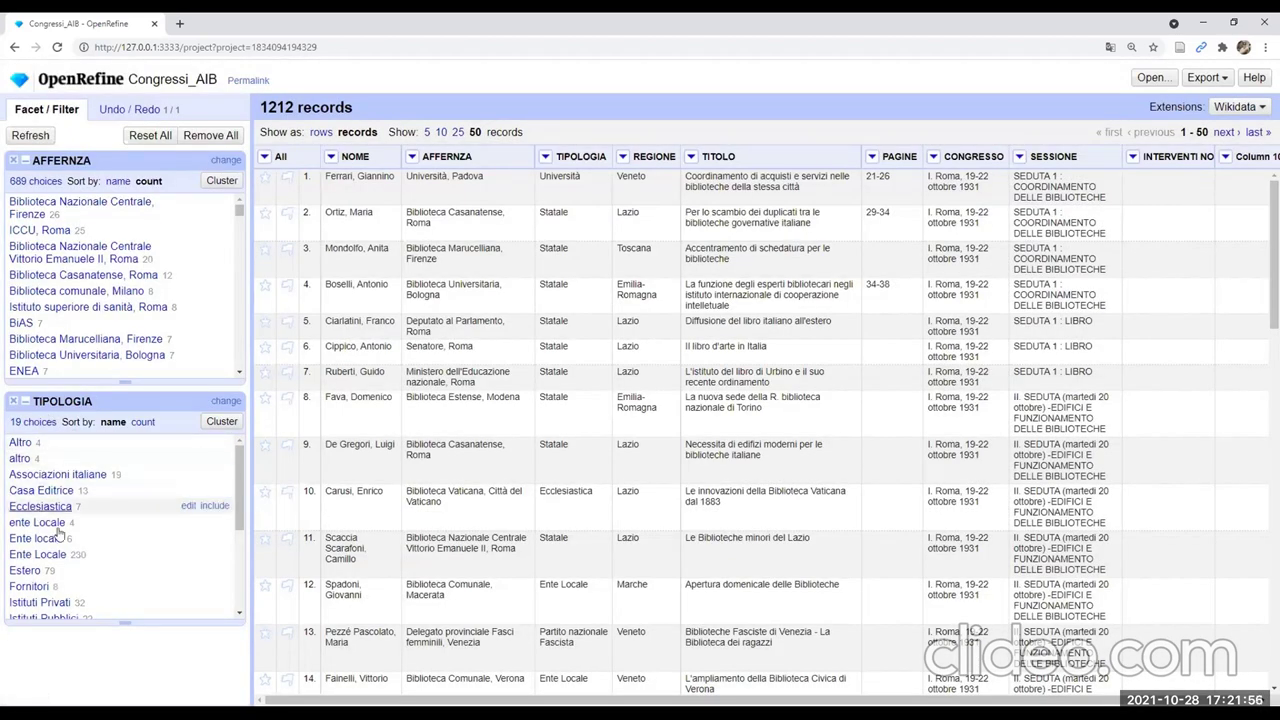
pyautogui.scroll(-3, 72, 521)
pyautogui.scroll(3, 60, 490)
pyautogui.click(143, 421)
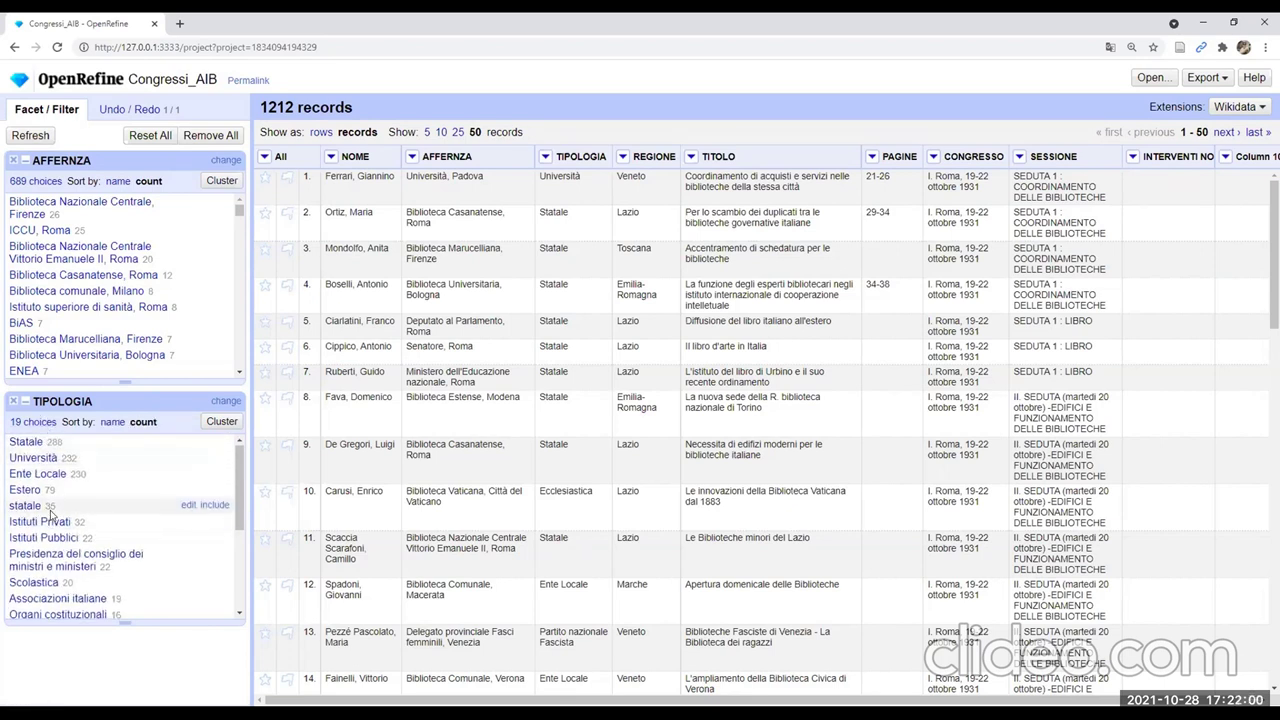
pyautogui.scroll(-2, 50, 510)
pyautogui.scroll(-2, 50, 510)
pyautogui.scroll(5, 50, 500)
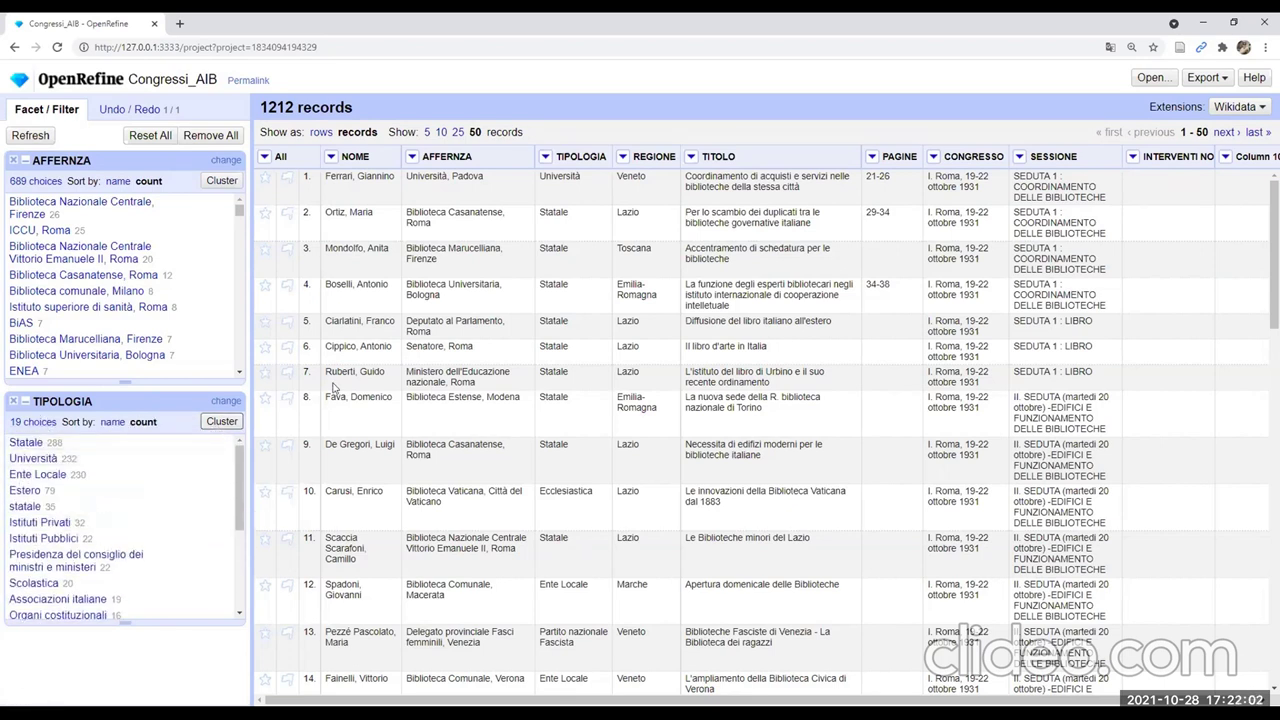
# Cluster the TIPOLOGIA values, merging the variants into "Ente Locale", "Statale" and "Altro", and close the clustering
pyautogui.click(222, 421)
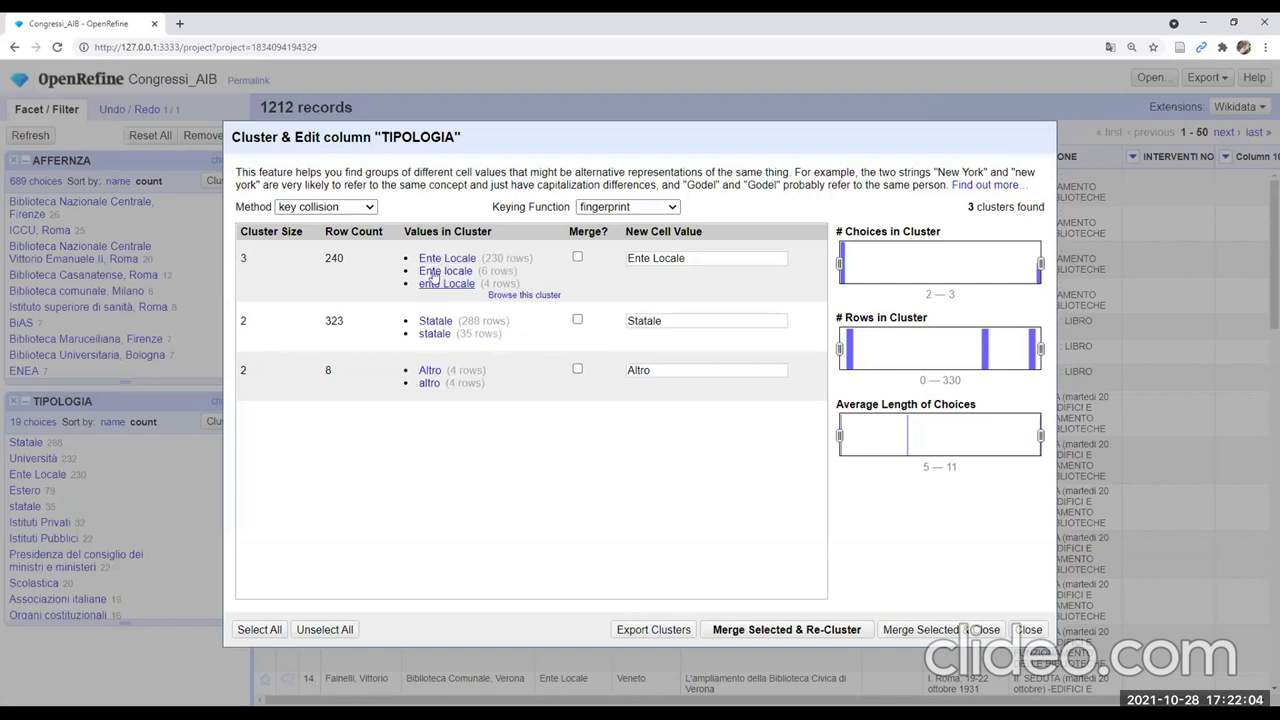
pyautogui.click(577, 257)
pyautogui.click(577, 319)
pyautogui.click(577, 369)
pyautogui.click(815, 629)
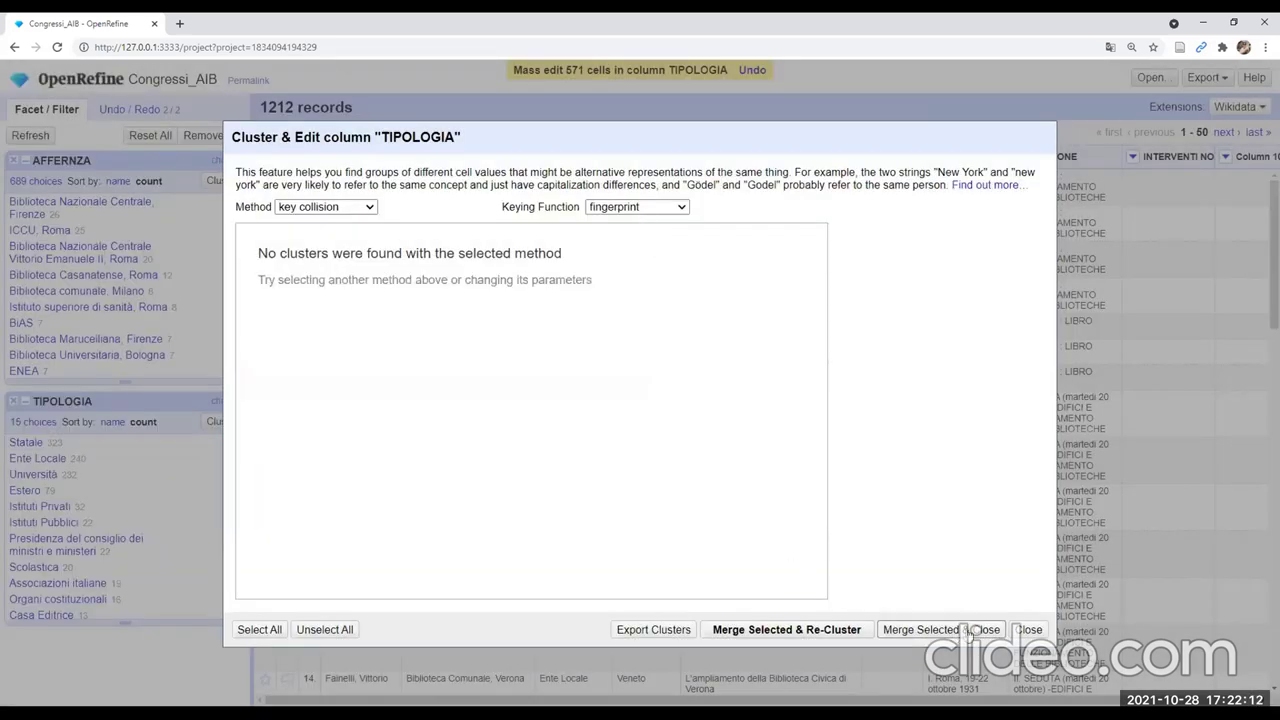
pyautogui.click(971, 629)
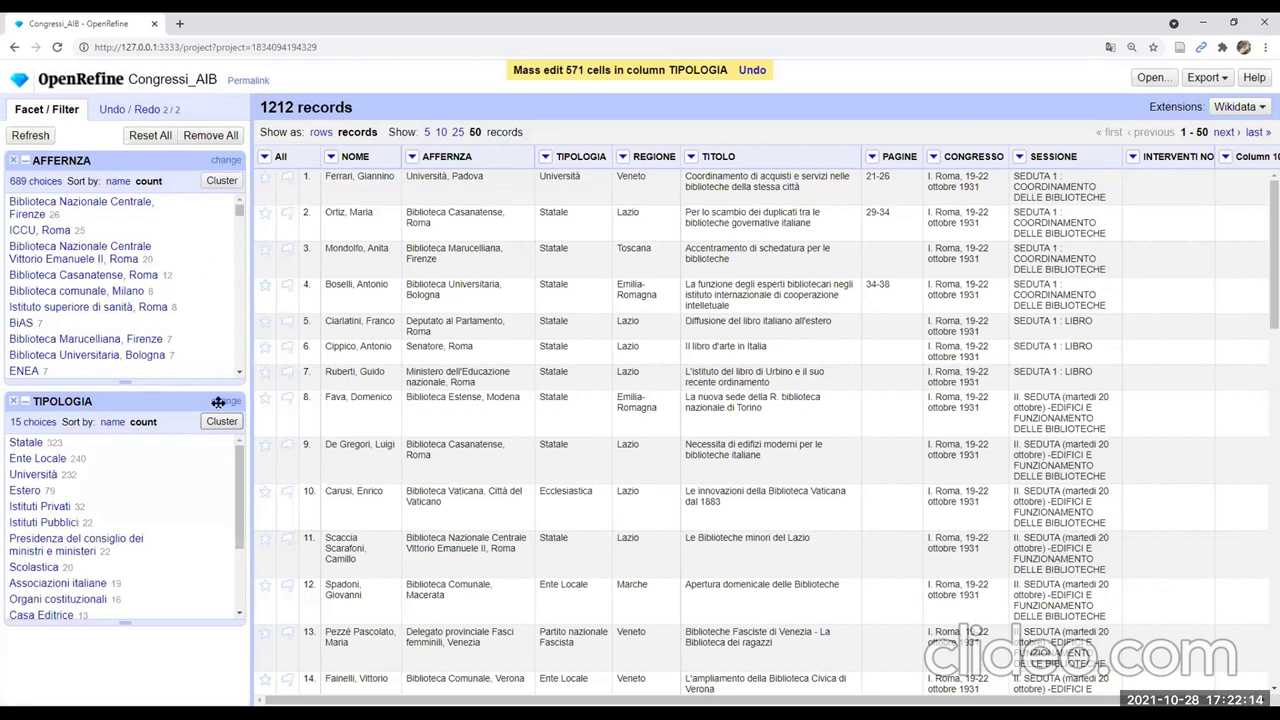
# Remove the TIPOLOGIA and AFFERNZA facets and look over the facet types available for the AFFERNZA column
pyautogui.click(14, 403)
pyautogui.click(13, 161)
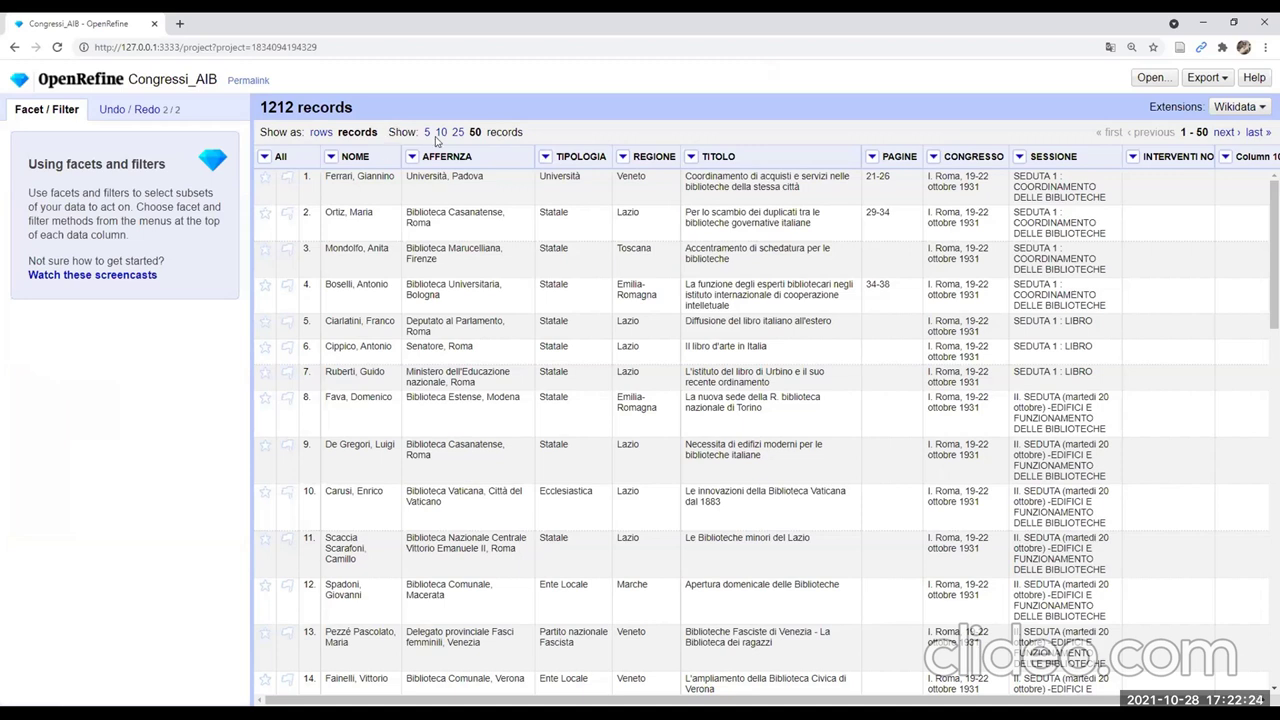
pyautogui.moveTo(435, 178)
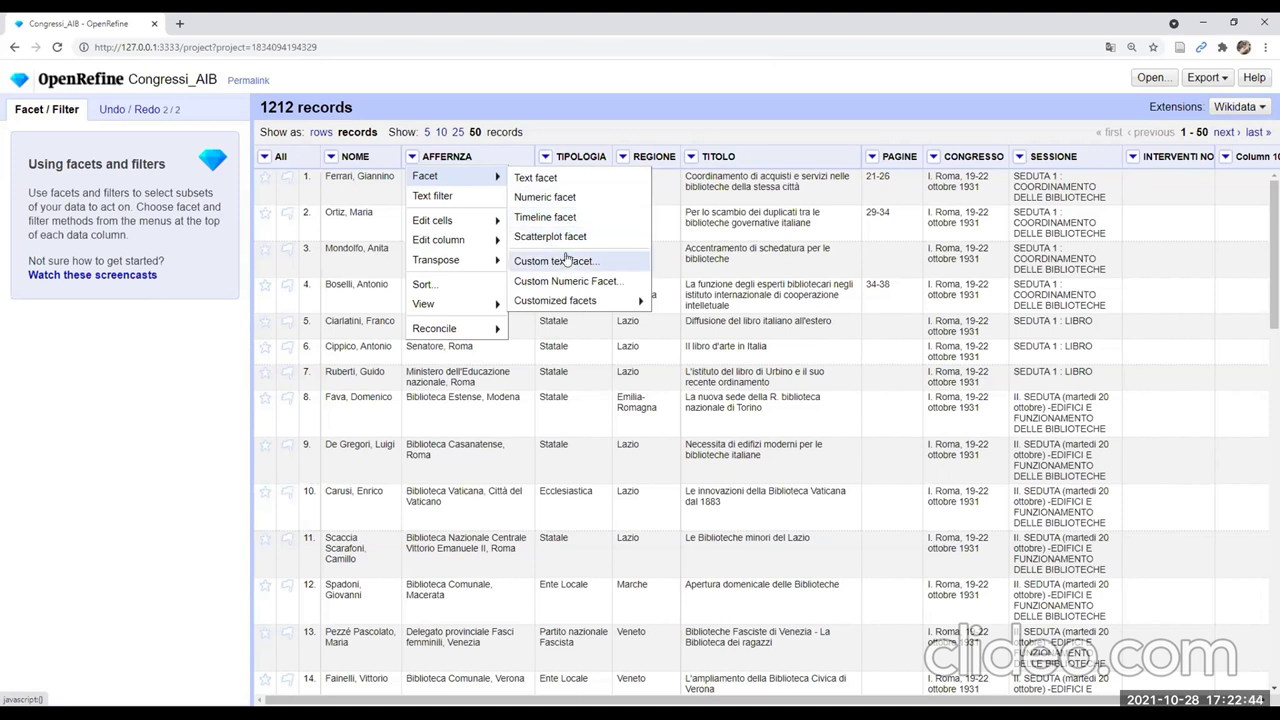
pyautogui.moveTo(578, 300)
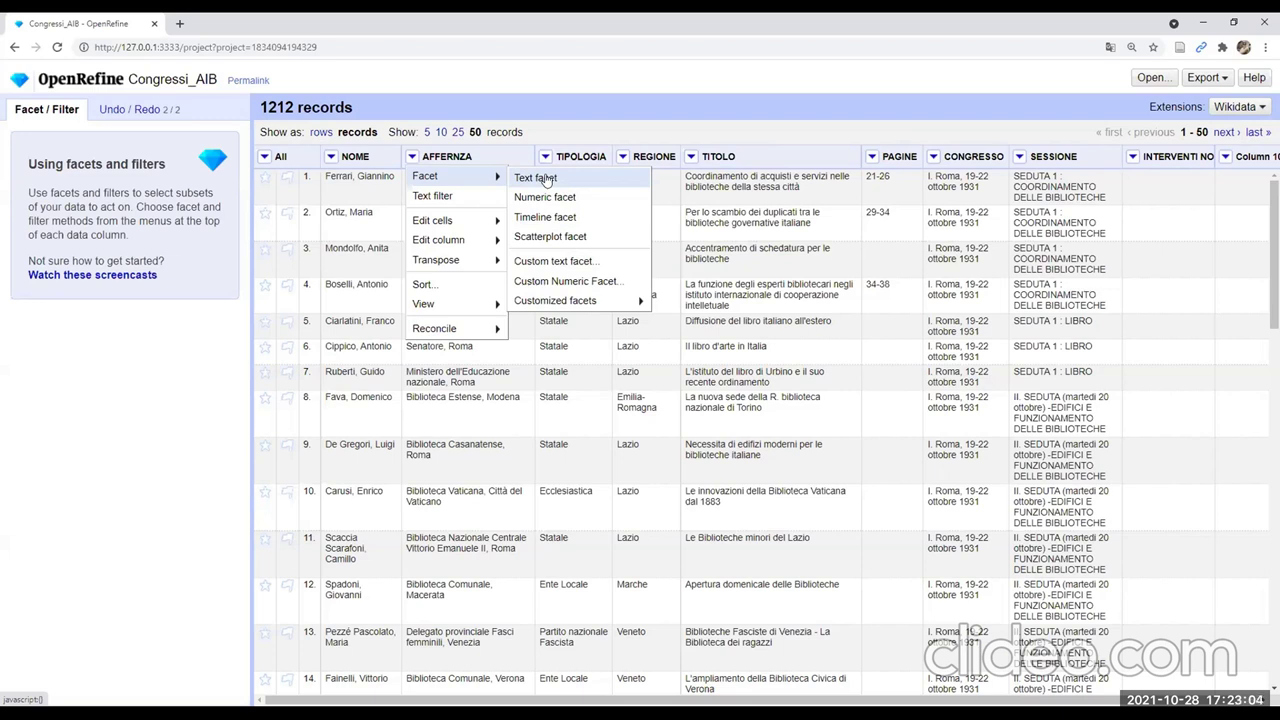
# Trim leading and trailing whitespace in the AFFERNZA cells and collapse their consecutive whitespace
pyautogui.moveTo(440, 222)
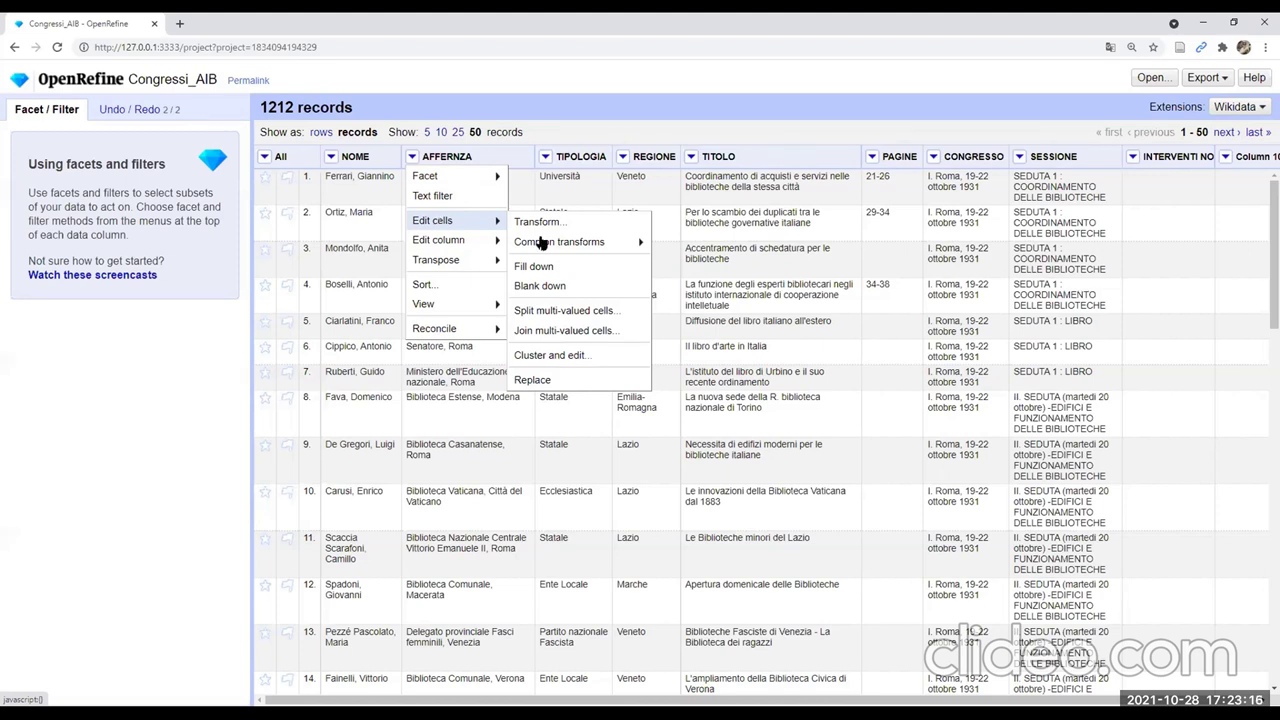
pyautogui.moveTo(543, 238)
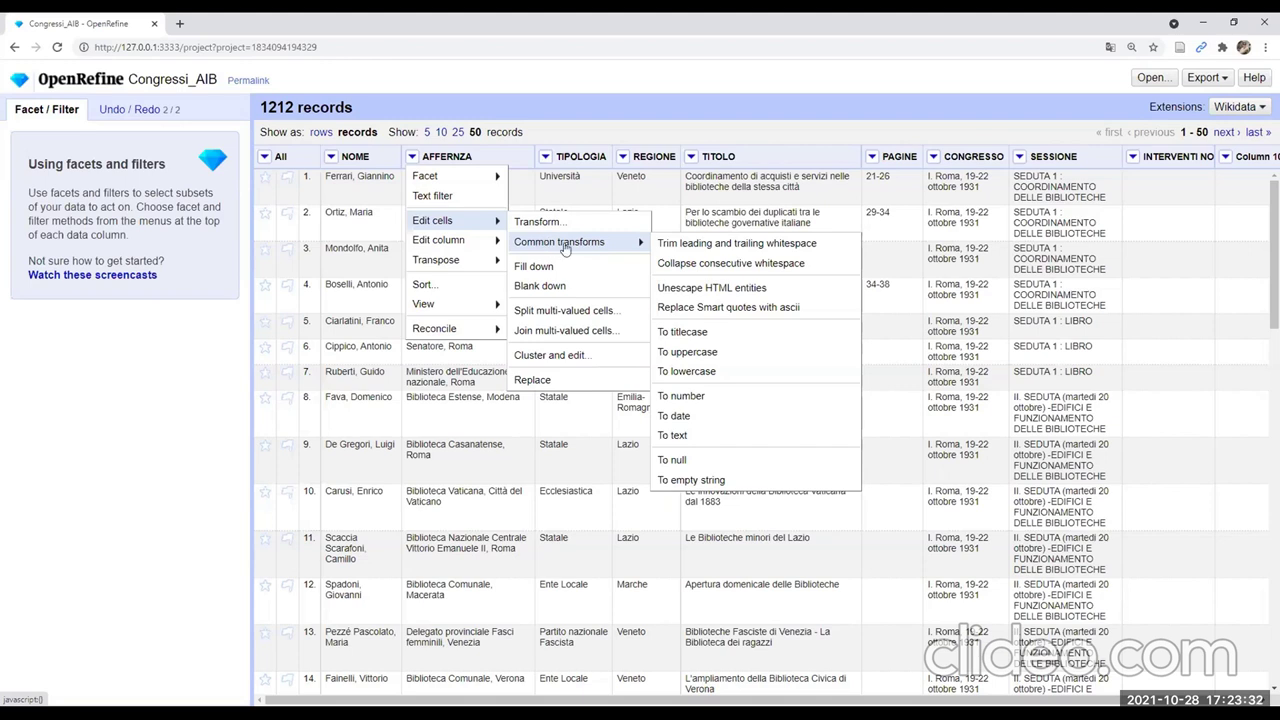
pyautogui.click(713, 249)
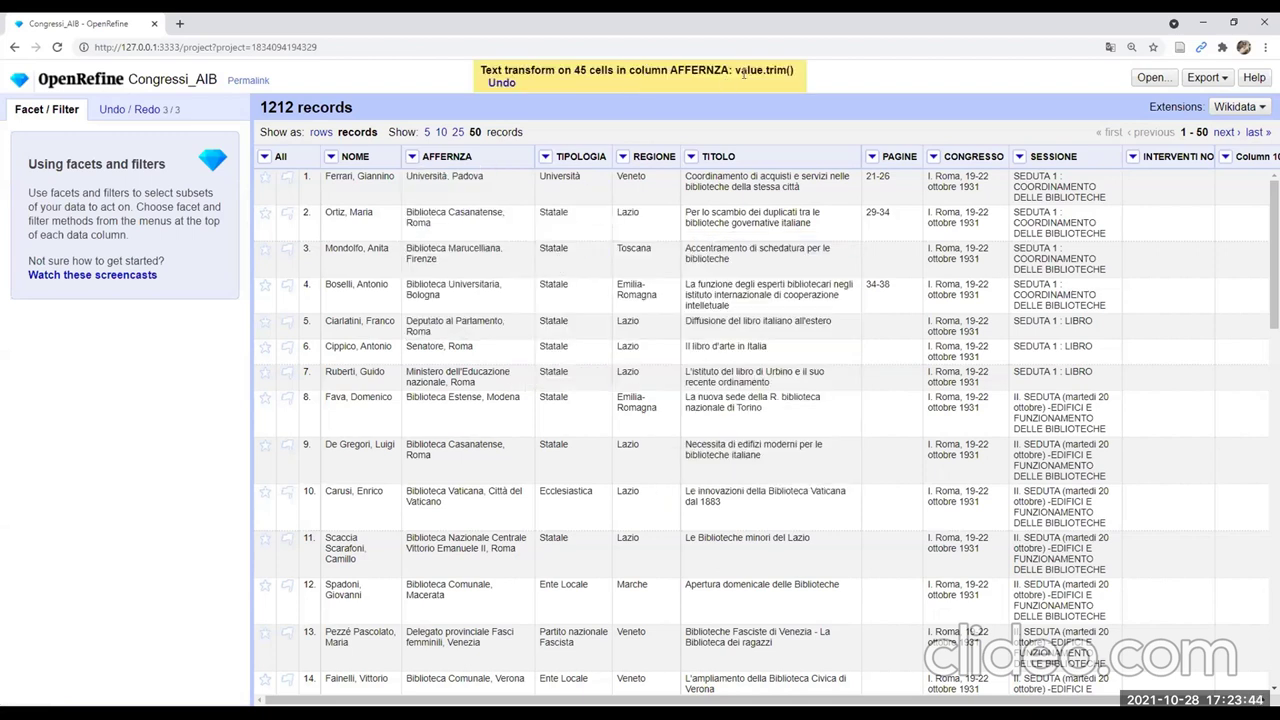
pyautogui.click(412, 157)
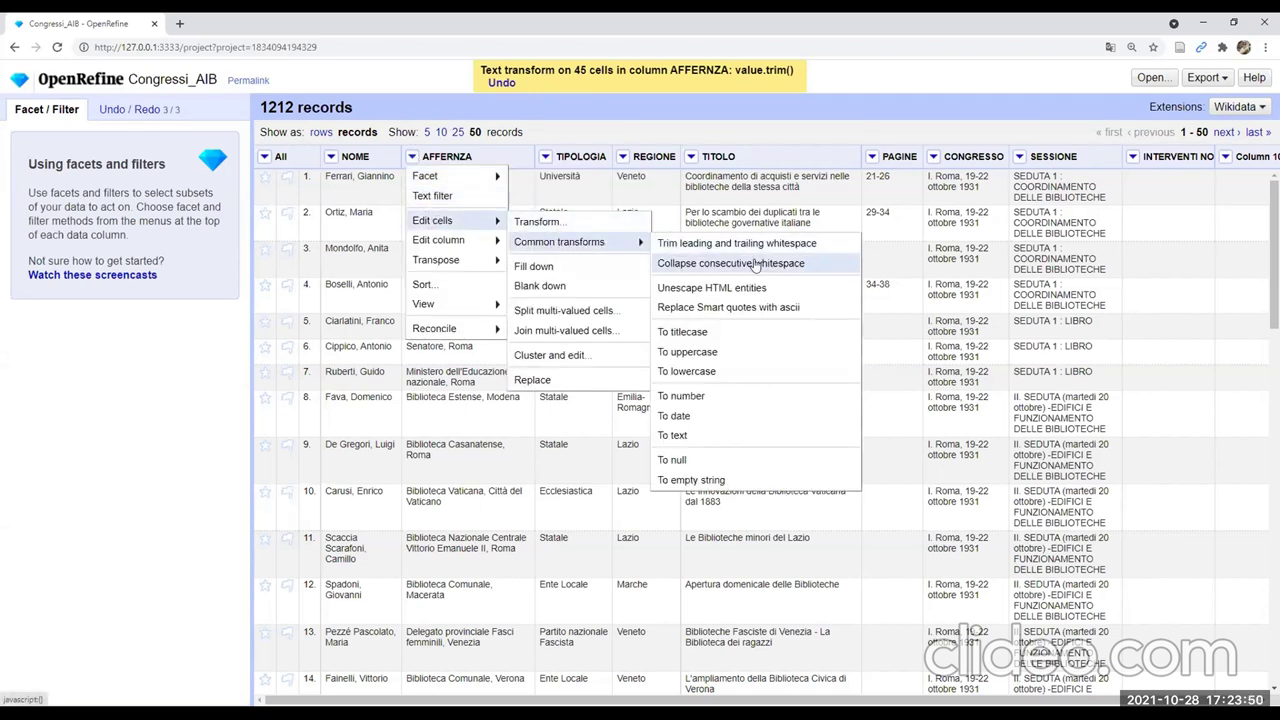
pyautogui.click(755, 263)
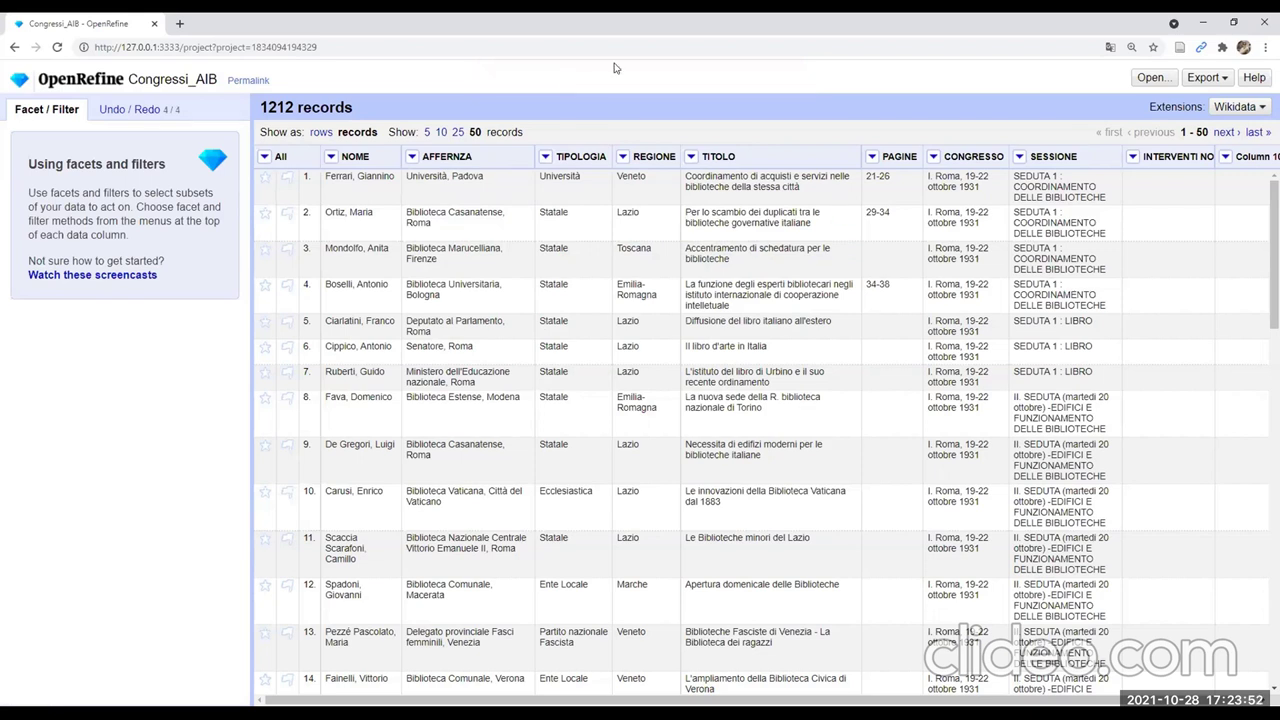
pyautogui.click(413, 157)
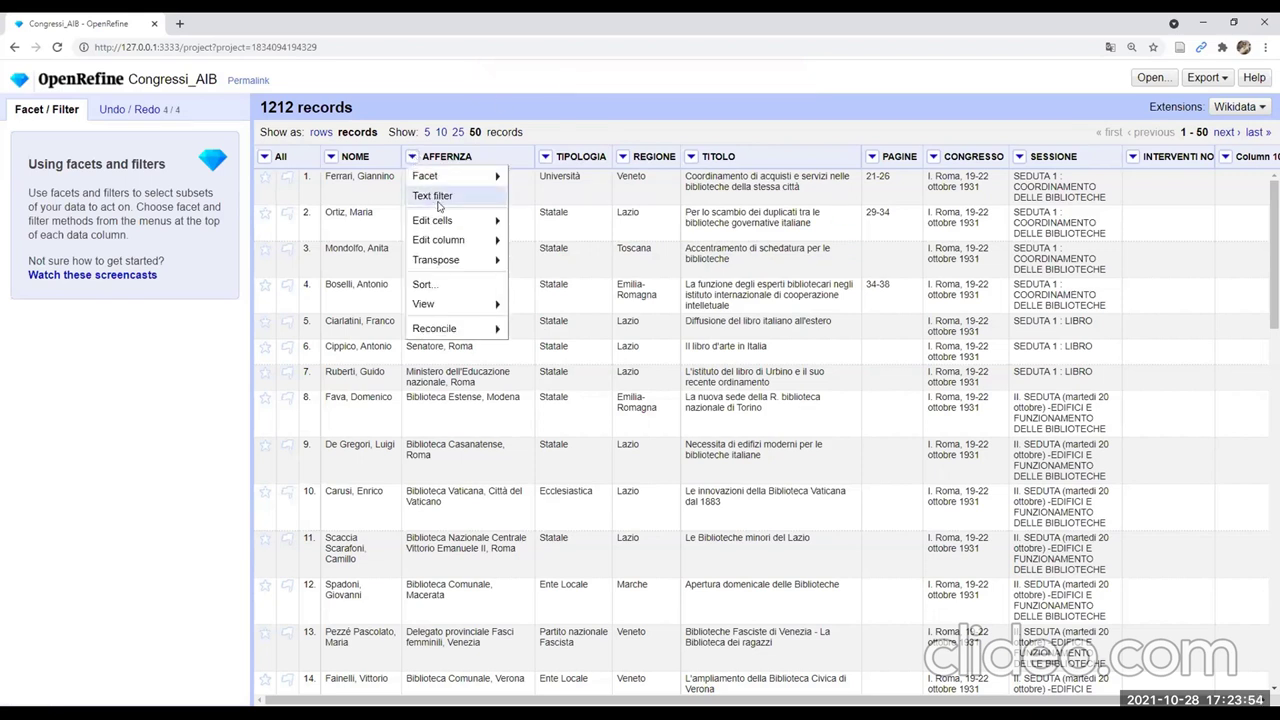
pyautogui.moveTo(480, 220)
pyautogui.moveTo(572, 239)
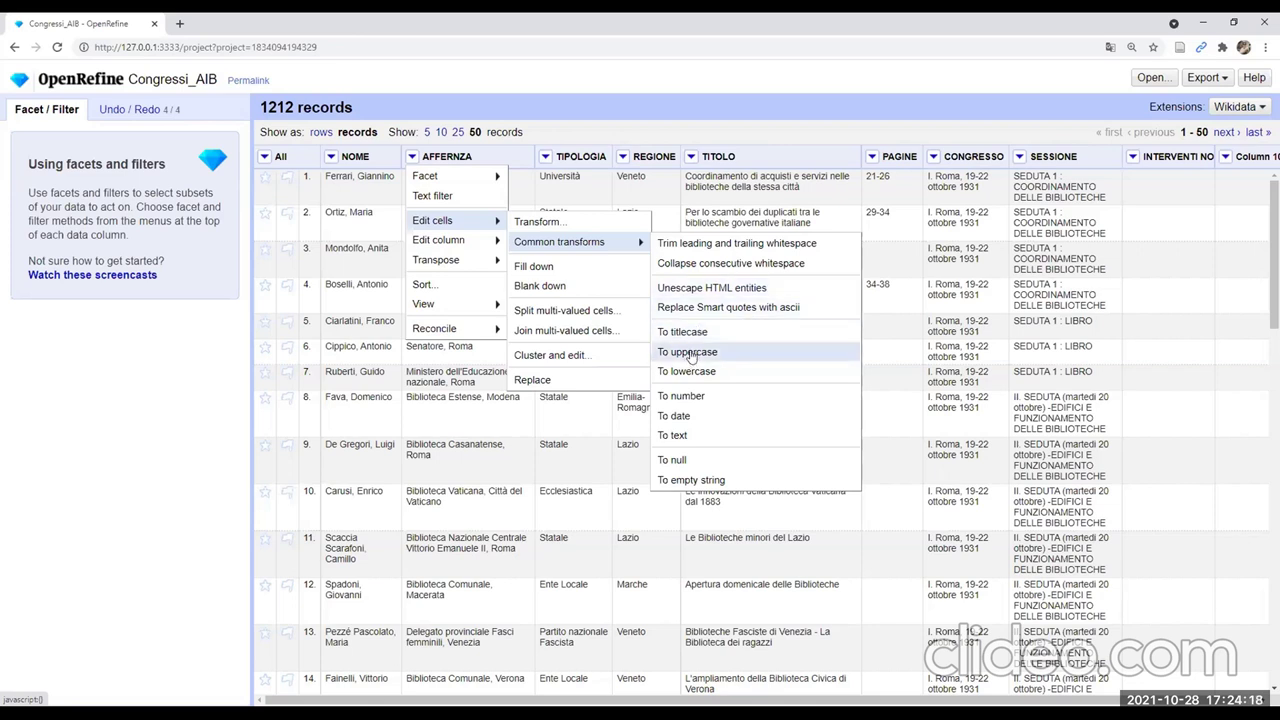
# Convert the SESSIONE cells to titlecase with the common transform
pyautogui.click(1020, 157)
pyautogui.moveTo(1060, 220)
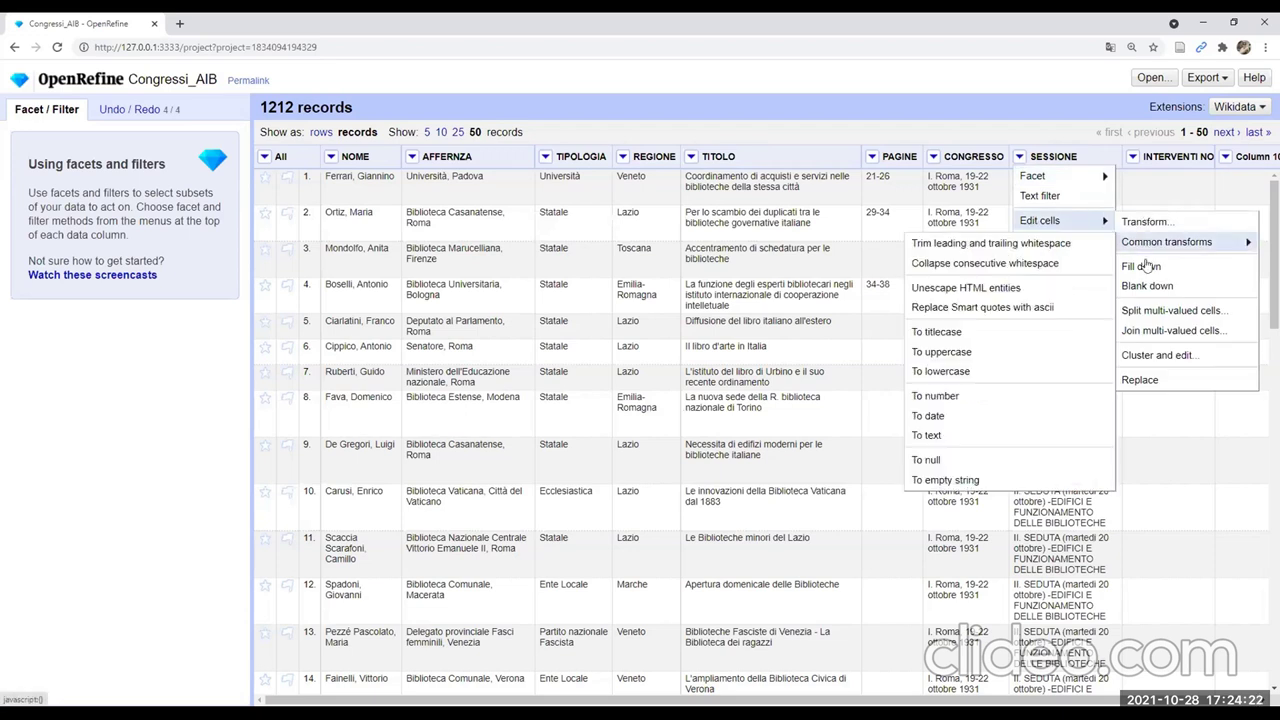
pyautogui.moveTo(1135, 242)
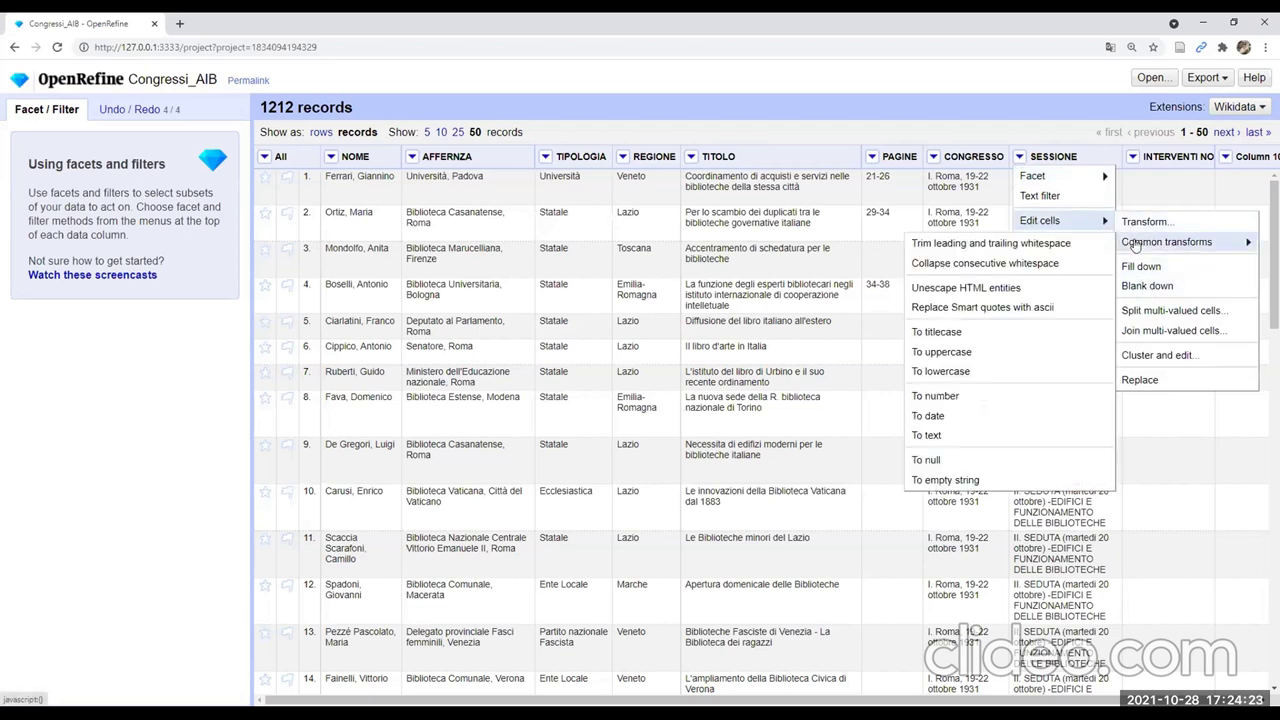
pyautogui.click(925, 332)
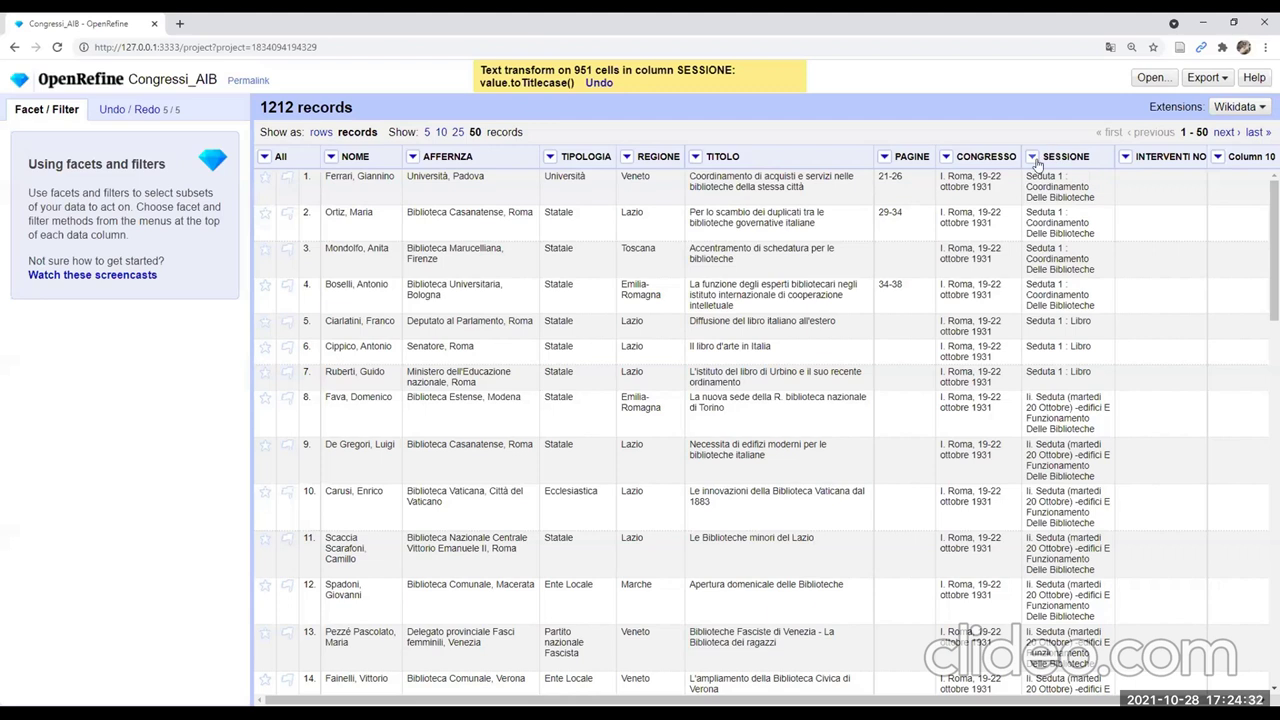
# Convert the SESSIONE cells to uppercase with the common transform
pyautogui.click(1031, 158)
pyautogui.moveTo(1068, 232)
pyautogui.moveTo(1180, 242)
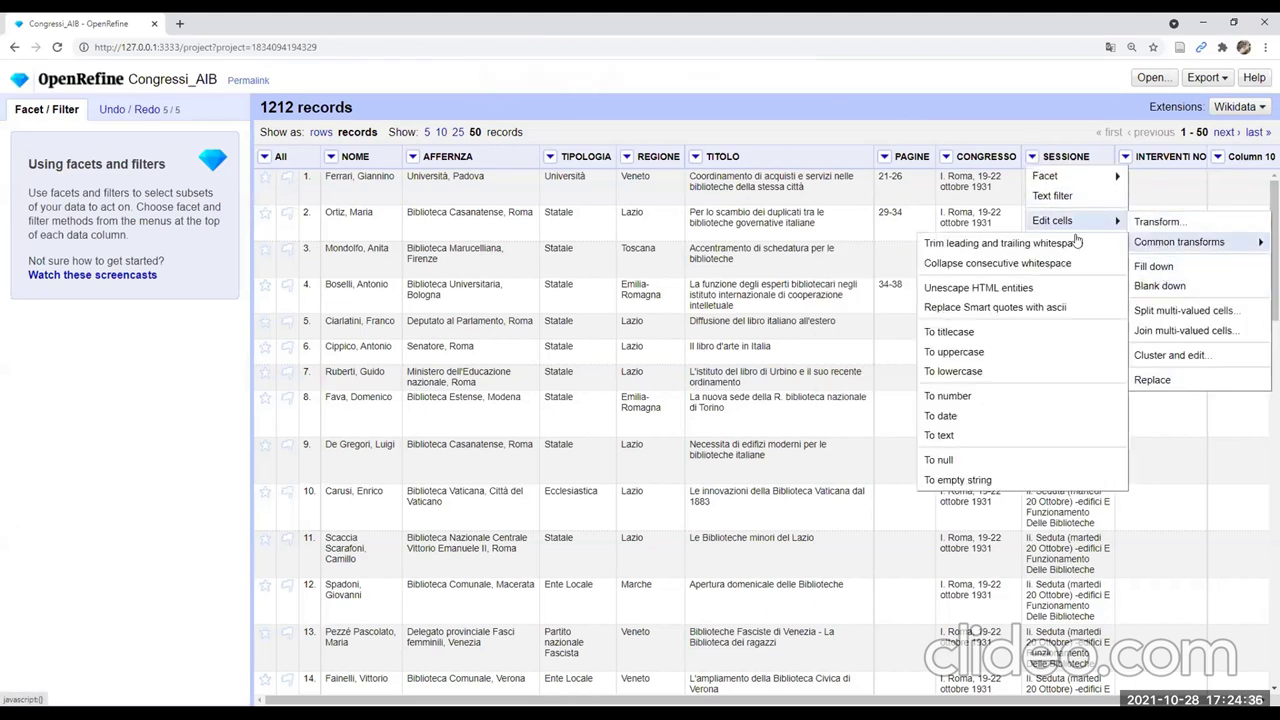
pyautogui.click(956, 352)
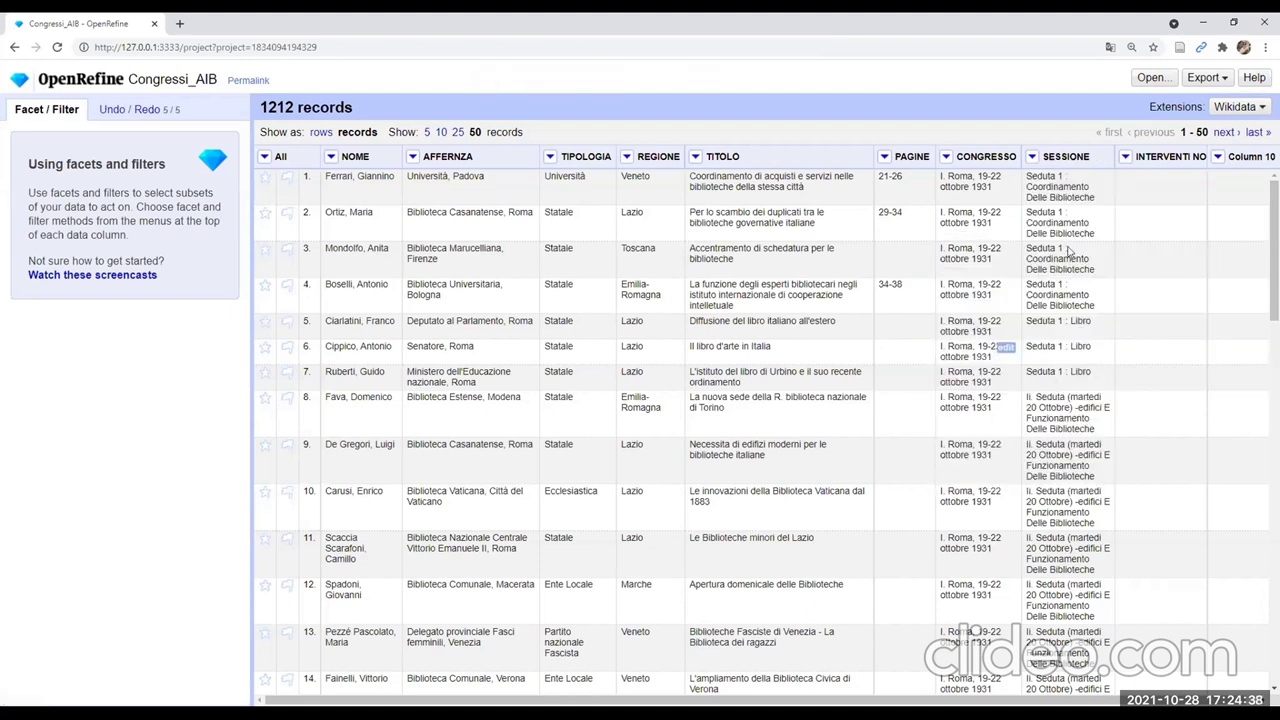
# Convert the SESSIONE cells to lowercase with the common transform
pyautogui.click(1016, 157)
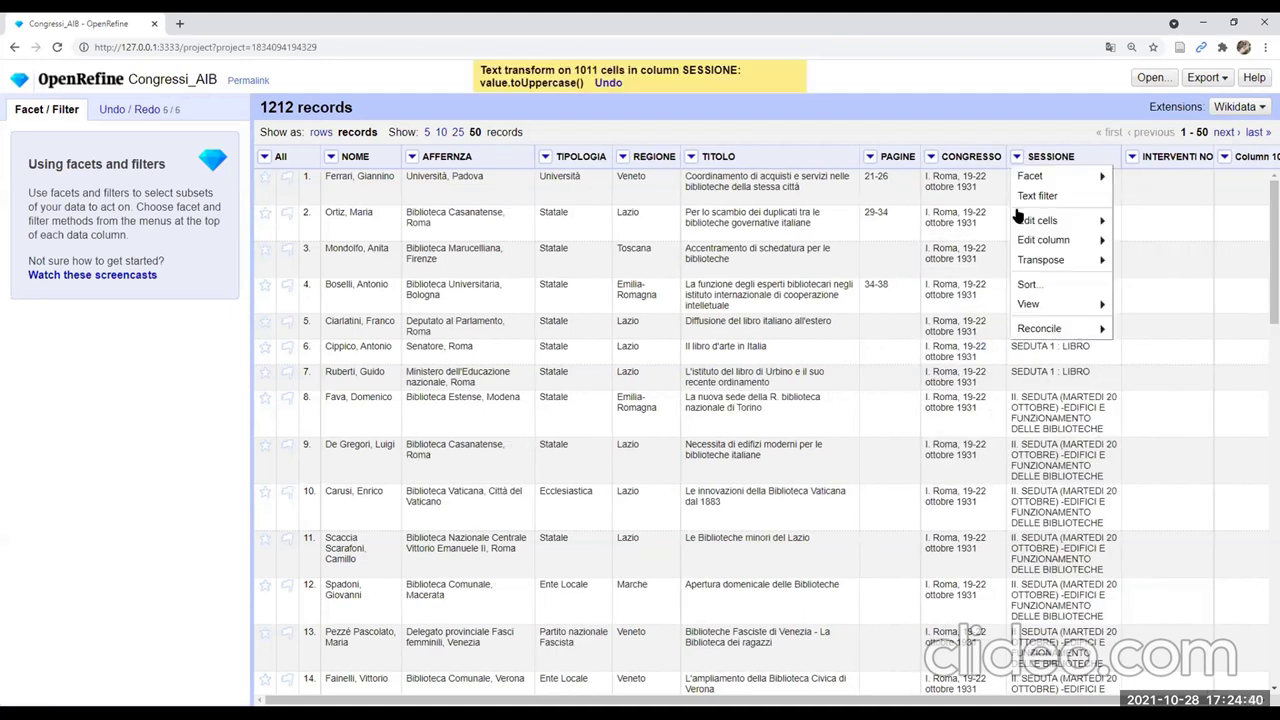
pyautogui.moveTo(1100, 222)
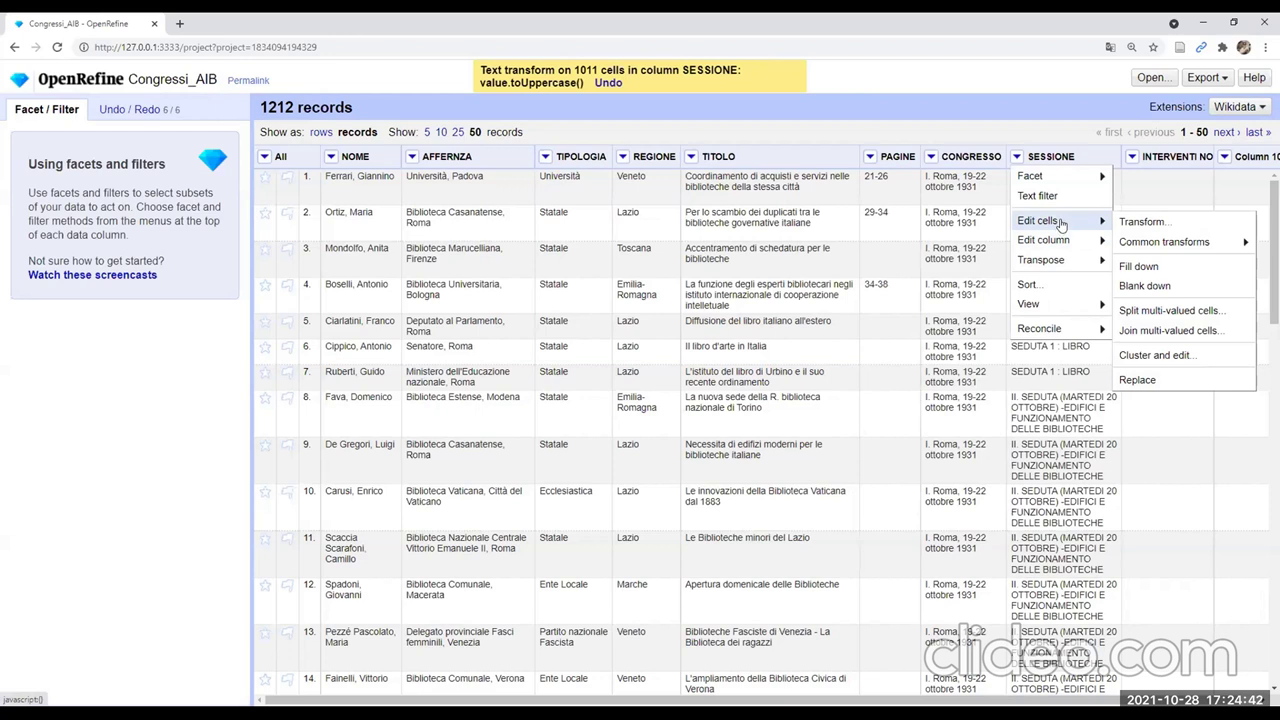
pyautogui.moveTo(1141, 243)
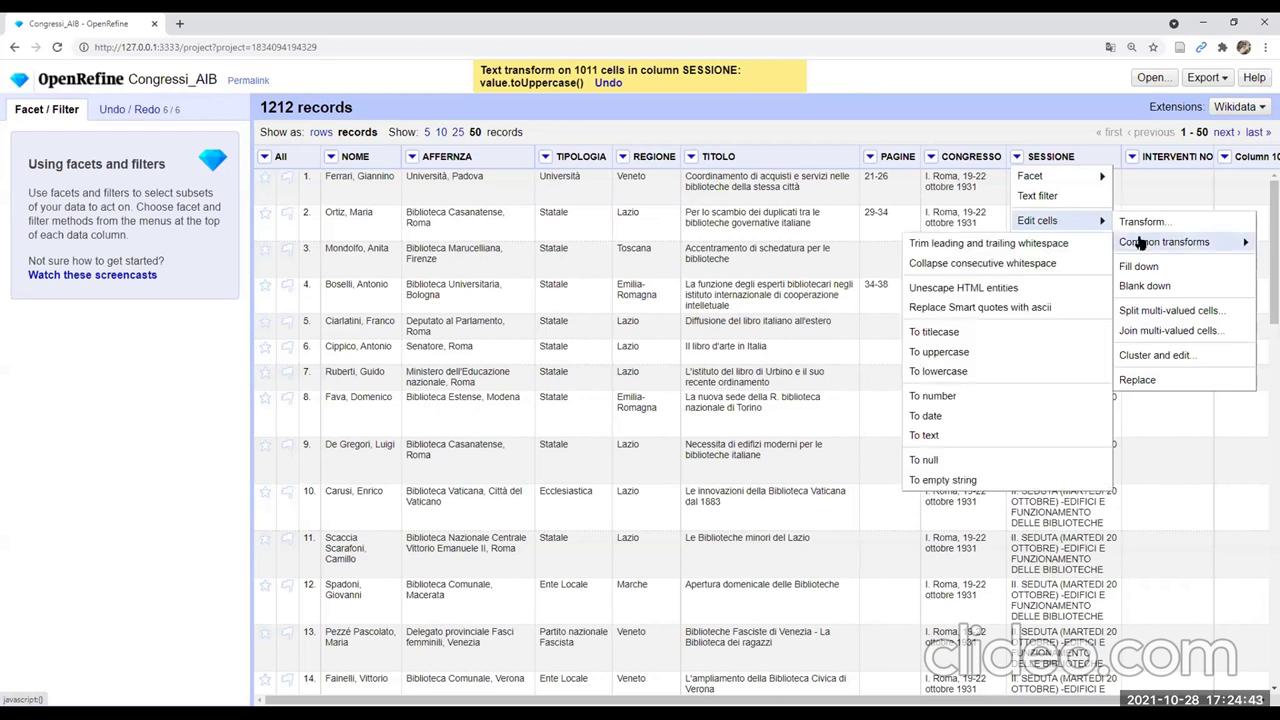
pyautogui.click(960, 371)
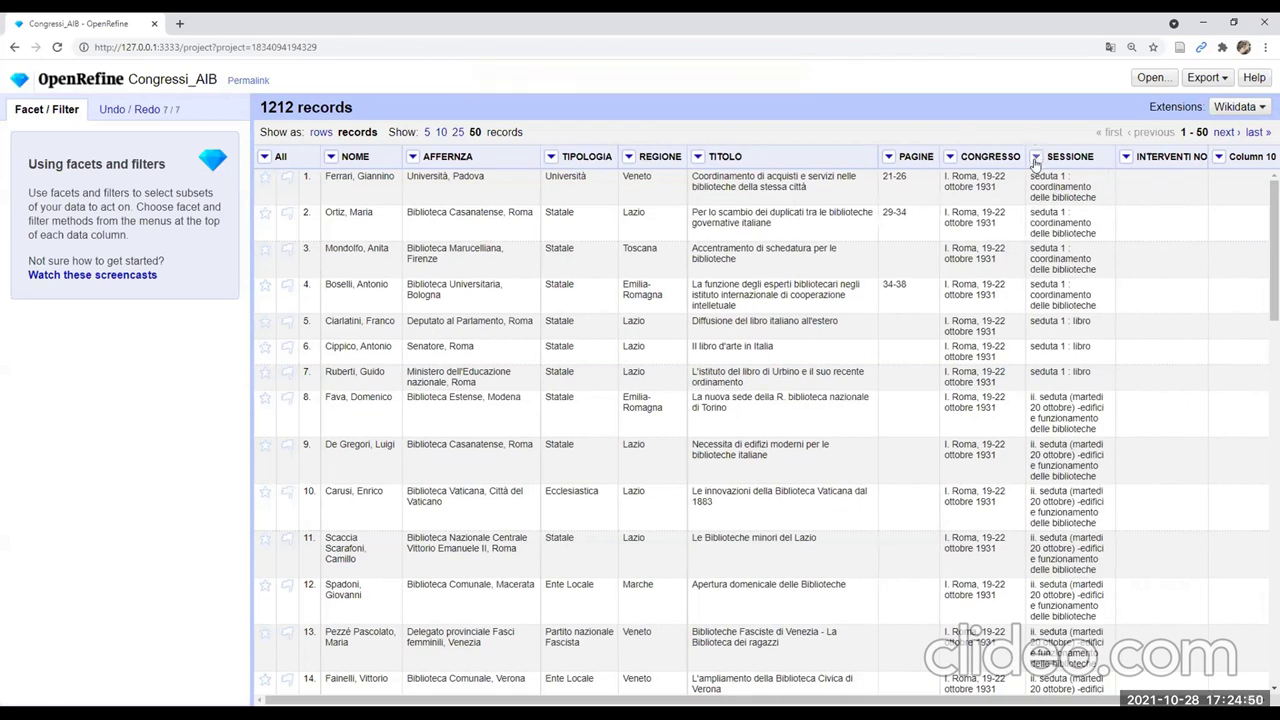
# Convert the SESSIONE cells back to uppercase with the common transform
pyautogui.click(1037, 157)
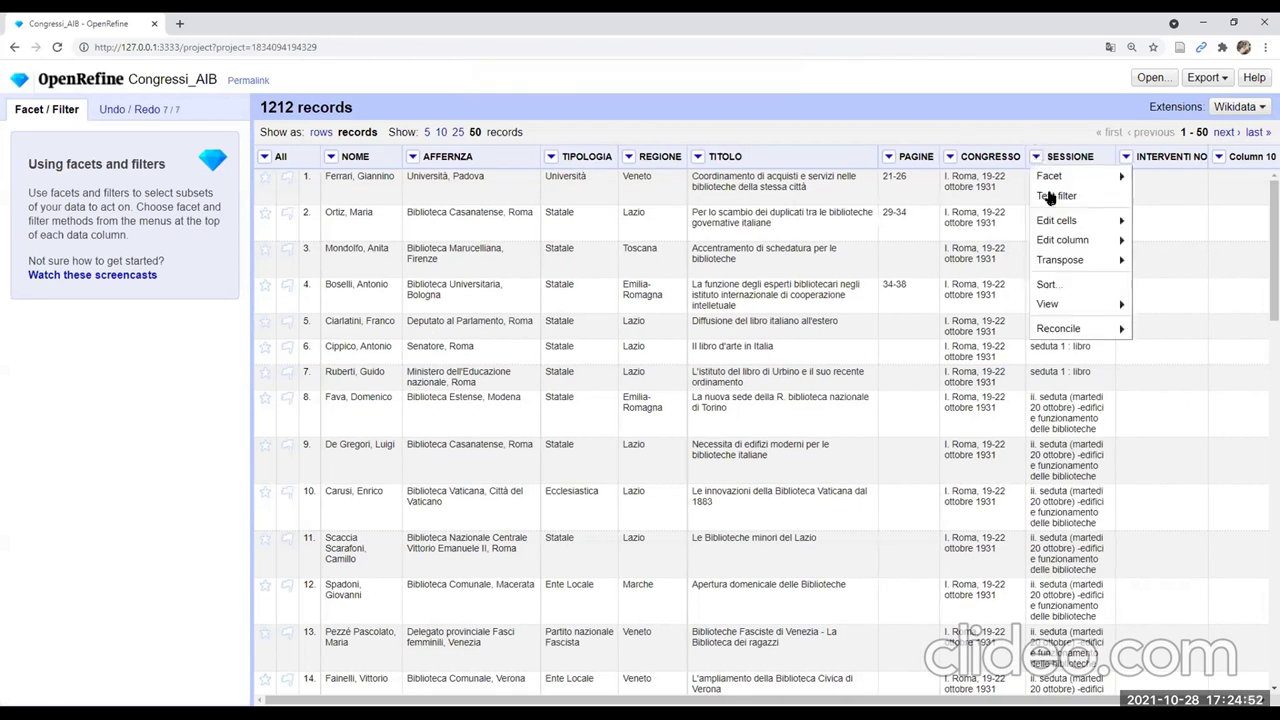
pyautogui.moveTo(1053, 222)
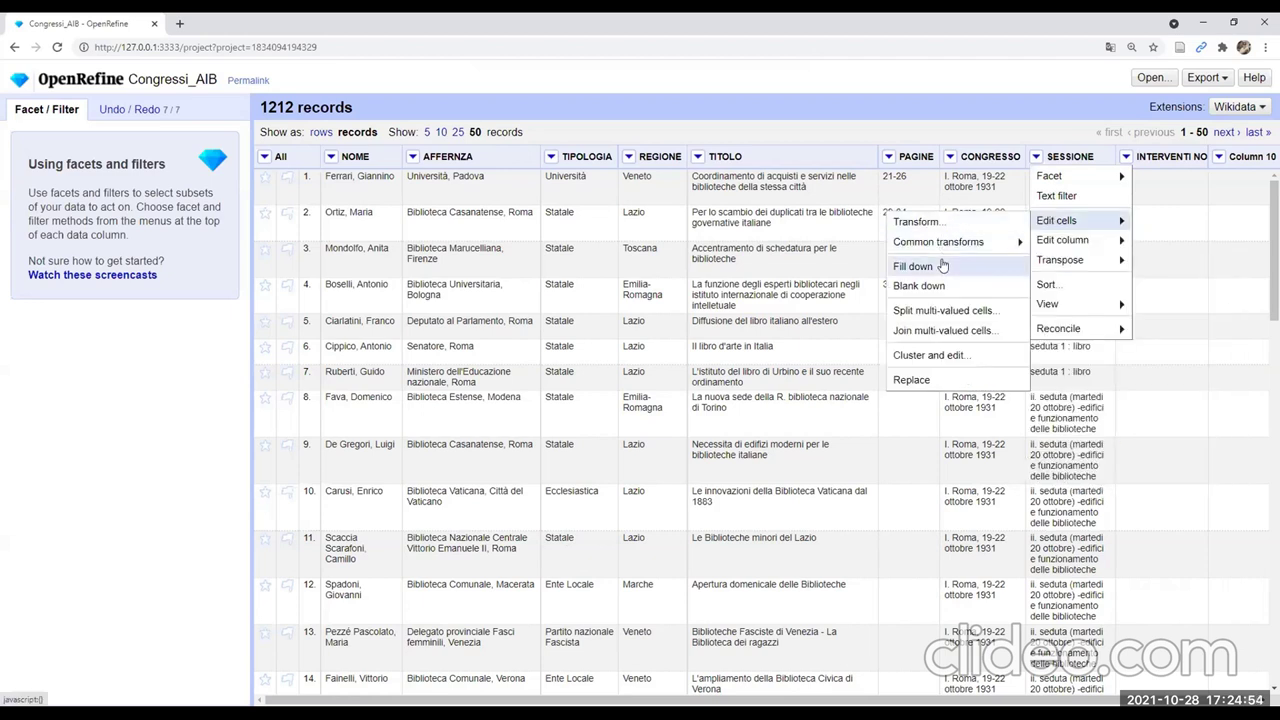
pyautogui.moveTo(950, 244)
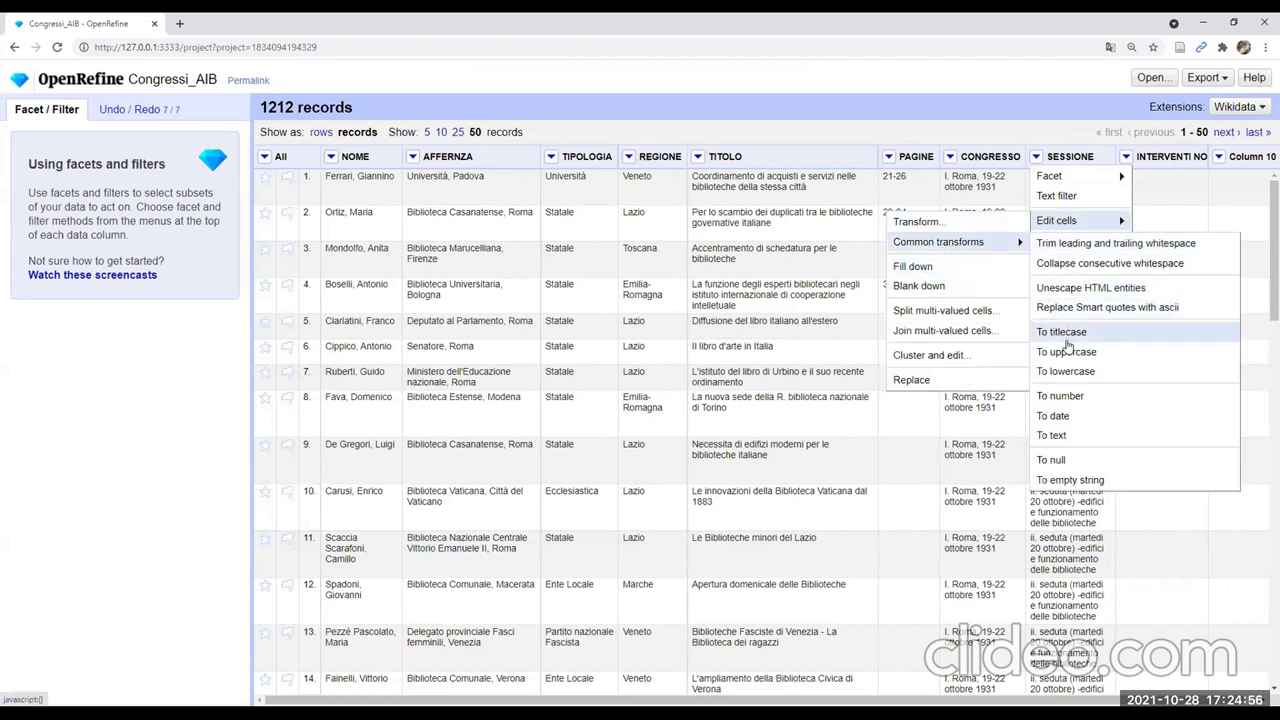
pyautogui.click(1062, 371)
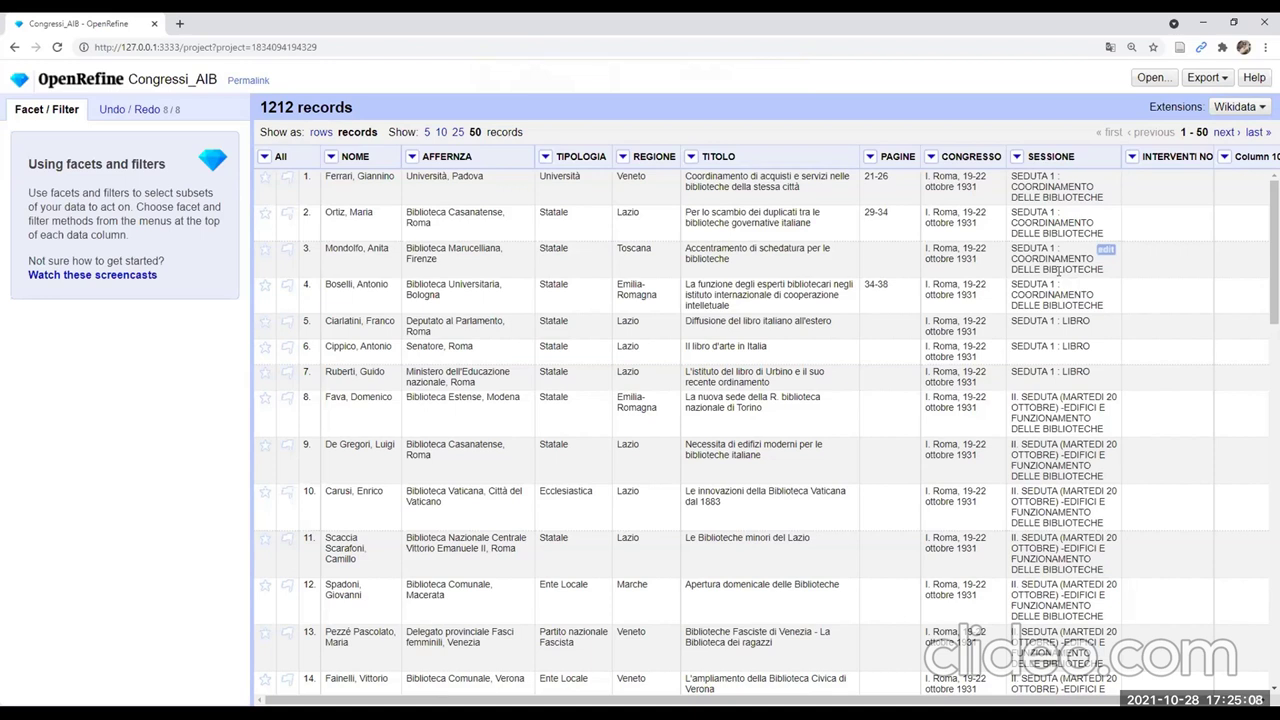
# Apply the titlecase common transform to all cells of the SESSIONE column
pyautogui.click(1016, 157)
pyautogui.moveTo(1028, 222)
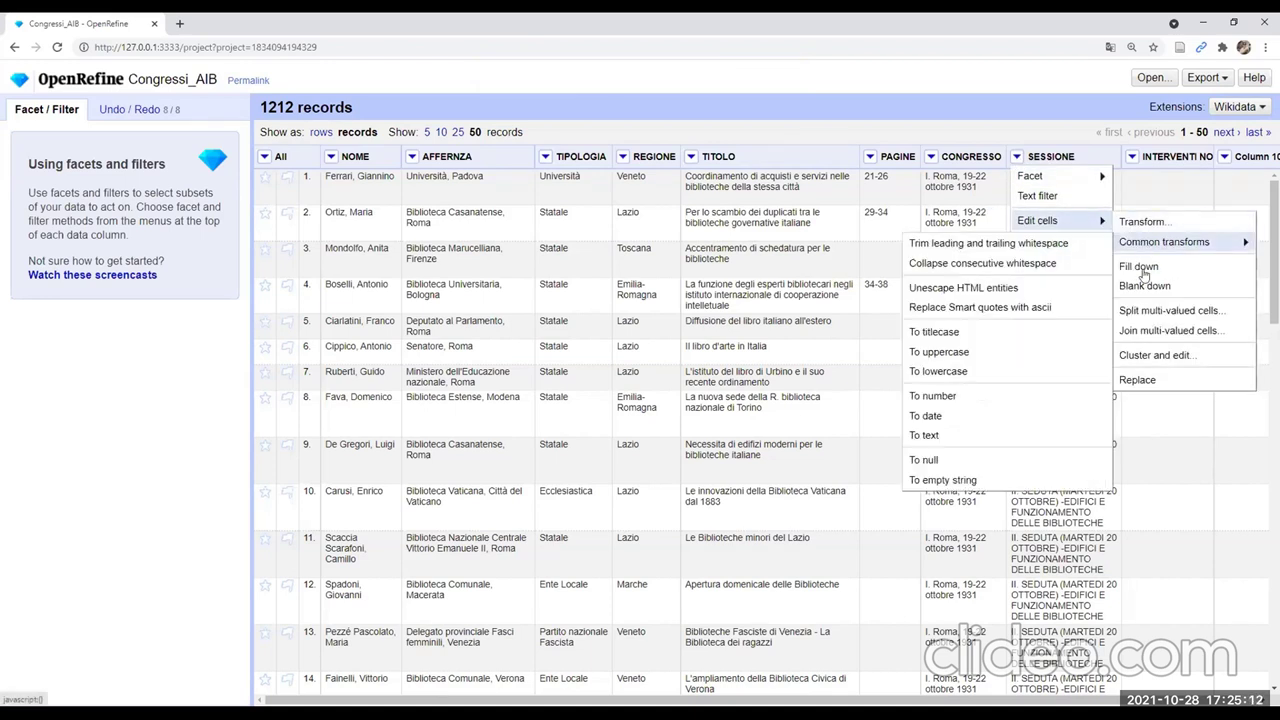
pyautogui.moveTo(1150, 246)
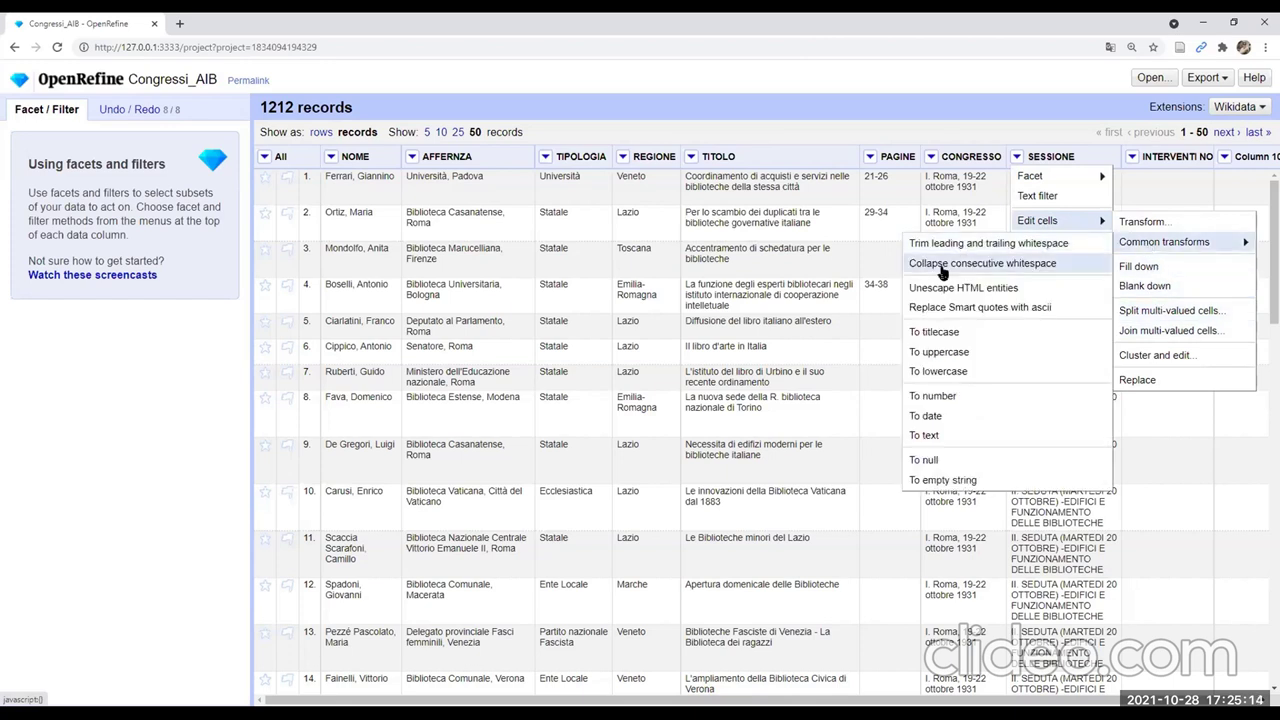
pyautogui.click(931, 332)
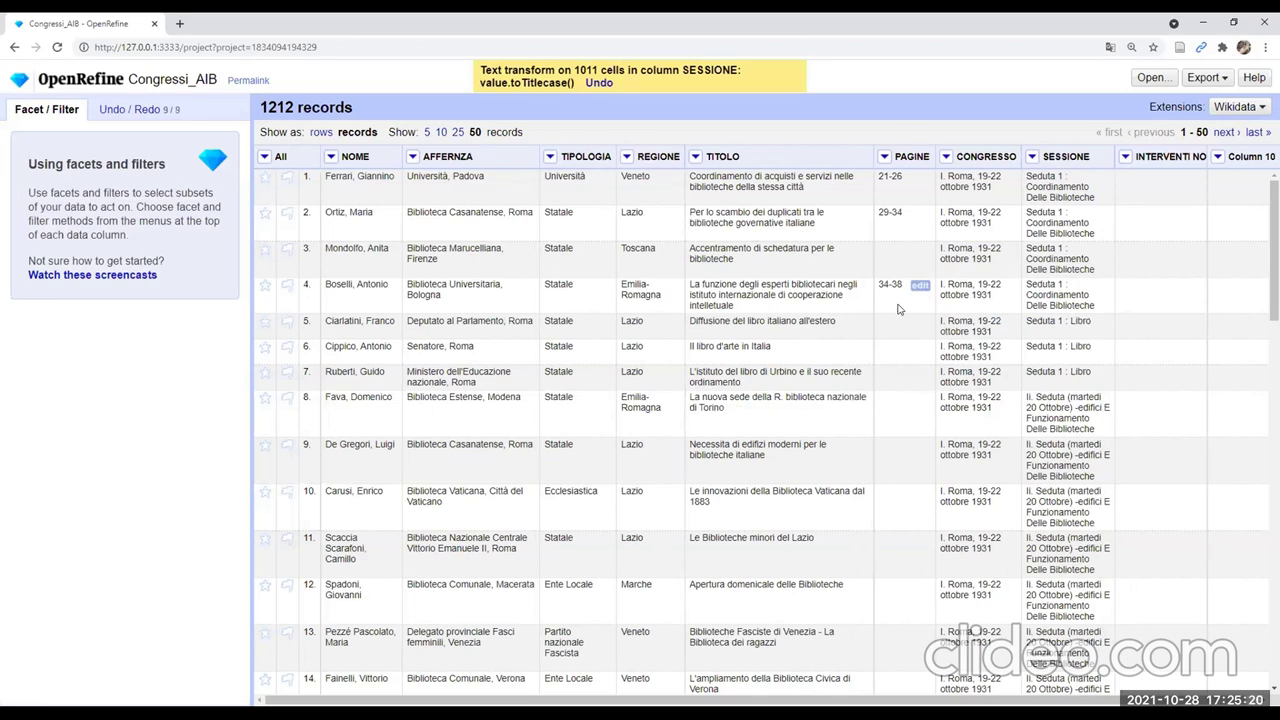
pyautogui.click(412, 156)
pyautogui.moveTo(432, 220)
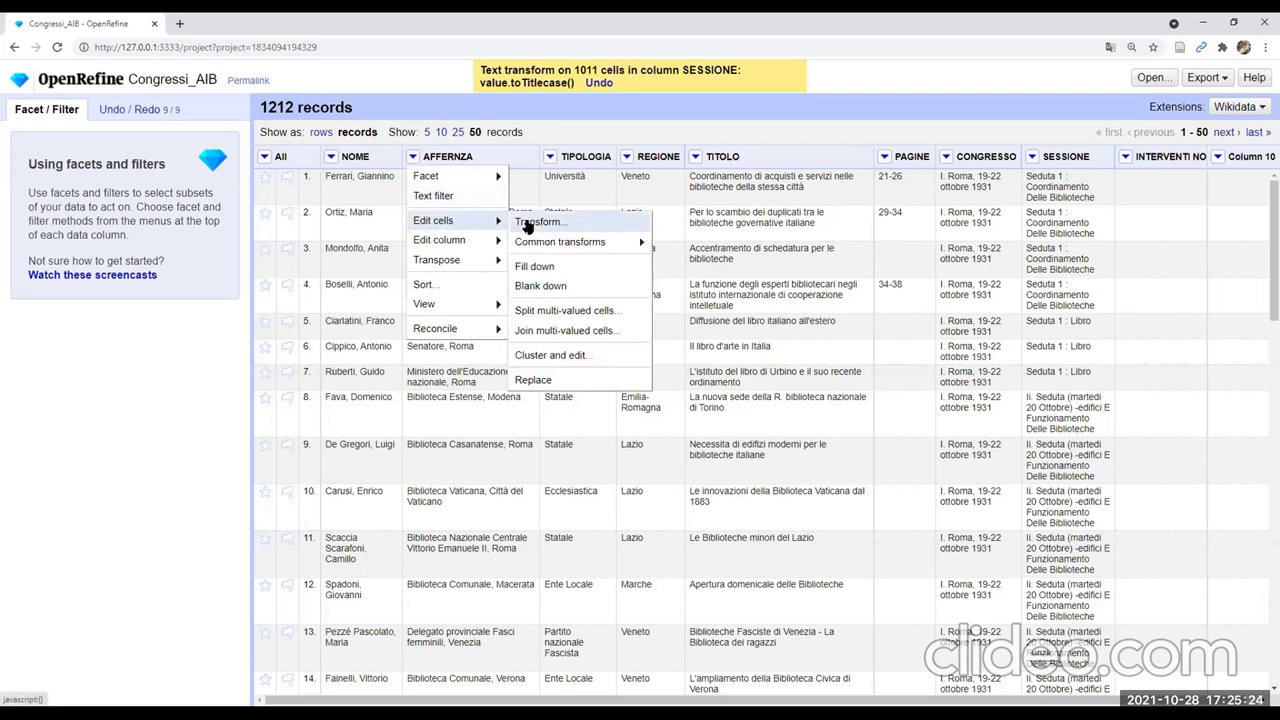
pyautogui.moveTo(532, 250)
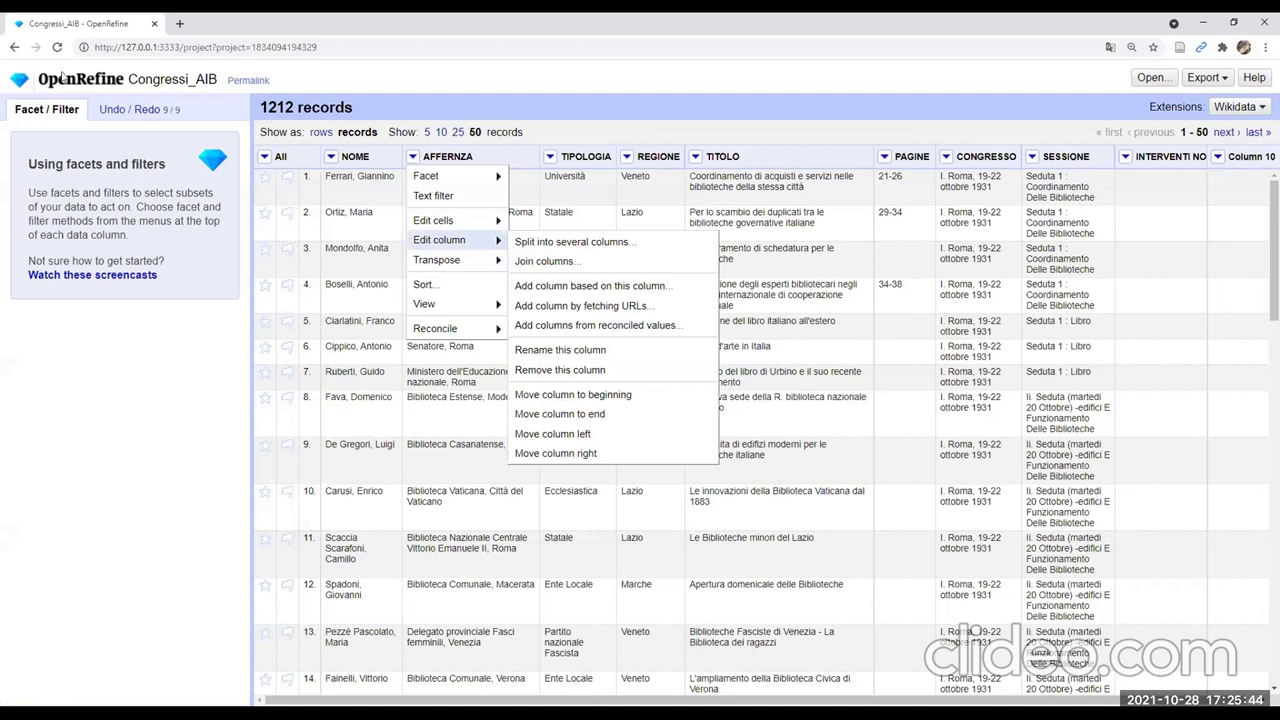
pyautogui.click(330, 161)
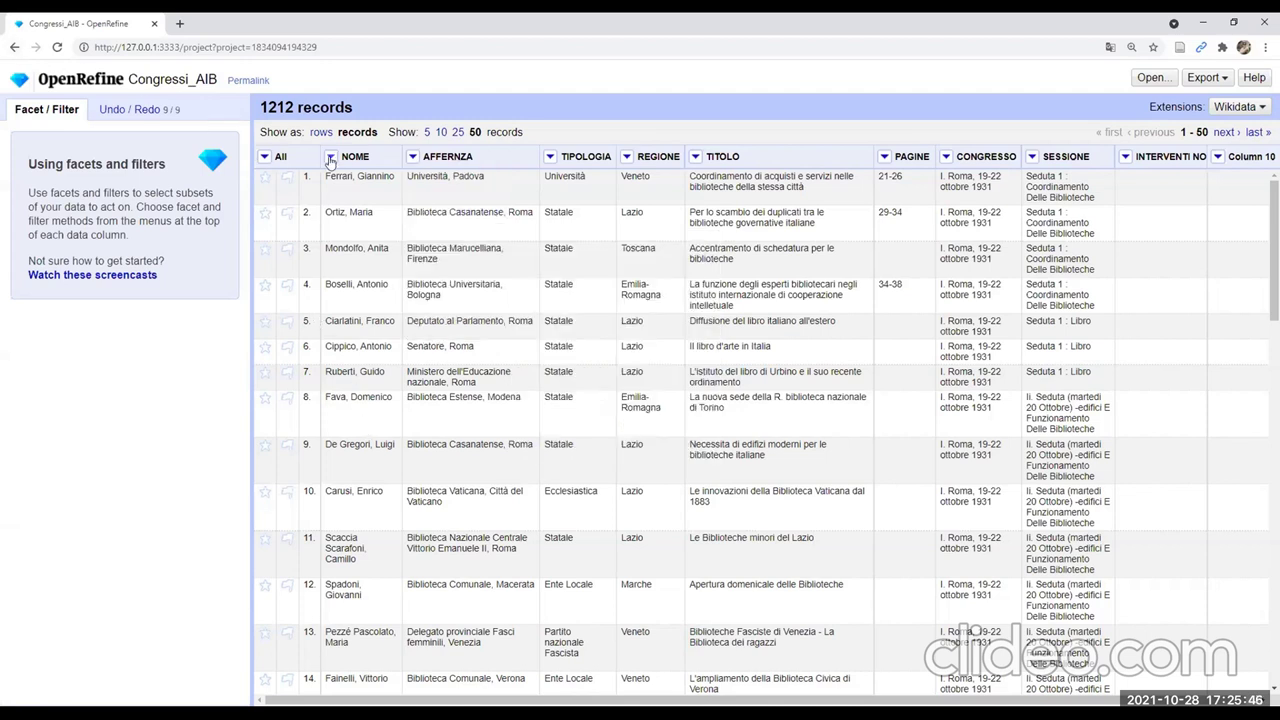
# Split the multi-valued cells of the NOME column by separator, at the comma
pyautogui.click(330, 161)
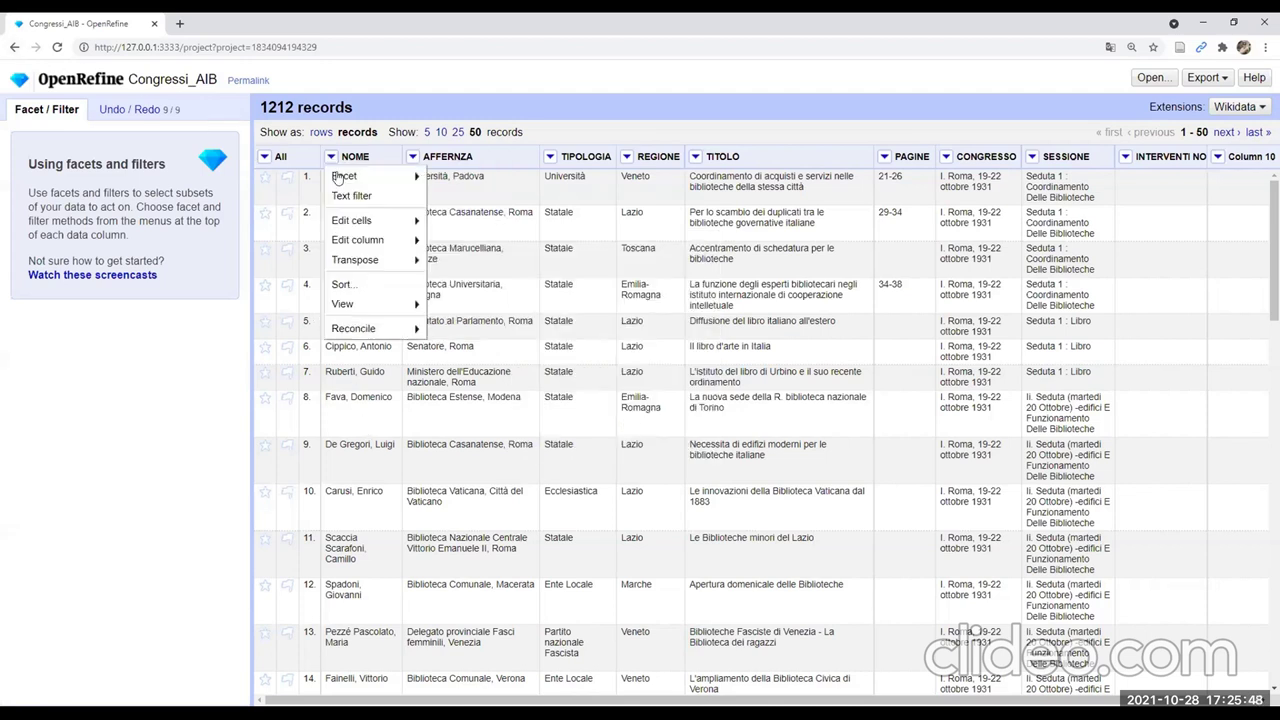
pyautogui.moveTo(364, 221)
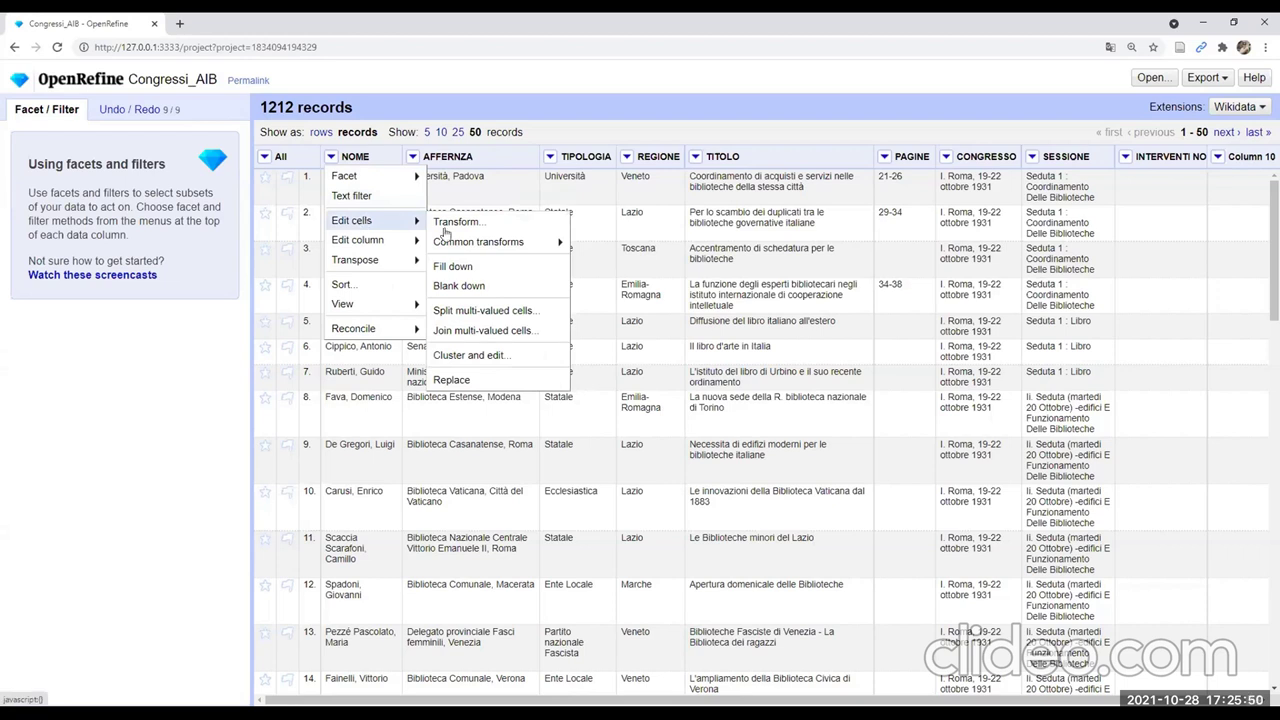
pyautogui.click(470, 312)
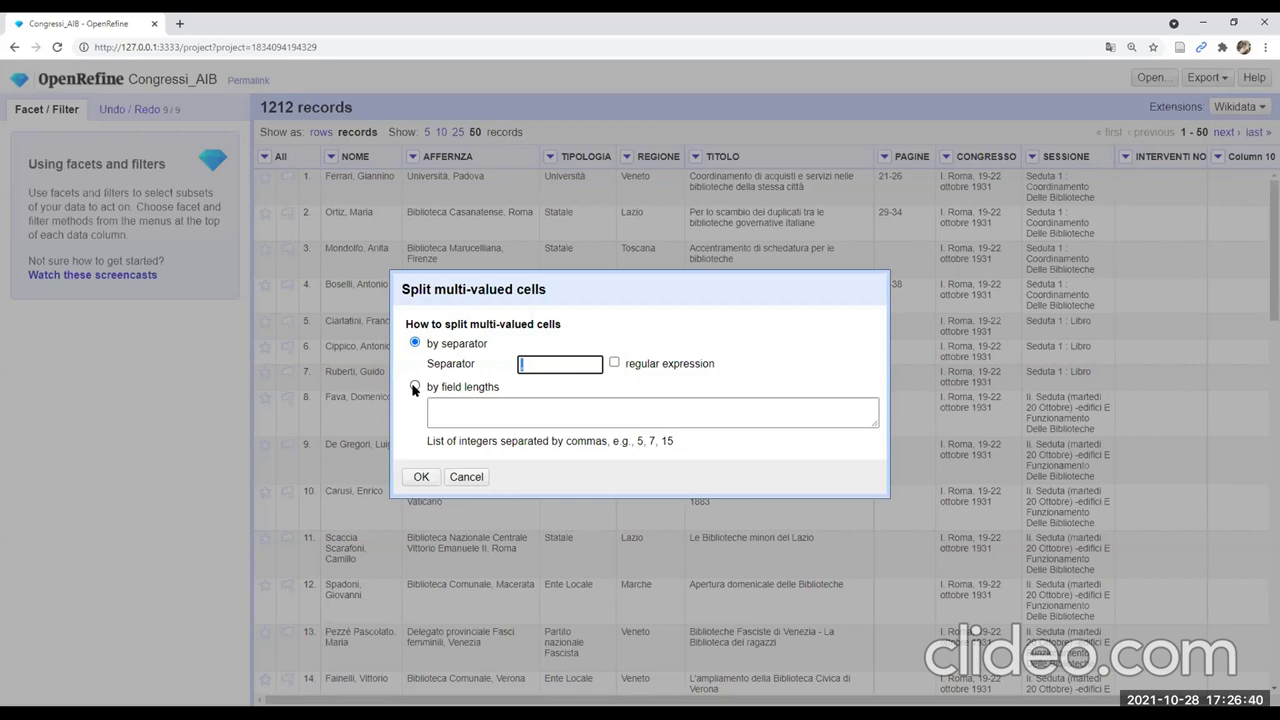
pyautogui.click(421, 477)
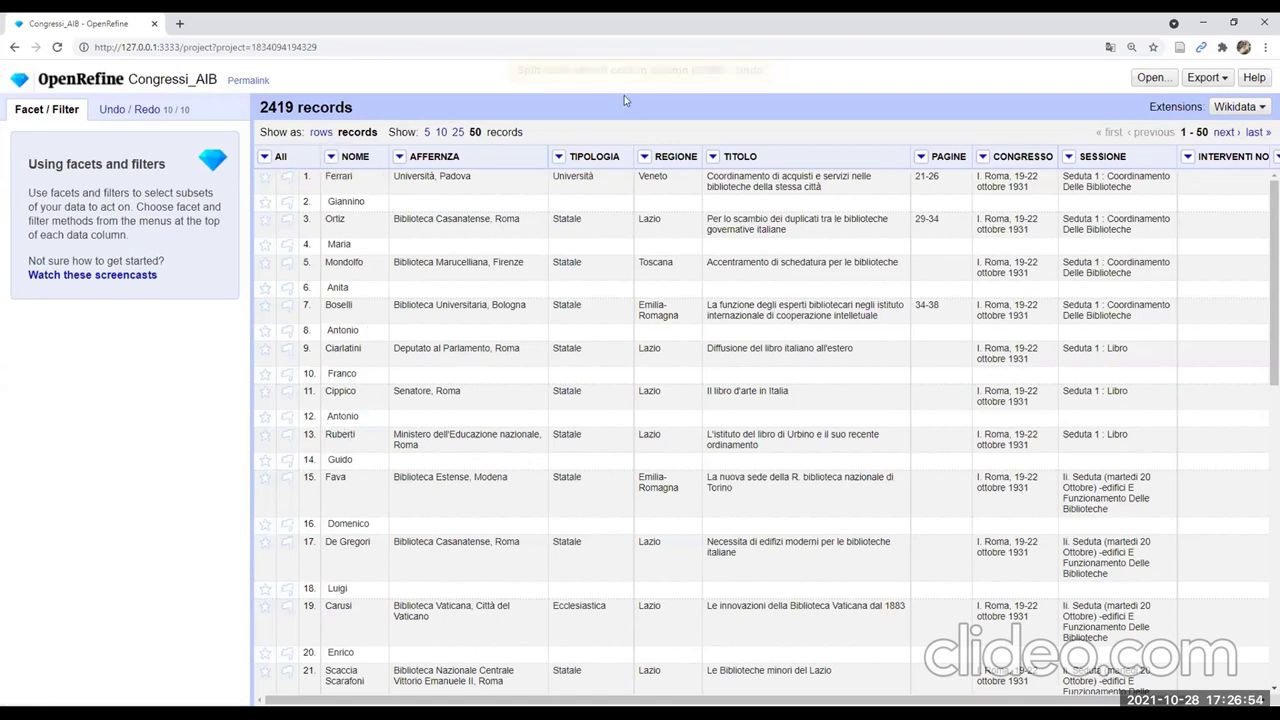
# Undo the multi-valued cell split in NOME by reverting the project history to the last SESSIONE titlecase transform
pyautogui.click(332, 157)
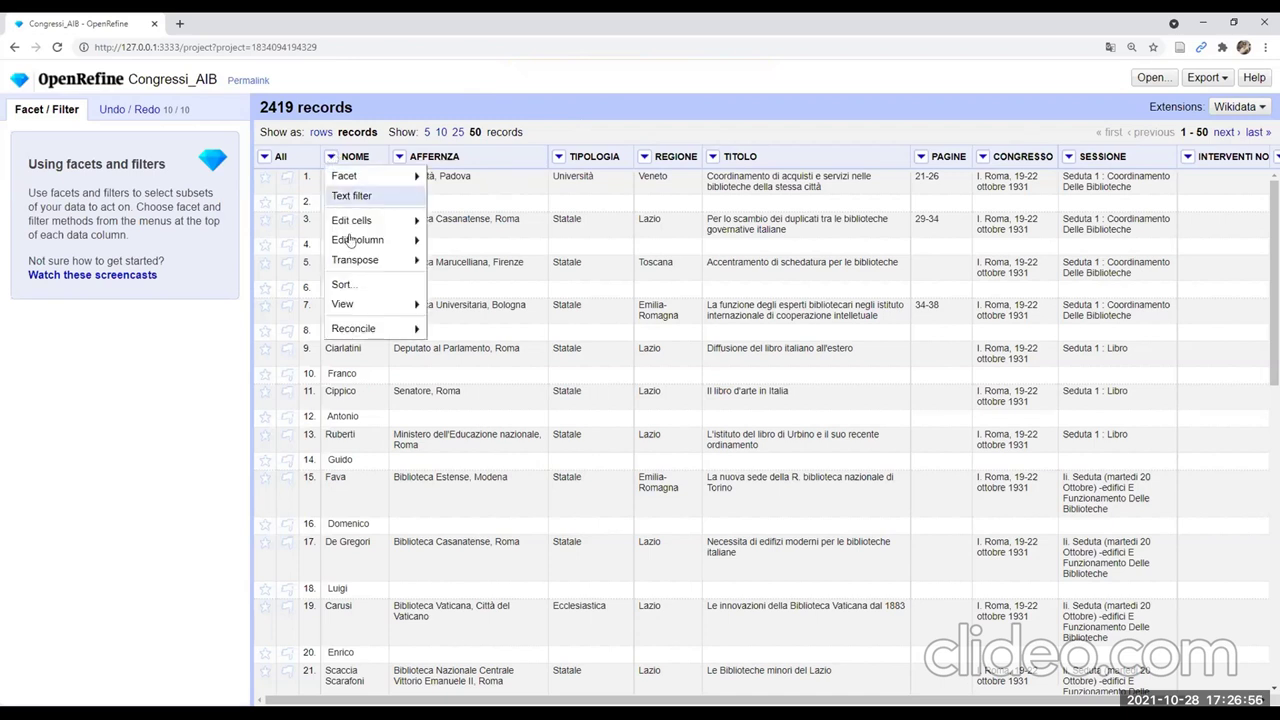
pyautogui.moveTo(352, 241)
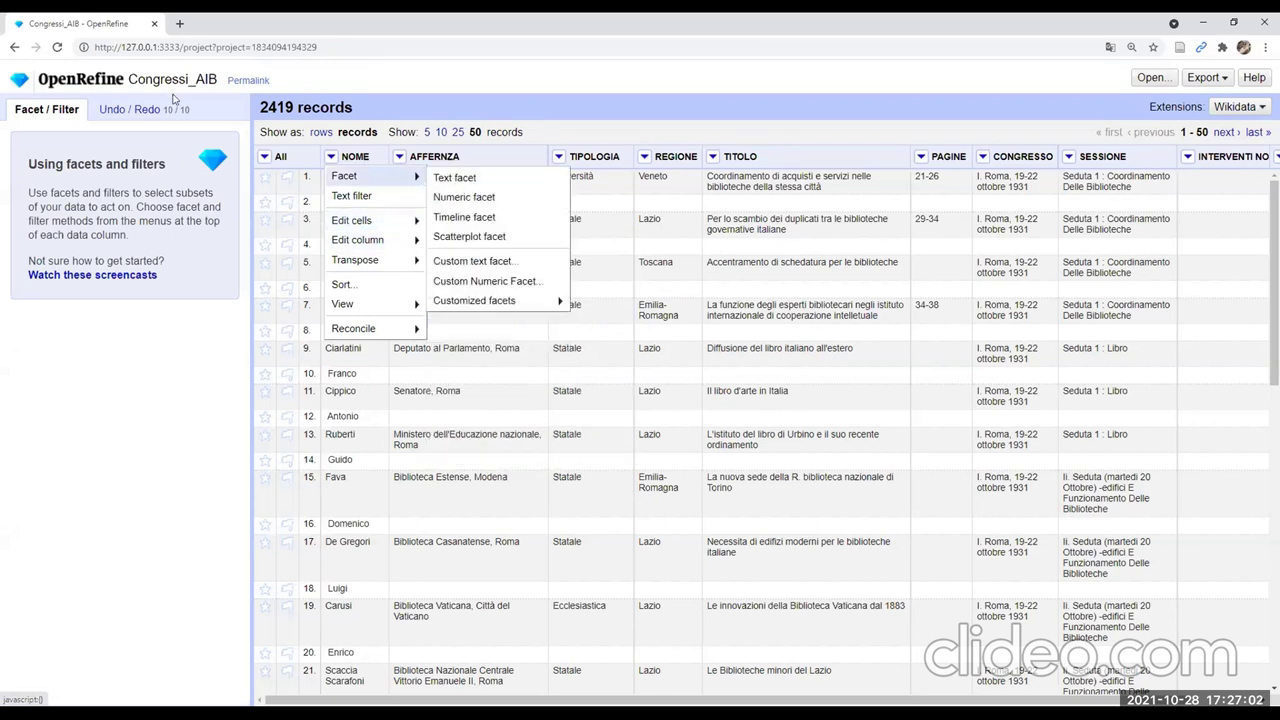
pyautogui.click(143, 110)
pyautogui.click(143, 110)
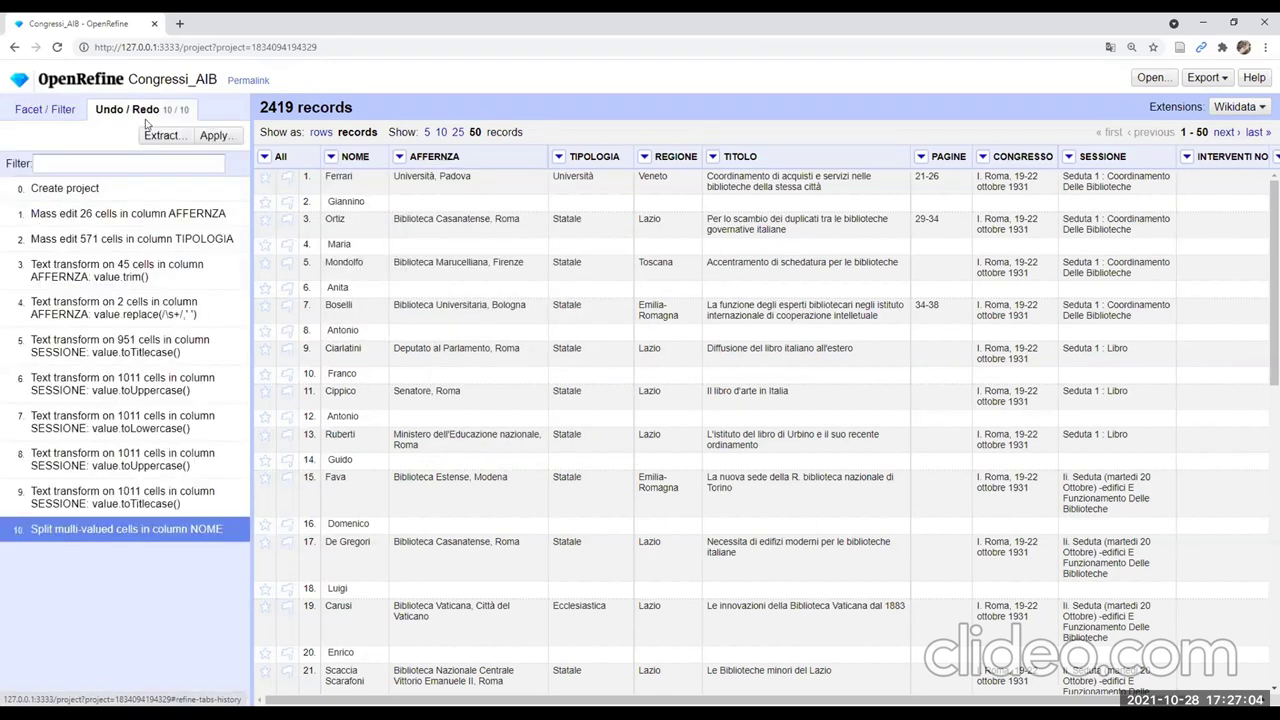
pyautogui.click(106, 491)
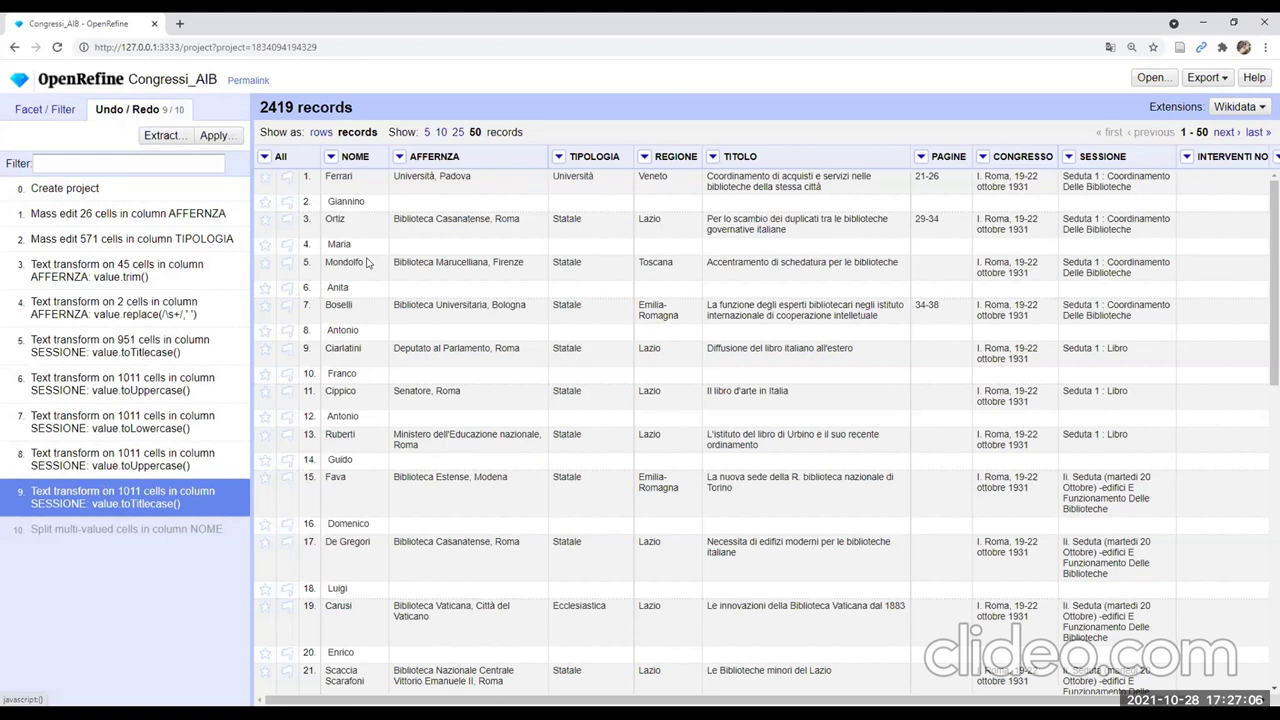
# Split the NOME column into several columns by separator, at the comma
pyautogui.click(330, 157)
pyautogui.moveTo(357, 240)
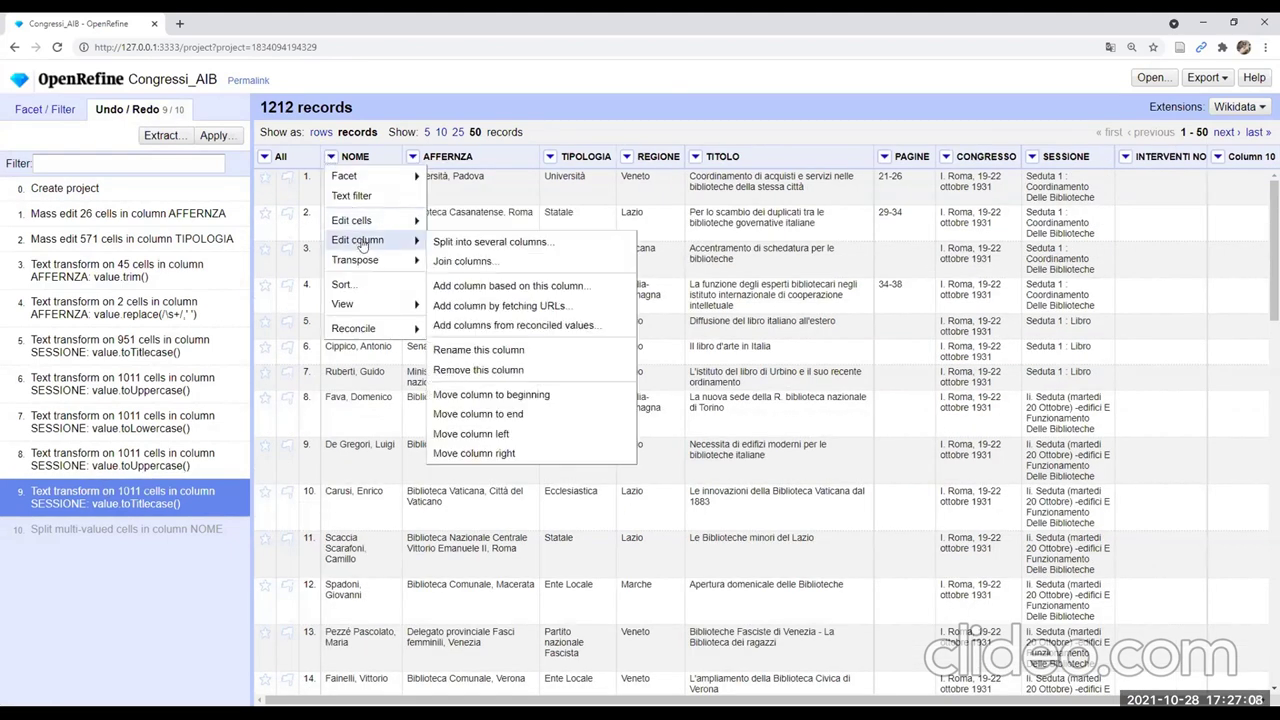
pyautogui.click(474, 247)
pyautogui.click(420, 488)
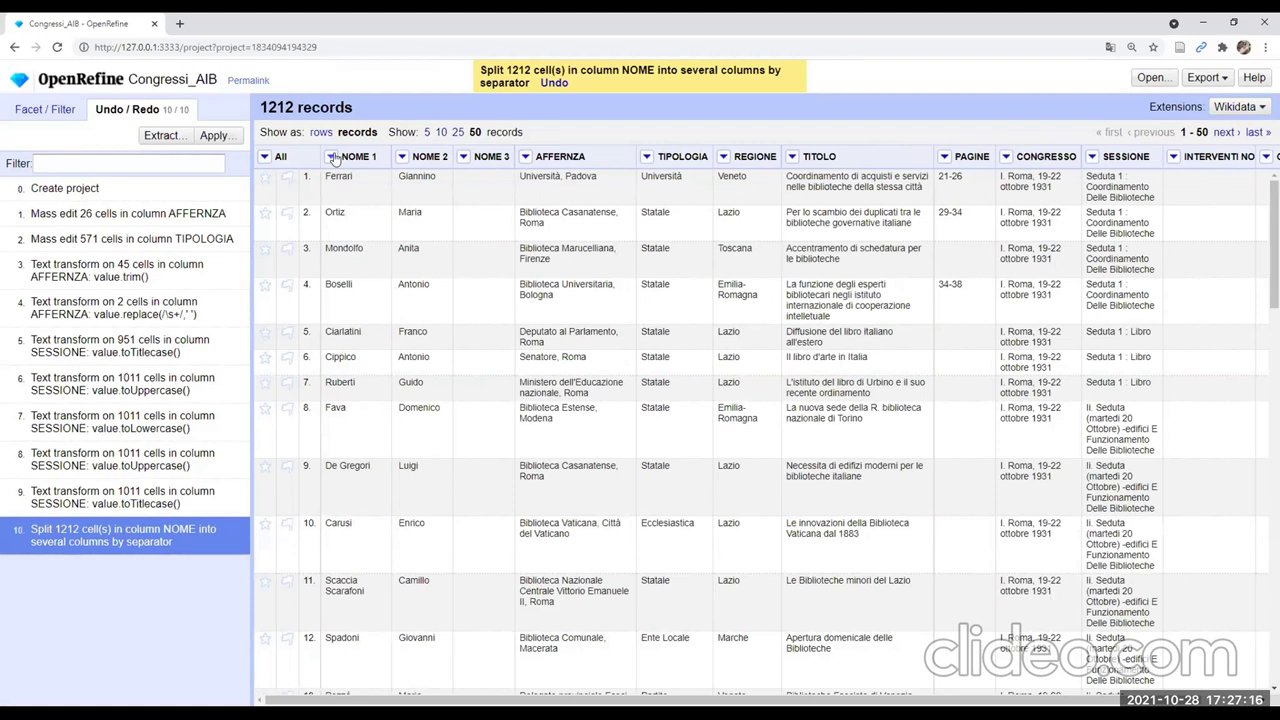
# Check the rows of the split name columns and add a text facet on the NOME 3 column
pyautogui.moveTo(414, 298)
pyautogui.scroll(-10, 478, 205)
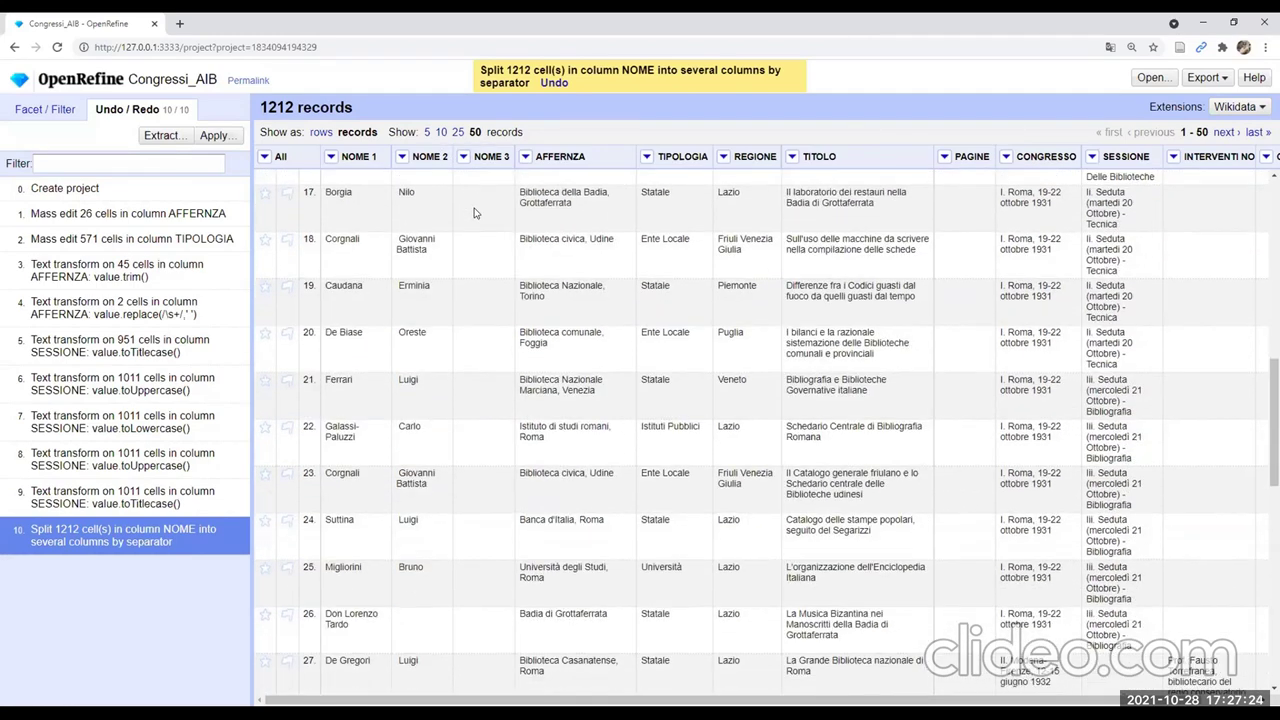
pyautogui.scroll(-10, 475, 212)
pyautogui.click(463, 156)
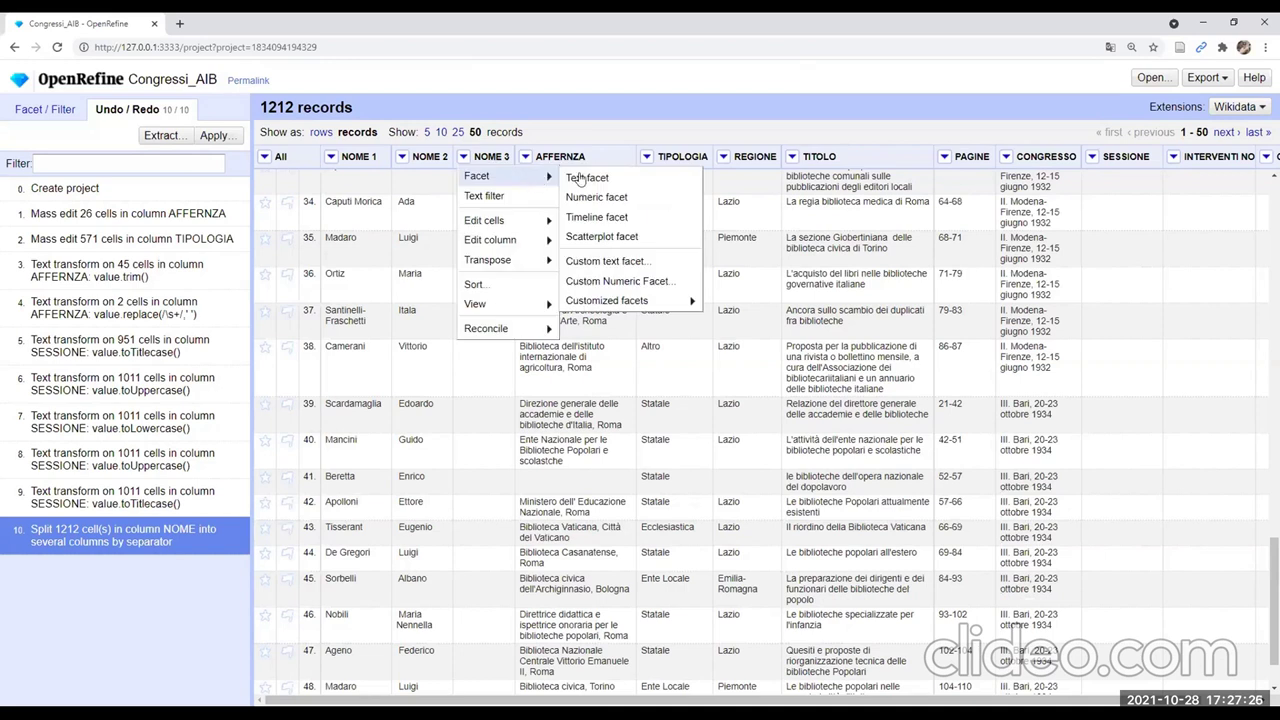
pyautogui.click(587, 177)
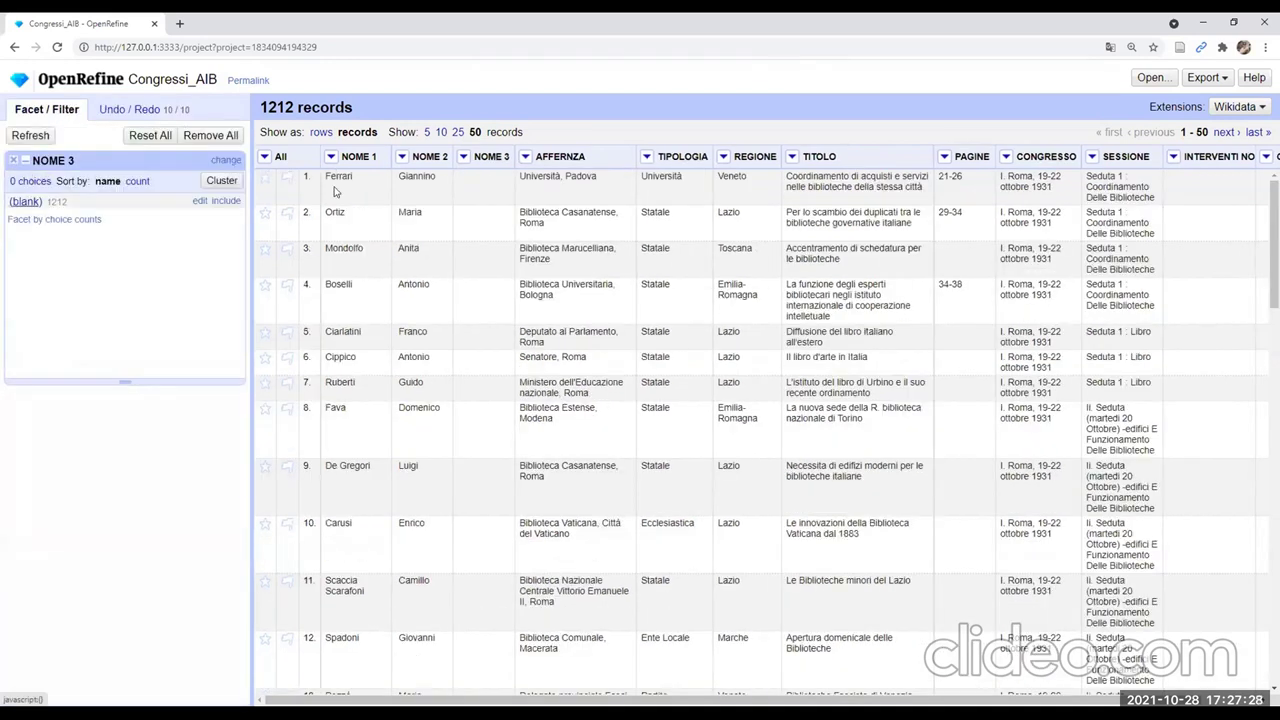
# Remove the empty NOME 3 column from the project
pyautogui.click(463, 157)
pyautogui.moveTo(488, 266)
pyautogui.moveTo(500, 240)
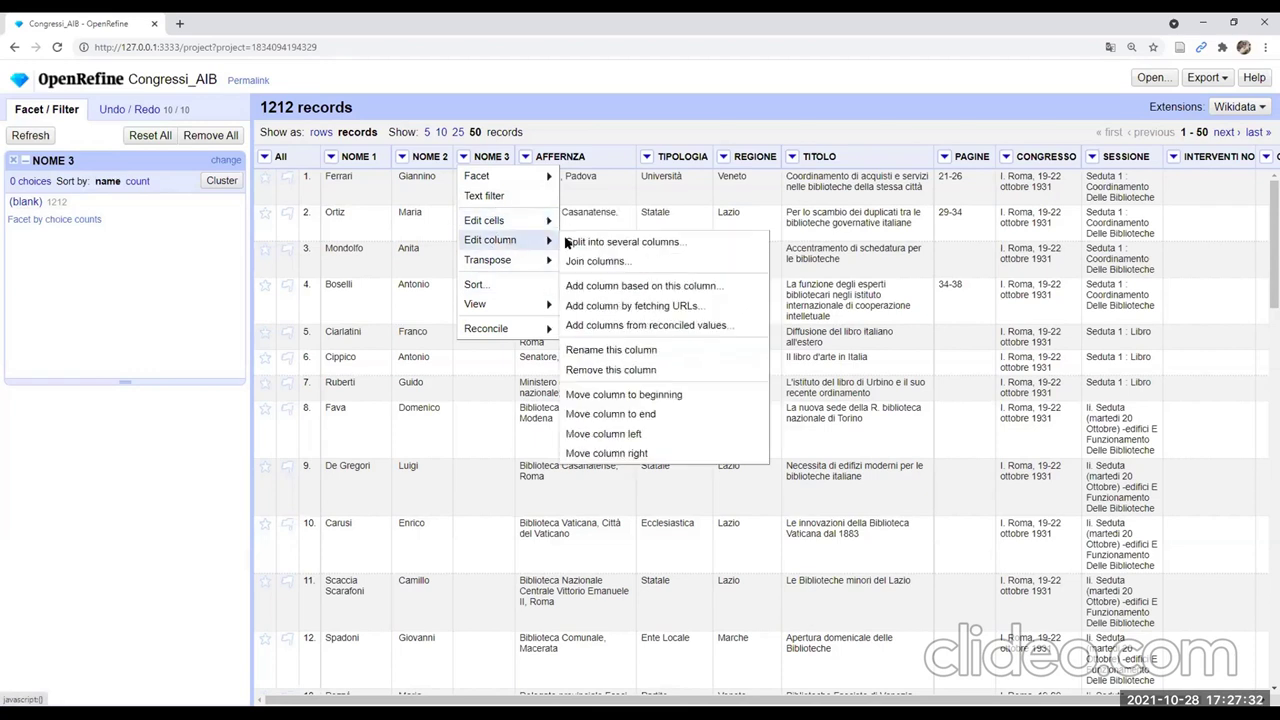
pyautogui.click(612, 370)
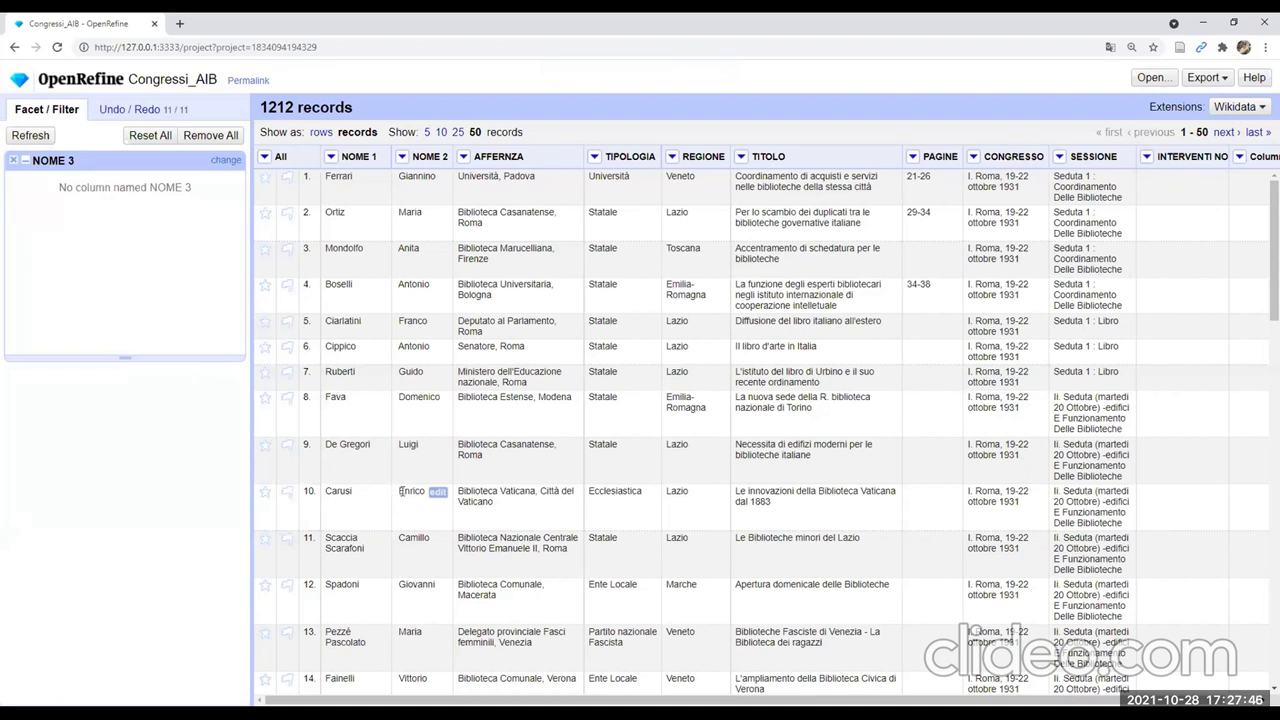
# Rename the NOME 1 column to Cognome
pyautogui.click(330, 160)
pyautogui.moveTo(354, 240)
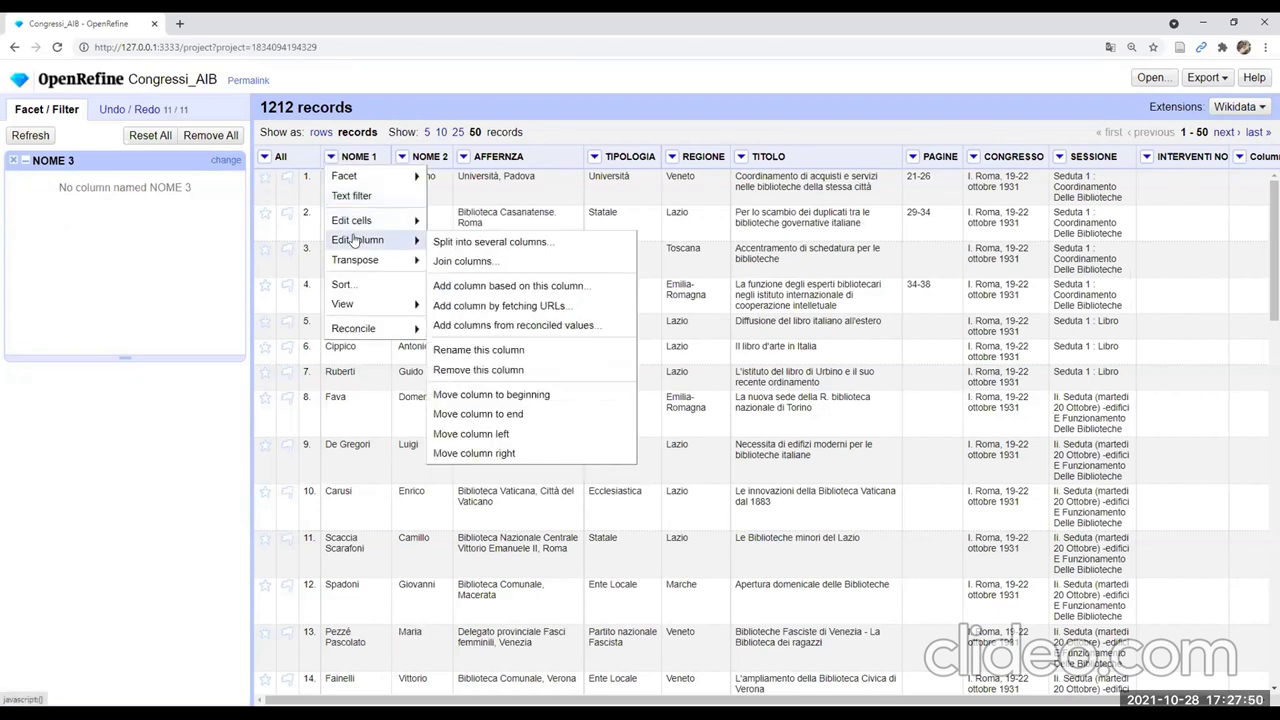
pyautogui.click(490, 348)
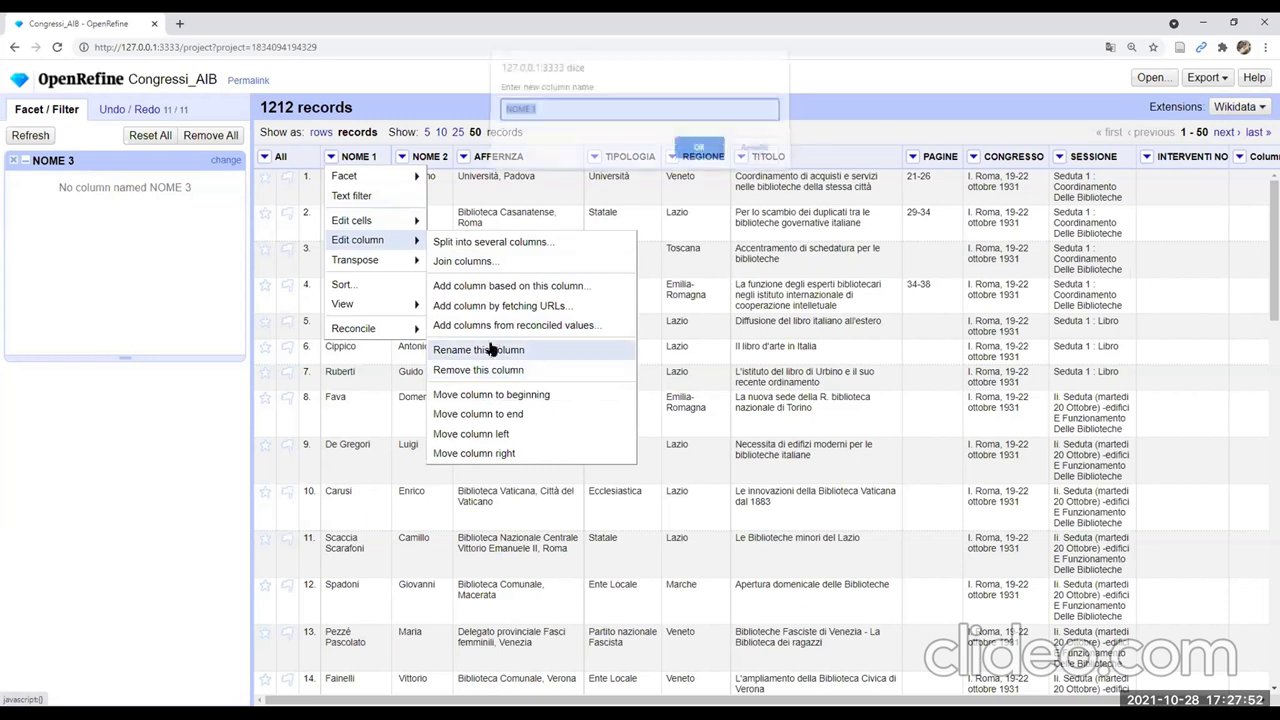
pyautogui.write('Cognome')
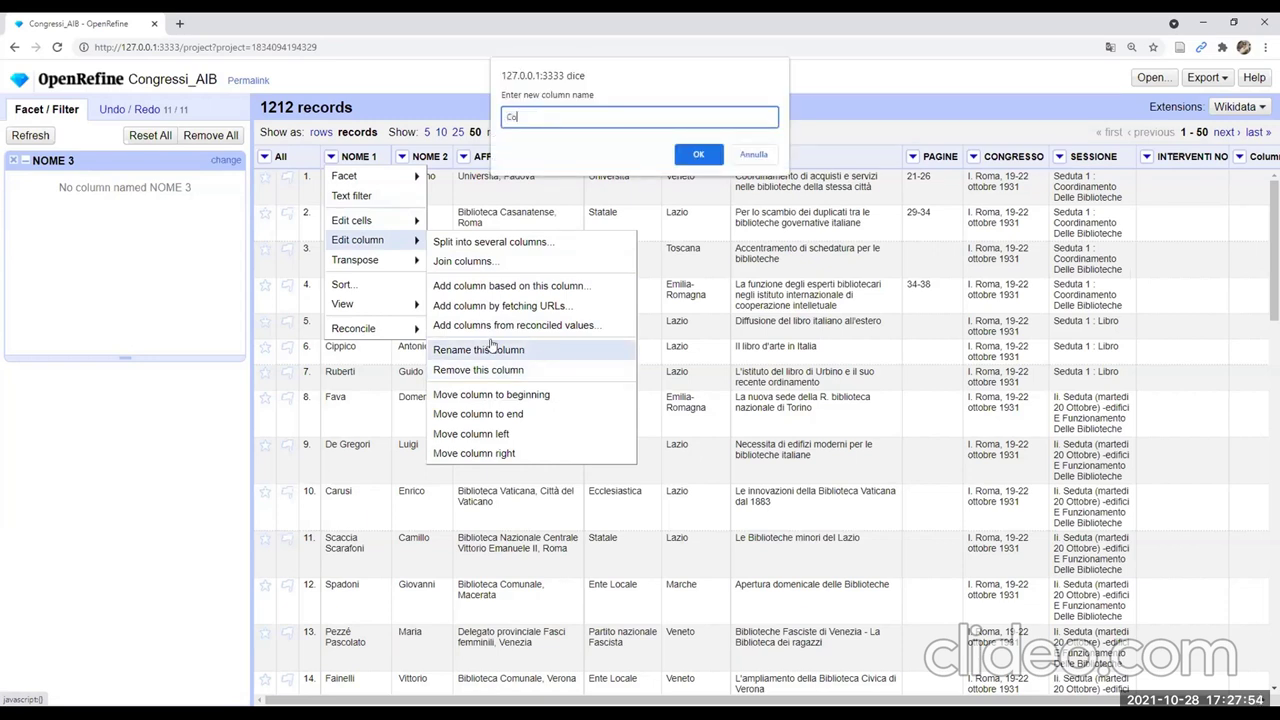
pyautogui.press('Tab')
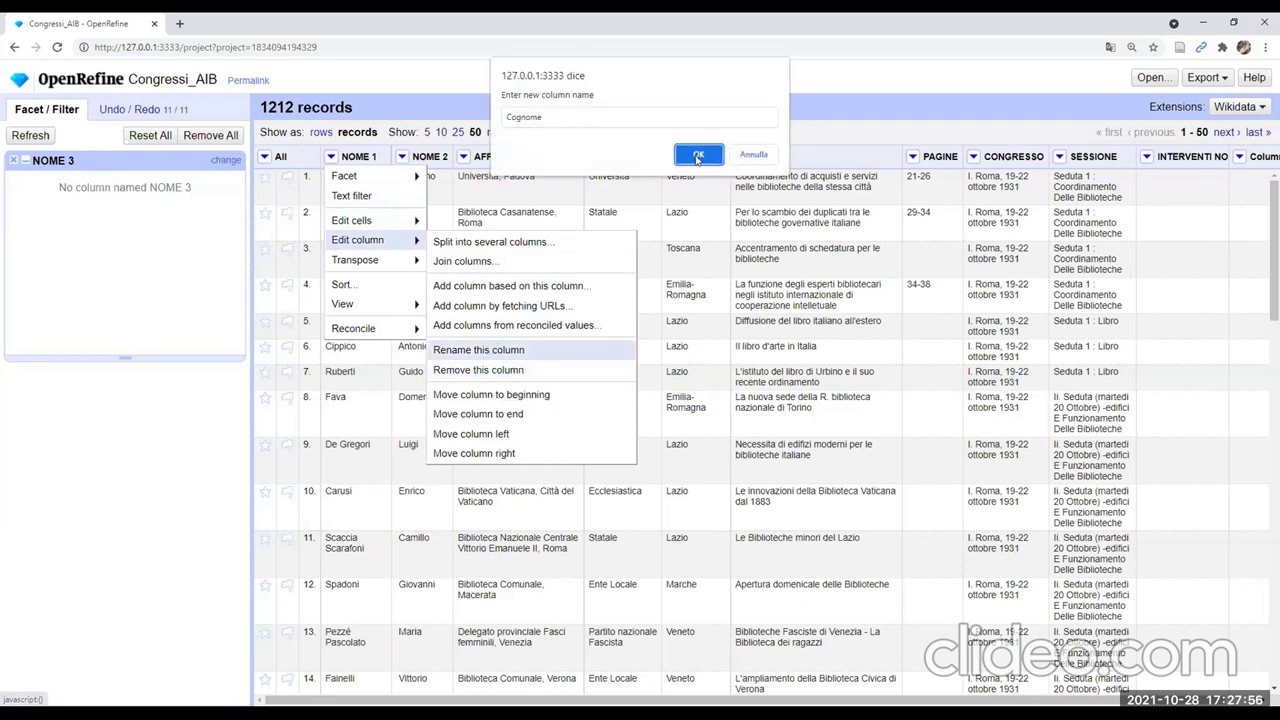
pyautogui.press('Return')
# Rename the NOME 2 column to Nome
pyautogui.click(400, 157)
pyautogui.moveTo(445, 248)
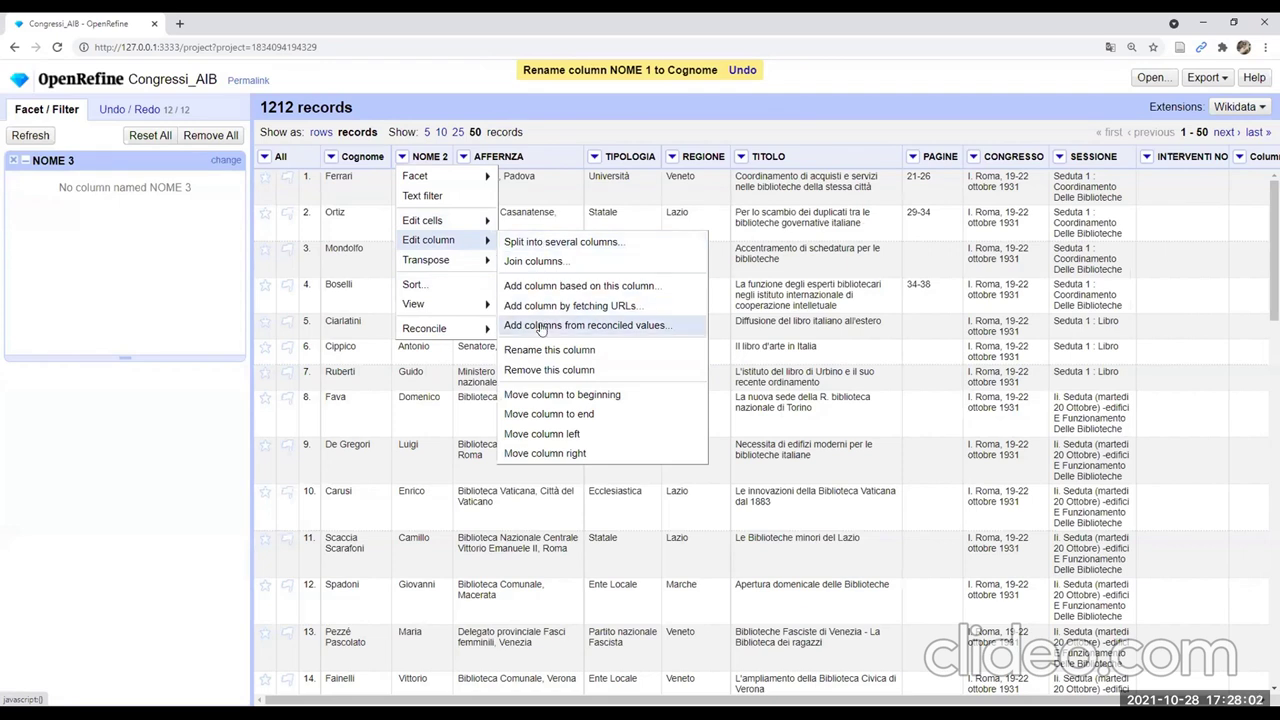
pyautogui.click(549, 350)
pyautogui.write('Nome')
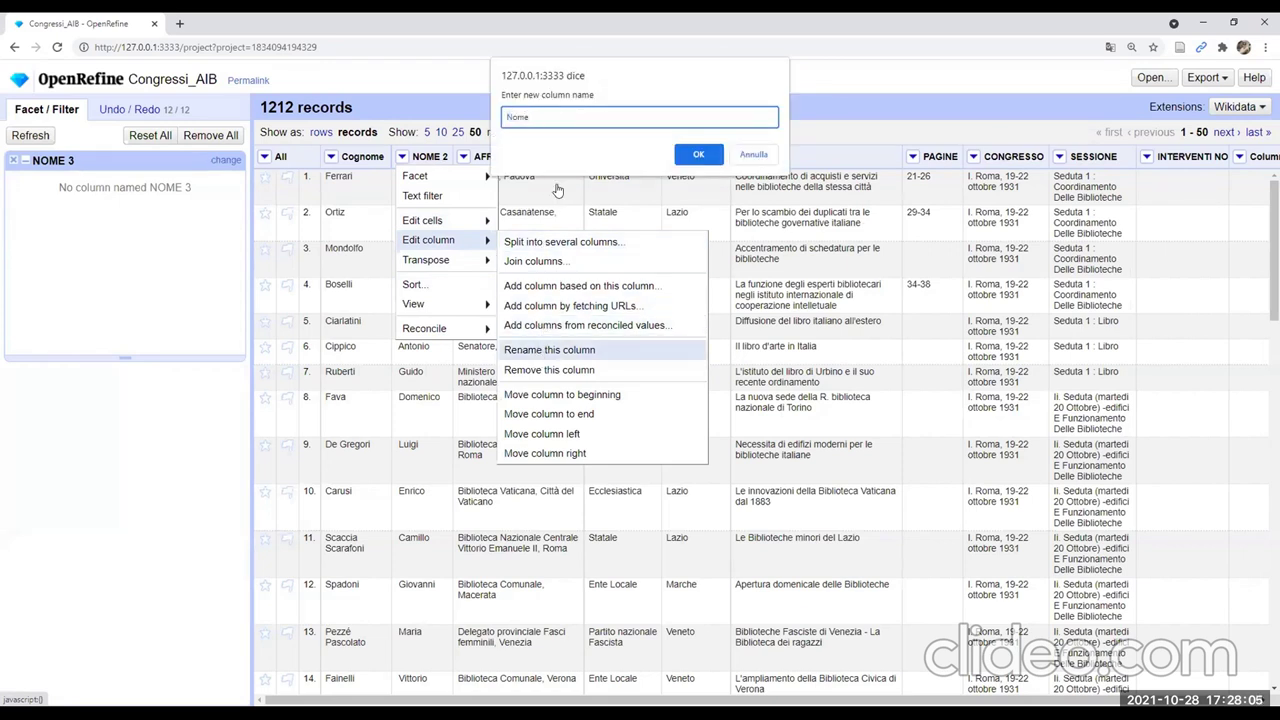
pyautogui.click(700, 158)
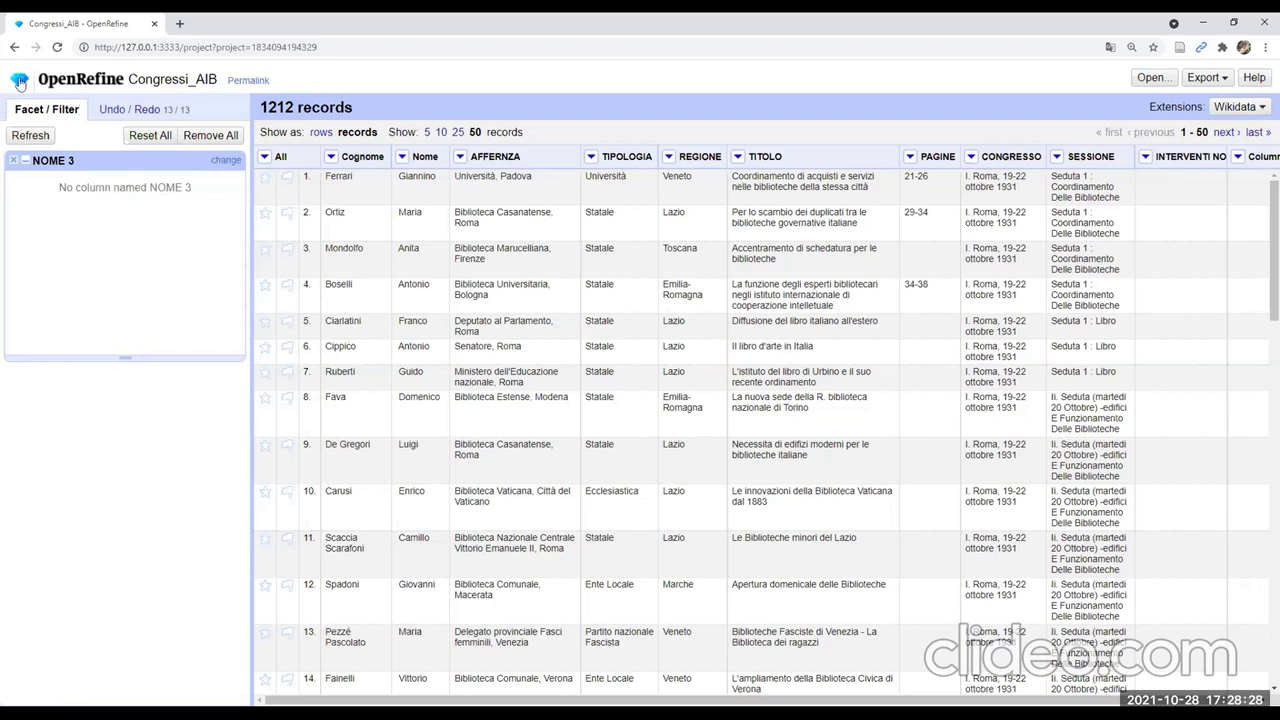
# Open the existing project journalcsv__doaj and look across its columns as far as Keywords
pyautogui.click(20, 83)
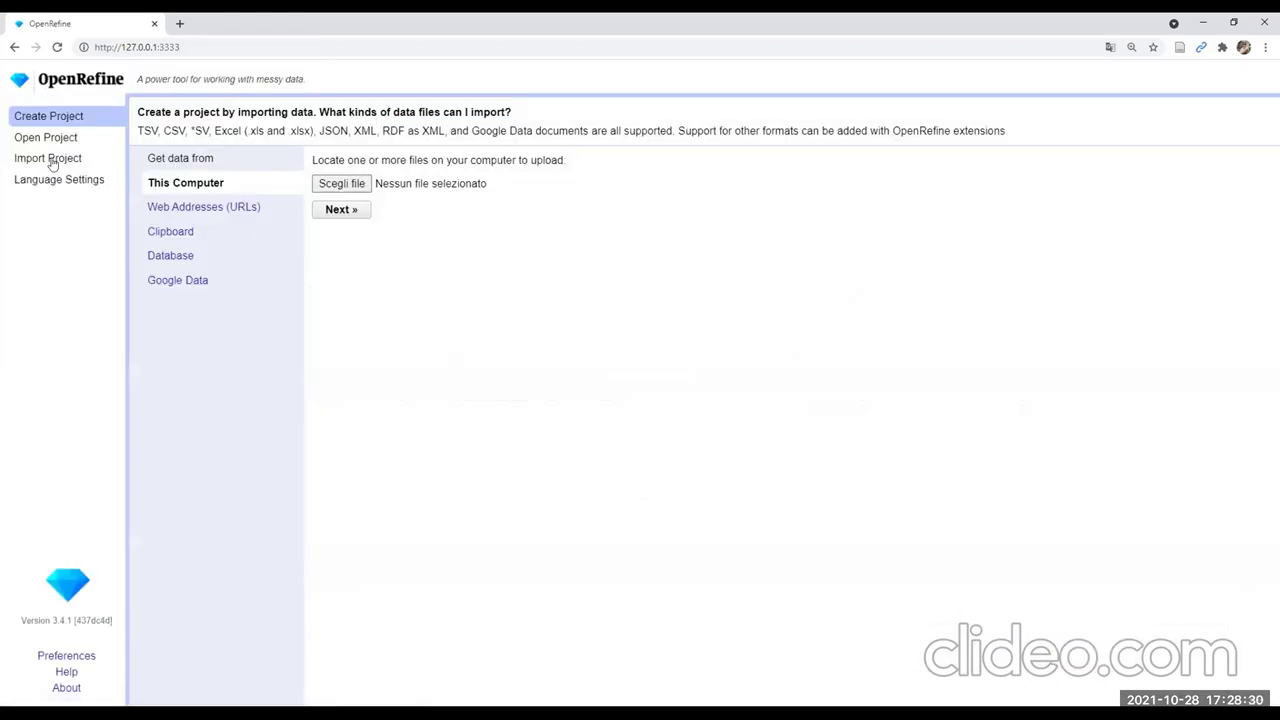
pyautogui.click(48, 140)
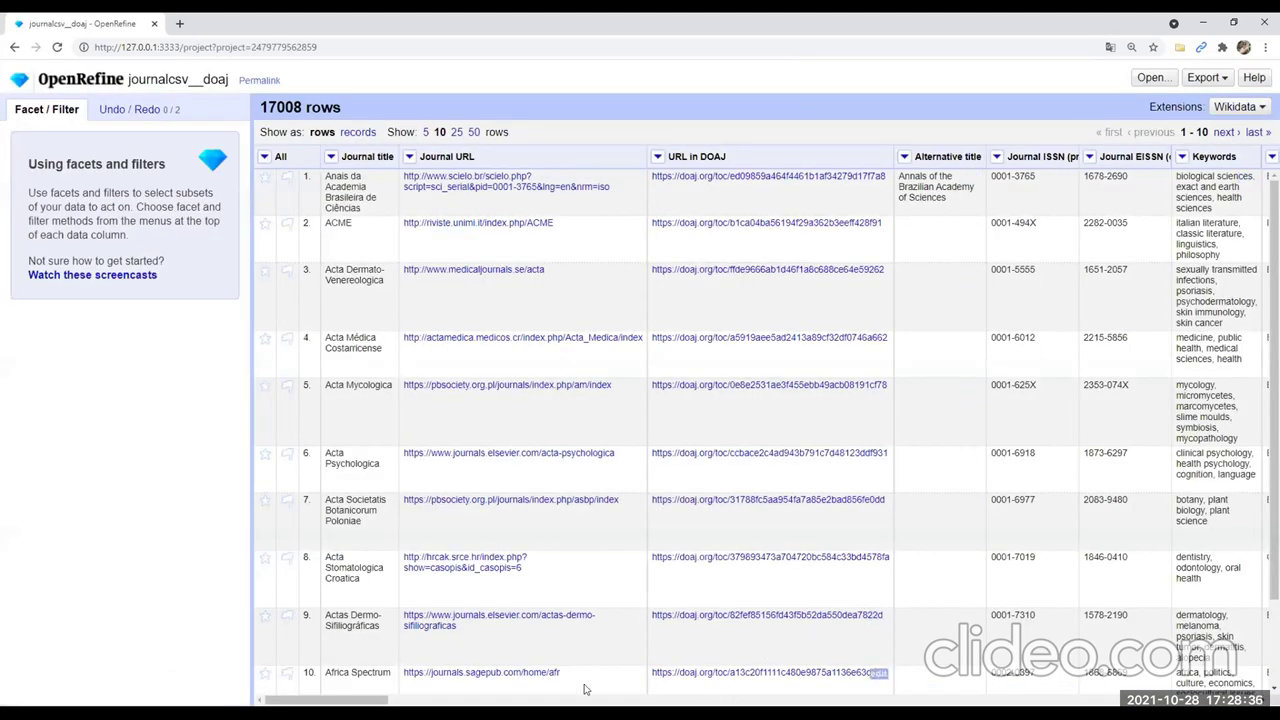
pyautogui.moveTo(320, 699); pyautogui.dragTo(421, 699)
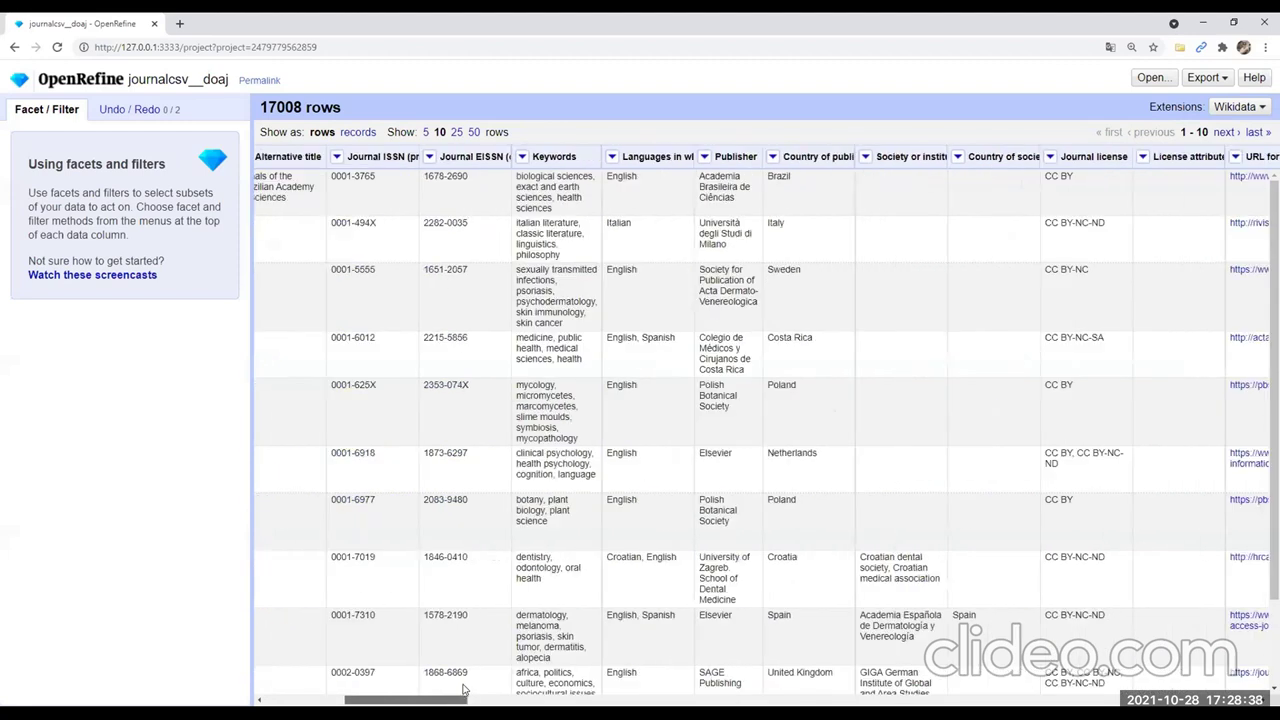
pyautogui.hscroll(-1, 415, 360)
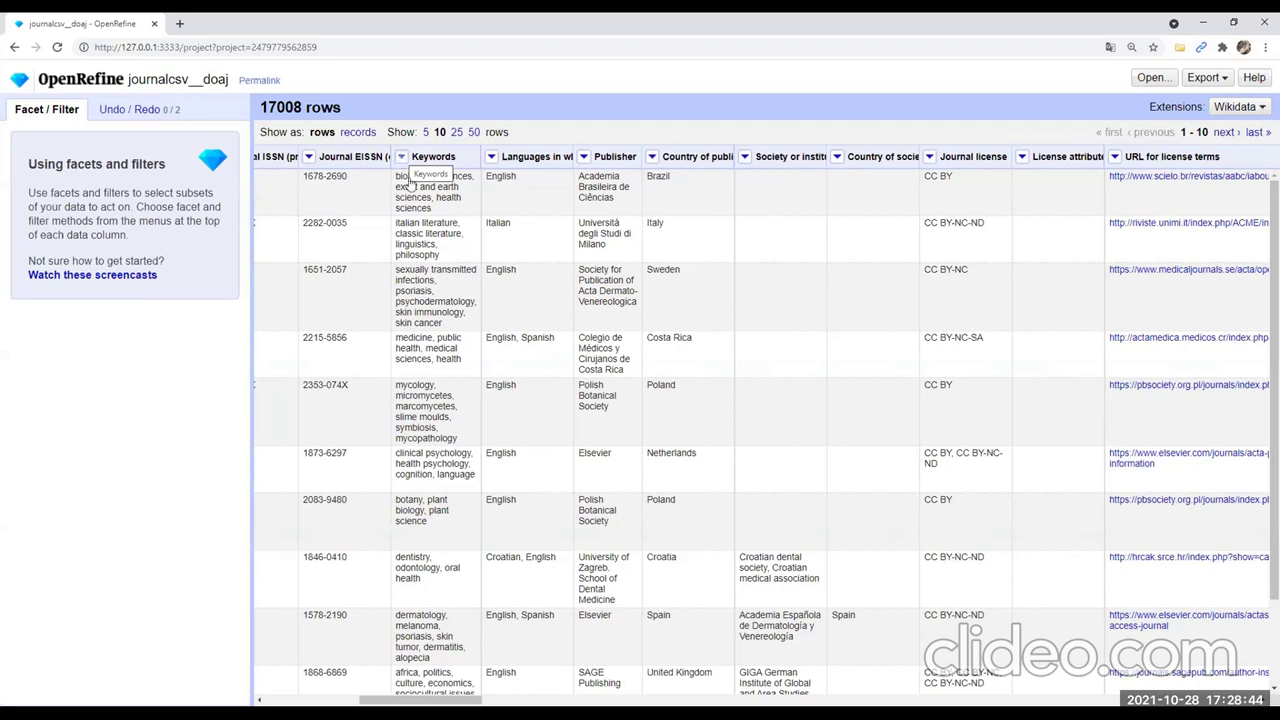
# Split the Keywords column into several columns by separator at the comma, with no column limit and the original column removed
pyautogui.click(401, 158)
pyautogui.moveTo(436, 240)
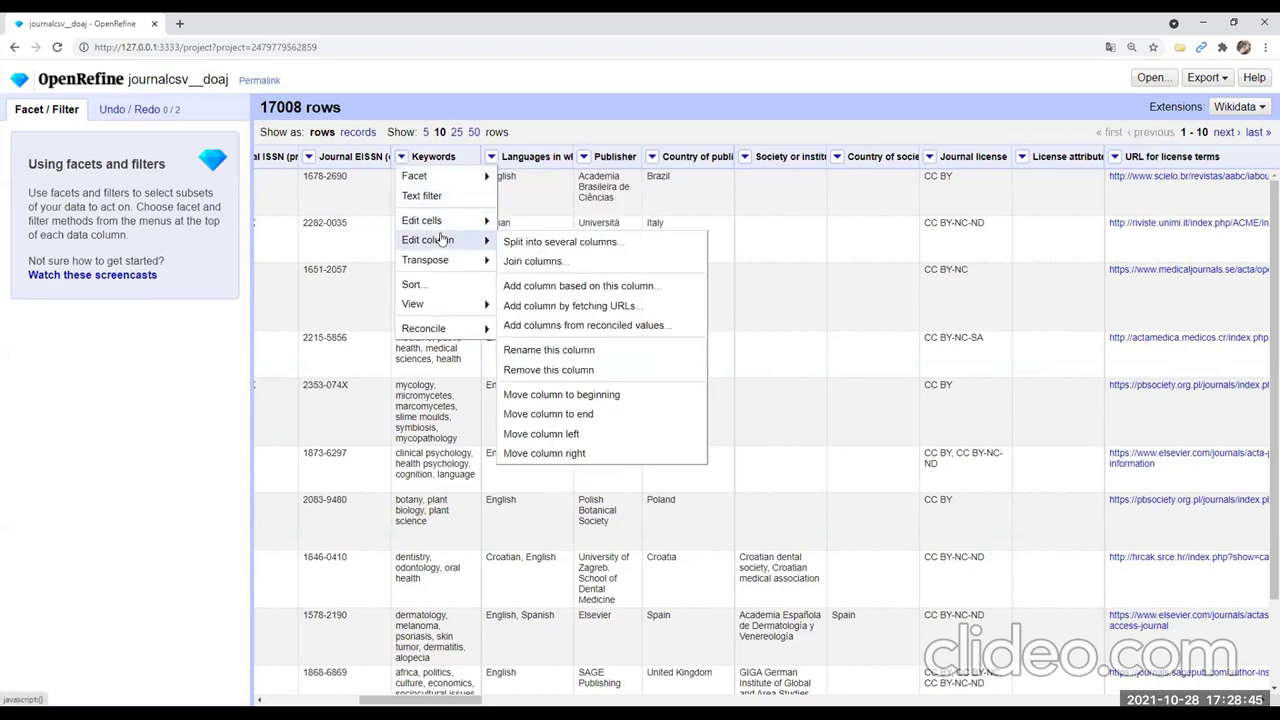
pyautogui.click(560, 242)
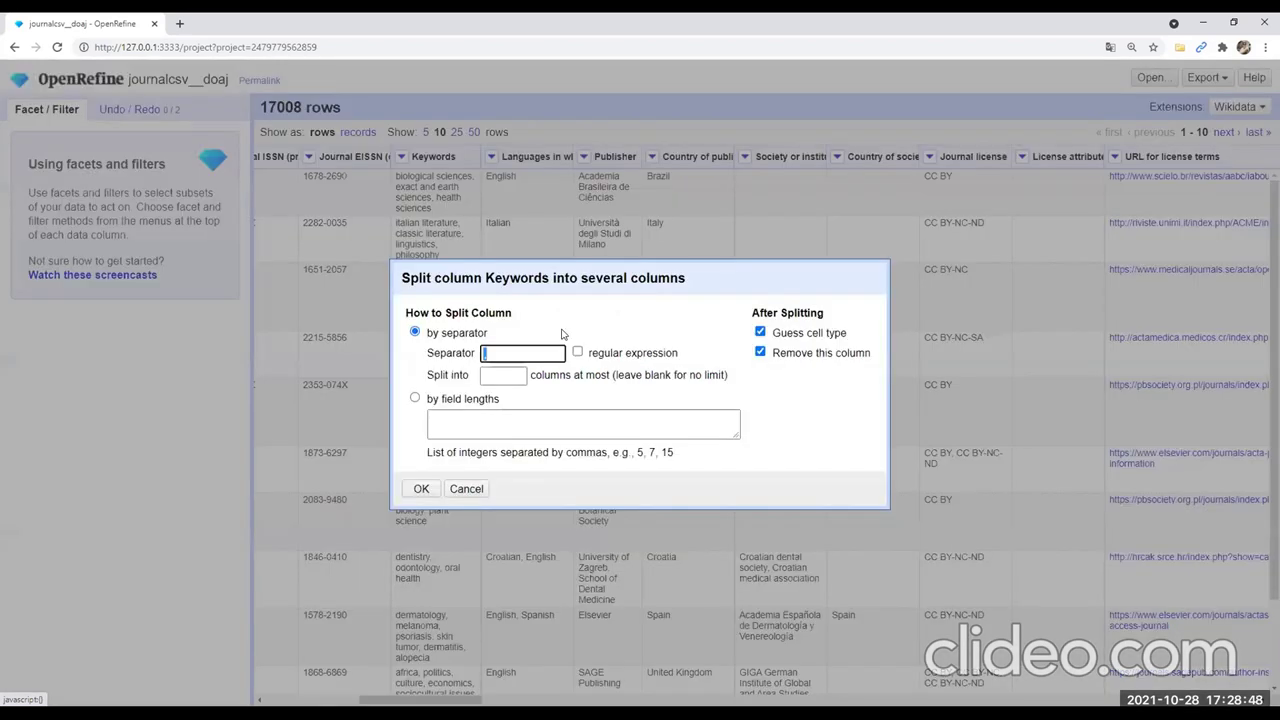
pyautogui.click(517, 347)
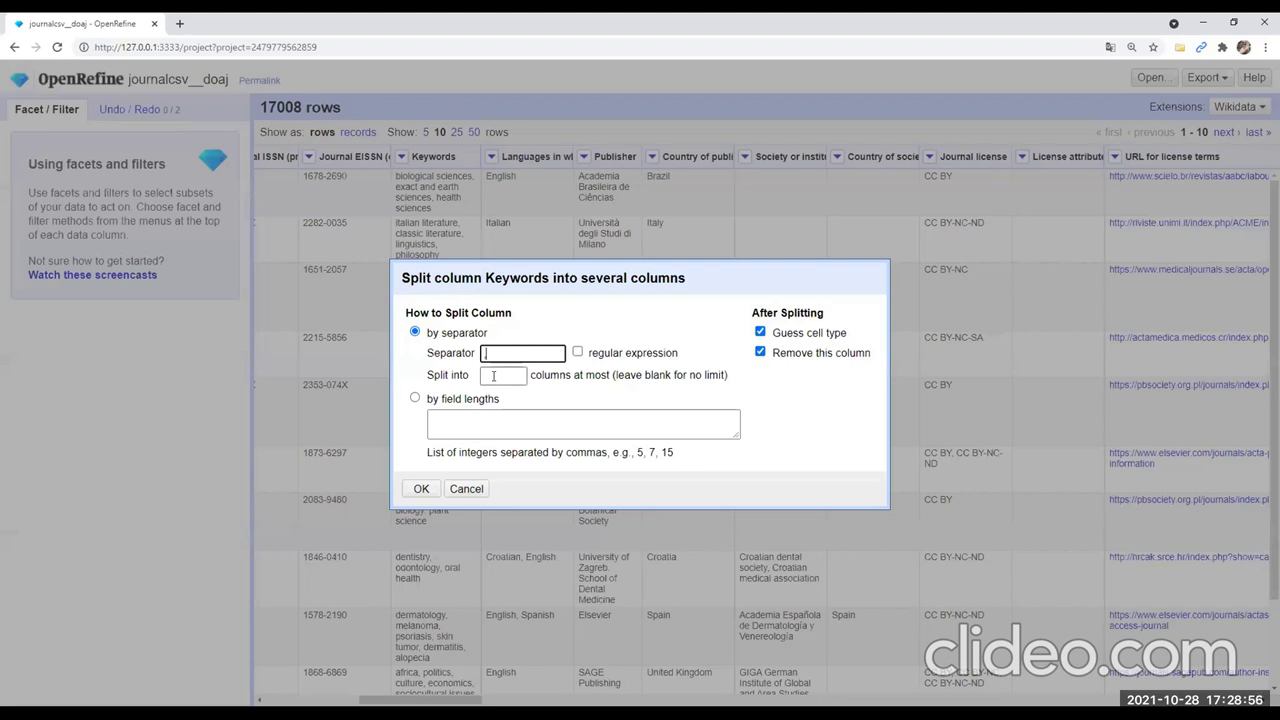
pyautogui.click(493, 376)
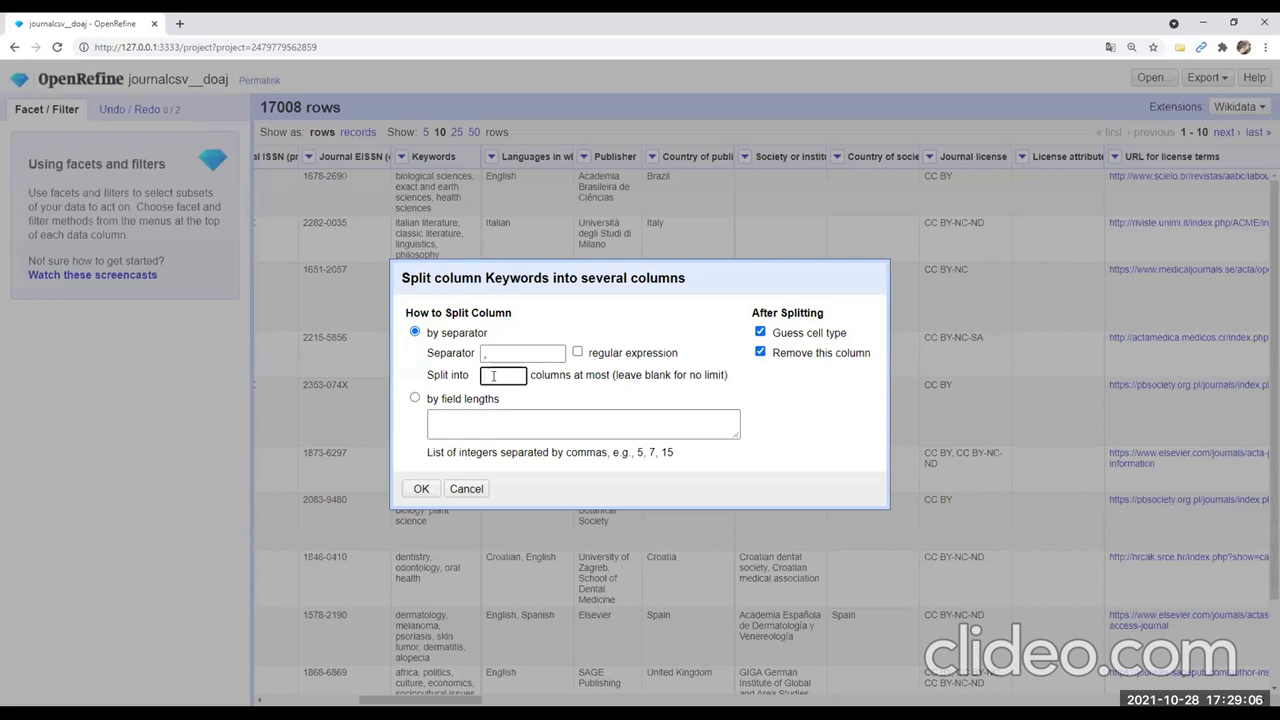
pyautogui.click(656, 375)
pyautogui.click(425, 490)
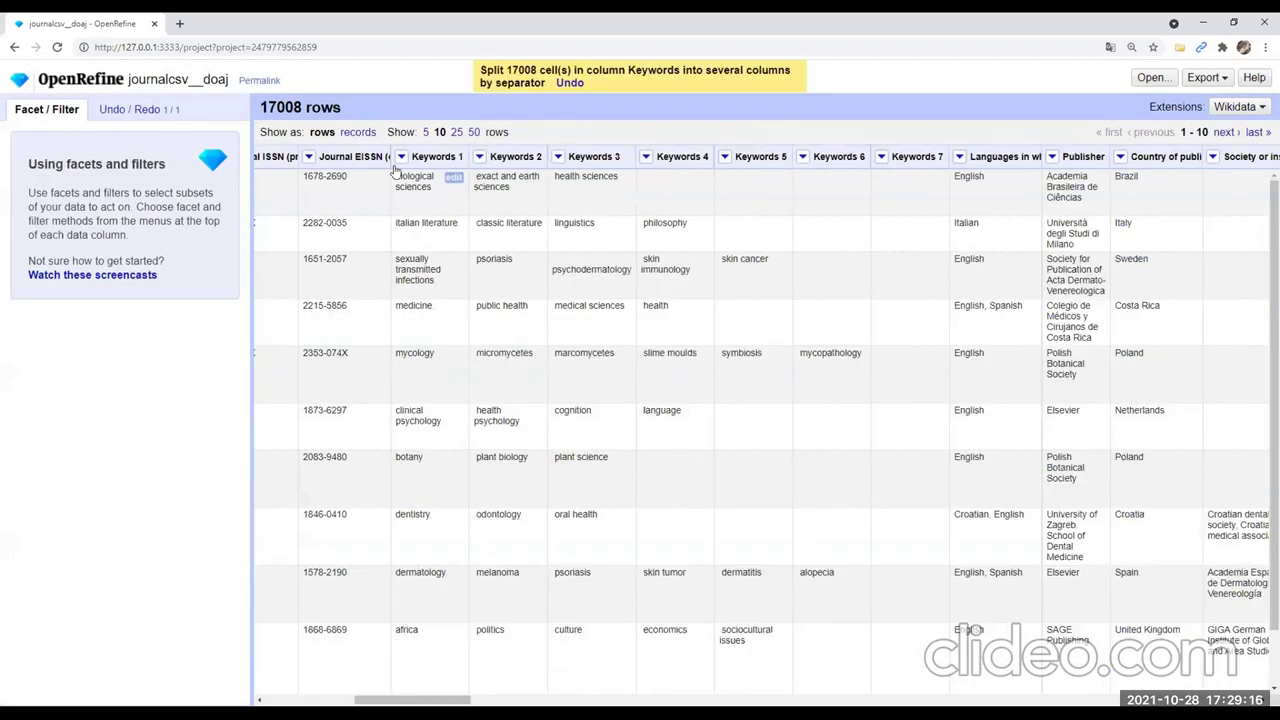
# Check the Keywords 7 column with a text facet filtered to labour, and remove the facet
pyautogui.click(883, 160)
pyautogui.moveTo(894, 177)
pyautogui.click(988, 177)
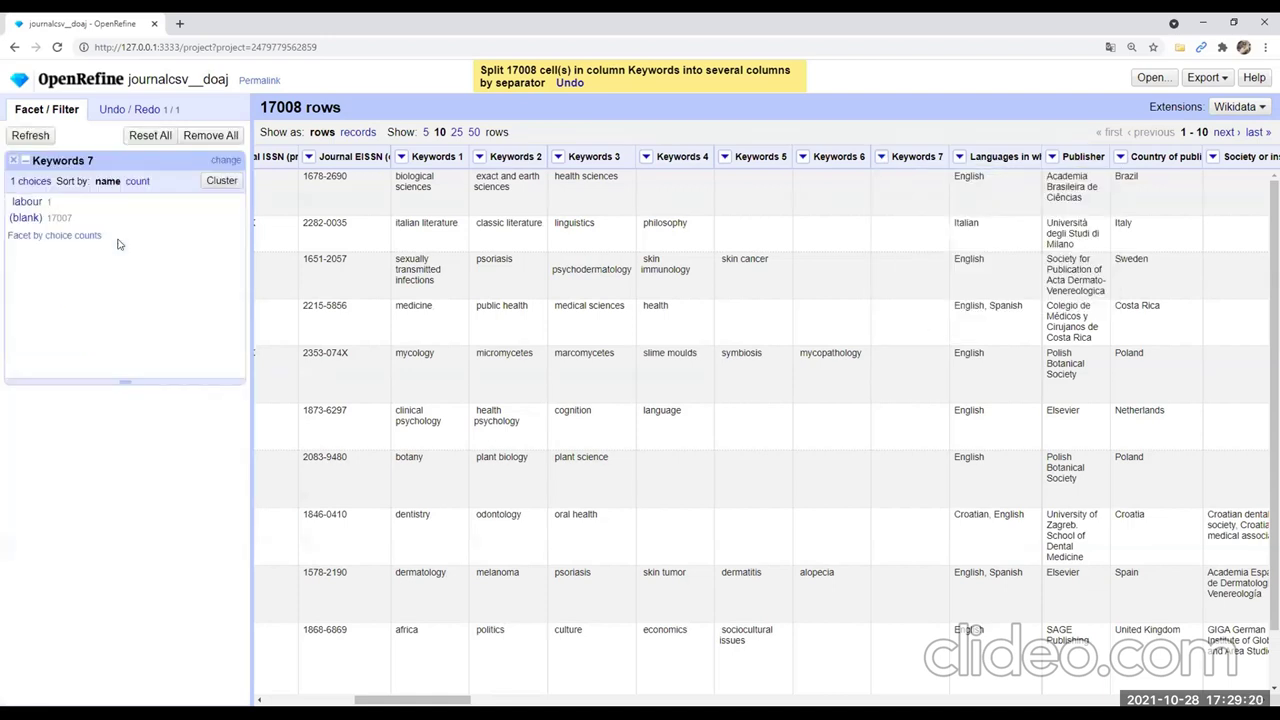
pyautogui.click(27, 202)
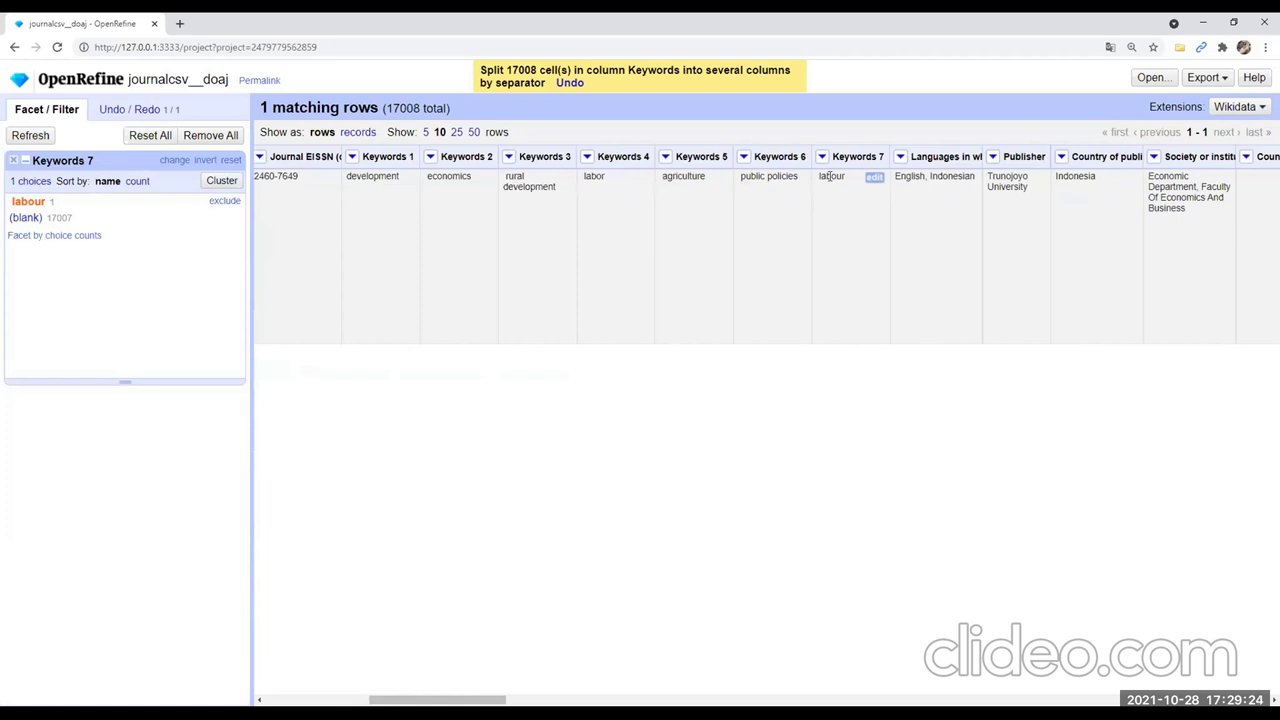
pyautogui.click(13, 160)
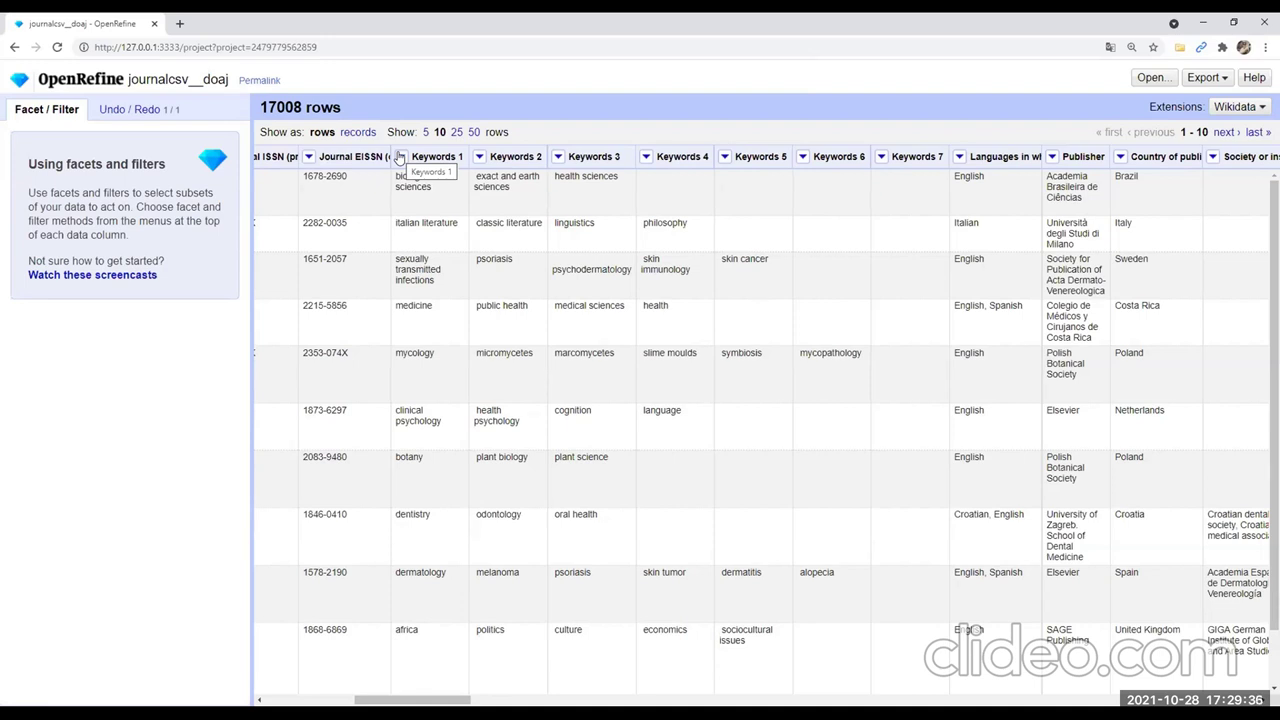
# Try to add a column based on Languages in which the journal accepts manuscripts, using the GREL expression value and no column name
pyautogui.click(1053, 160)
pyautogui.moveTo(1063, 240)
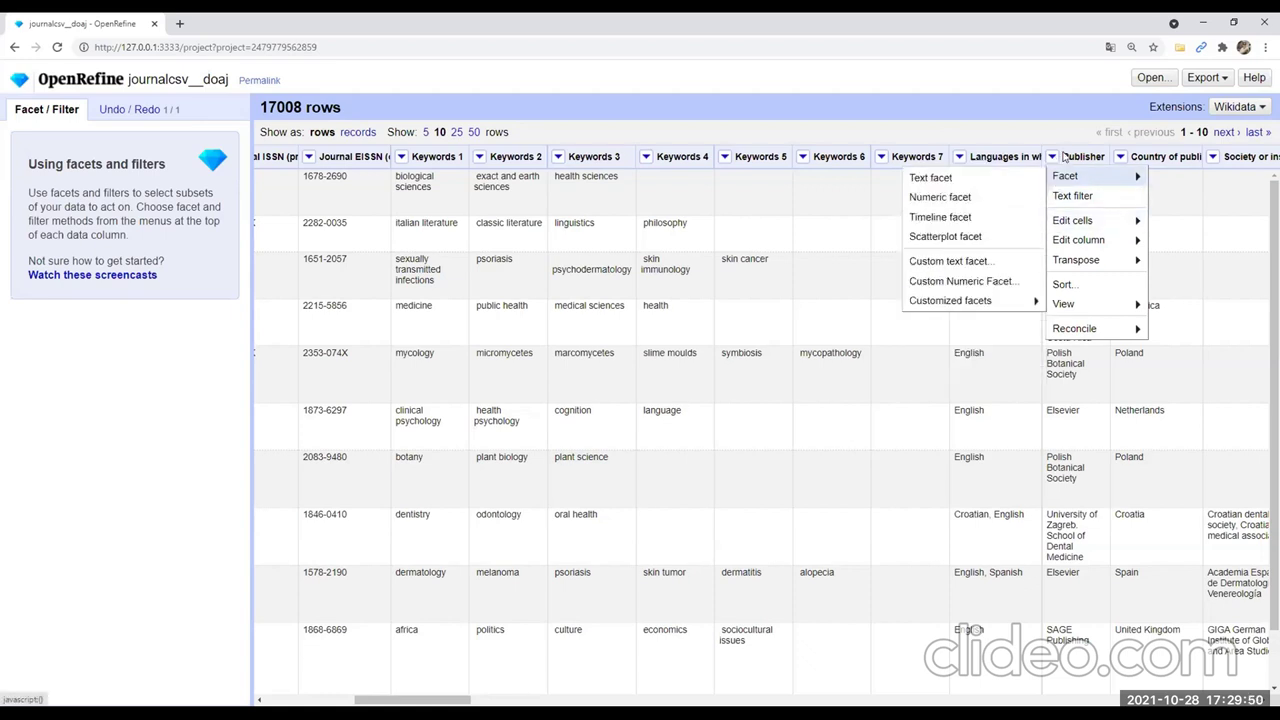
pyautogui.click(960, 157)
pyautogui.click(960, 157)
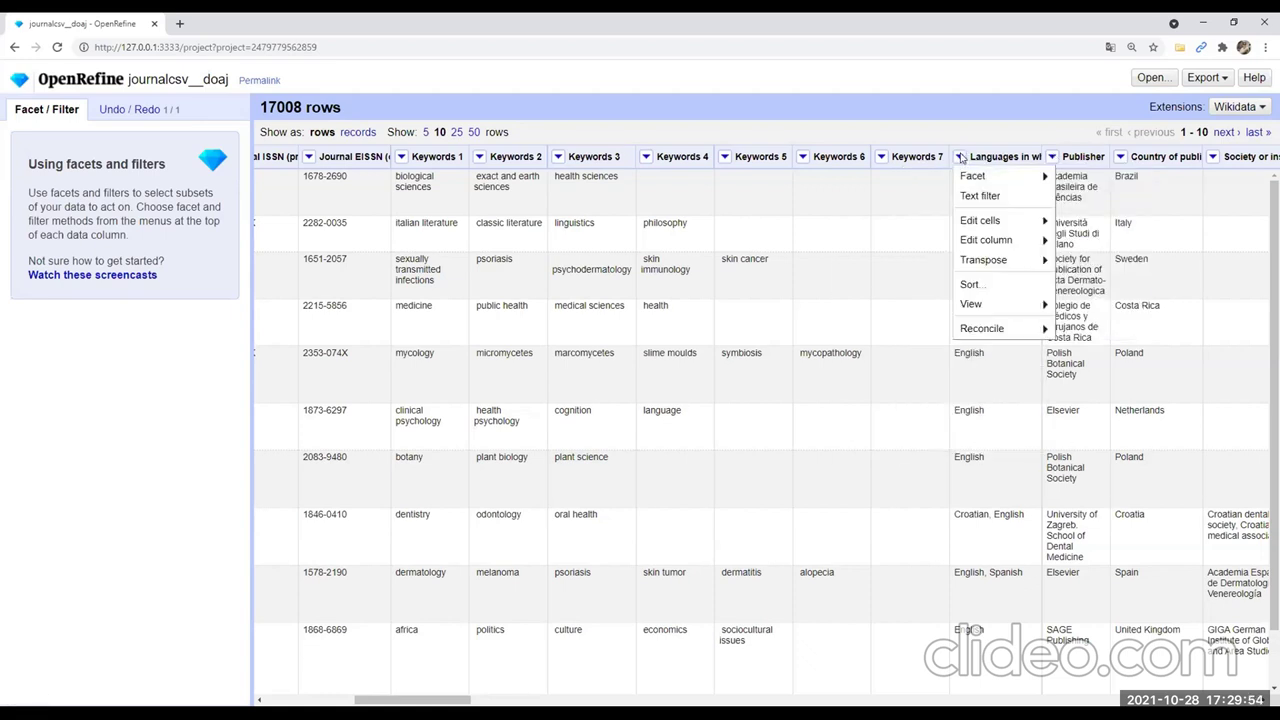
pyautogui.moveTo(980, 245)
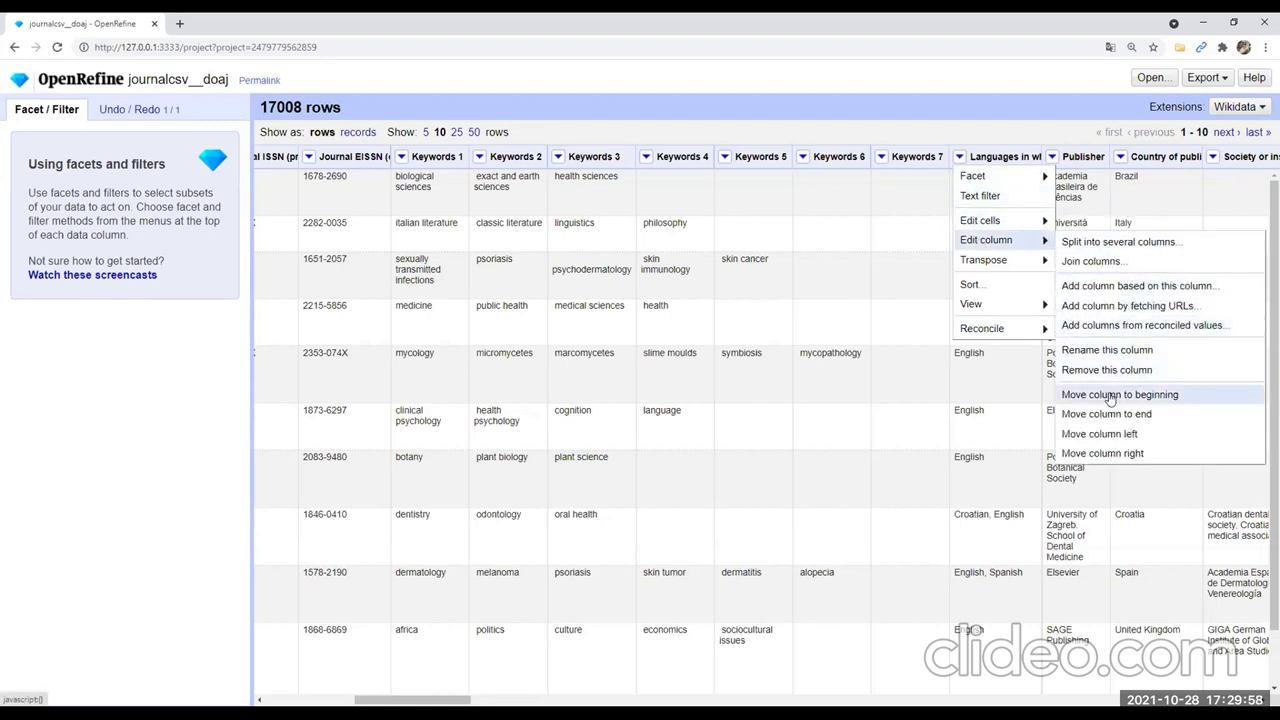
pyautogui.click(1104, 285)
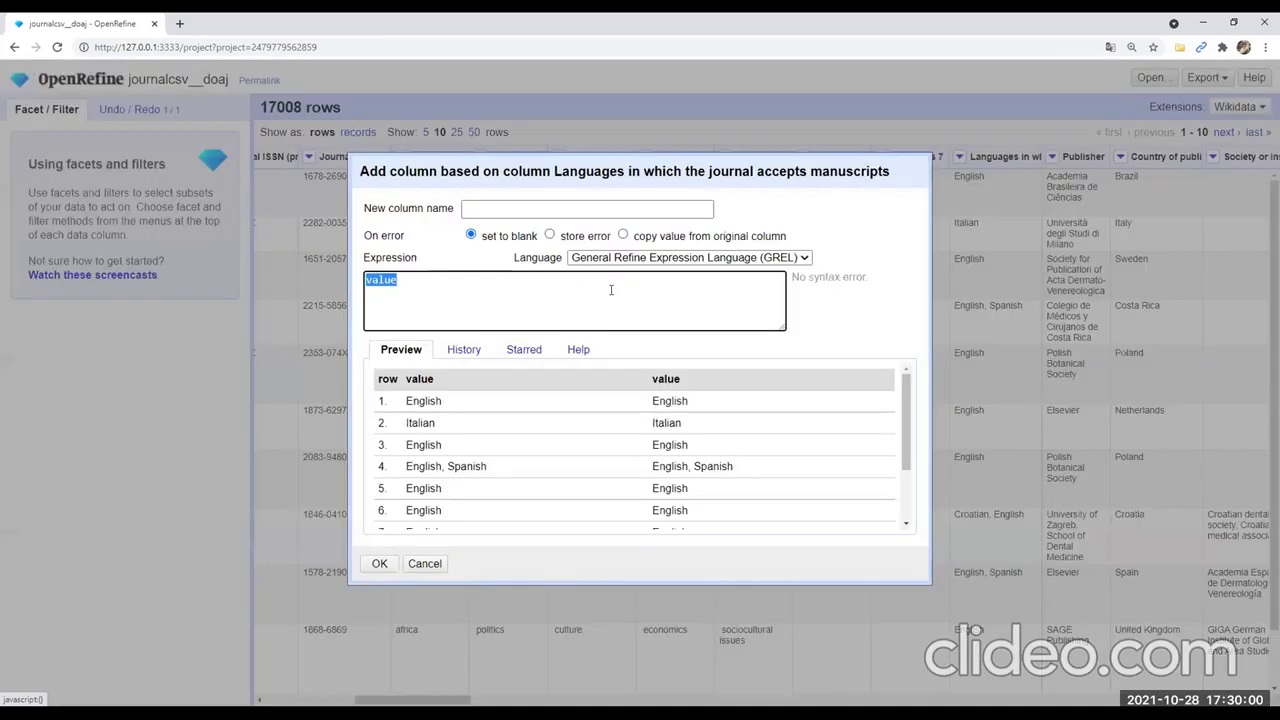
pyautogui.click(443, 287)
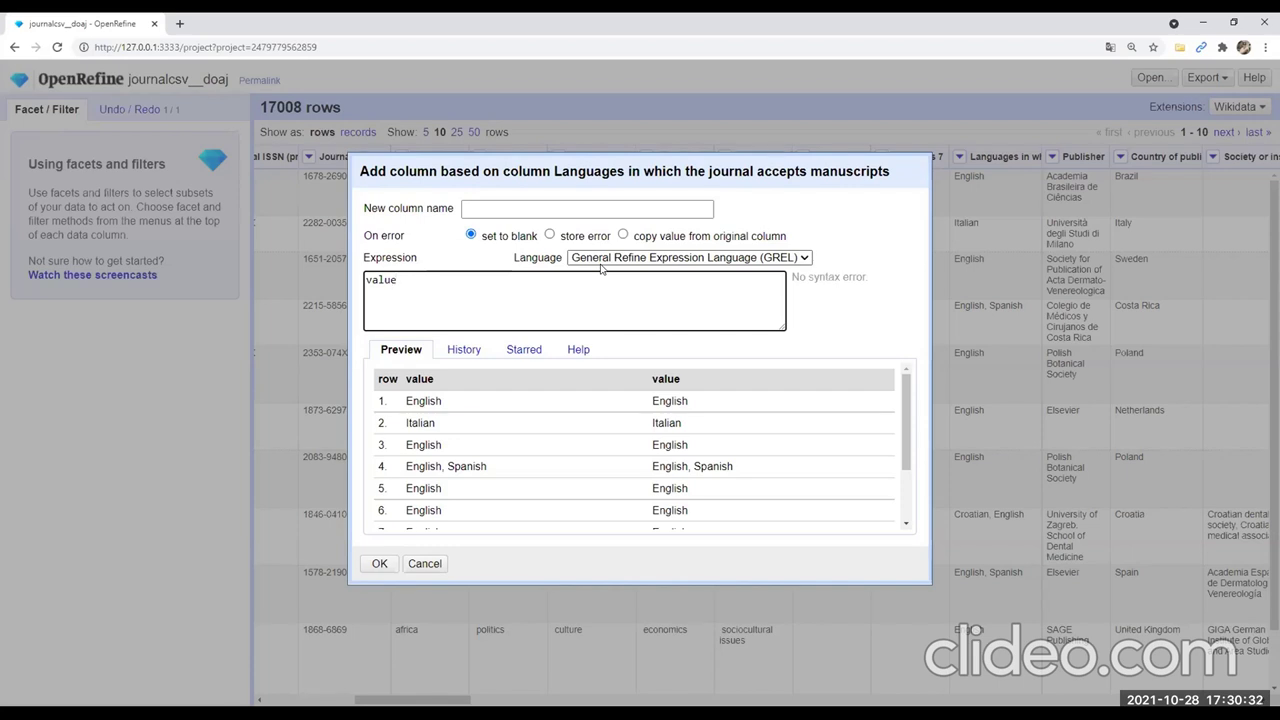
pyautogui.click(377, 565)
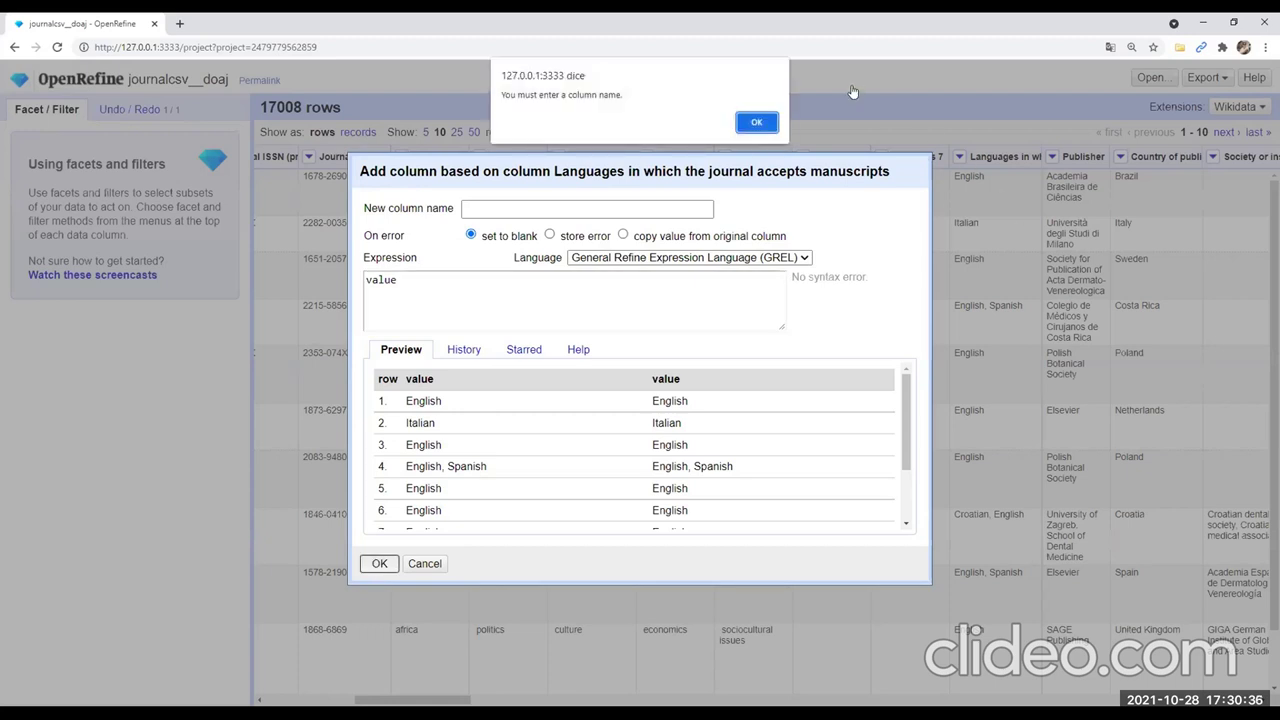
pyautogui.click(757, 121)
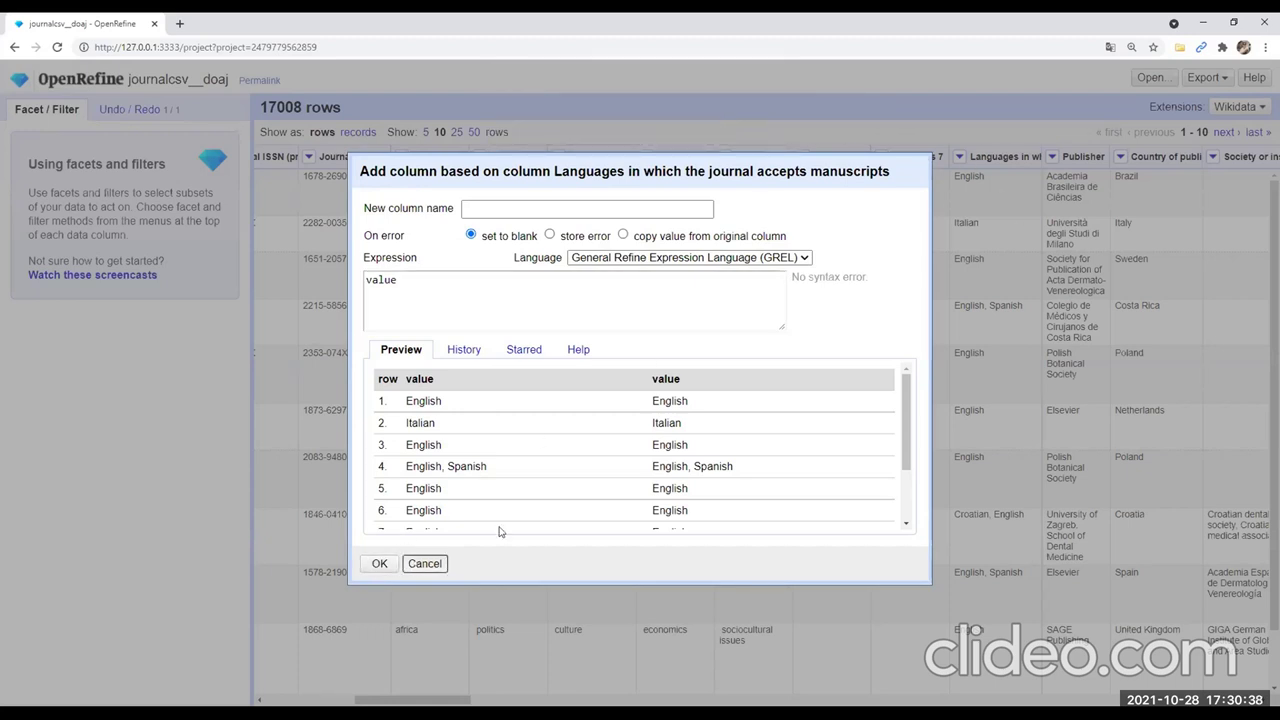
pyautogui.press('Escape')
# Start a column join from the Languages in which the journal accepts manuscripts column, leaving it and Journal title deselected
pyautogui.click(958, 158)
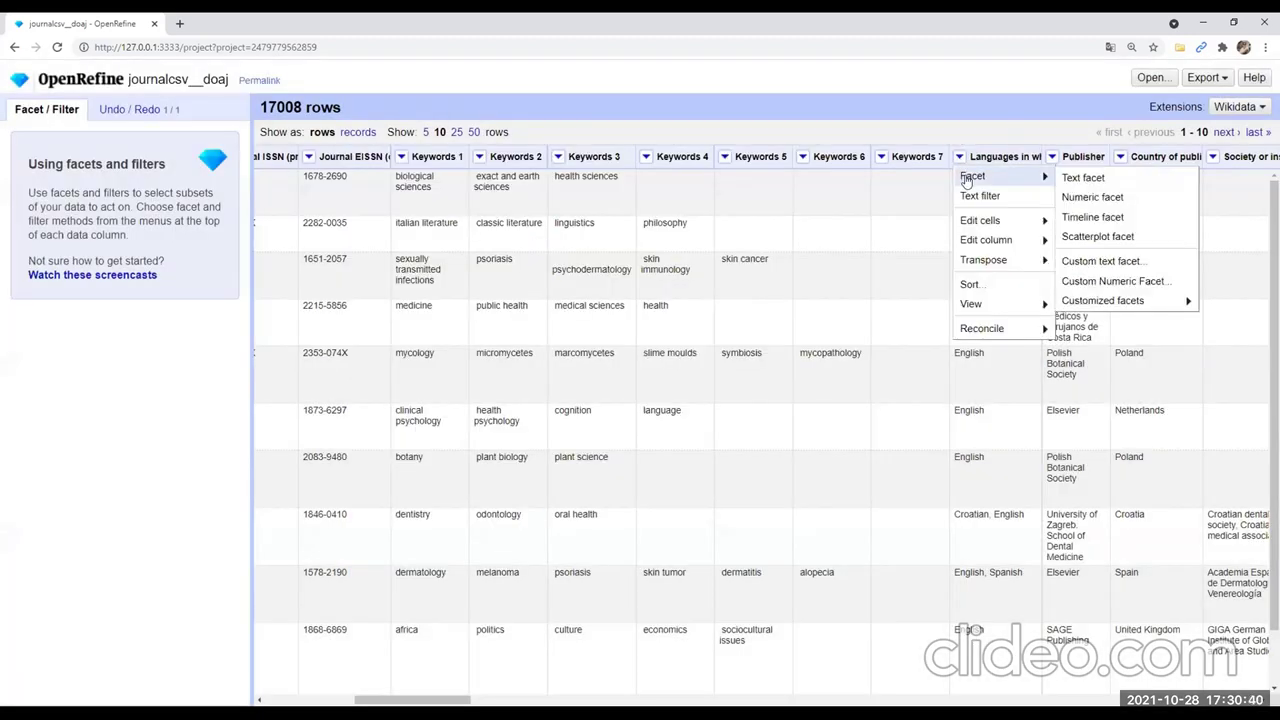
pyautogui.moveTo(988, 262)
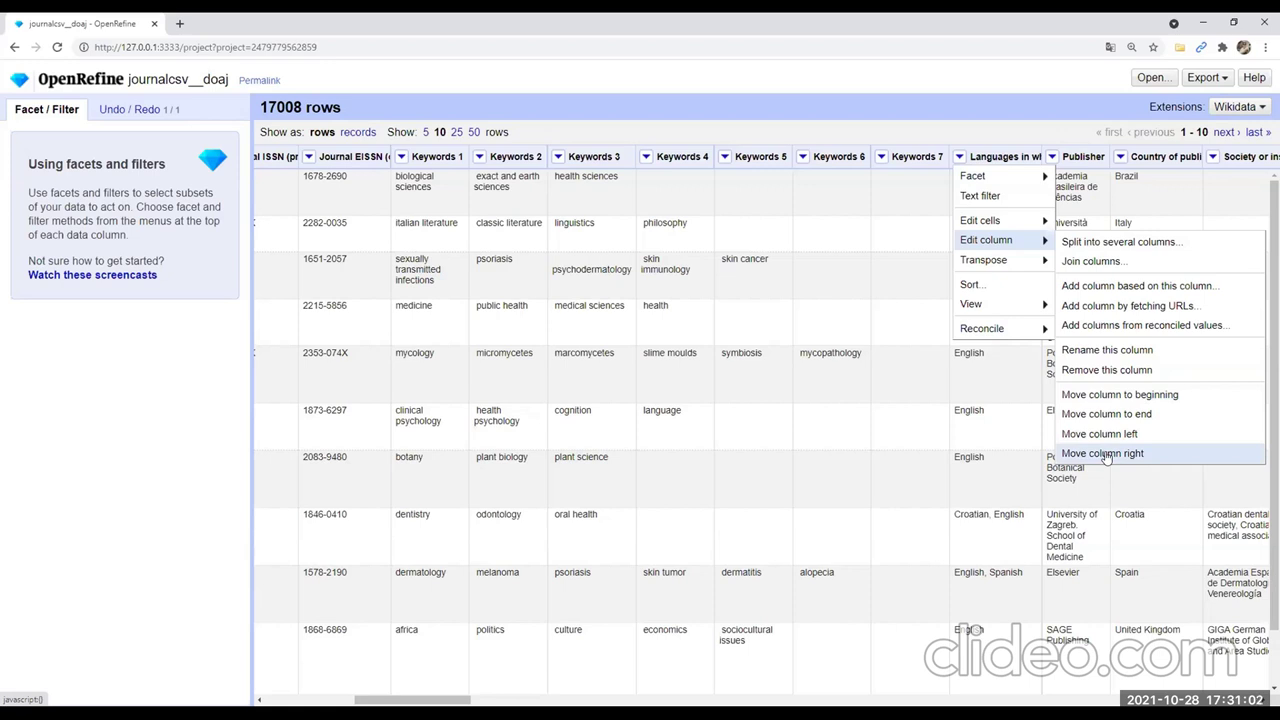
pyautogui.click(1103, 263)
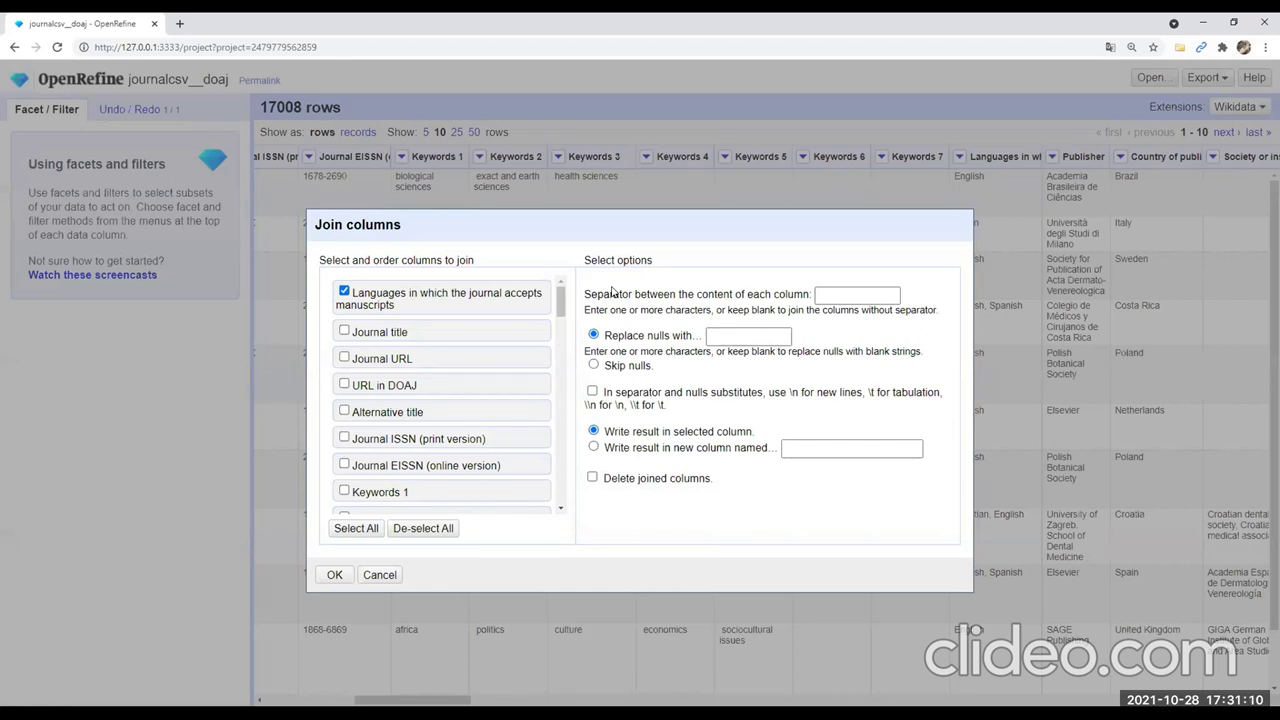
pyautogui.click(344, 330)
pyautogui.click(344, 291)
pyautogui.click(344, 330)
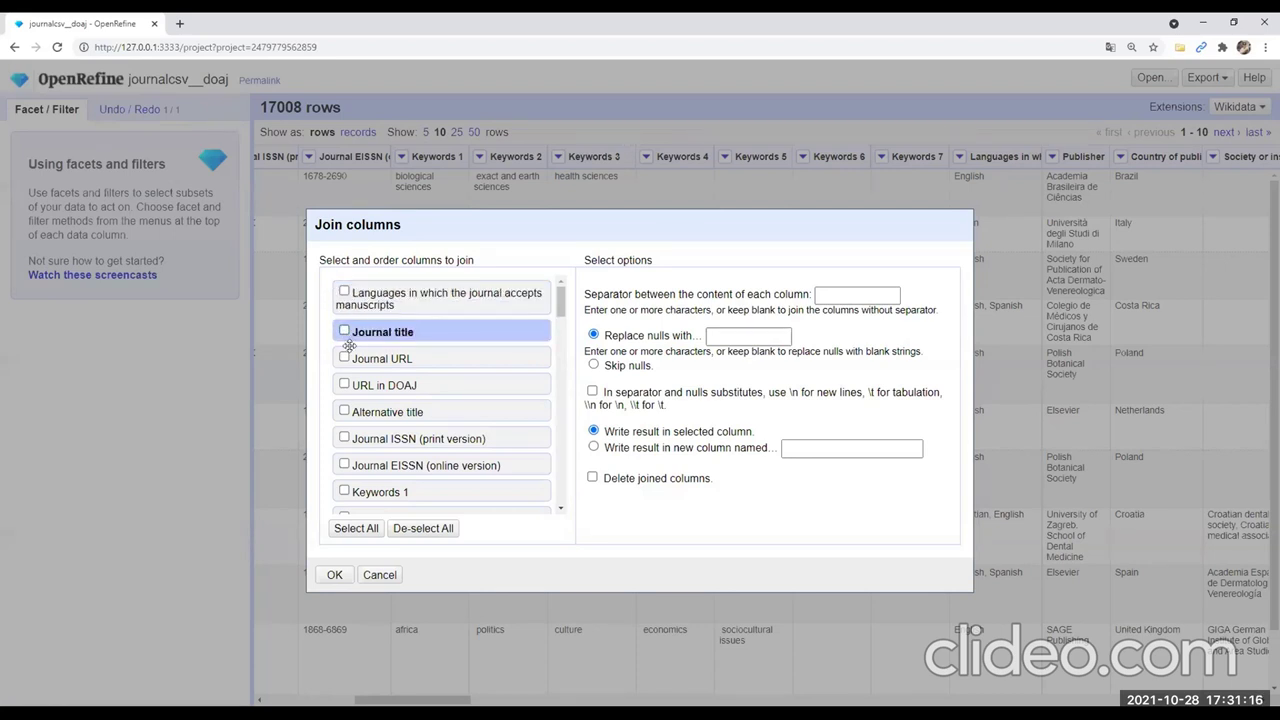
# Join Keywords 1 and Keywords 2 with "-" as separator, writing the result in the selected languages column
pyautogui.scroll(-1, 360, 376)
pyautogui.click(344, 425)
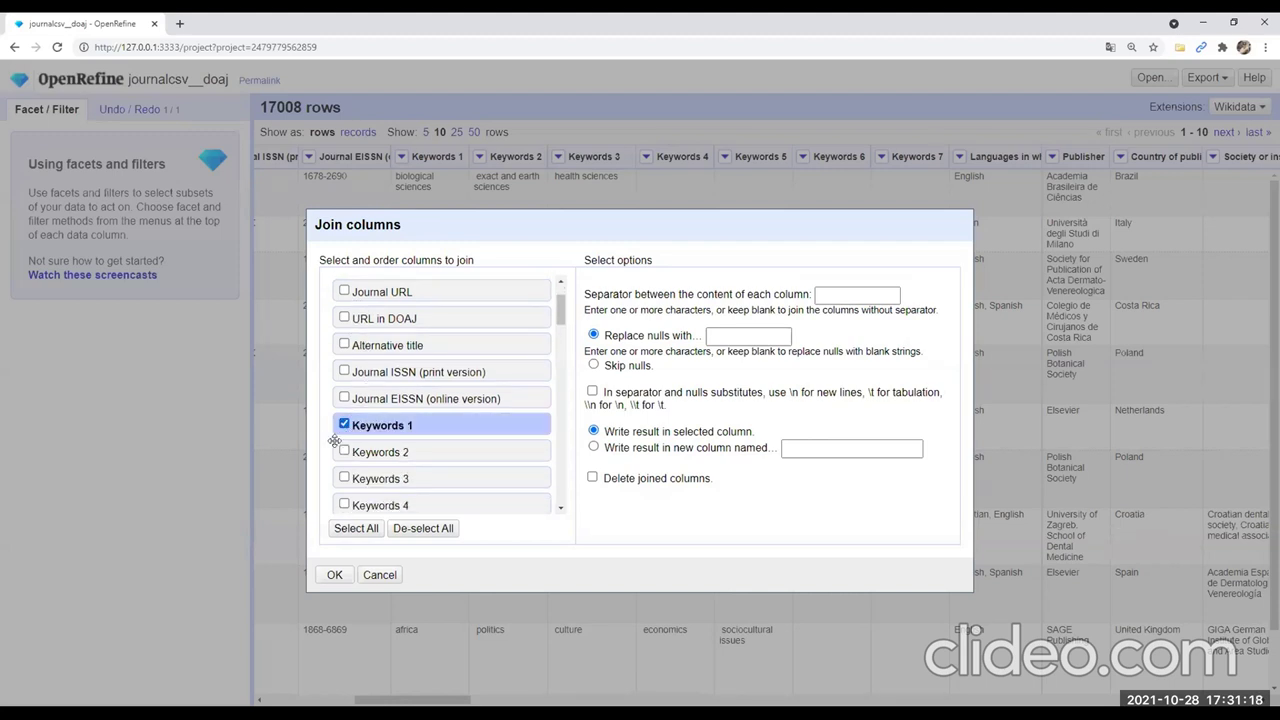
pyautogui.click(344, 451)
pyautogui.click(826, 294)
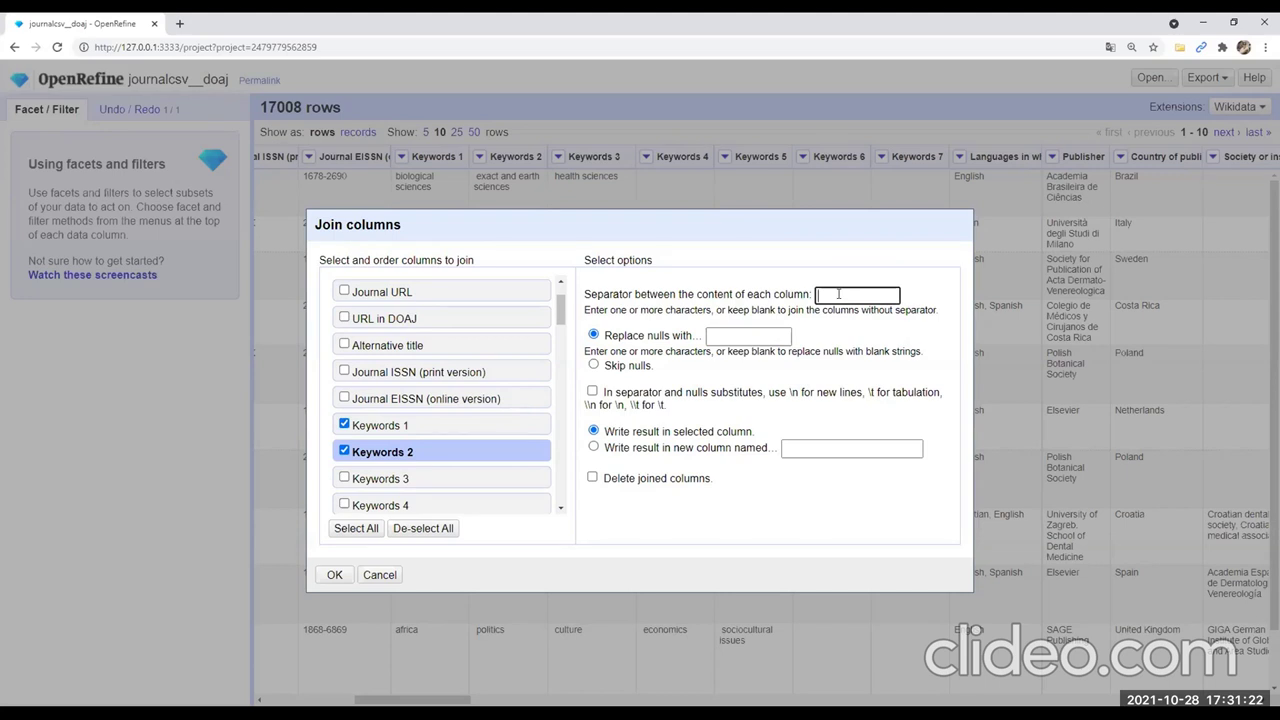
pyautogui.write('-')
pyautogui.click(335, 574)
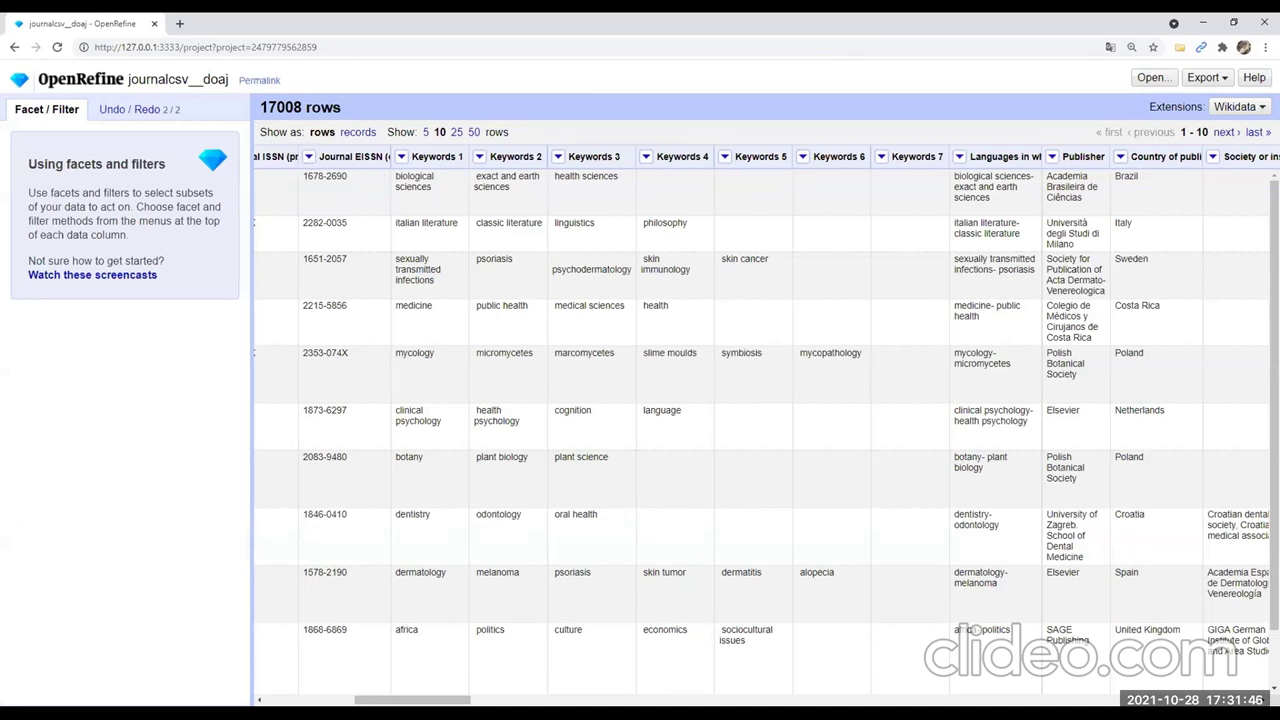
# Open the existing Congressi_AIB project and show 50 records per page
pyautogui.hscroll(-1, 291, 695)
pyautogui.hscroll(-8, 291, 695)
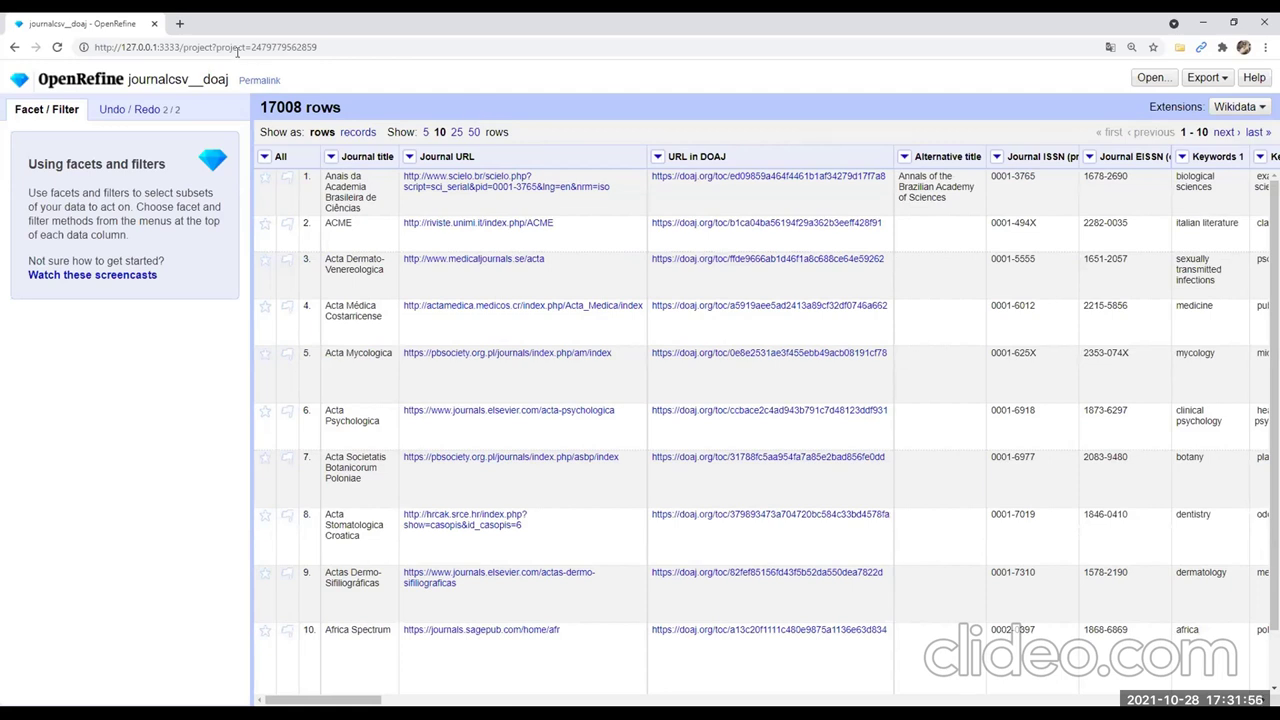
pyautogui.click(18, 81)
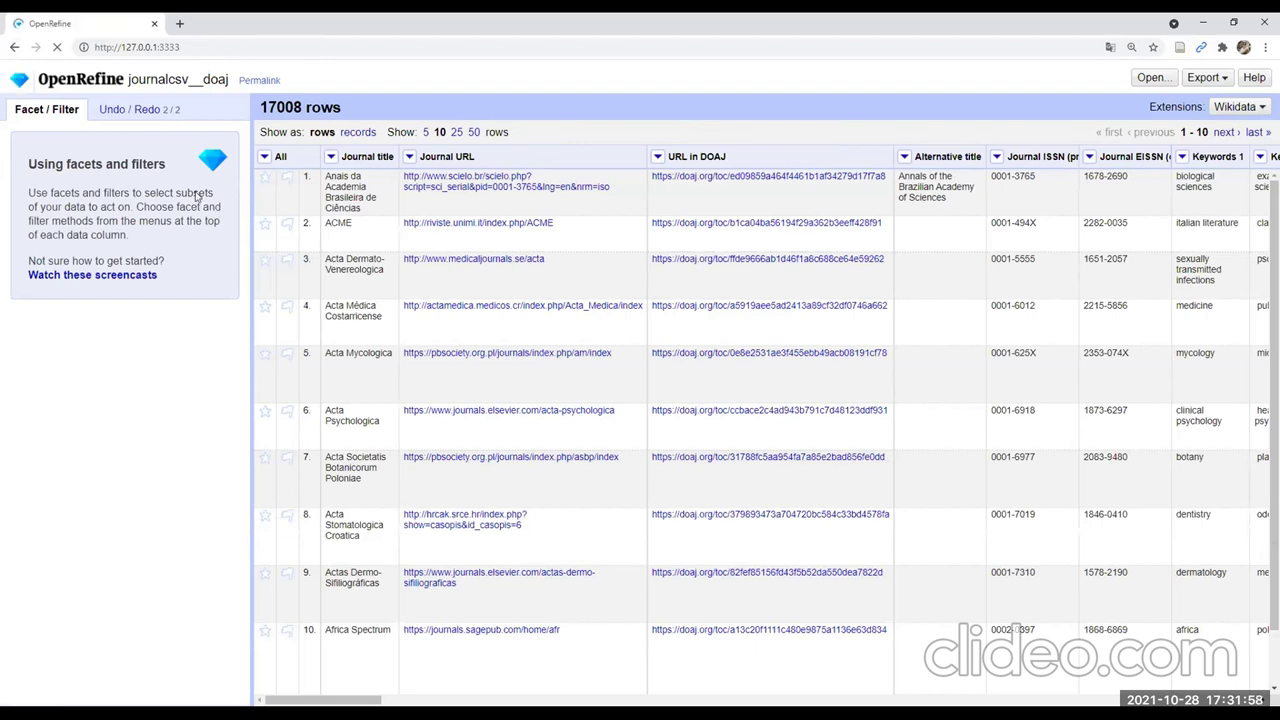
pyautogui.click(68, 140)
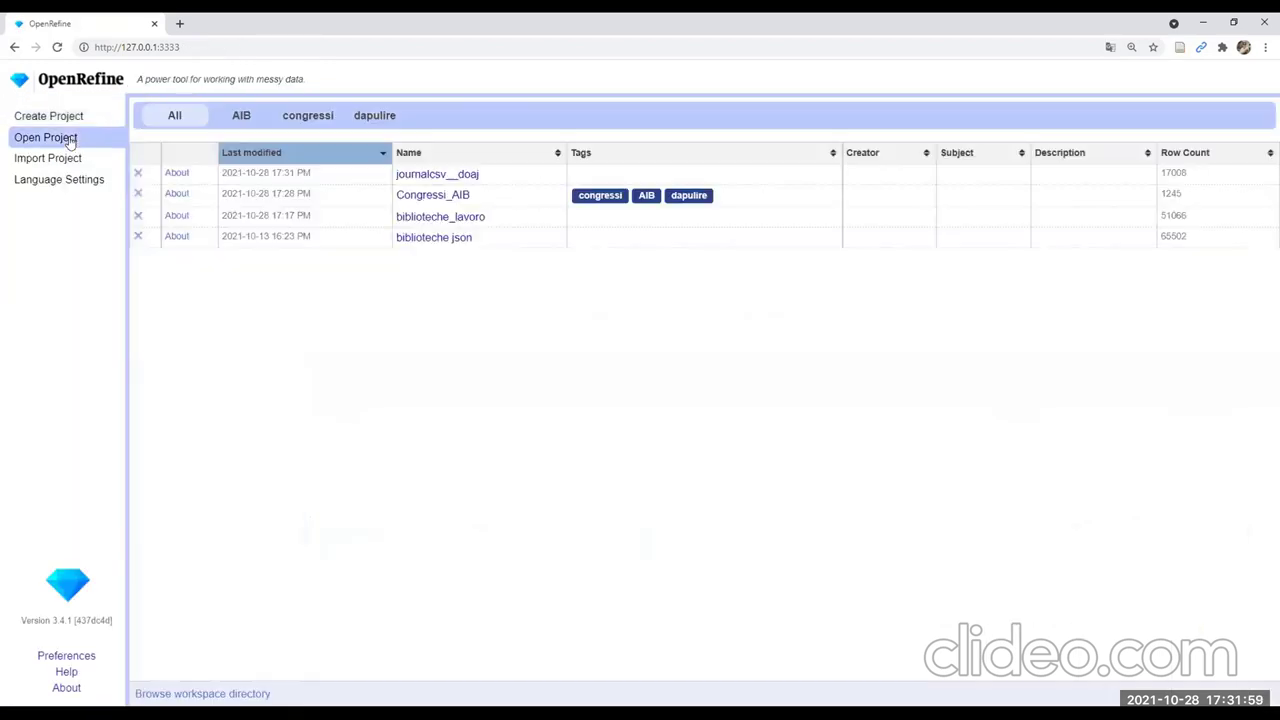
pyautogui.click(435, 199)
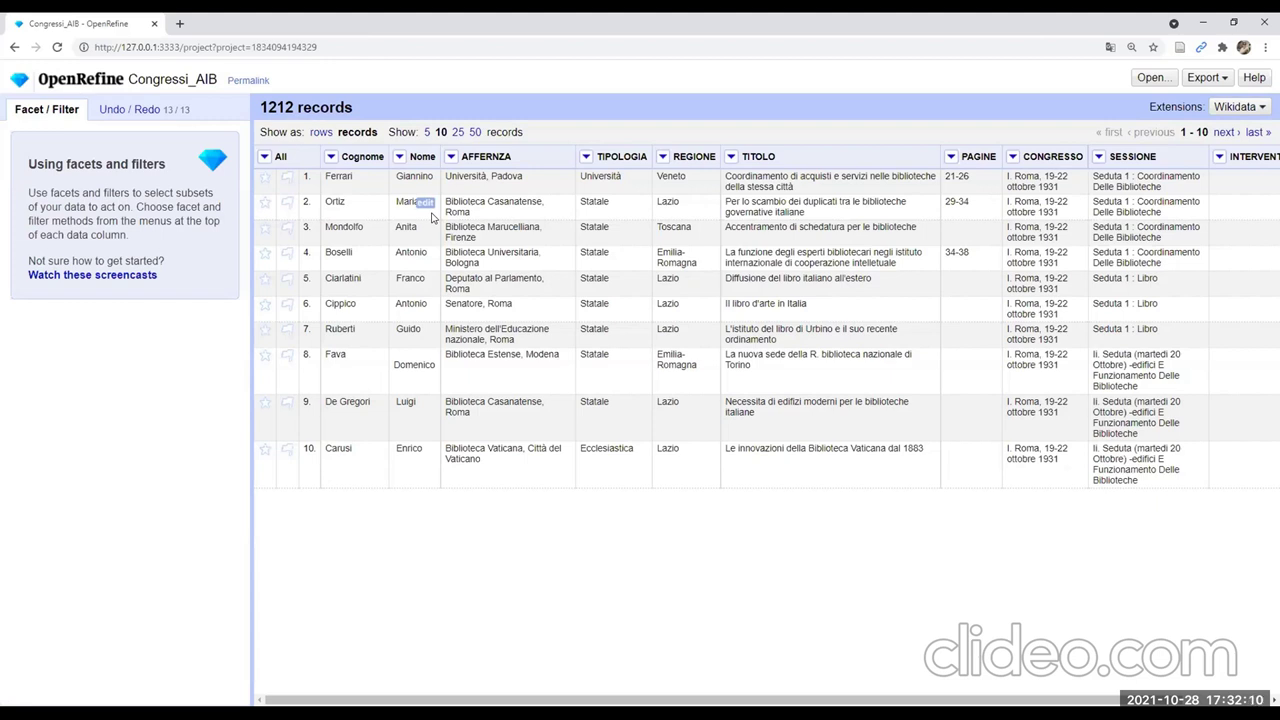
pyautogui.click(475, 132)
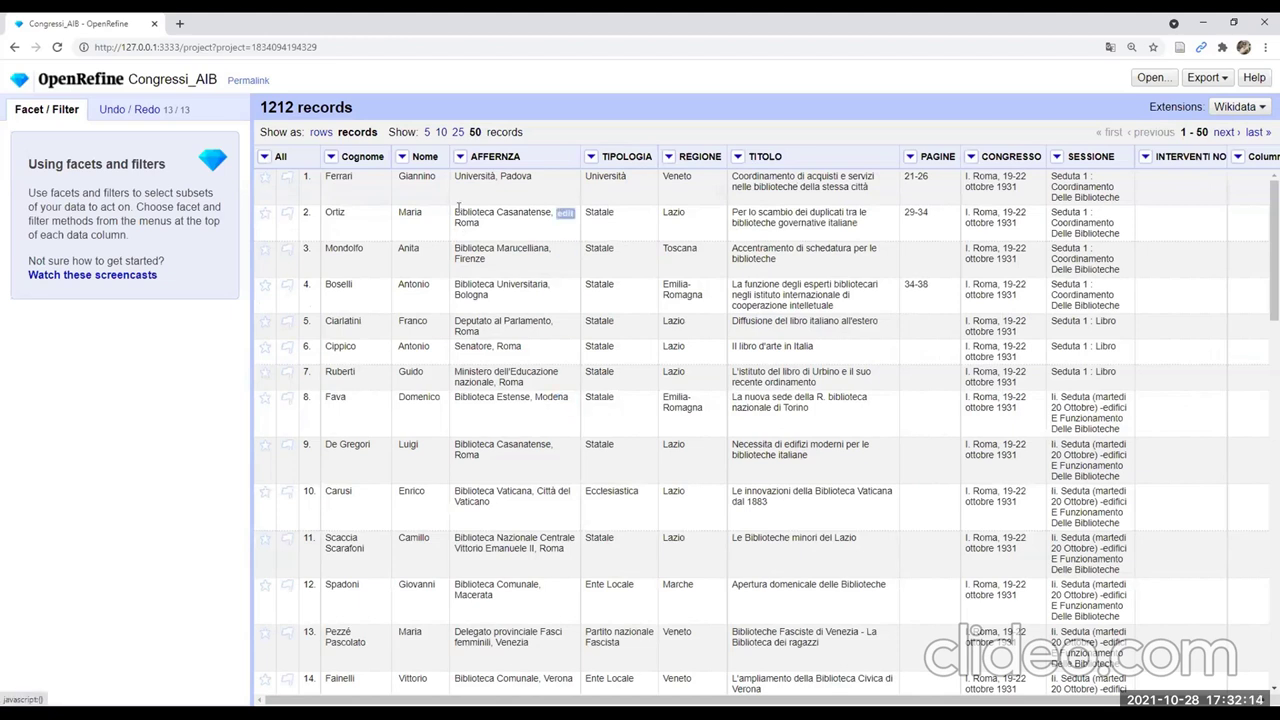
# Split the AFFERNZA column into several columns at the comma separator, removing the original column
pyautogui.scroll(-5, 478, 372)
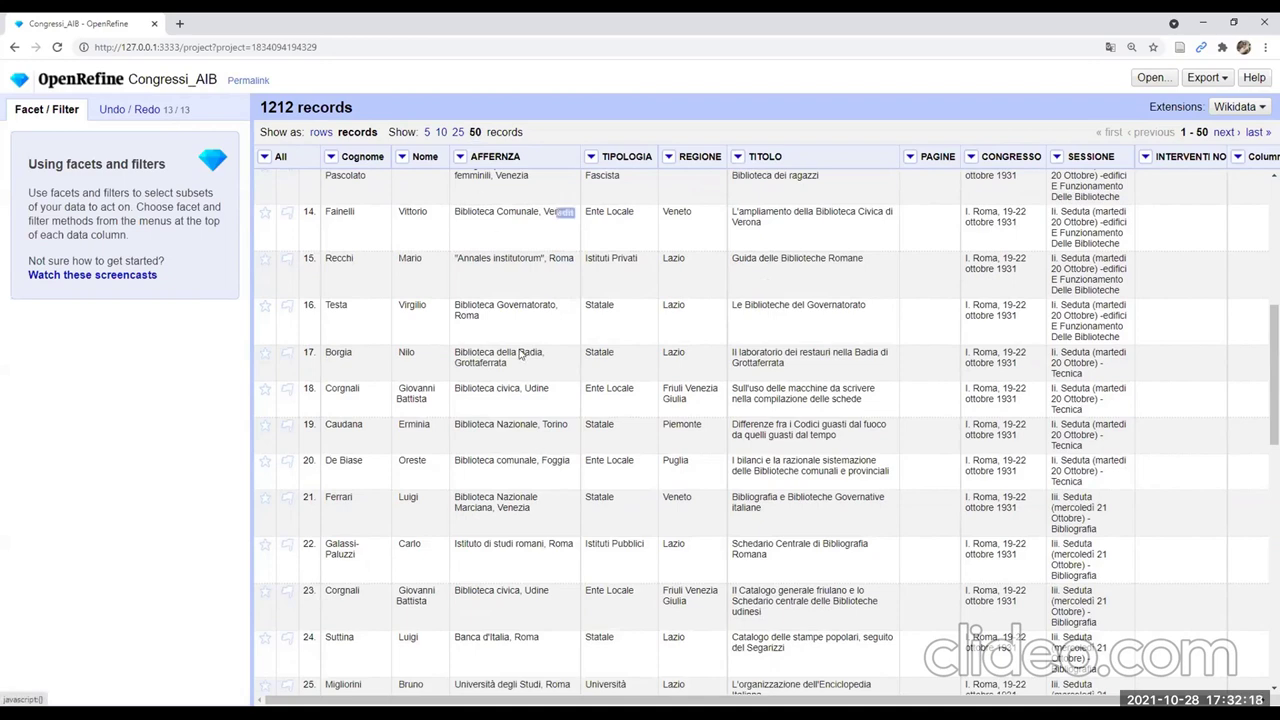
pyautogui.scroll(-2, 531, 400)
pyautogui.scroll(7, 531, 408)
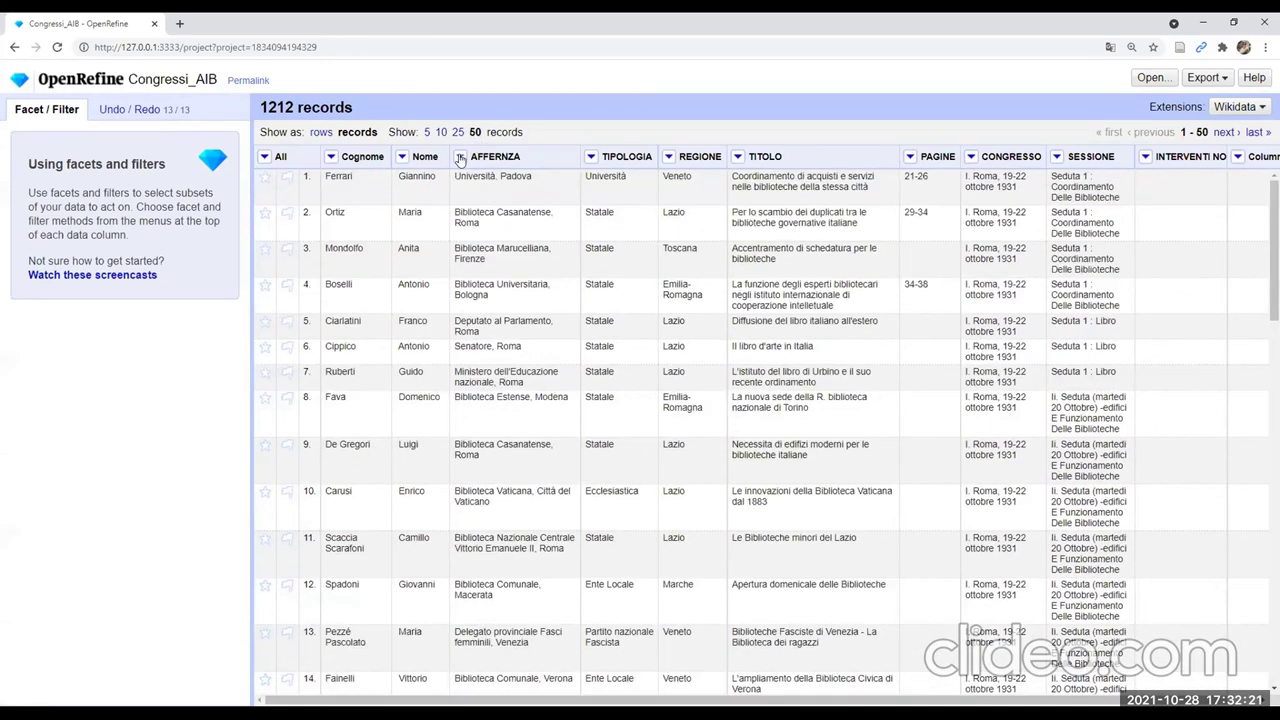
pyautogui.click(461, 157)
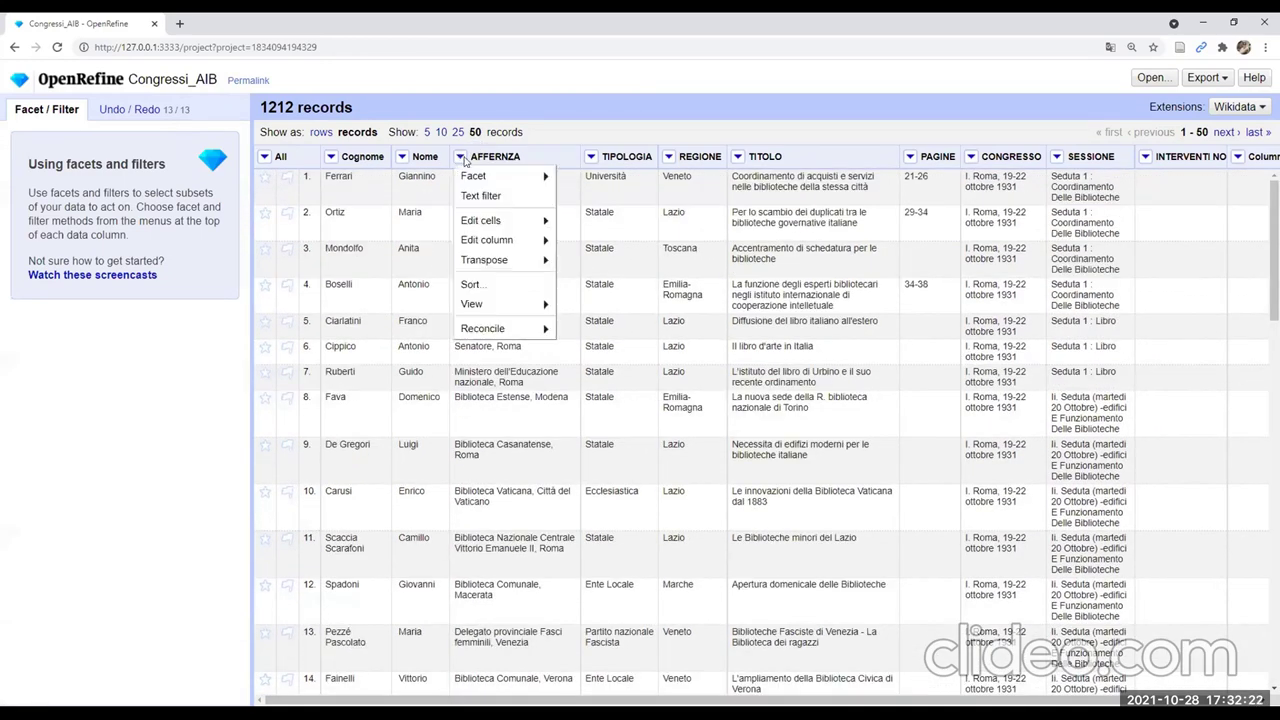
pyautogui.moveTo(486, 240)
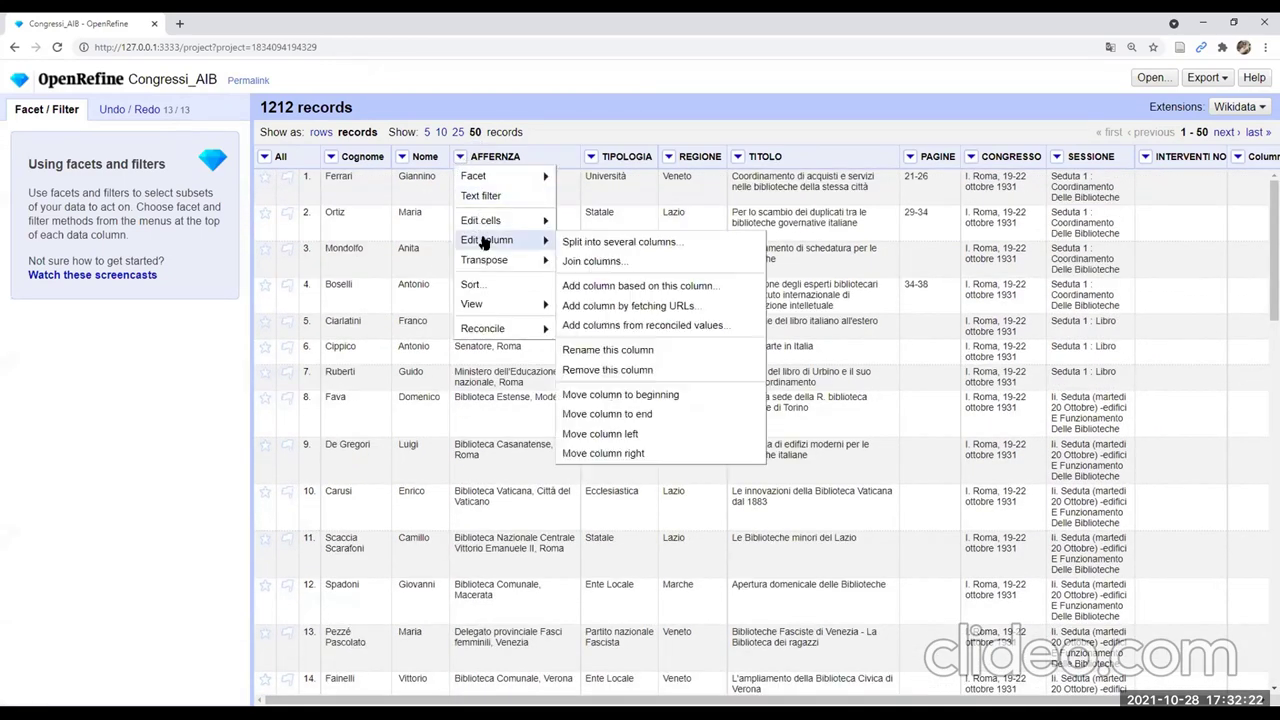
pyautogui.click(590, 243)
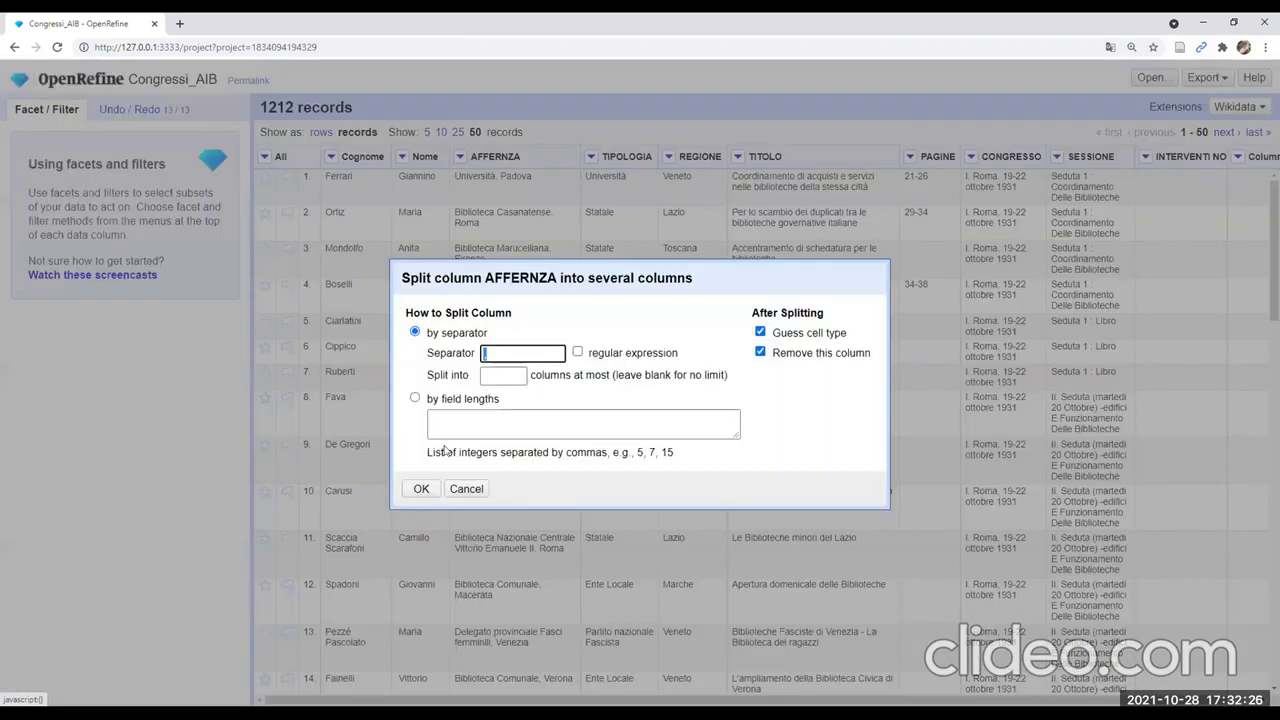
pyautogui.click(421, 490)
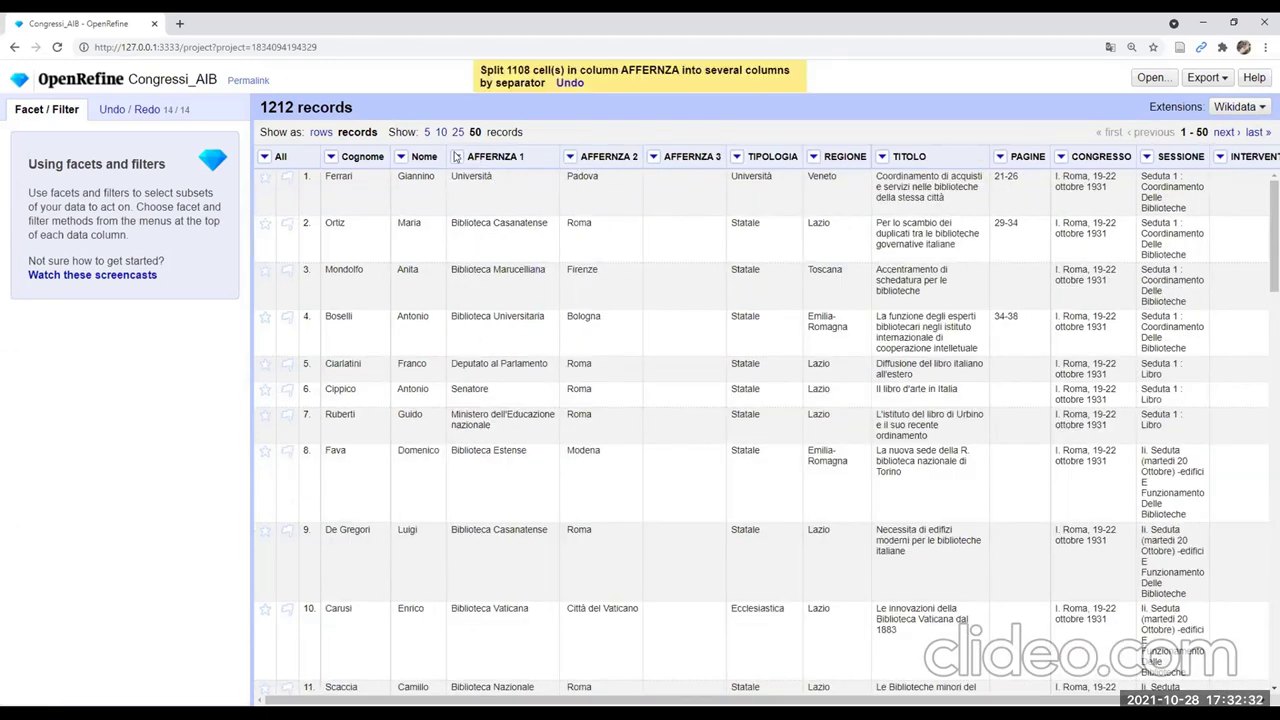
# Examine the values of AFFERNZA 1 in a text facet and remove the facet
pyautogui.click(456, 156)
pyautogui.moveTo(470, 186)
pyautogui.click(571, 178)
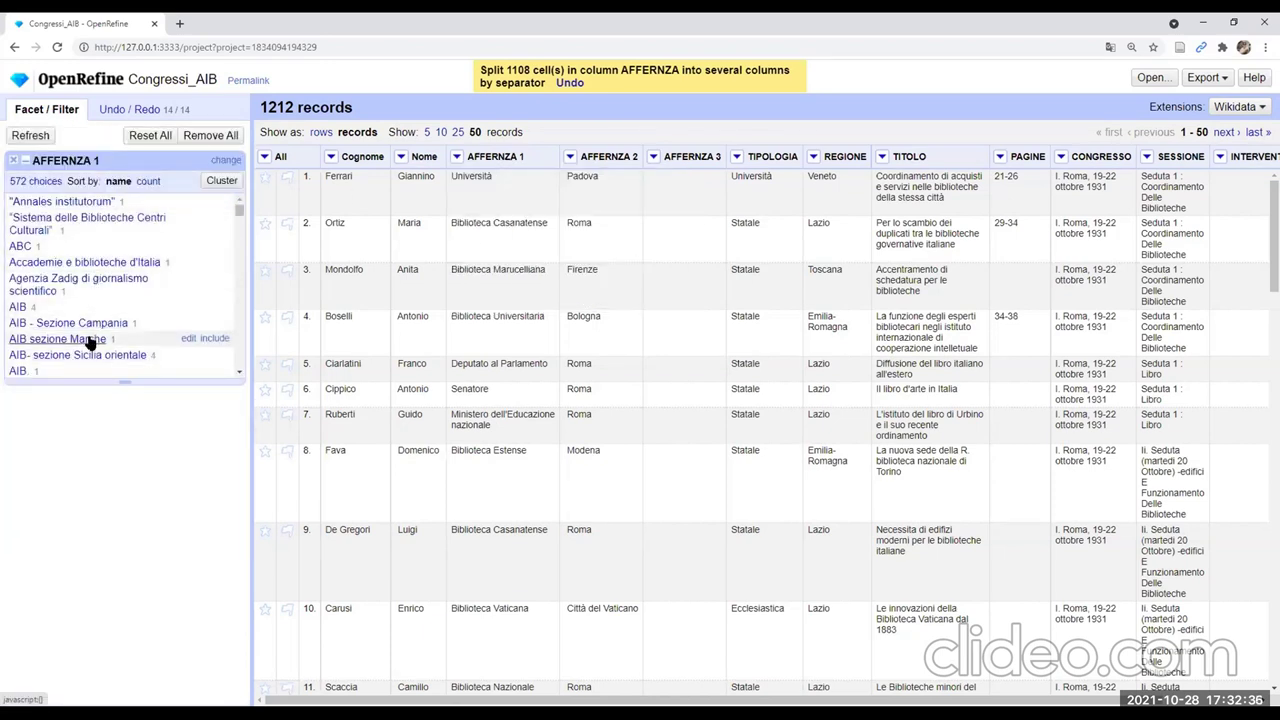
pyautogui.scroll(-10, 97, 320)
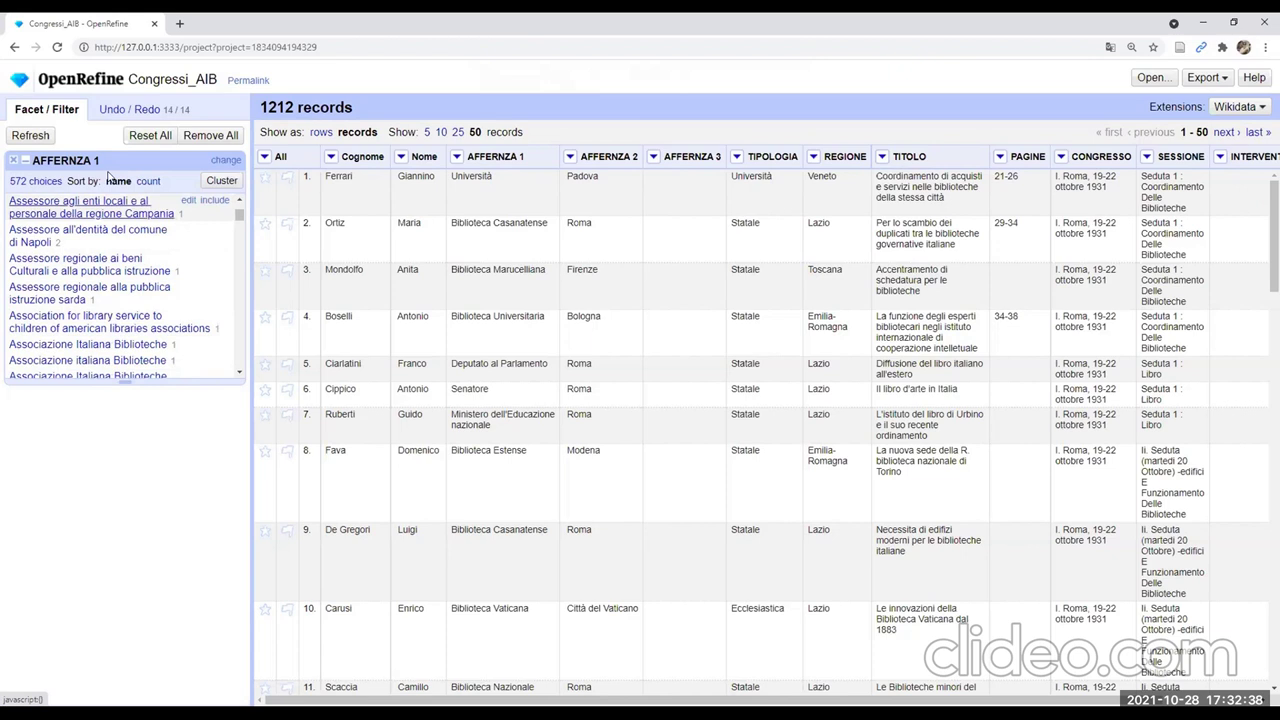
pyautogui.click(13, 163)
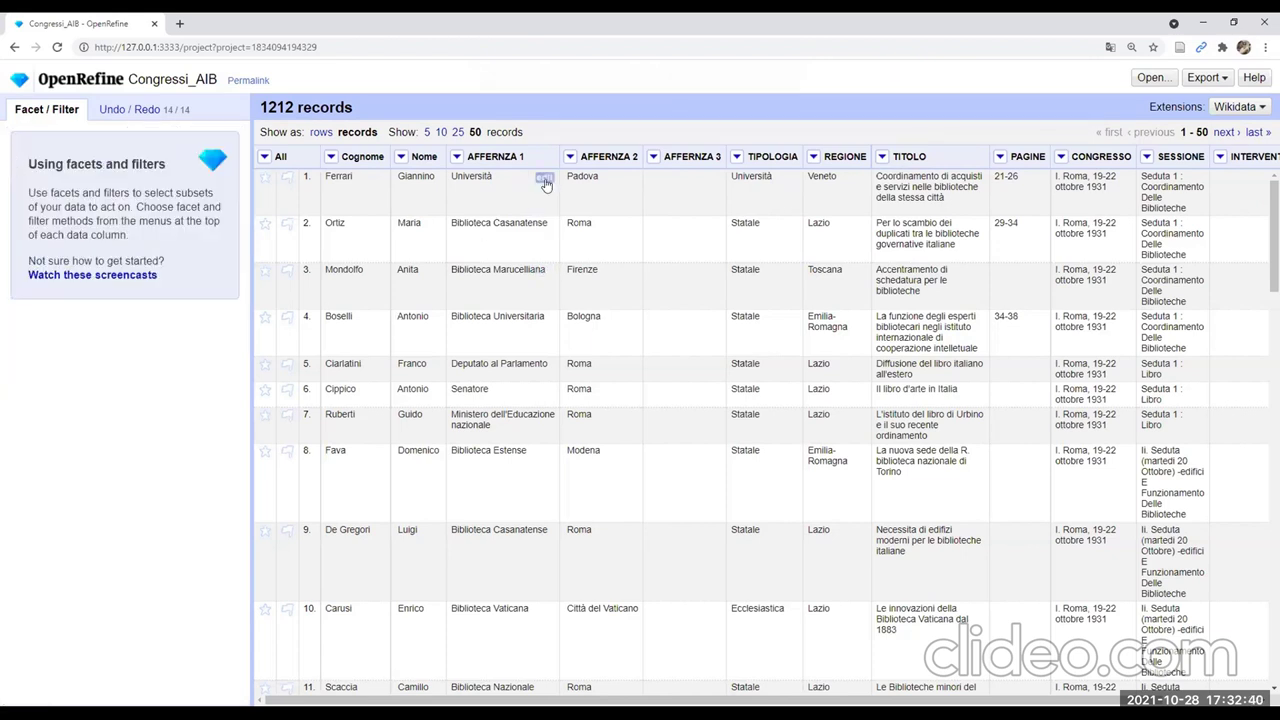
# Filter the records to Roma through a text facet on AFFERNZA 2 sorted by count, and remove the facet
pyautogui.click(571, 158)
pyautogui.moveTo(586, 176)
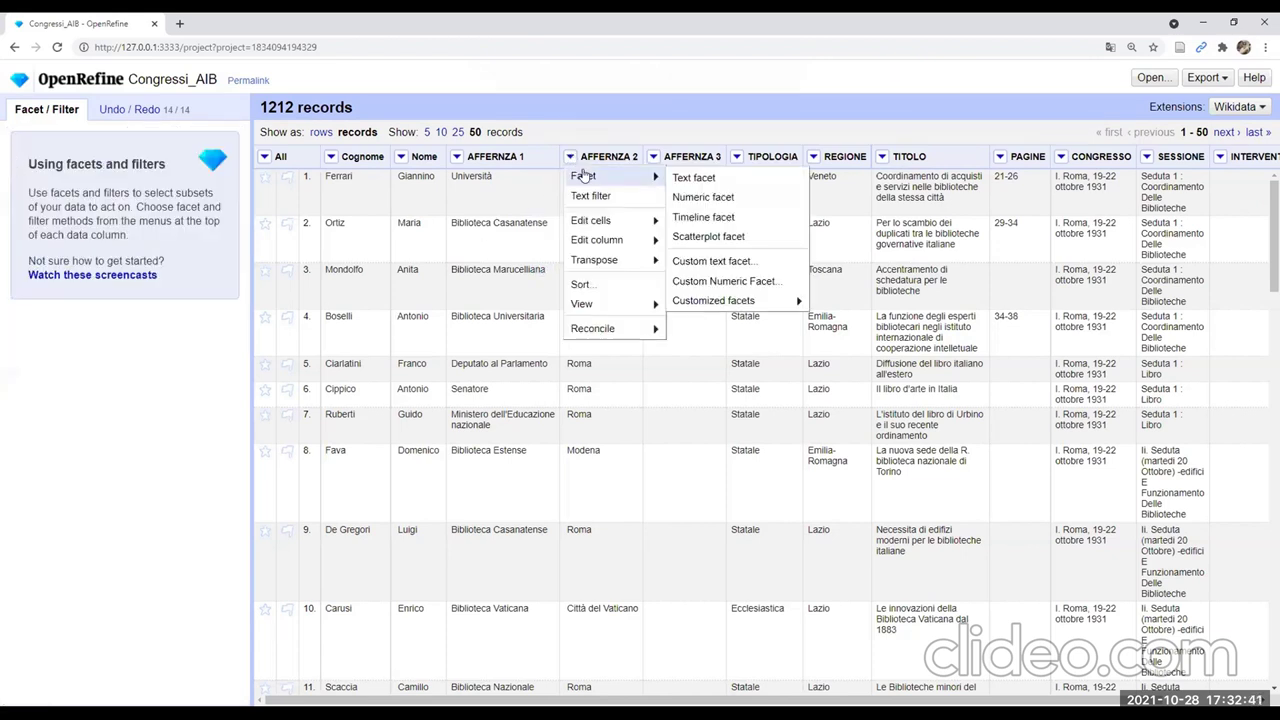
pyautogui.click(690, 176)
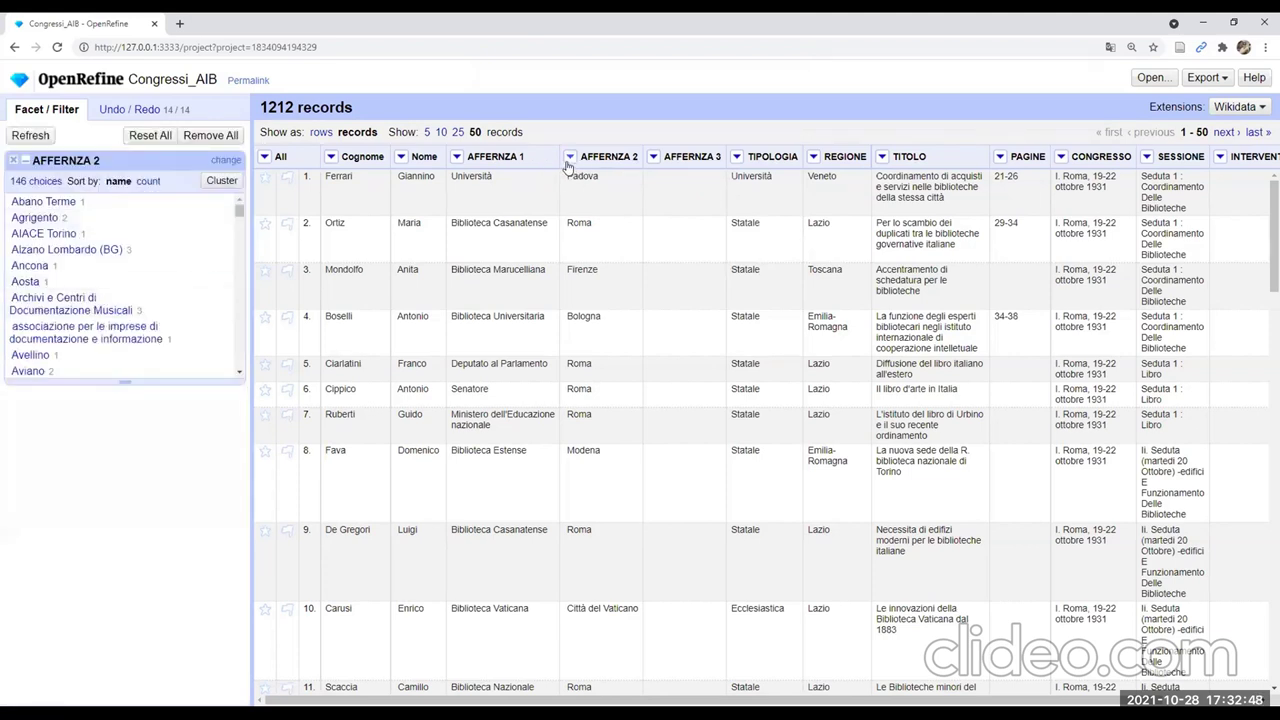
pyautogui.click(148, 181)
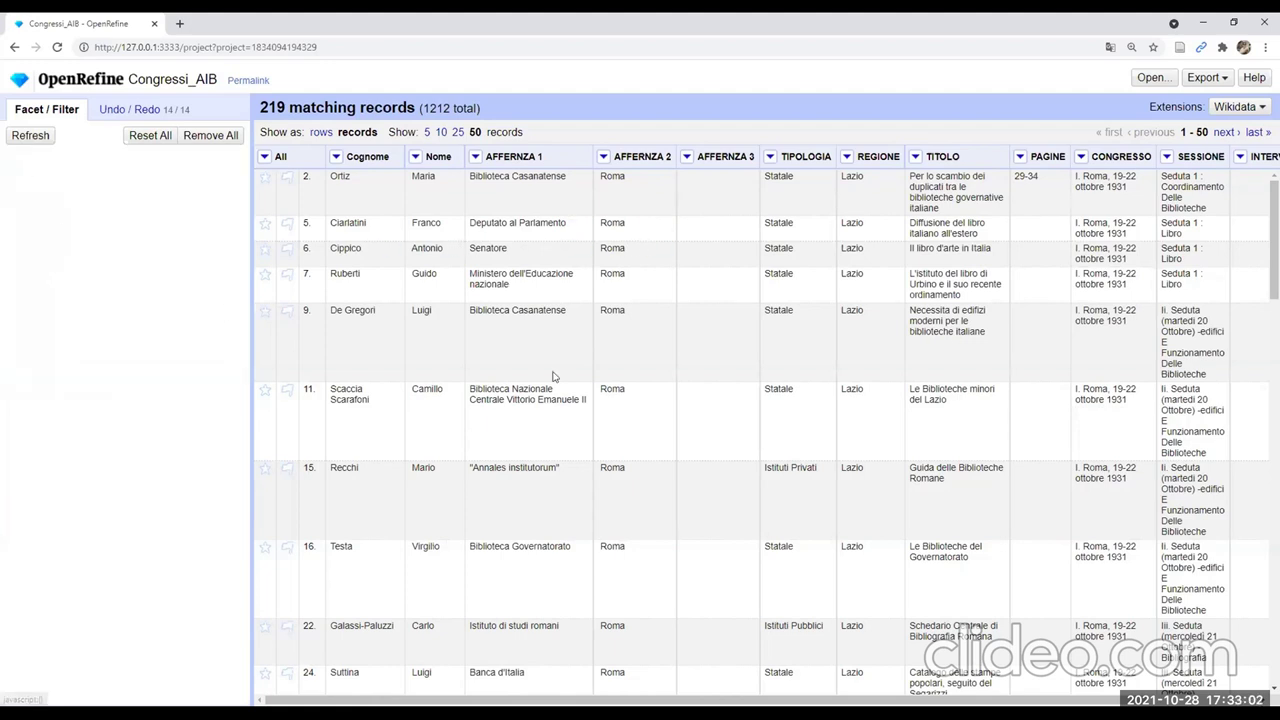
pyautogui.click(14, 160)
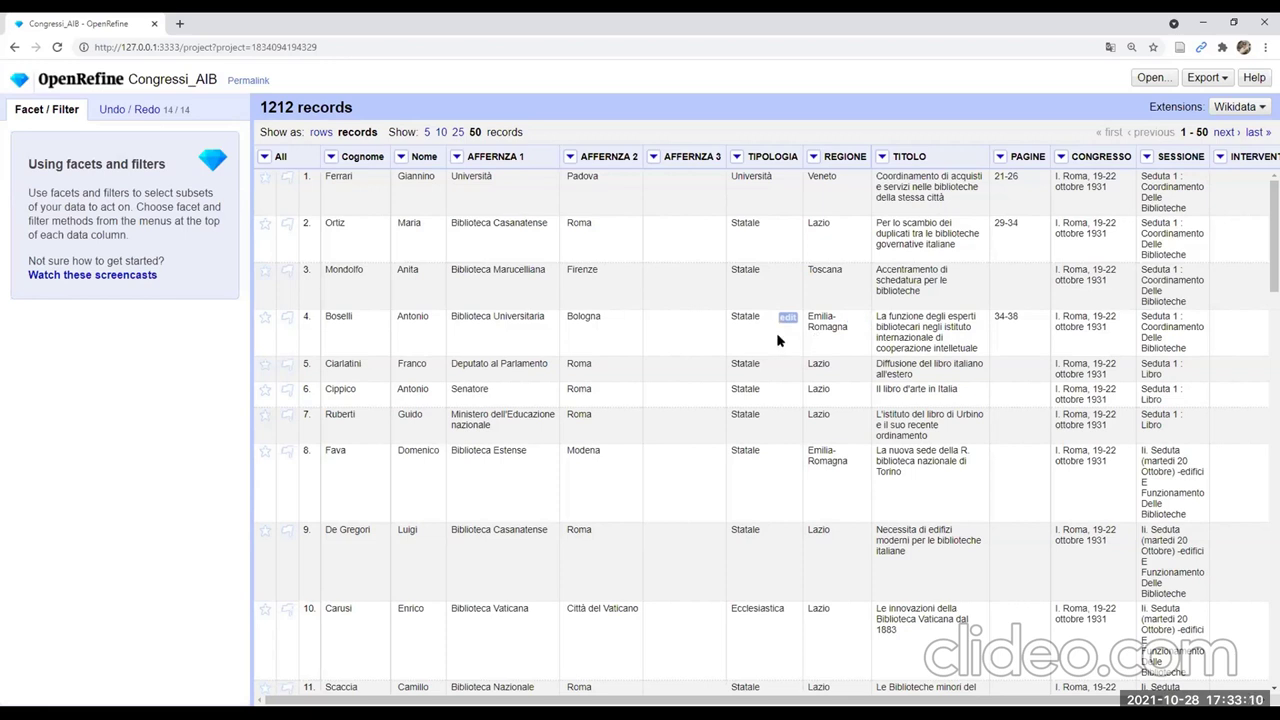
# Create a text facet on AFFERNZA 2 and view its choices as tab separated values
pyautogui.click(456, 157)
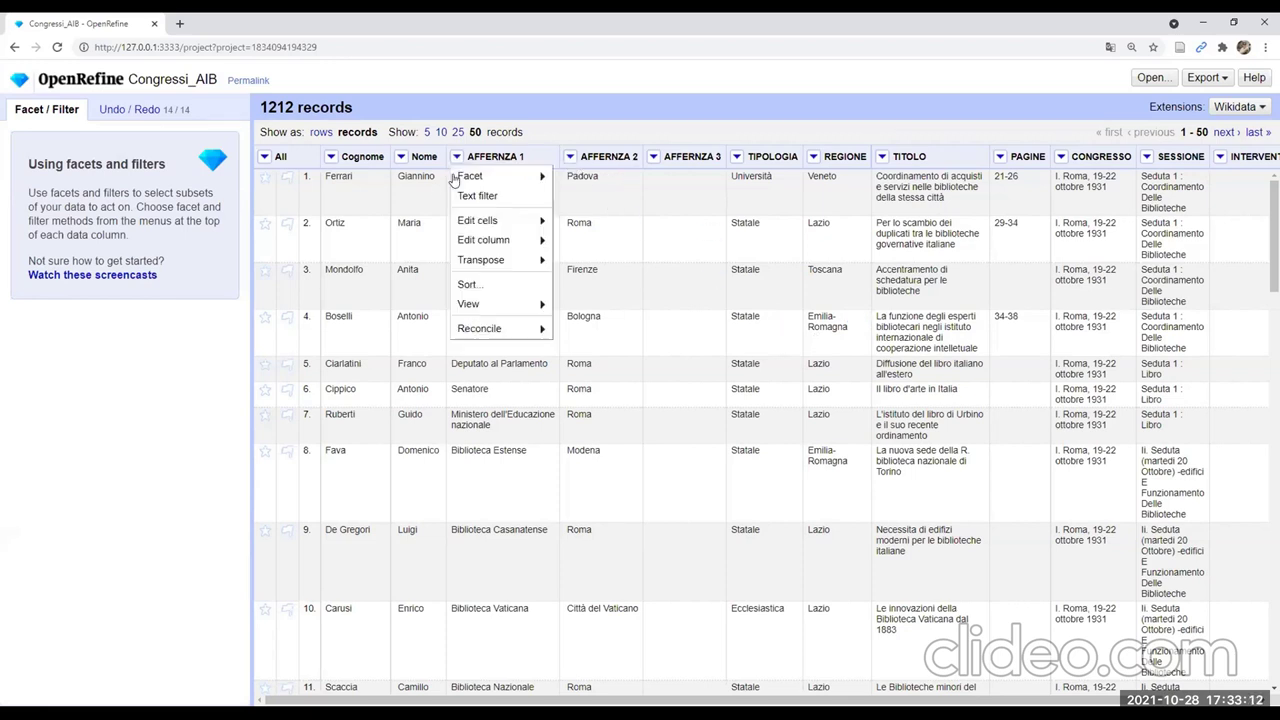
pyautogui.click(571, 157)
pyautogui.click(571, 157)
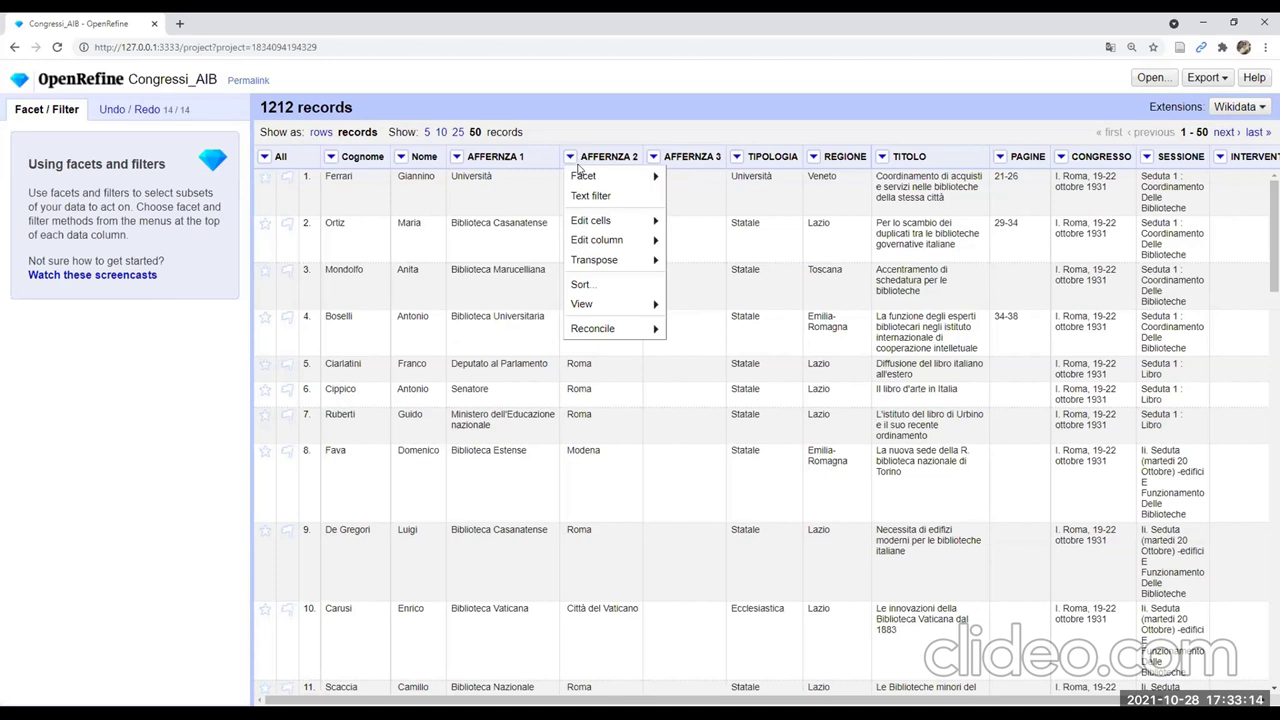
pyautogui.moveTo(586, 174)
pyautogui.click(688, 177)
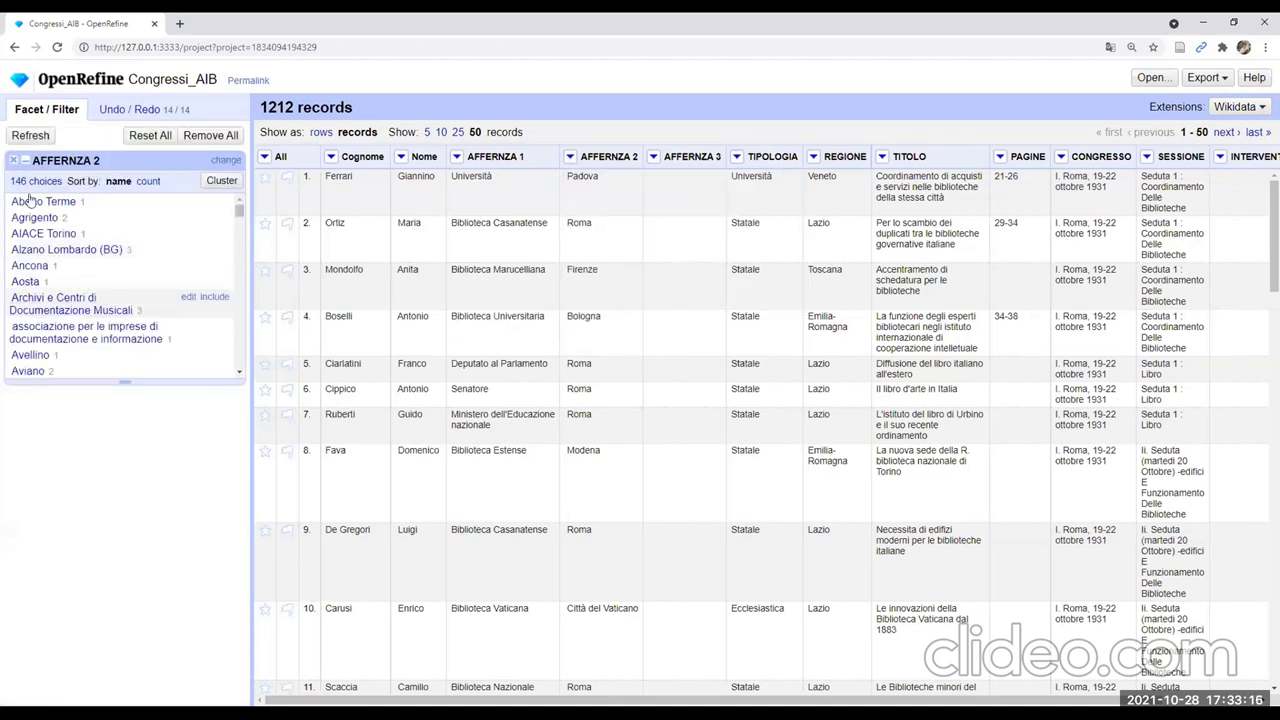
pyautogui.click(36, 181)
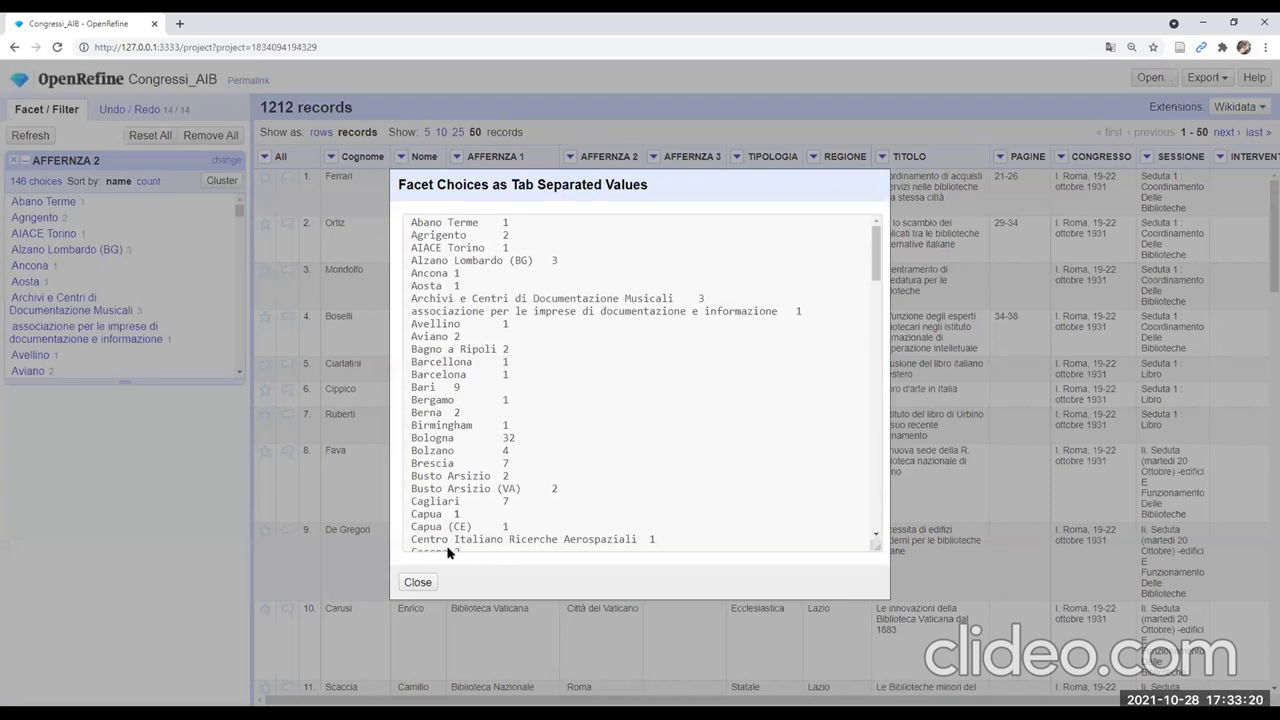
pyautogui.click(418, 582)
# Filter the count-sorted AFFERNZA 2 facet to "Archivi e Centri di Documentazione Musicali" and remove the facet
pyautogui.click(148, 182)
pyautogui.scroll(-3, 60, 240)
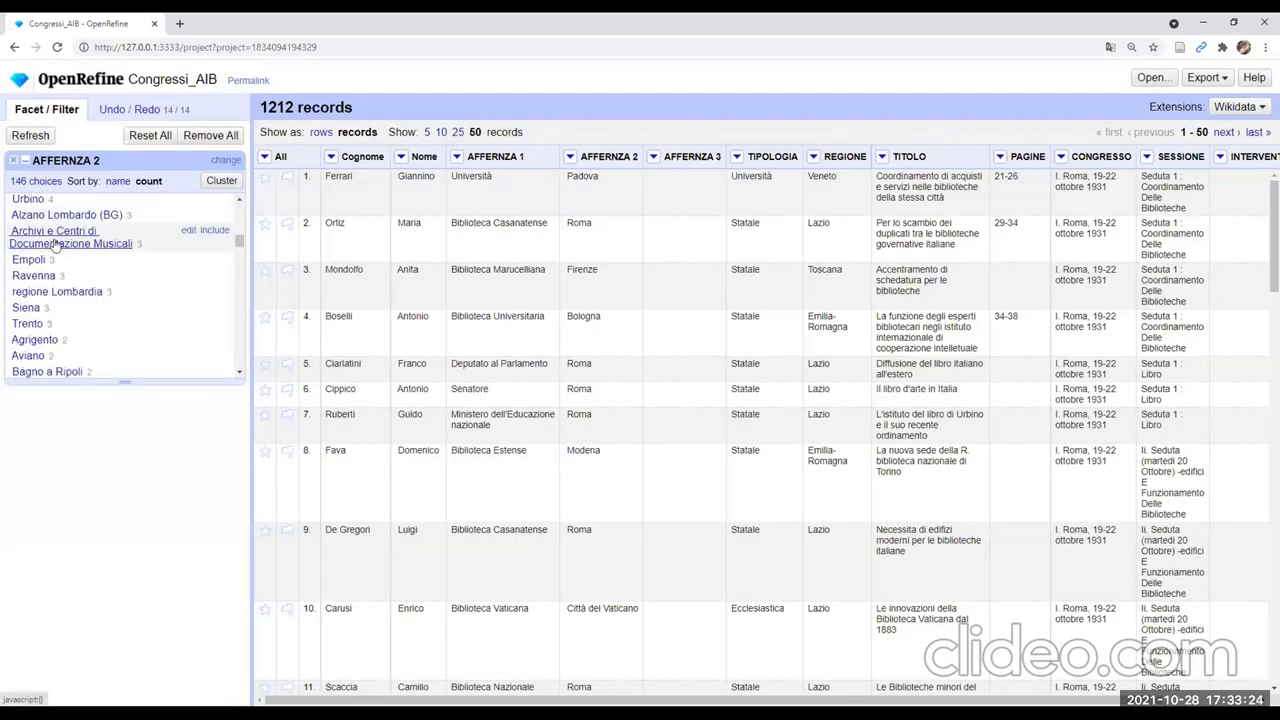
pyautogui.click(55, 240)
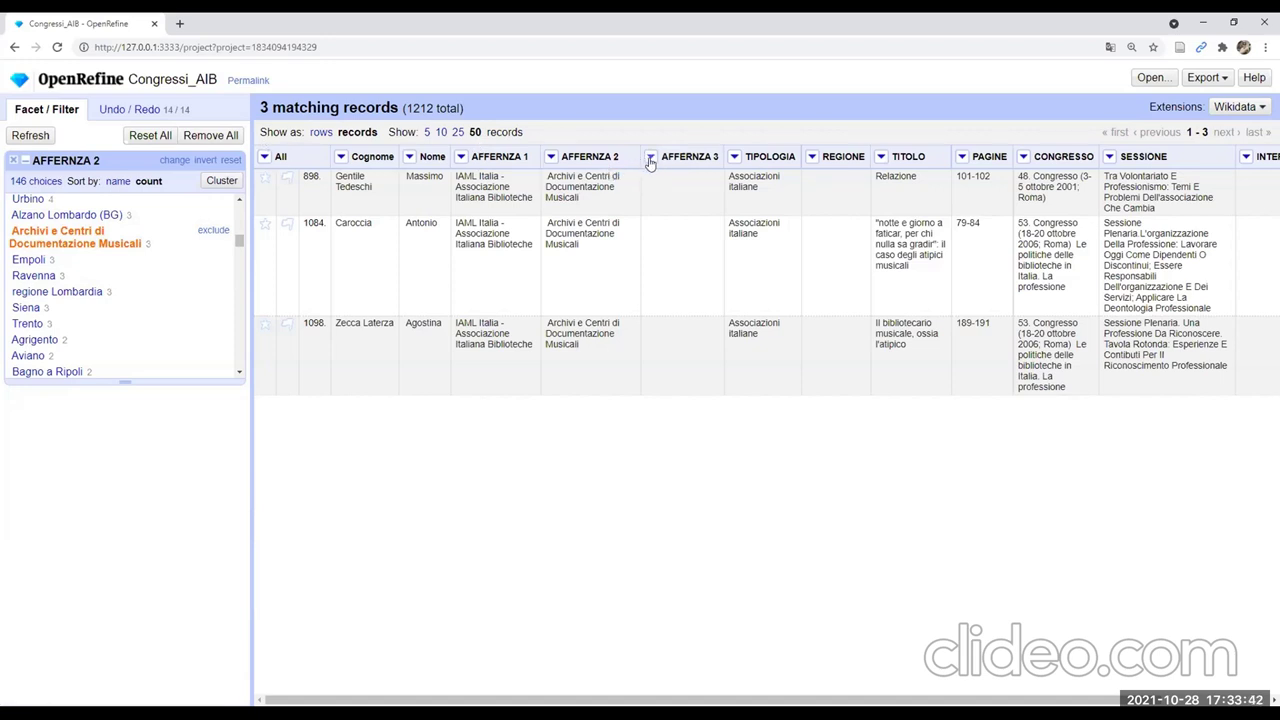
pyautogui.click(18, 160)
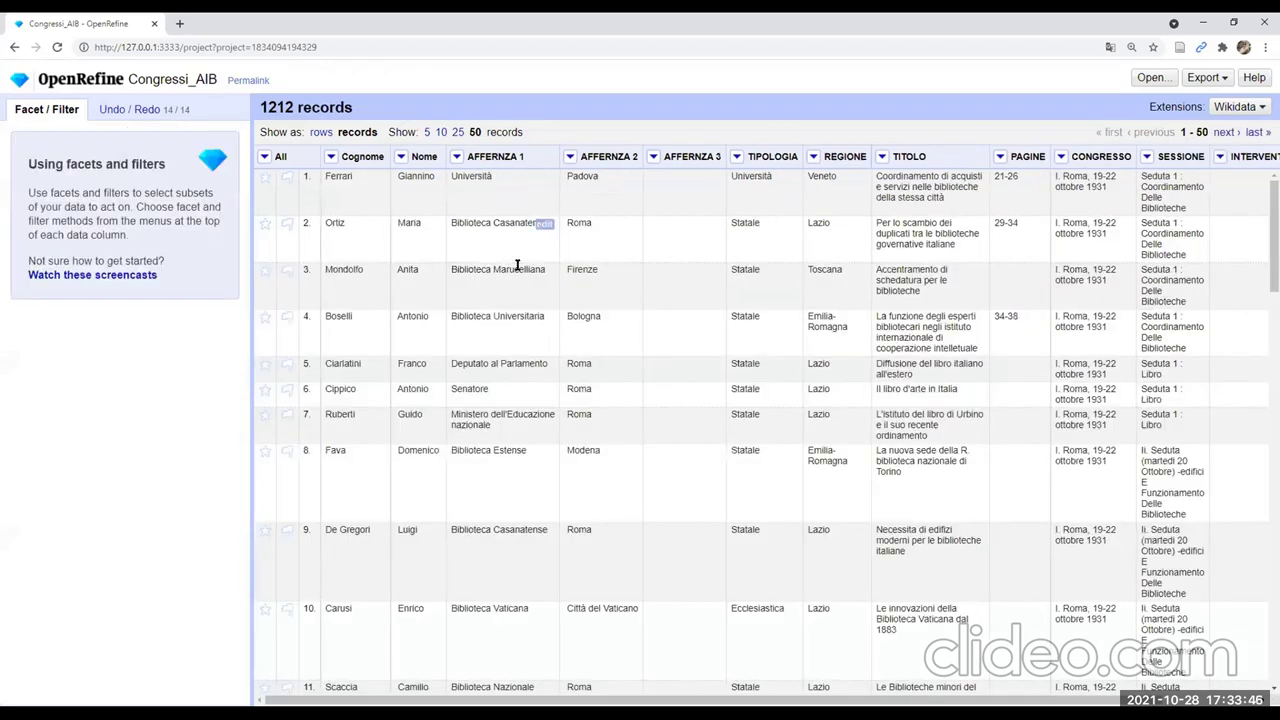
# Undo the AFFERNZA column split by reverting the project history to the renaming of NOME 2 to Nome
pyautogui.click(152, 112)
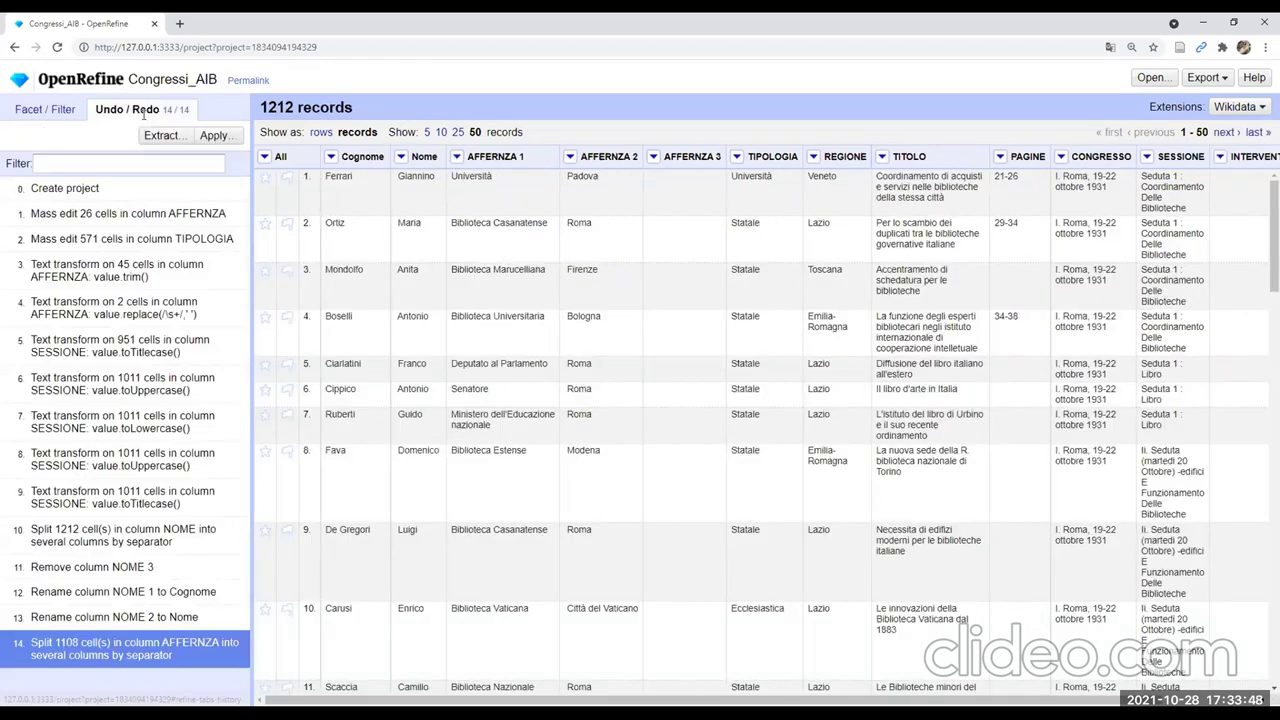
pyautogui.click(104, 622)
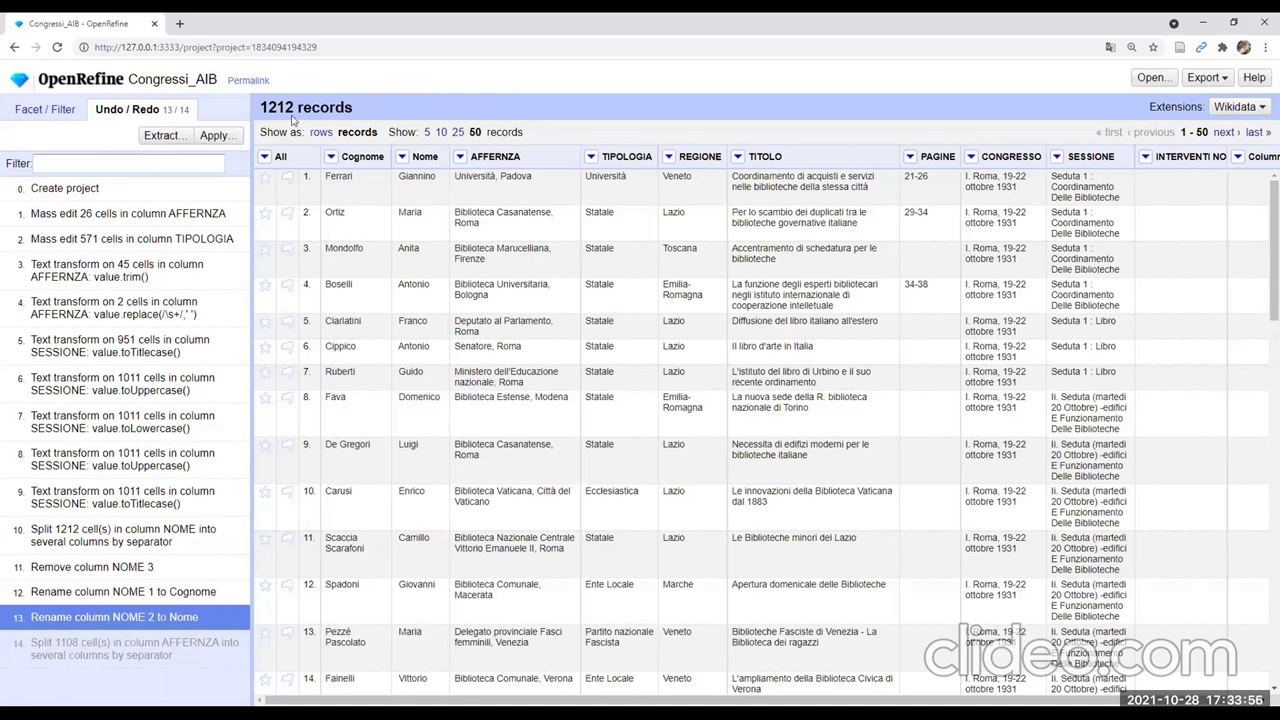
# Create a text facet on the TIPOLOGIA column and sort its values by count
pyautogui.click(330, 157)
pyautogui.moveTo(362, 176)
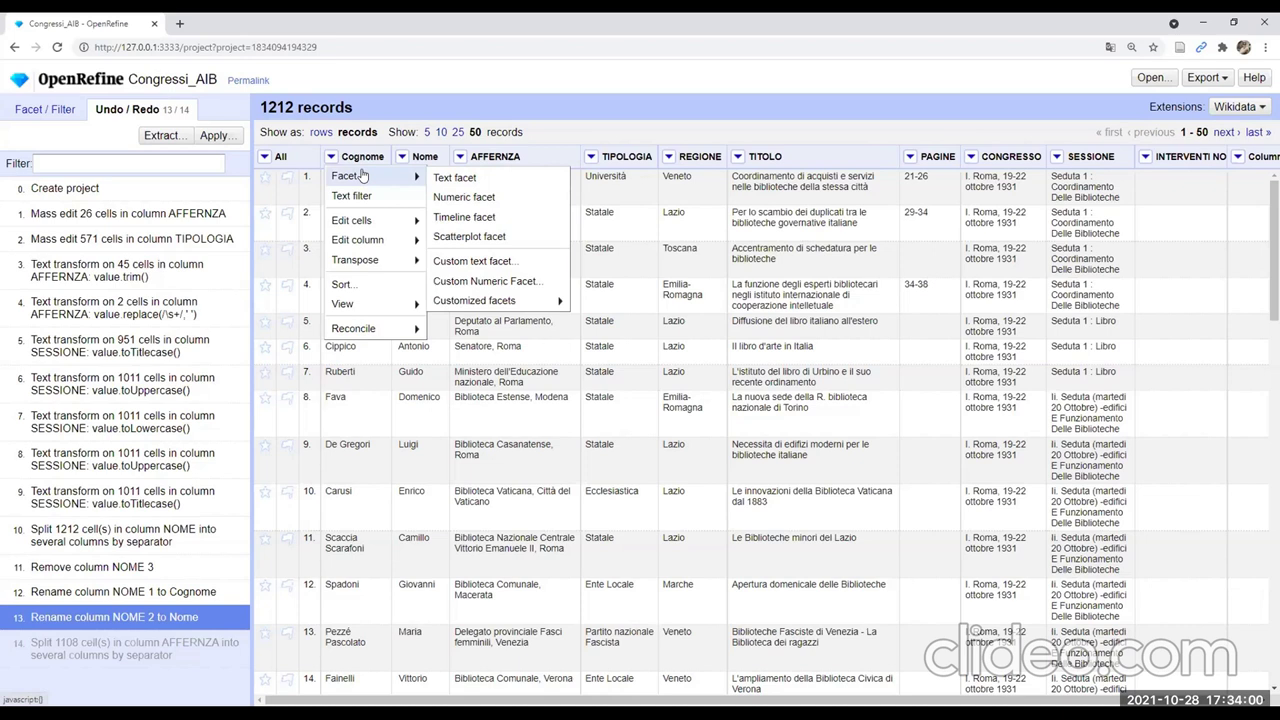
pyautogui.click(36, 112)
pyautogui.click(34, 112)
pyautogui.click(330, 157)
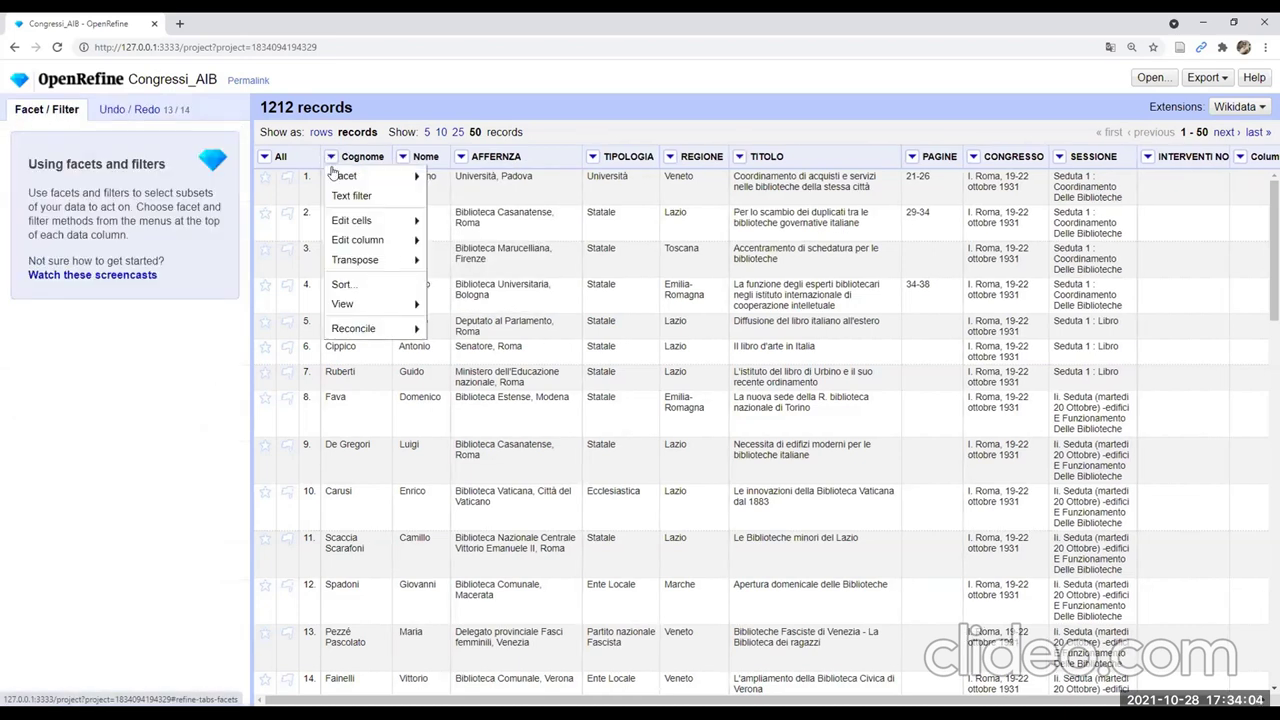
pyautogui.moveTo(345, 176)
pyautogui.click(592, 159)
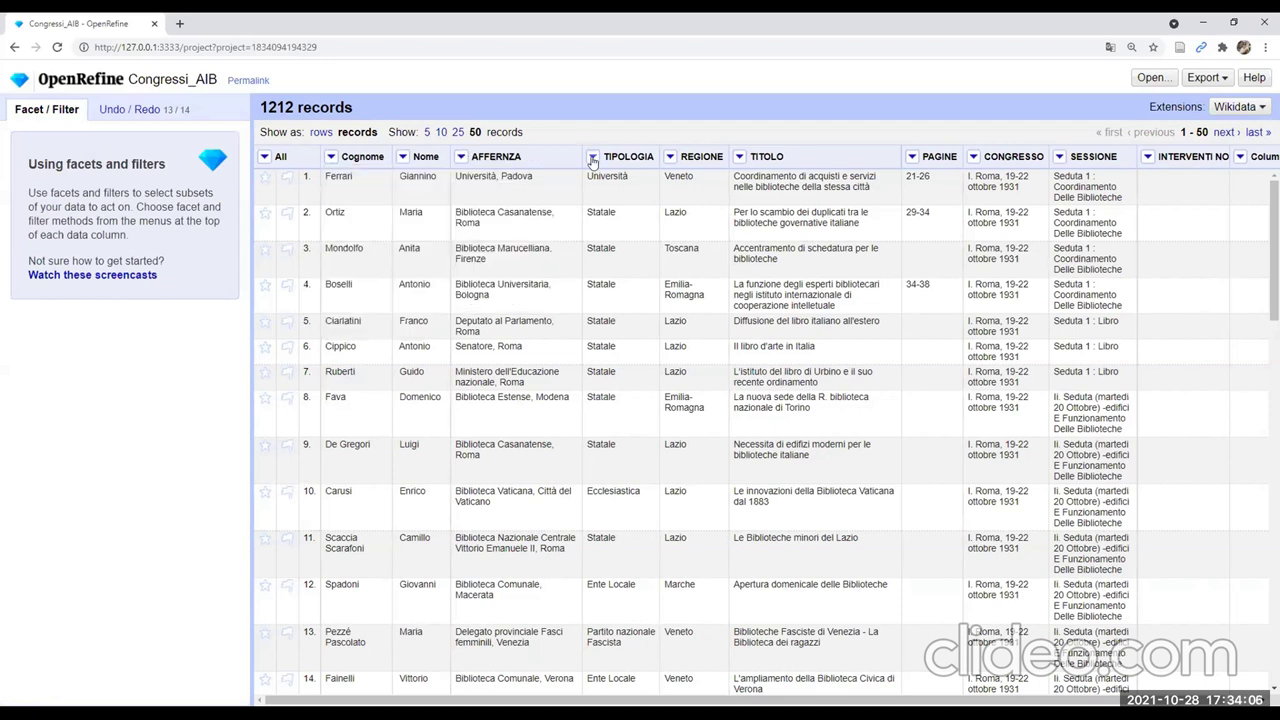
pyautogui.click(592, 159)
pyautogui.moveTo(620, 177)
pyautogui.click(700, 177)
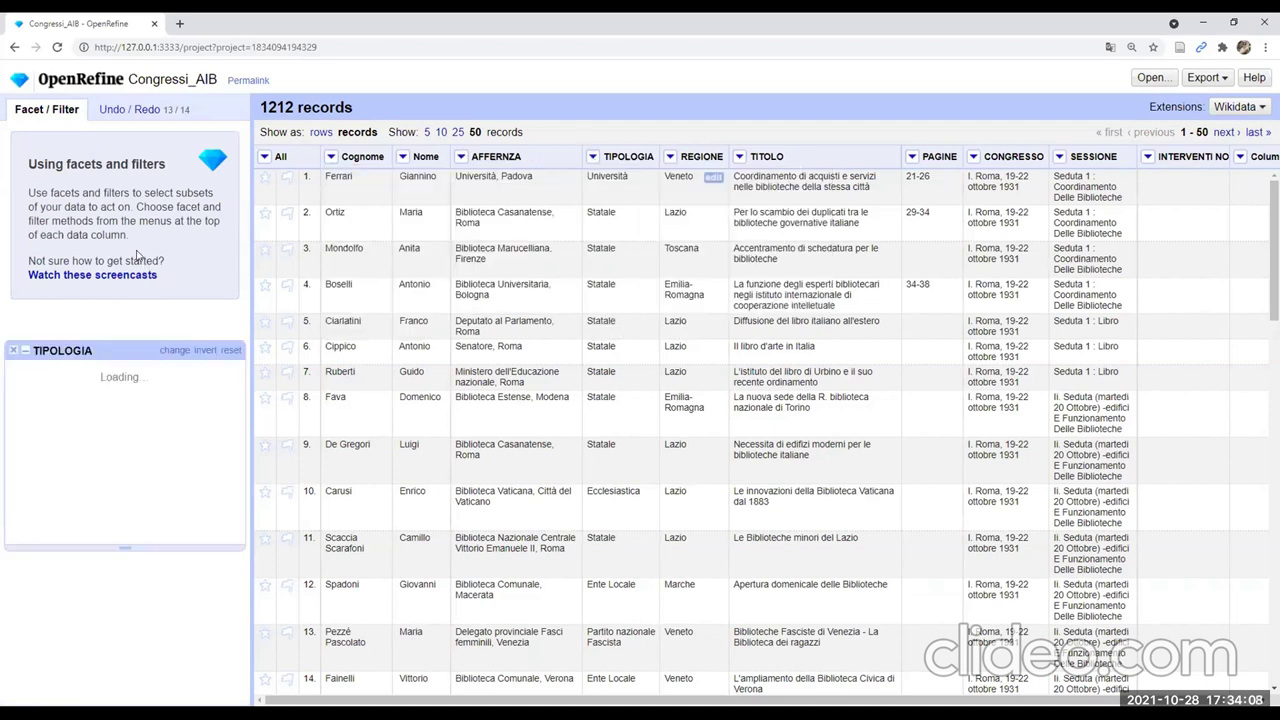
pyautogui.click(143, 181)
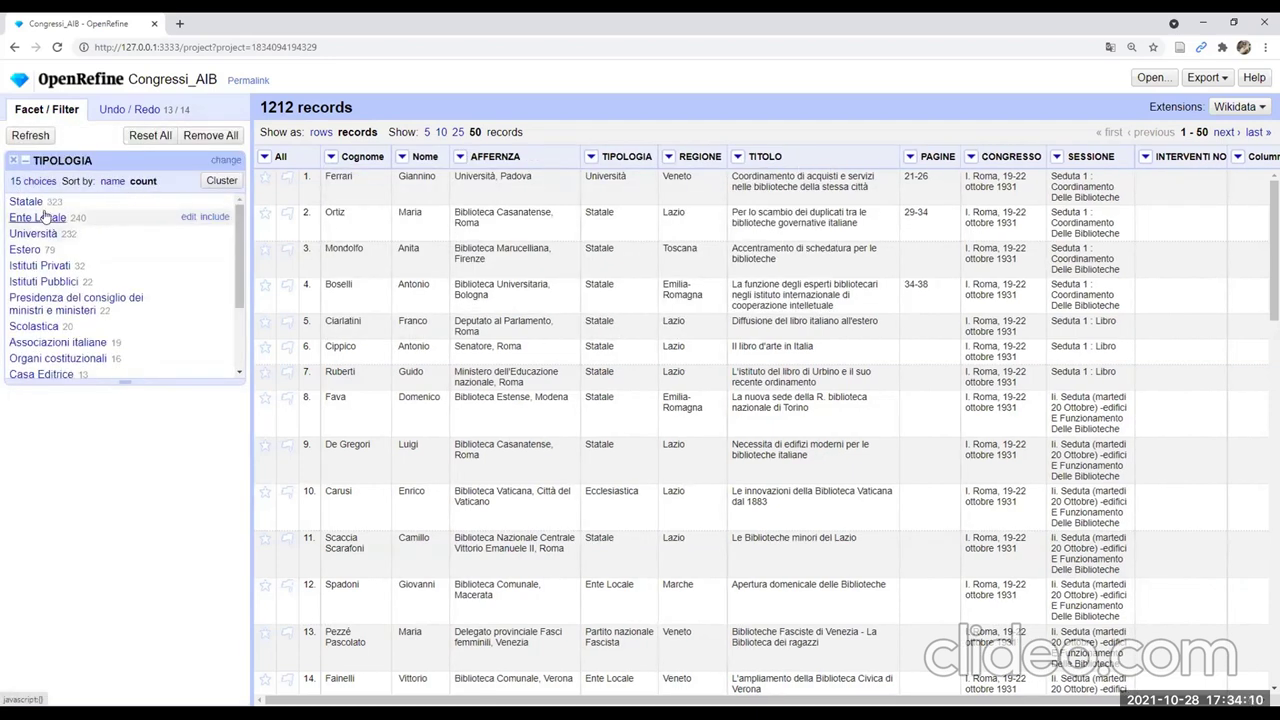
# Filter the TIPOLOGIA facet to Statale and star all matching rows
pyautogui.click(27, 204)
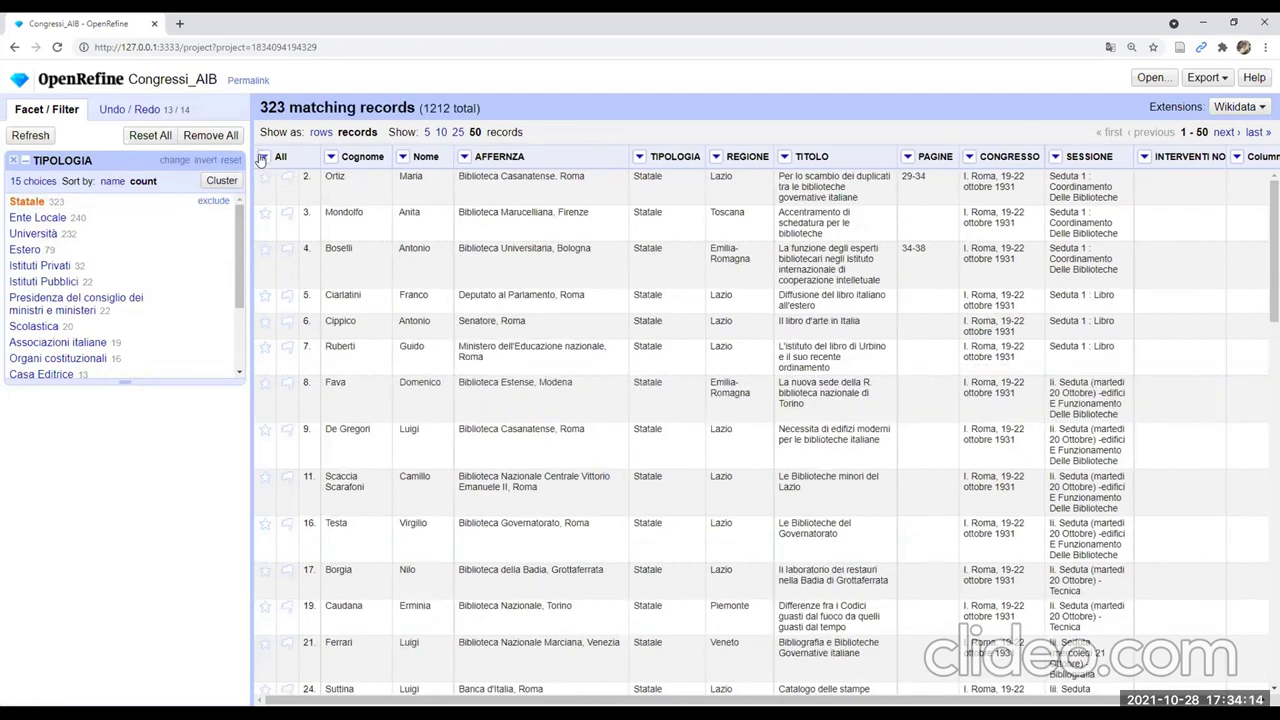
pyautogui.click(264, 157)
pyautogui.moveTo(278, 201)
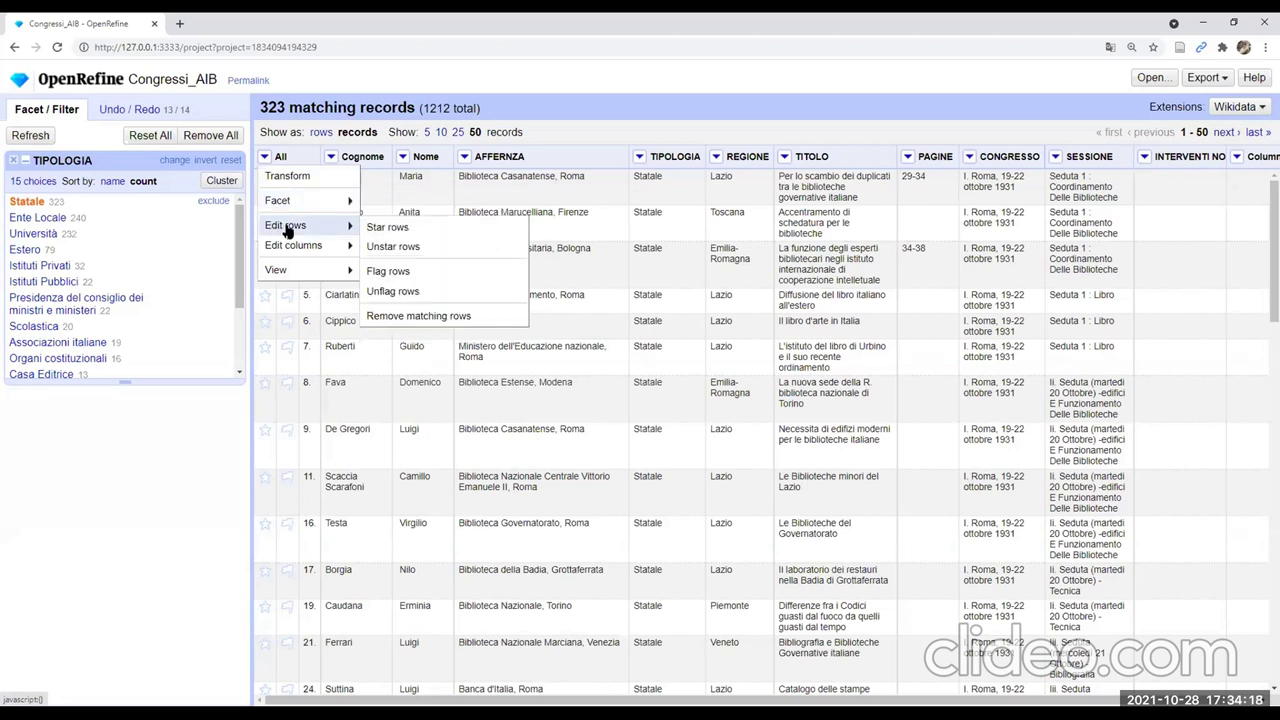
pyautogui.moveTo(296, 224)
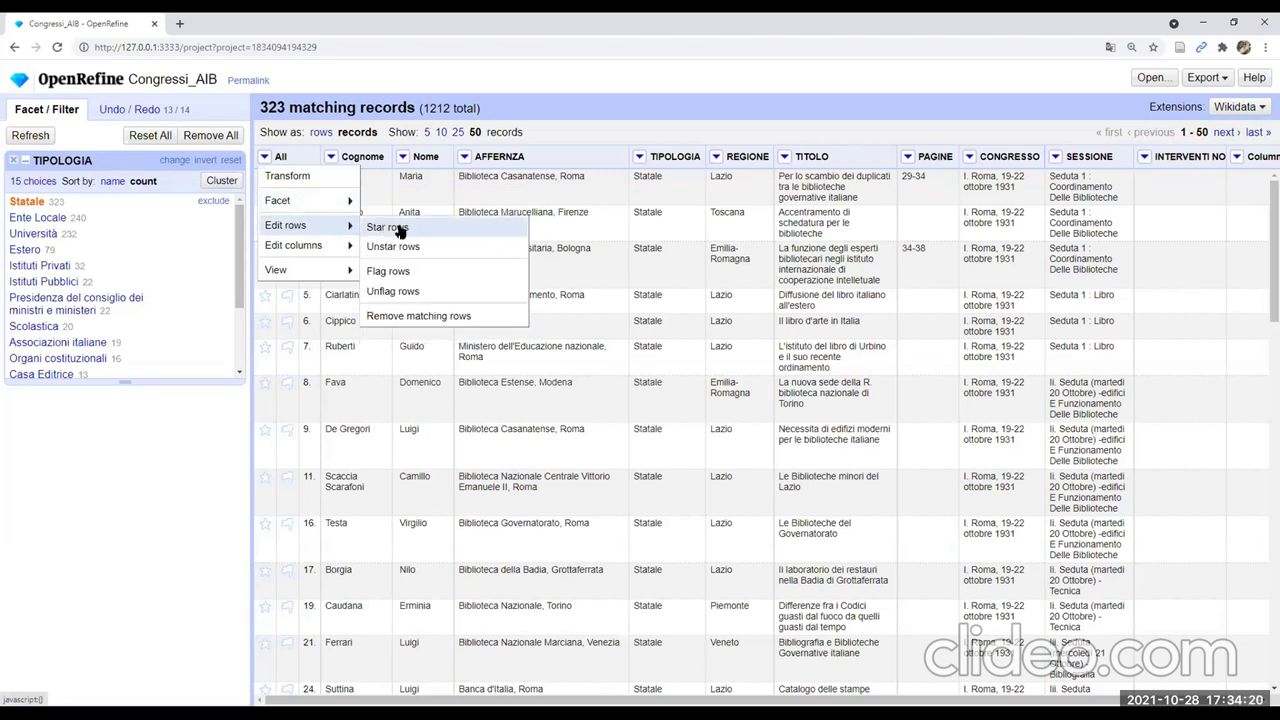
pyautogui.click(400, 230)
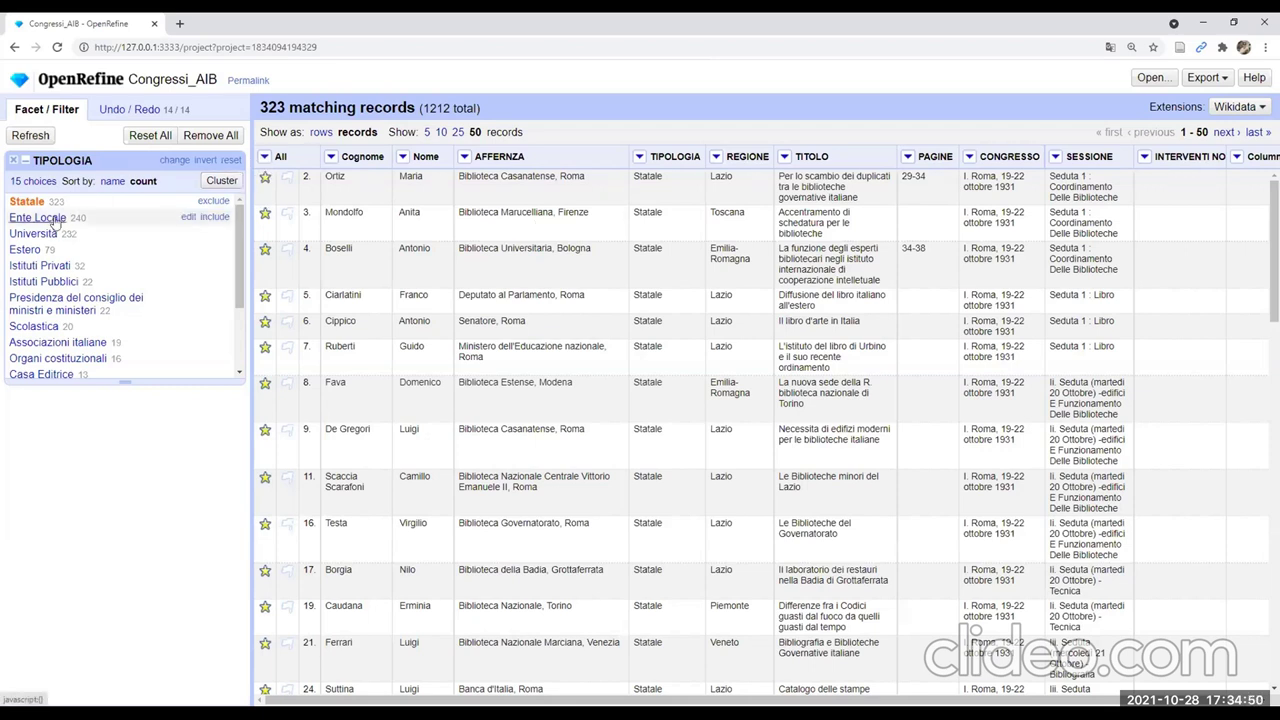
# Switch the TIPOLOGIA facet filter to Ente Locale and flag all matching rows
pyautogui.click(55, 218)
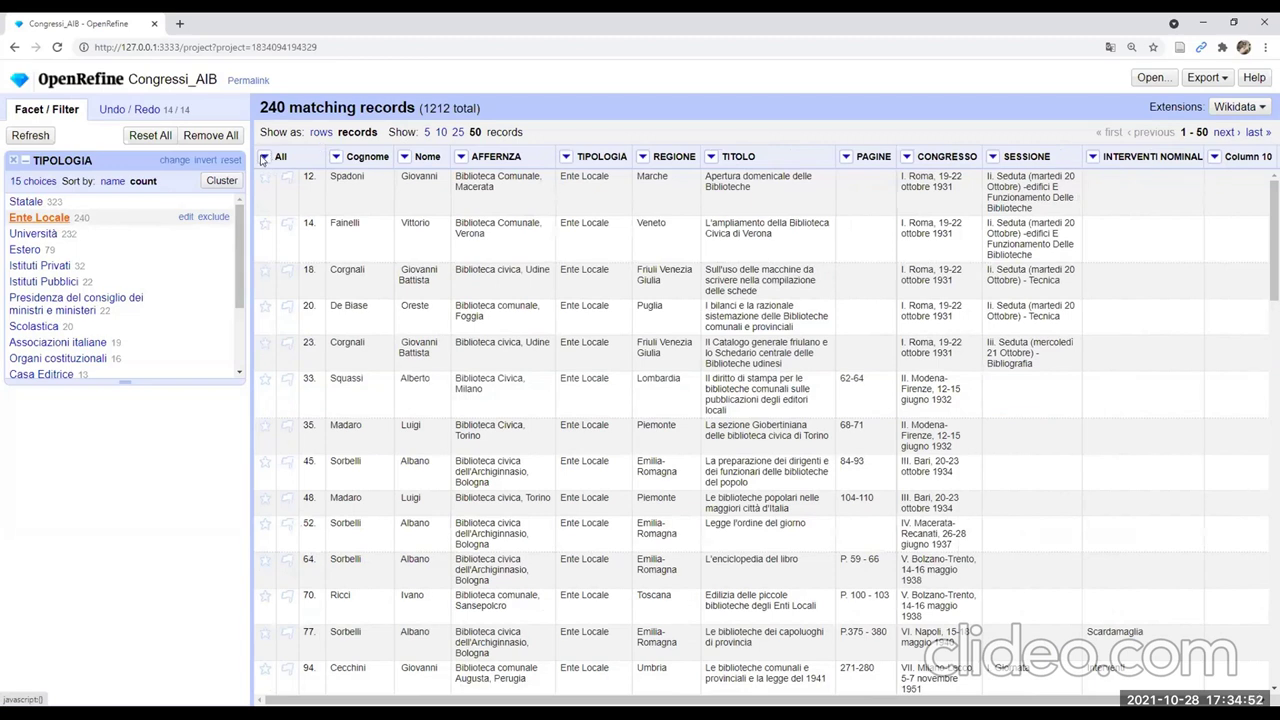
pyautogui.click(265, 156)
pyautogui.moveTo(278, 223)
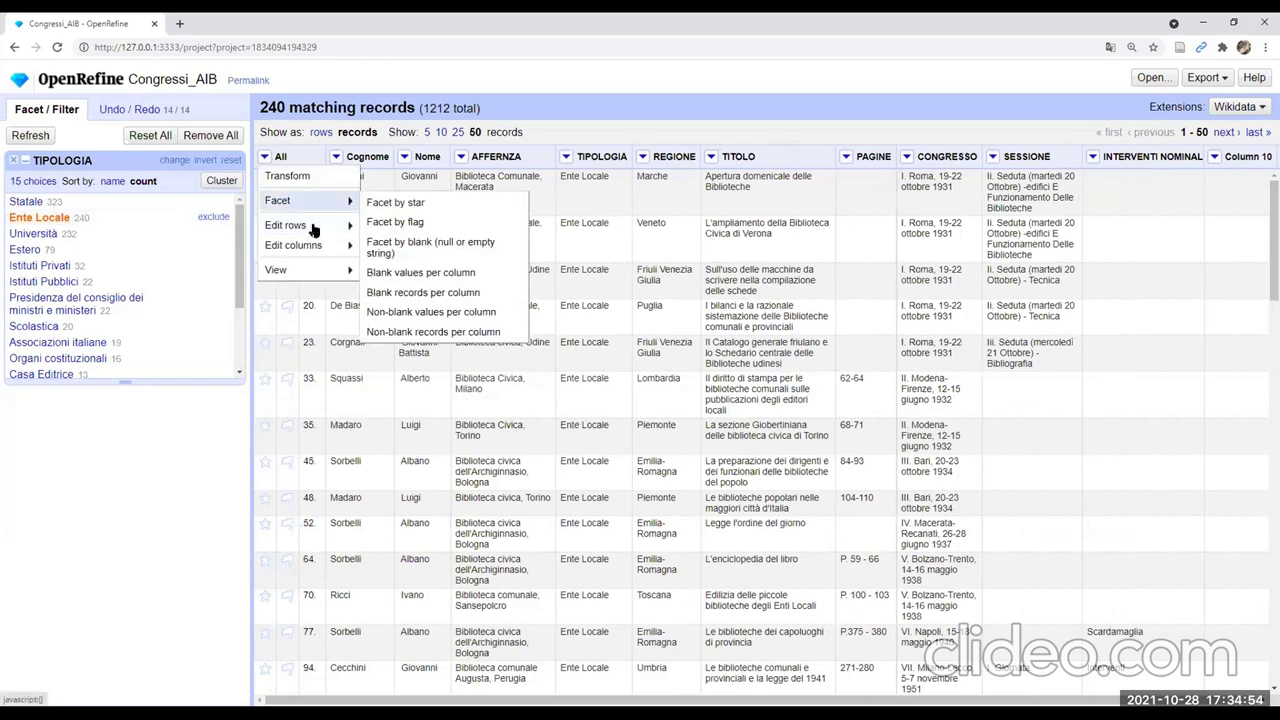
pyautogui.click(385, 271)
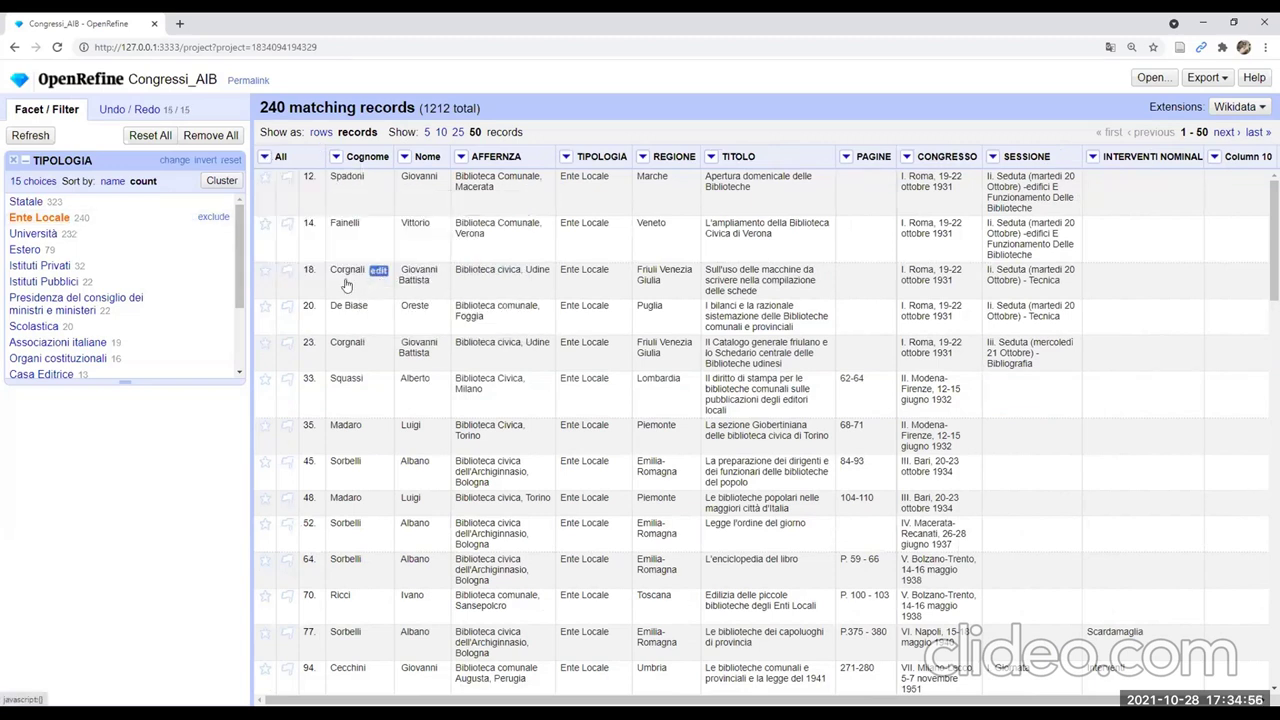
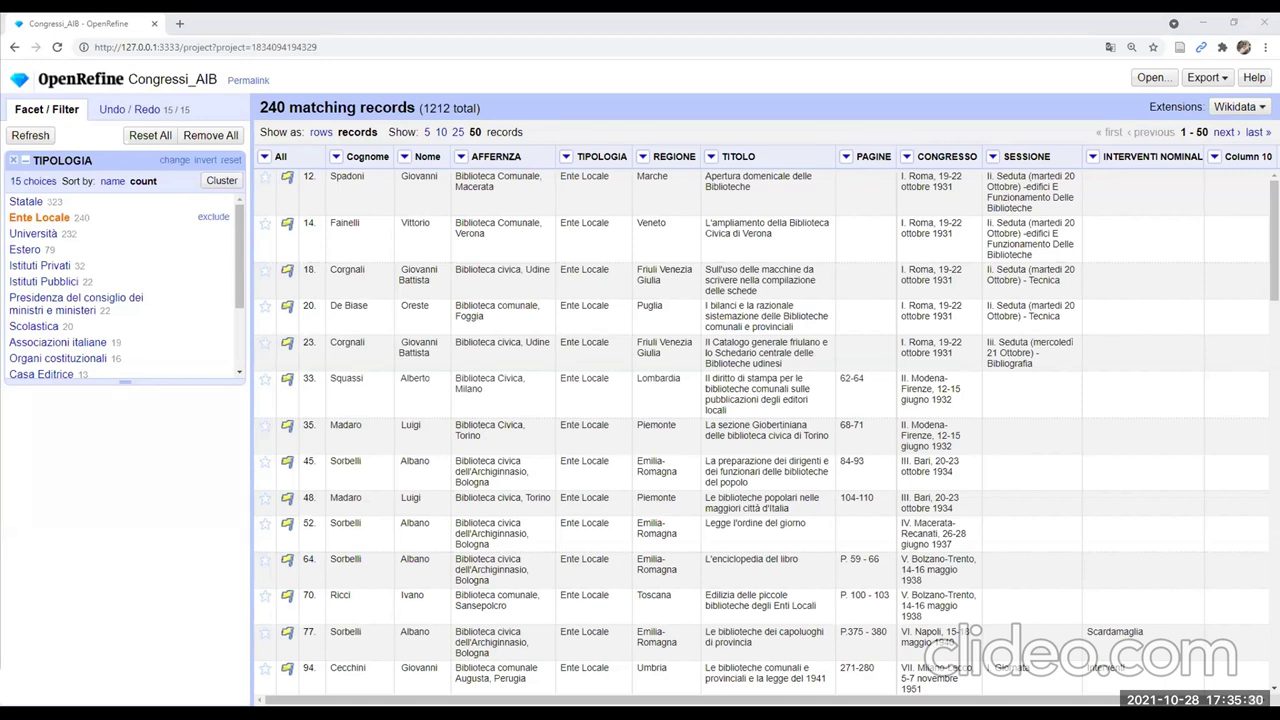
# Revert the project history to its initial Create project state and return to the facet view
pyautogui.click(828, 50)
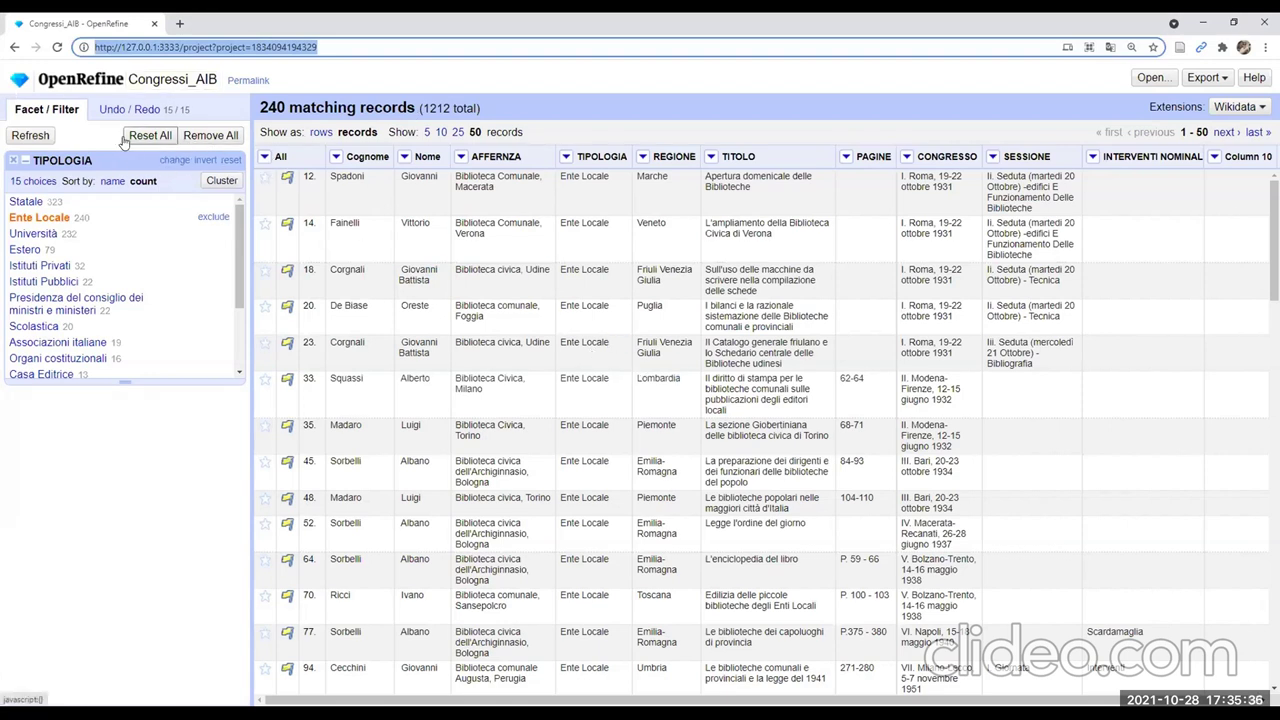
pyautogui.click(140, 110)
pyautogui.click(112, 616)
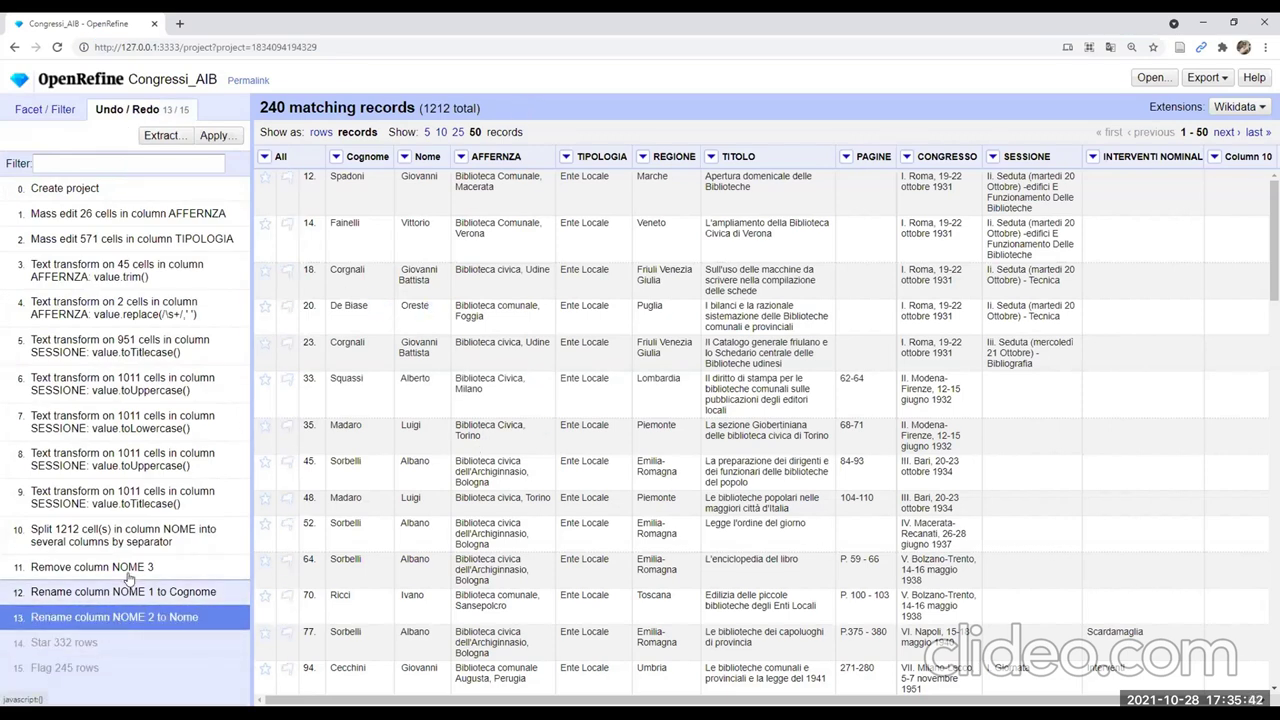
pyautogui.click(65, 189)
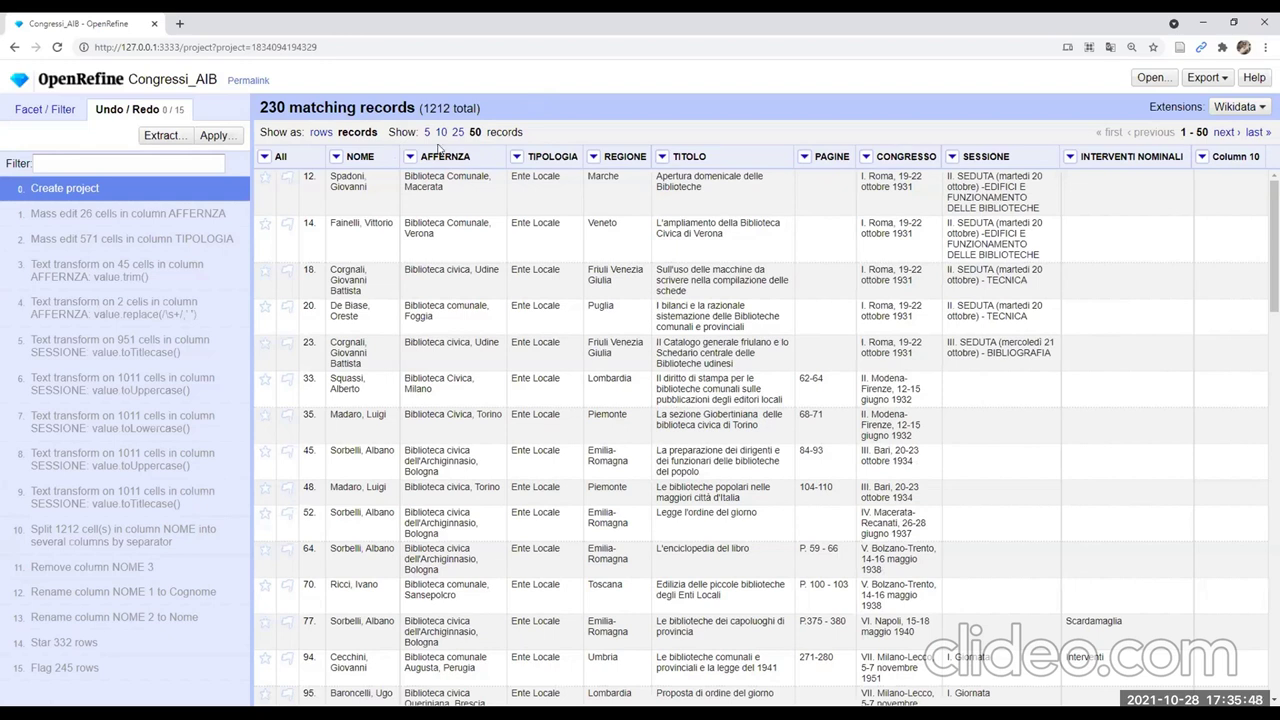
pyautogui.click(45, 109)
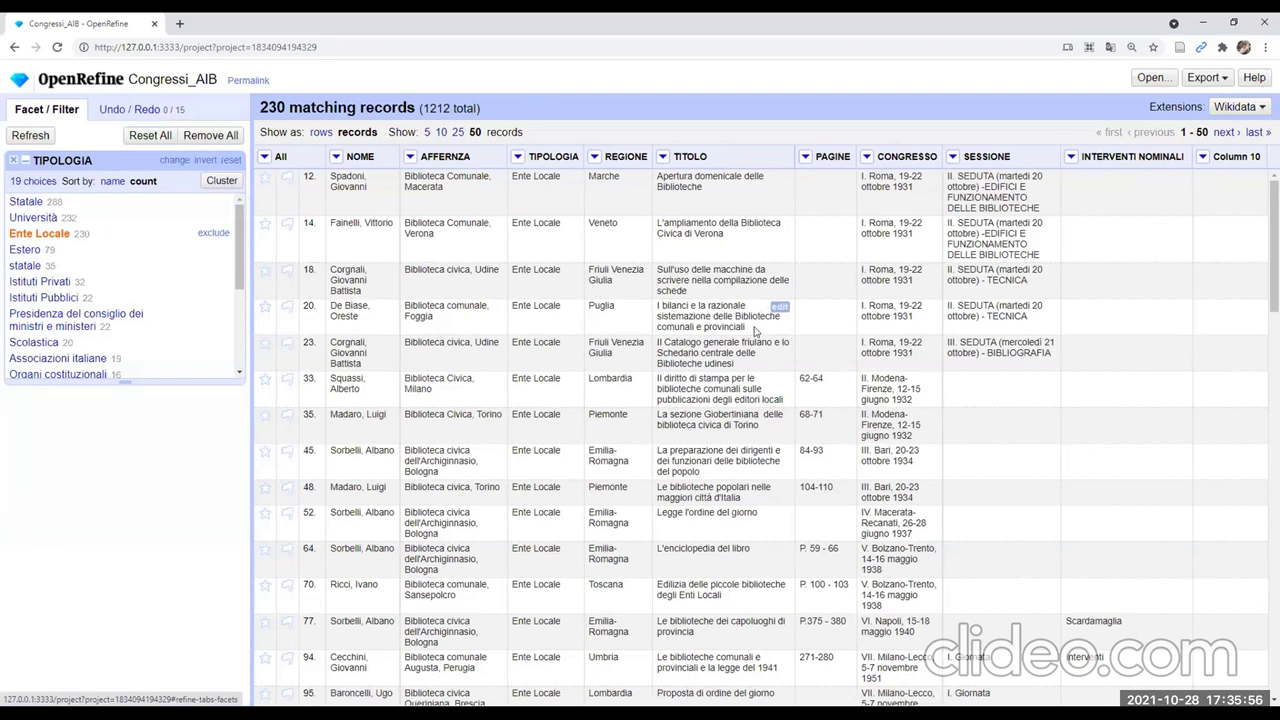
# Collapse all columns to the right of AFFERNZA
pyautogui.click(410, 158)
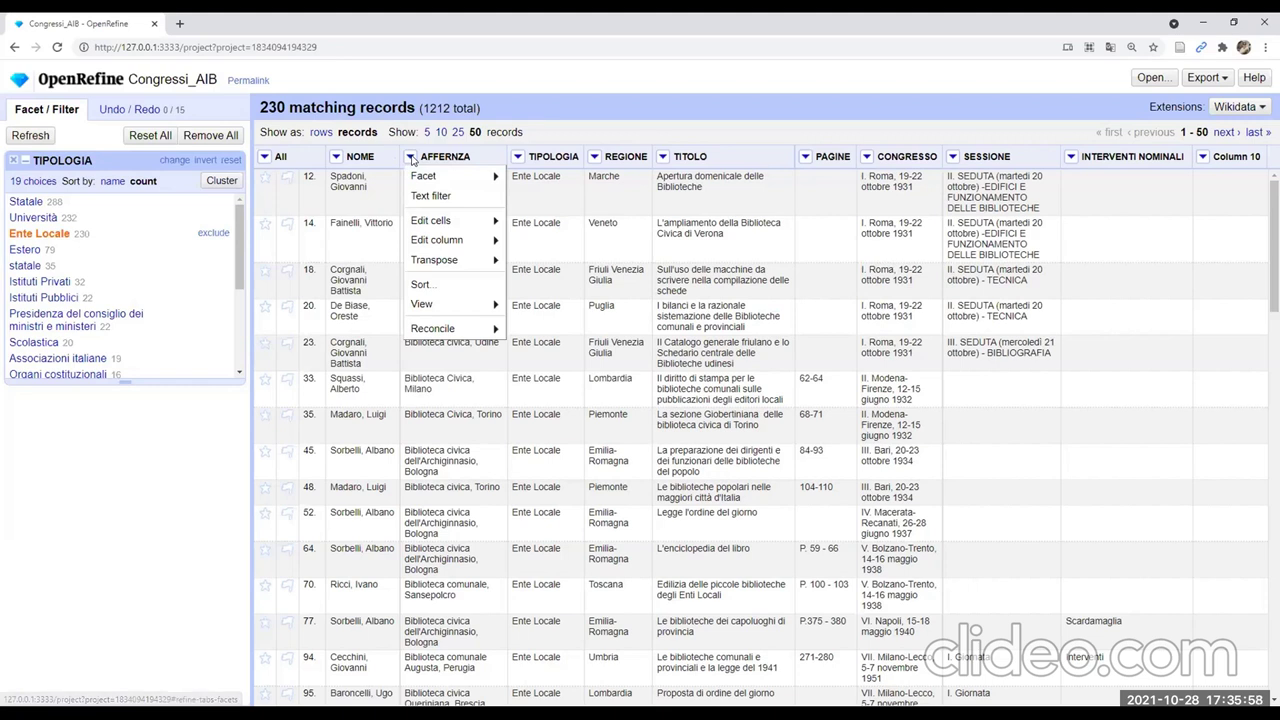
pyautogui.moveTo(445, 264)
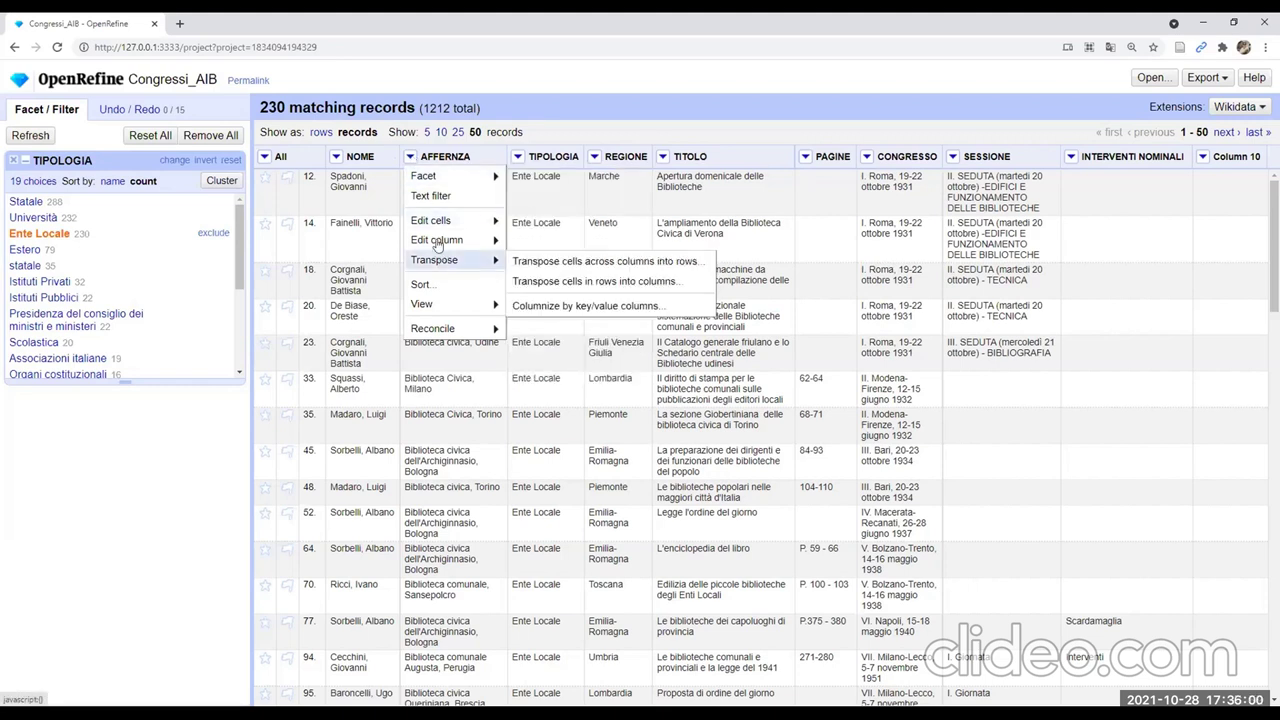
pyautogui.moveTo(438, 312)
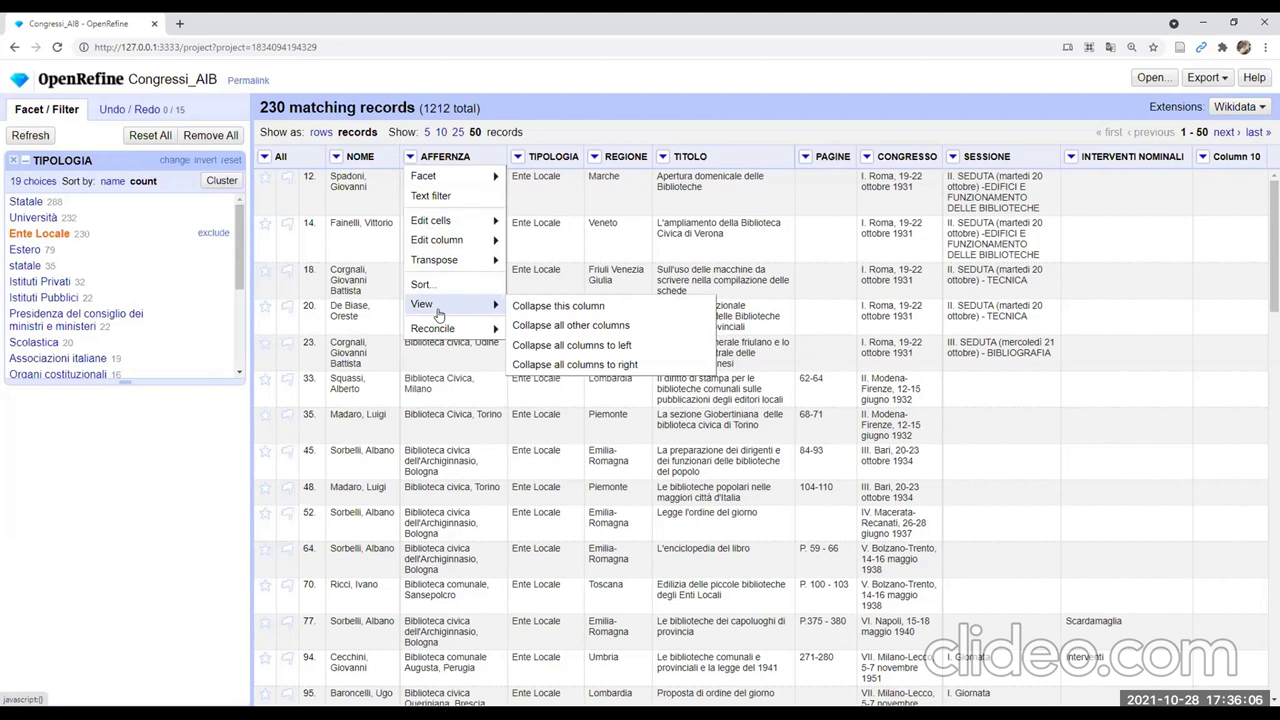
pyautogui.click(576, 365)
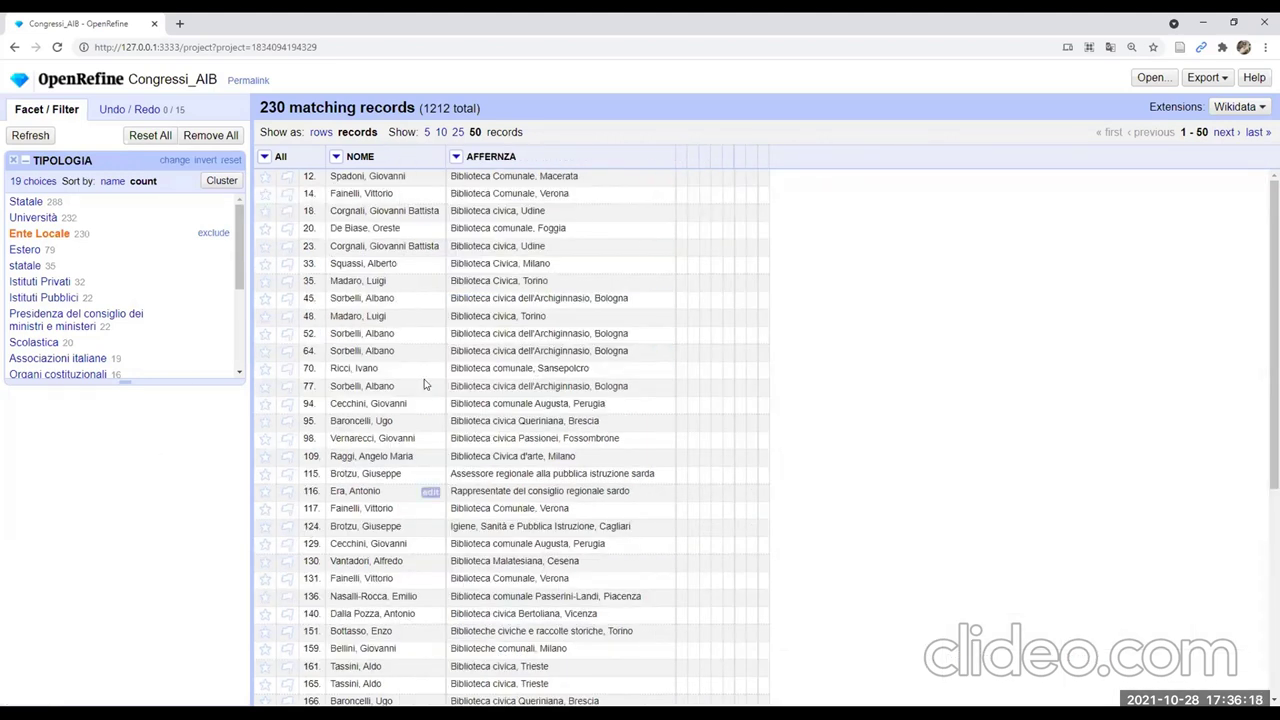
# Expand the collapsed columns from TIPOLOGIA through Column 10 again
pyautogui.click(679, 162)
pyautogui.click(758, 162)
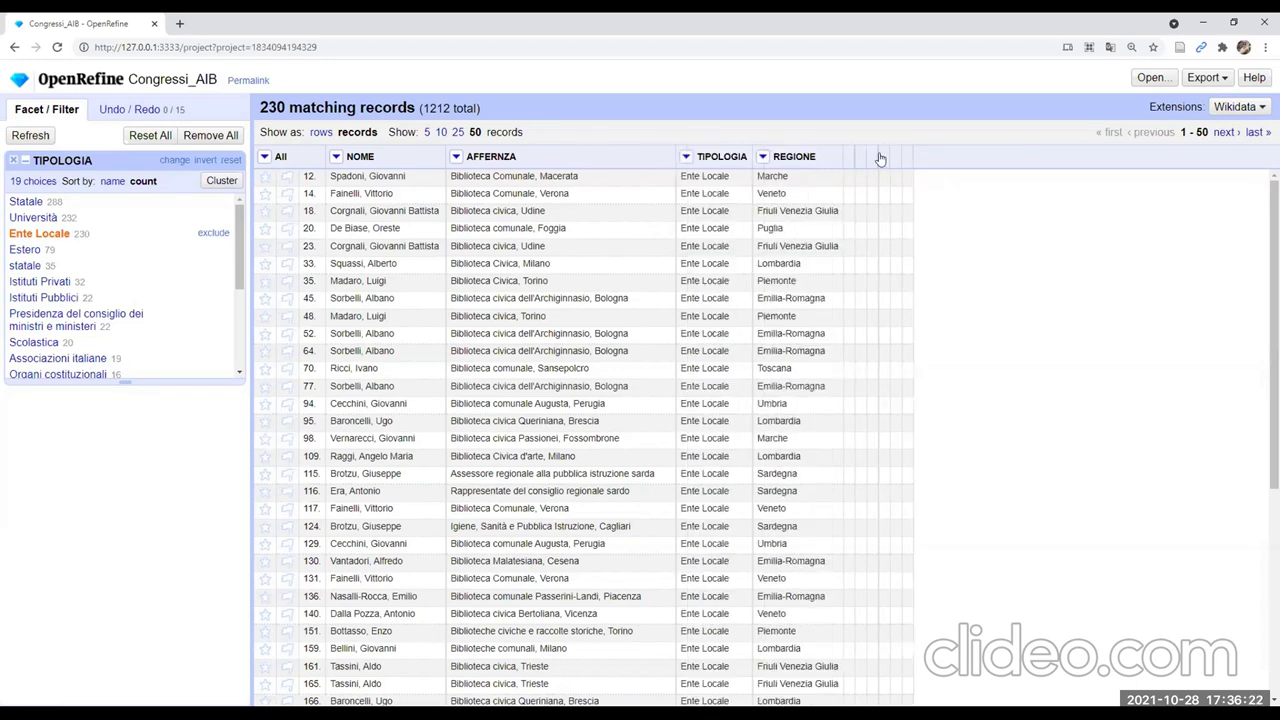
pyautogui.click(878, 160)
pyautogui.click(1187, 160)
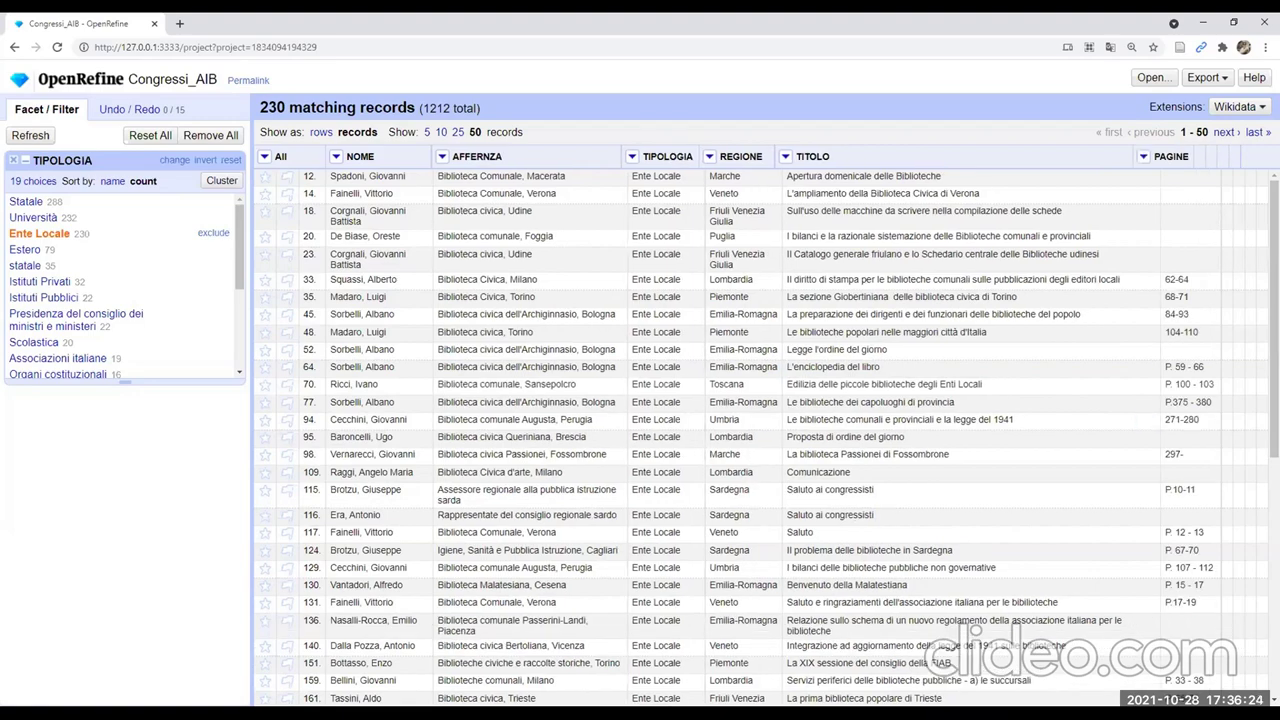
pyautogui.scroll(-1, 675, 632)
pyautogui.scroll(-3, 700, 640)
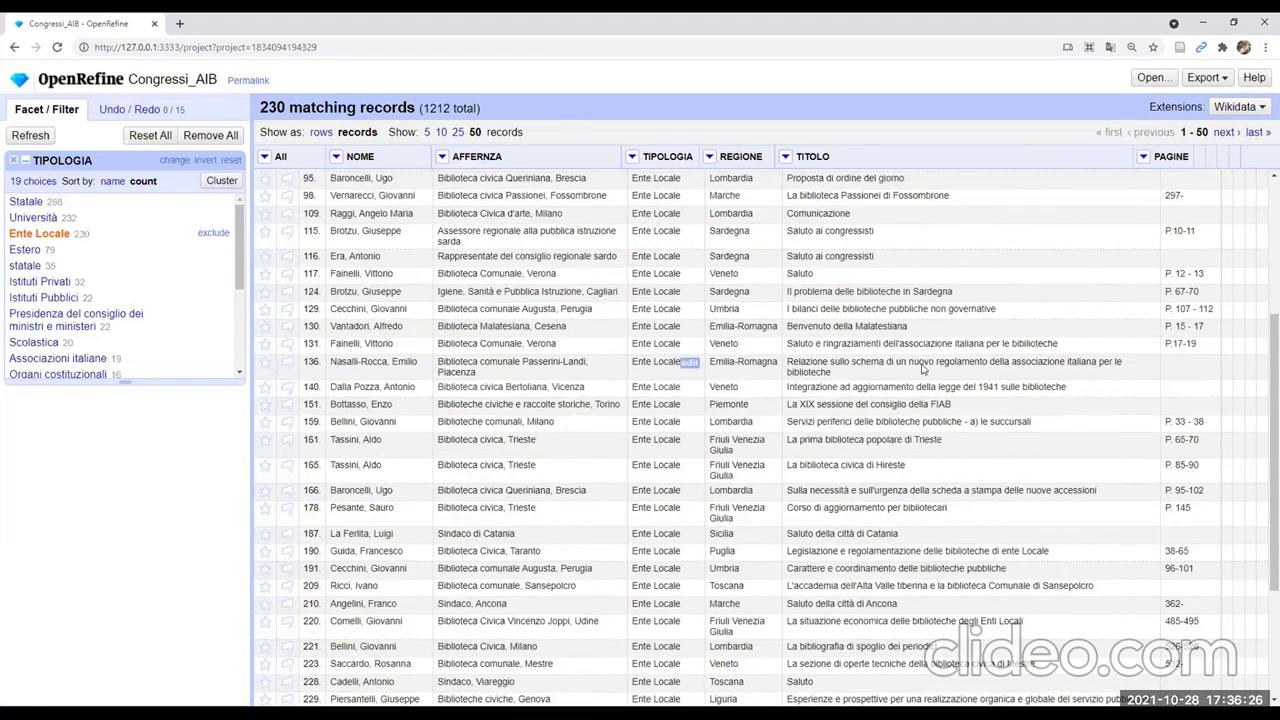
pyautogui.scroll(1, 1199, 158)
pyautogui.click(1201, 160)
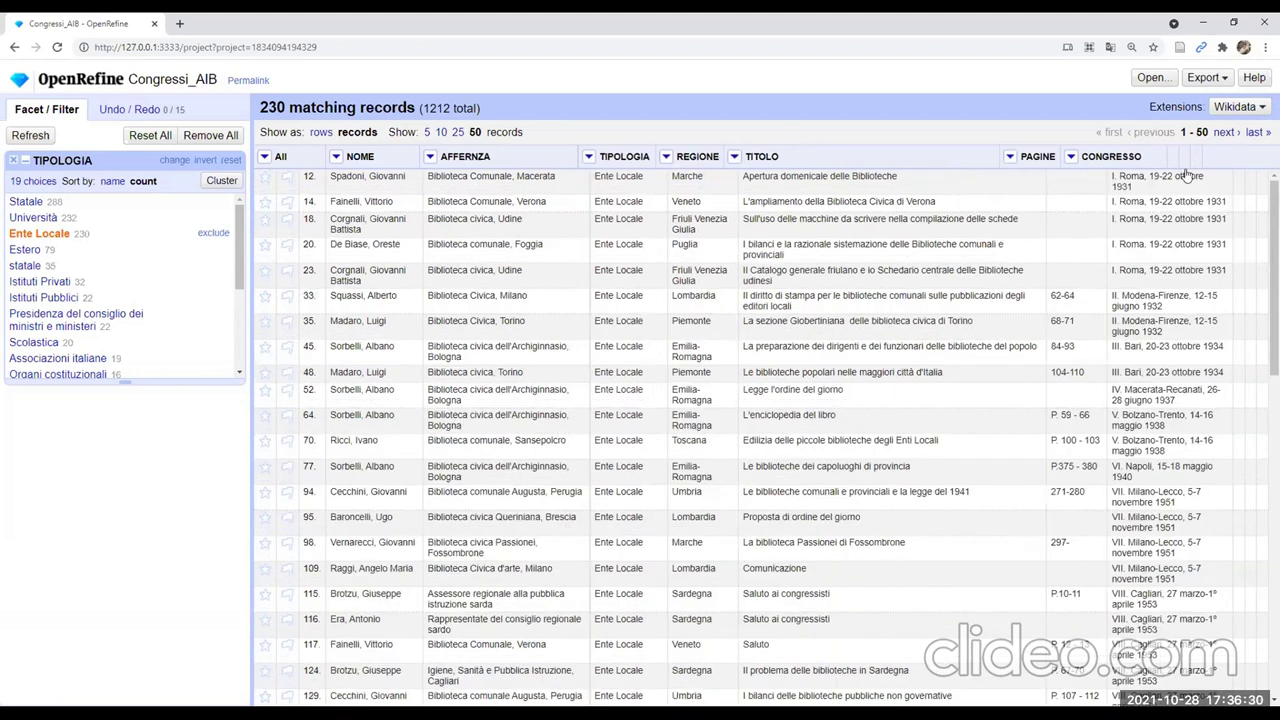
pyautogui.click(1185, 162)
pyautogui.click(1199, 160)
pyautogui.click(1203, 162)
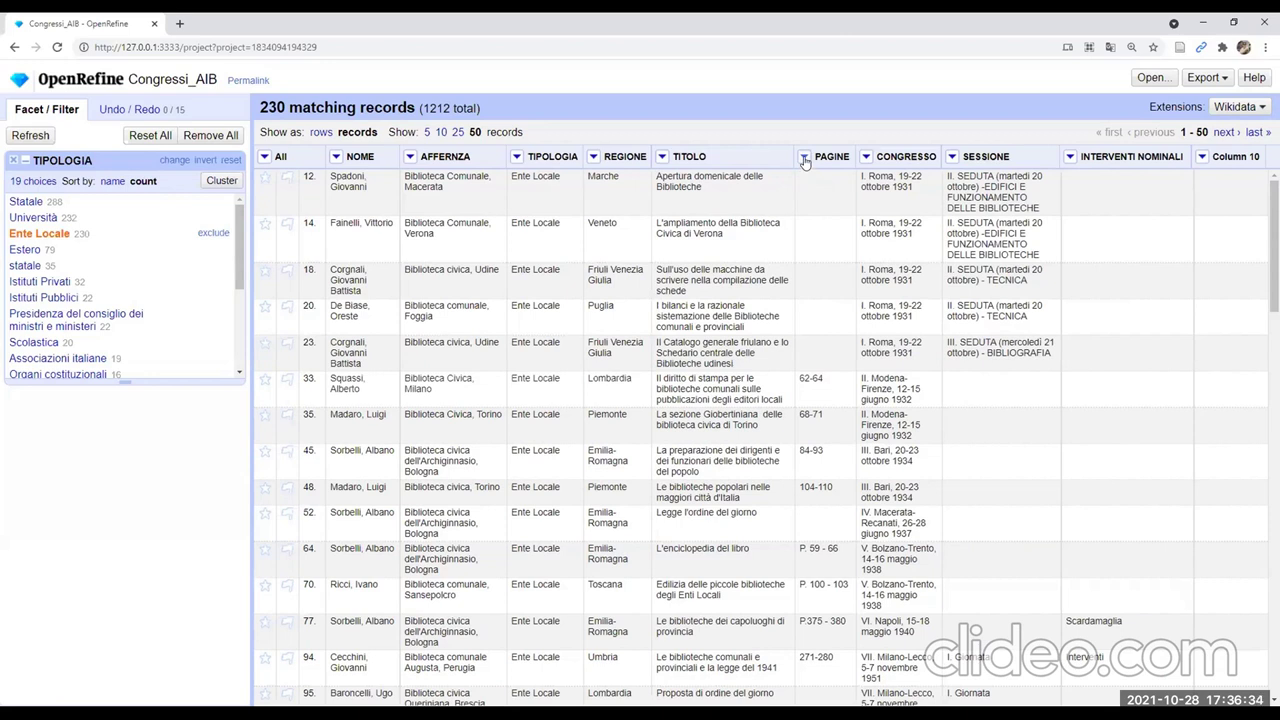
# Collapse all columns to the left of TIPOLOGIA
pyautogui.click(516, 156)
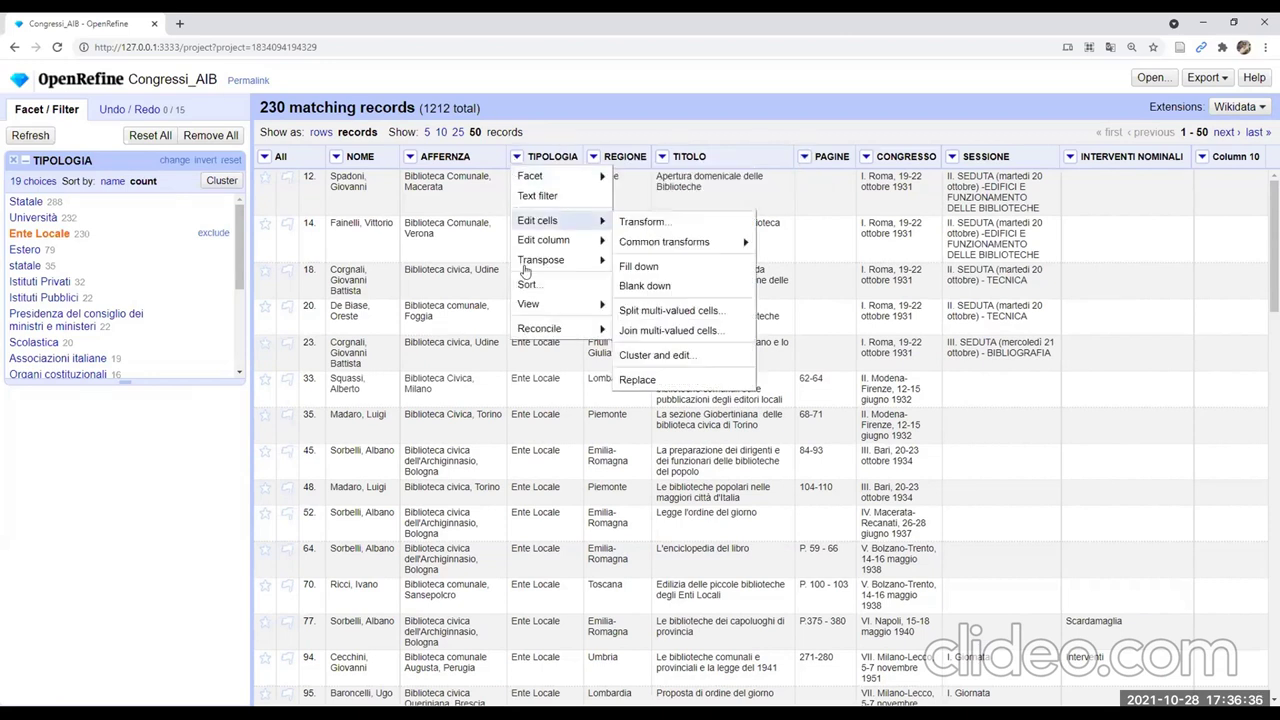
pyautogui.moveTo(560, 304)
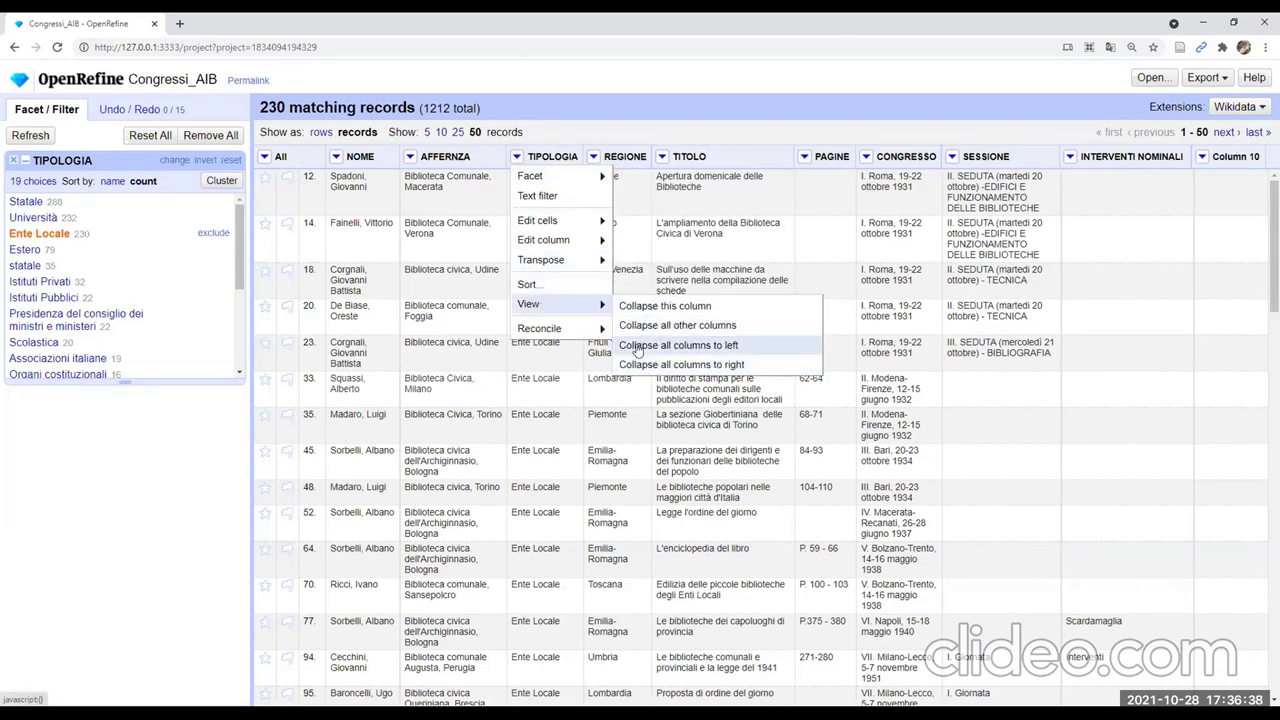
pyautogui.click(678, 345)
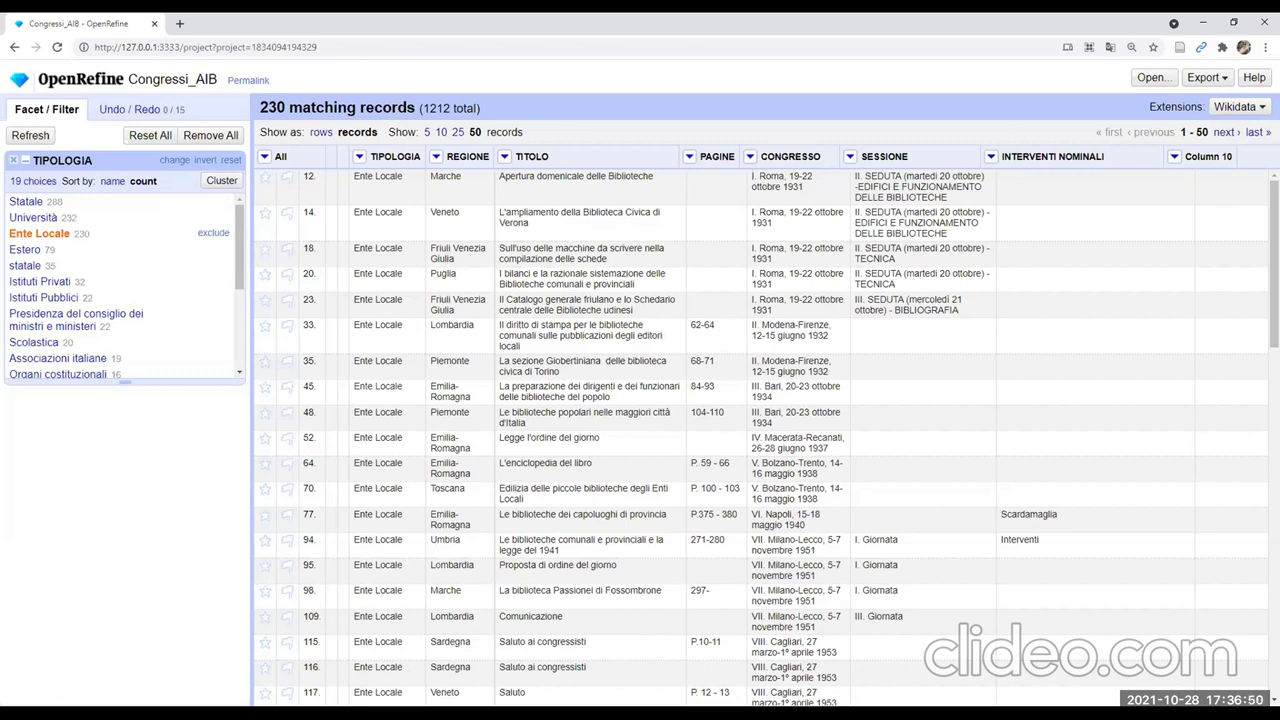
# Reduce the browser's page zoom to 125%
pyautogui.click(1264, 47)
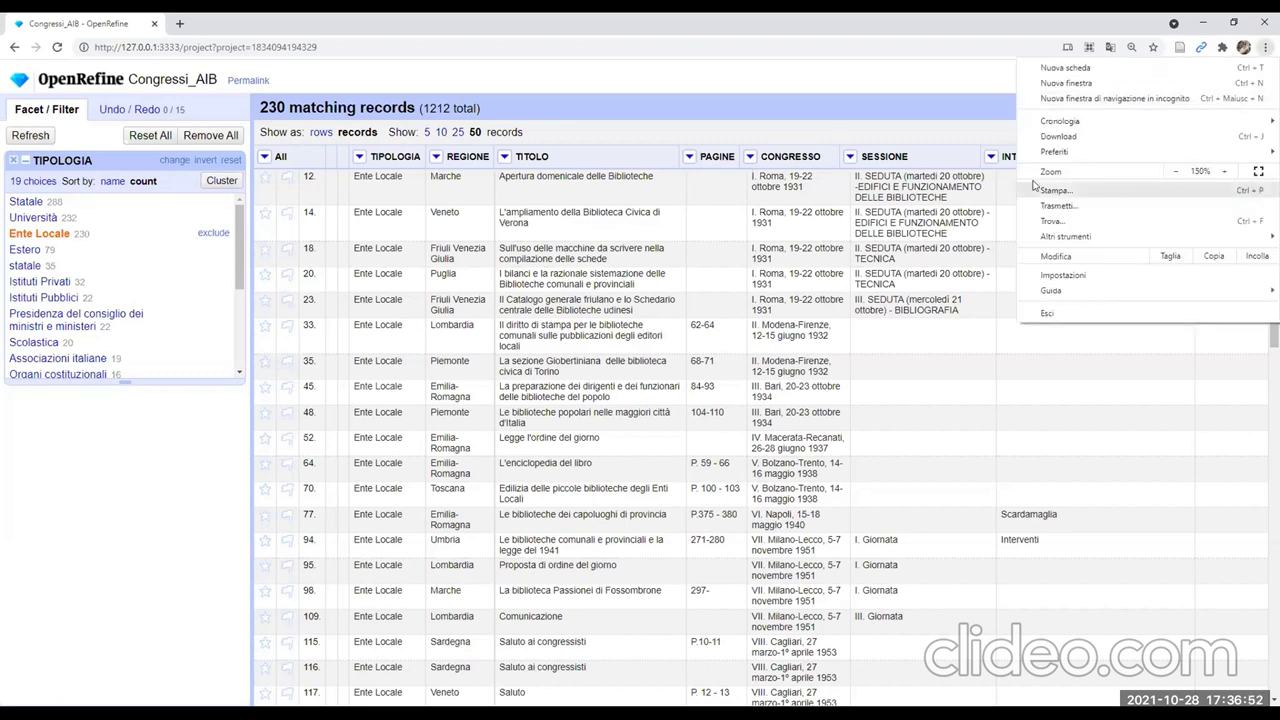
pyautogui.click(1224, 171)
pyautogui.click(1176, 171)
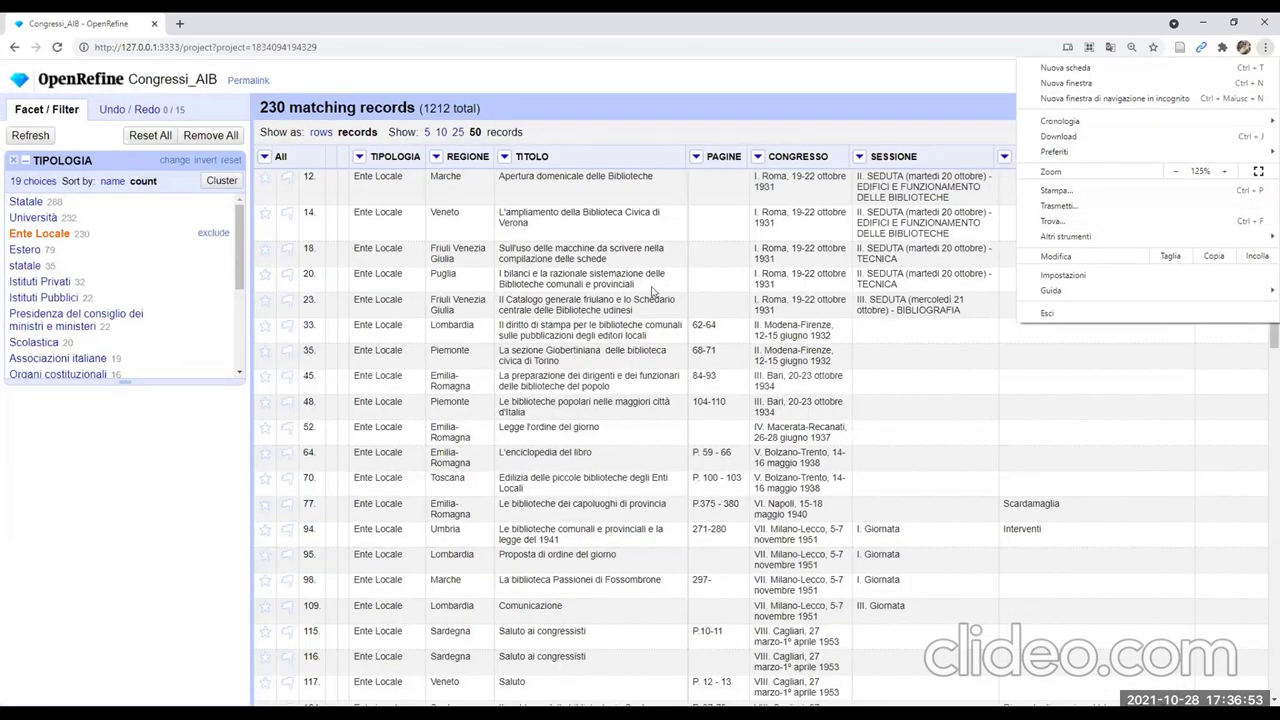
pyautogui.click(455, 65)
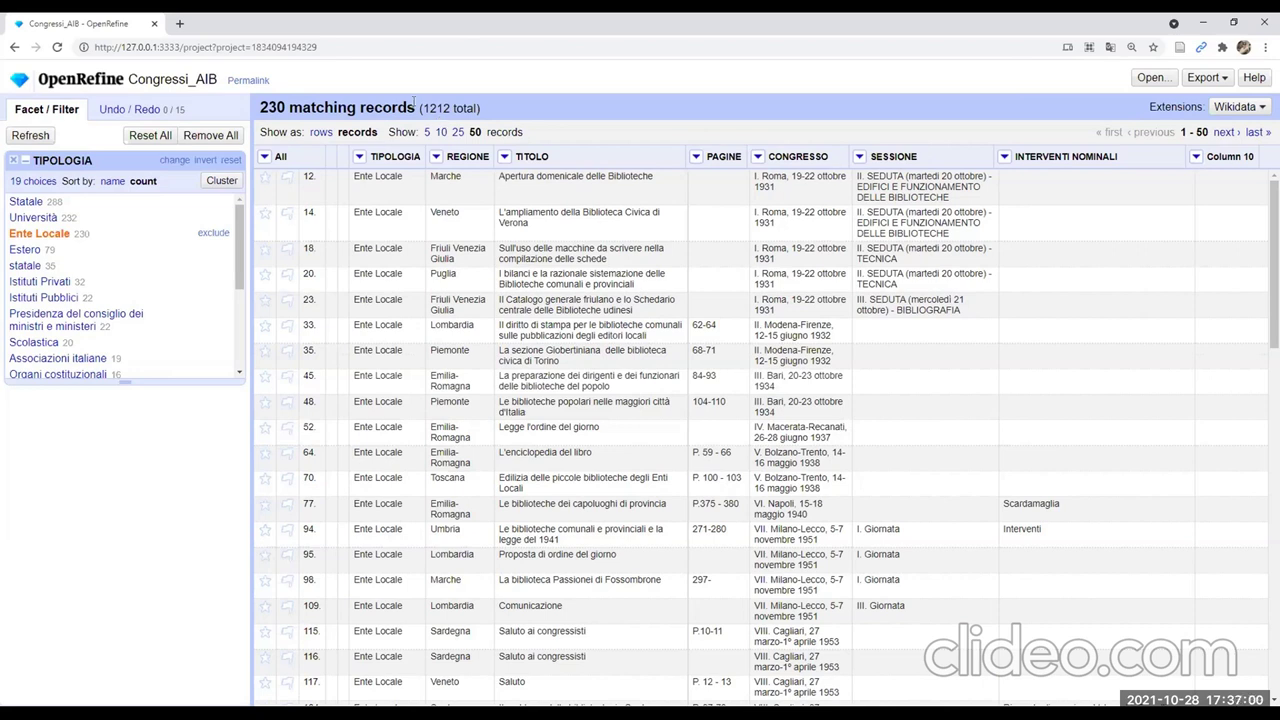
# Sort the records by REGIONE as text from a to z and look through the reordered records
pyautogui.click(437, 157)
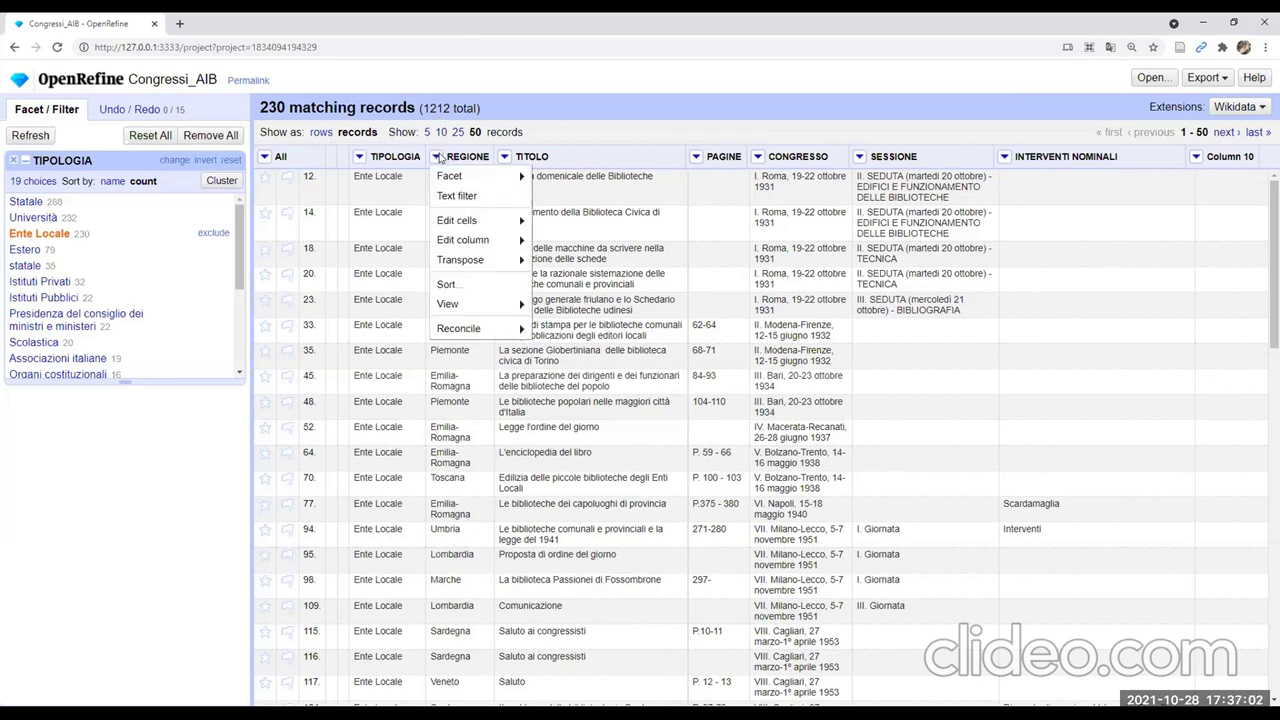
pyautogui.click(471, 286)
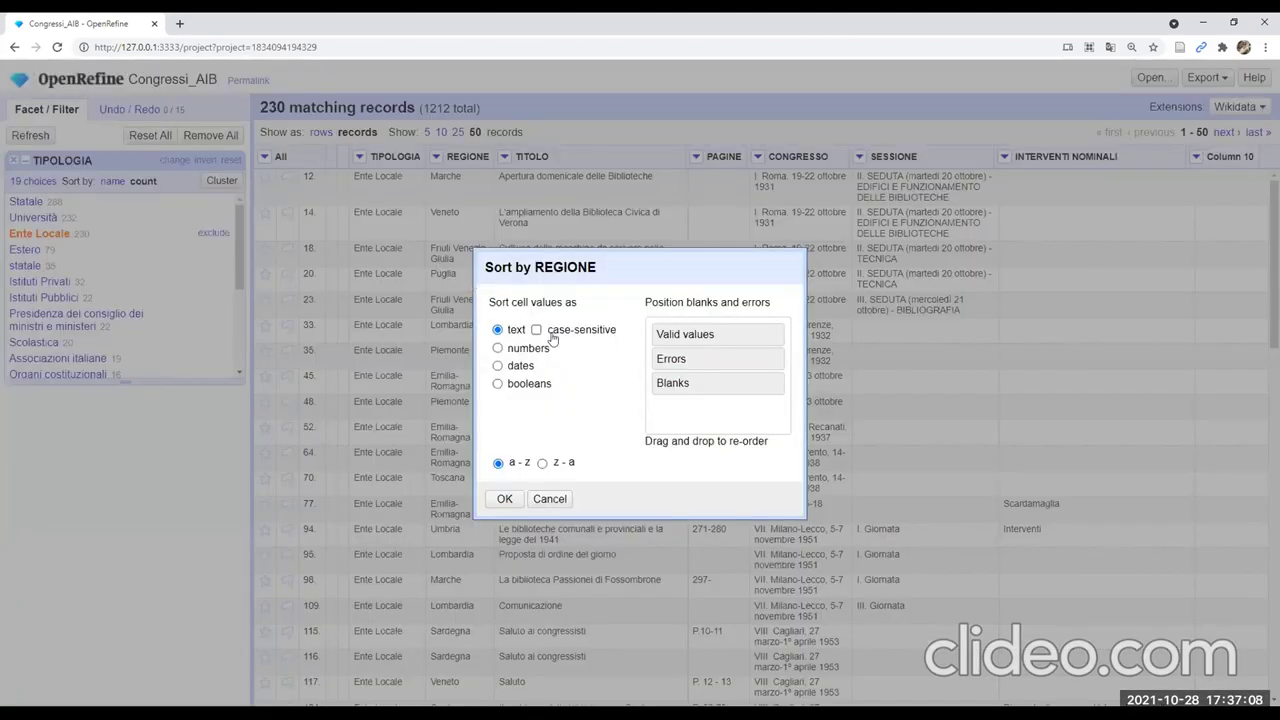
pyautogui.click(505, 500)
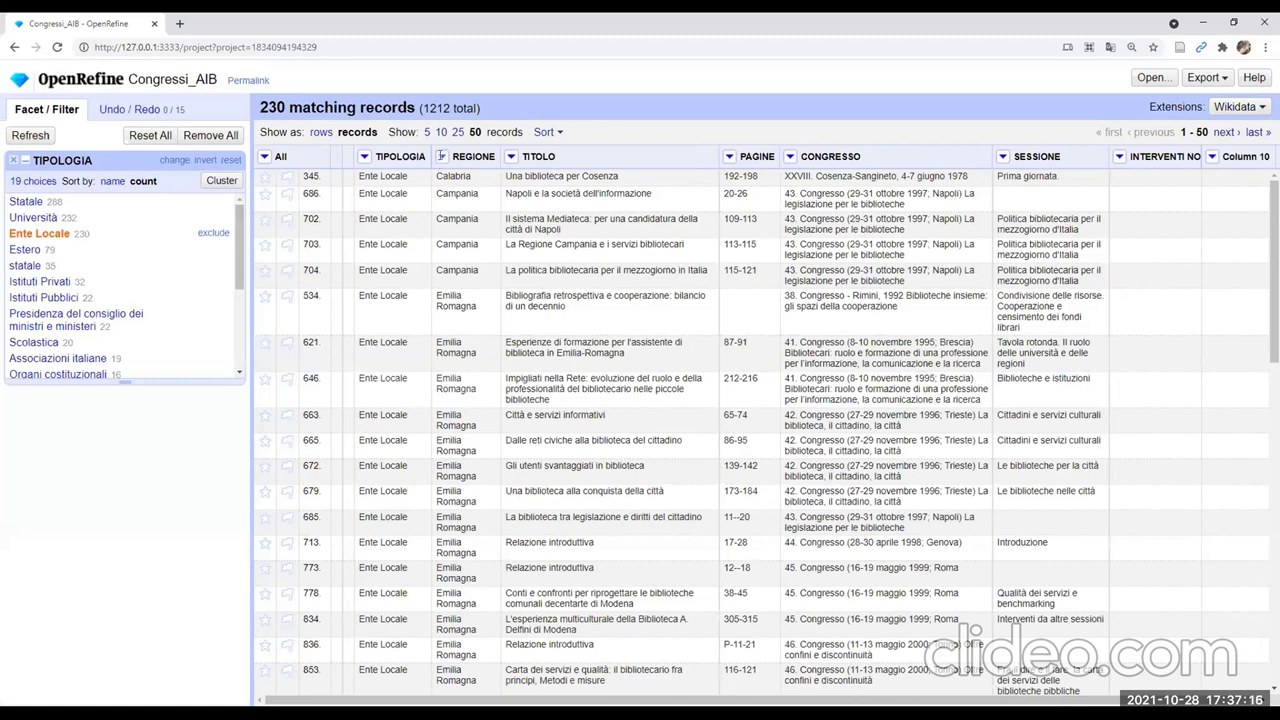
pyautogui.scroll(-15, 368, 222)
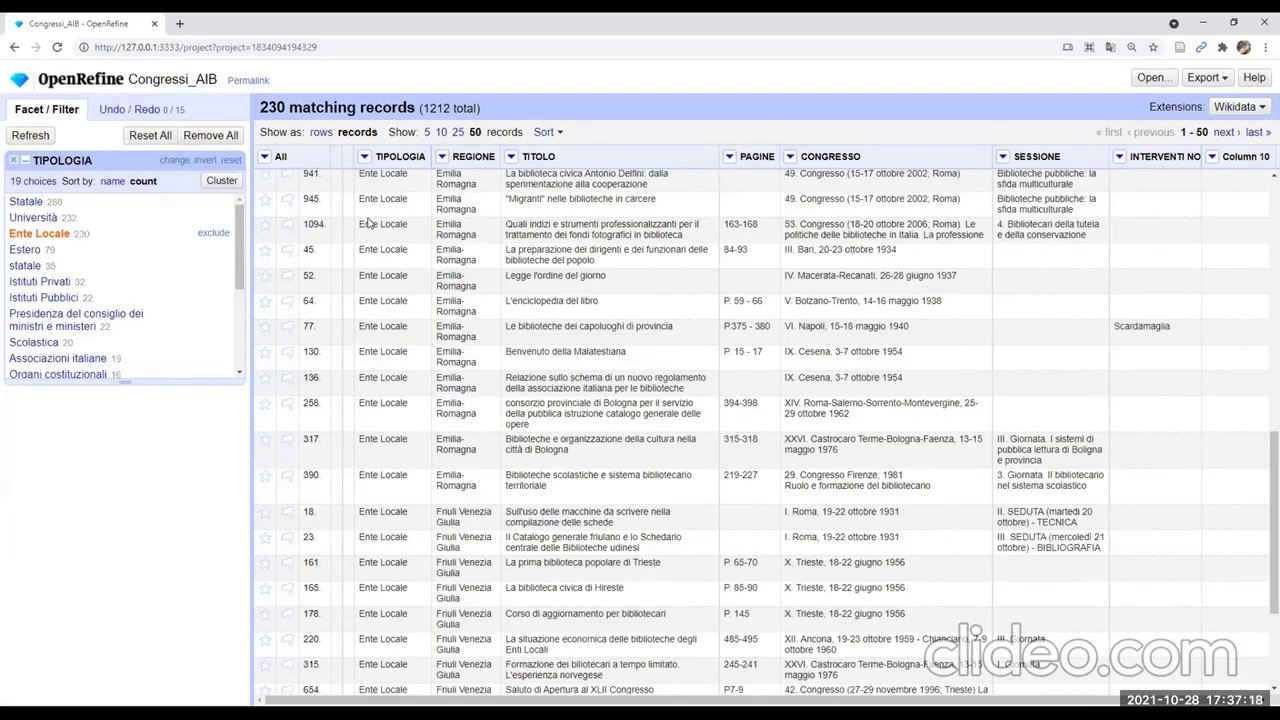
pyautogui.scroll(10, 470, 260)
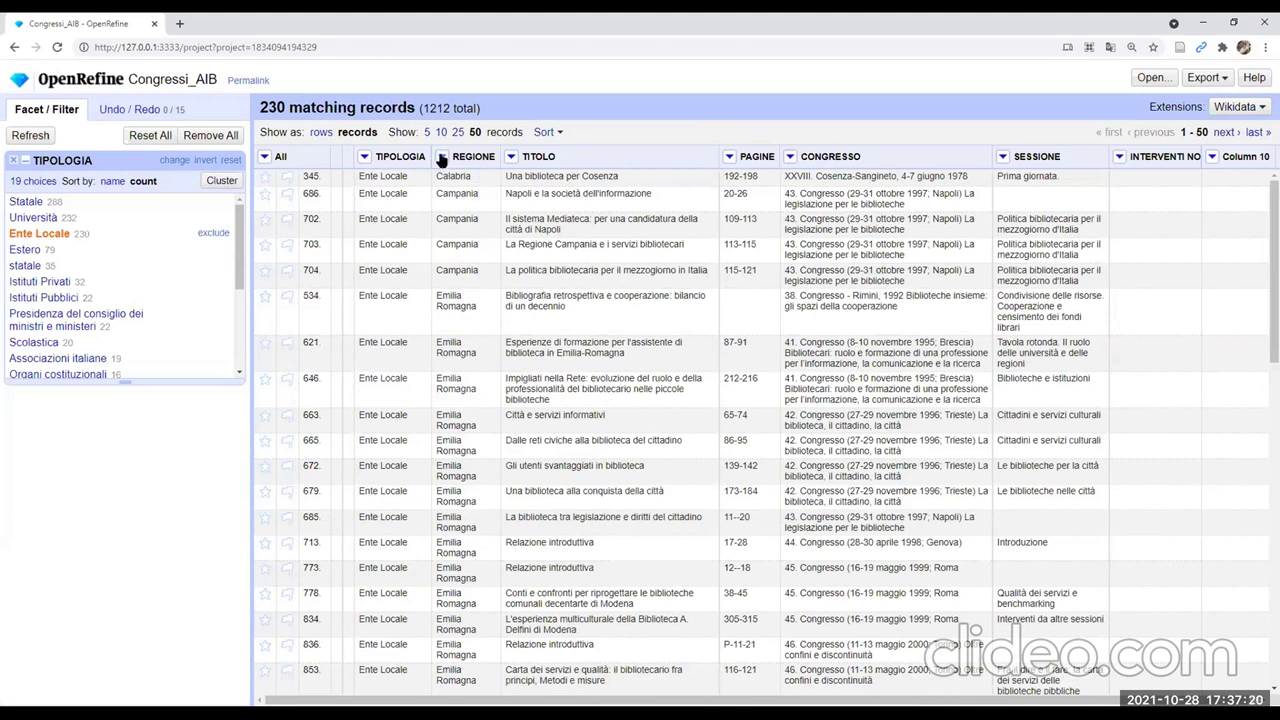
# Add a sort by TIPOLOGIA as text from a to z, look through the records, and remove the TIPOLOGIA facet
pyautogui.click(547, 133)
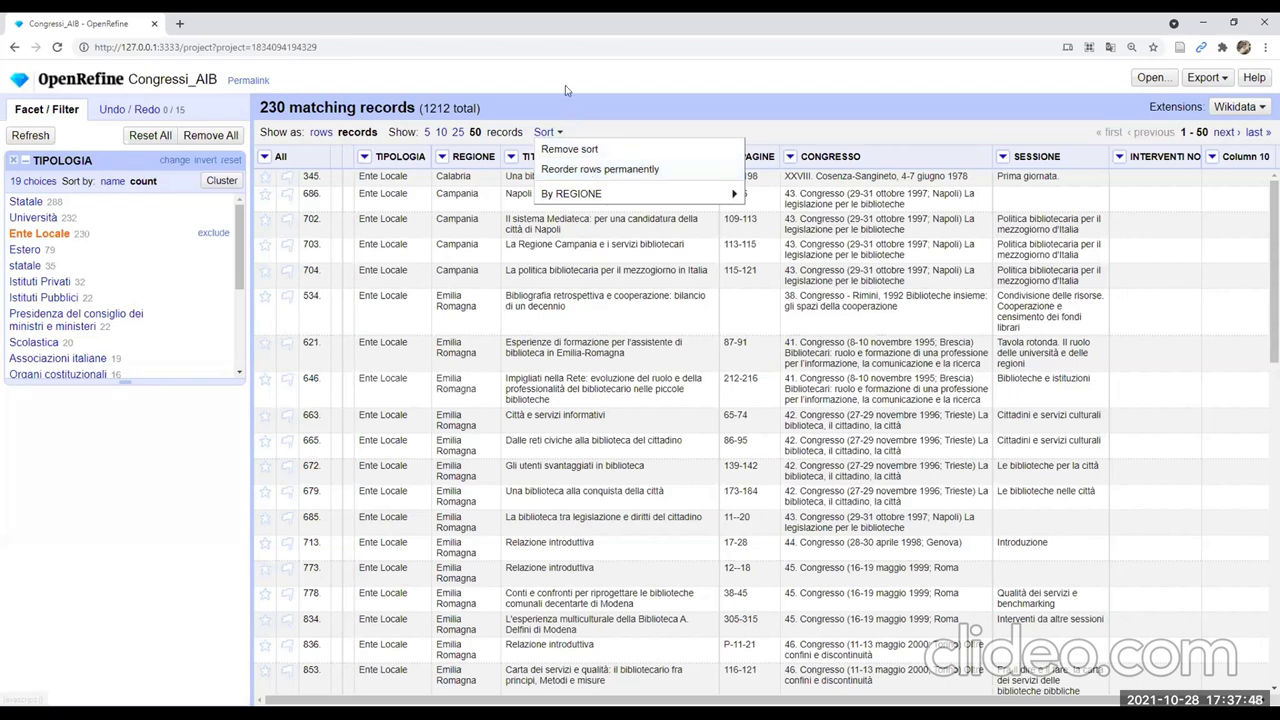
pyautogui.click(392, 182)
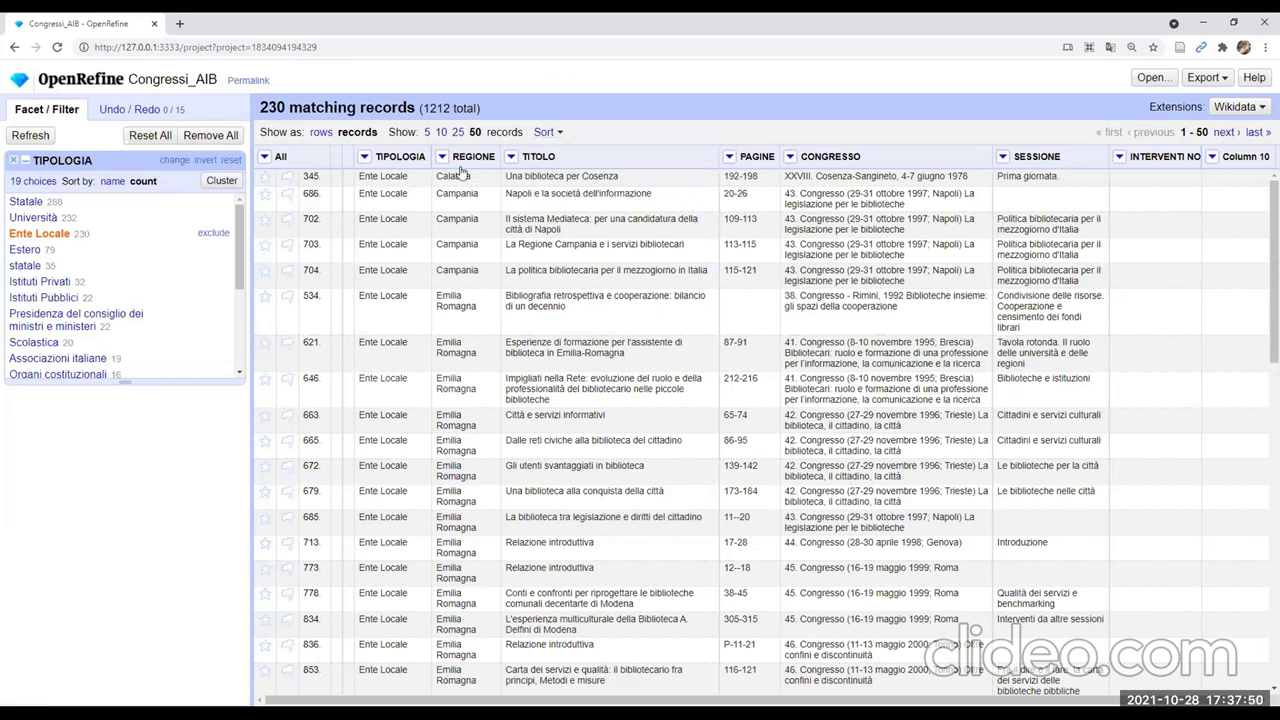
pyautogui.click(365, 157)
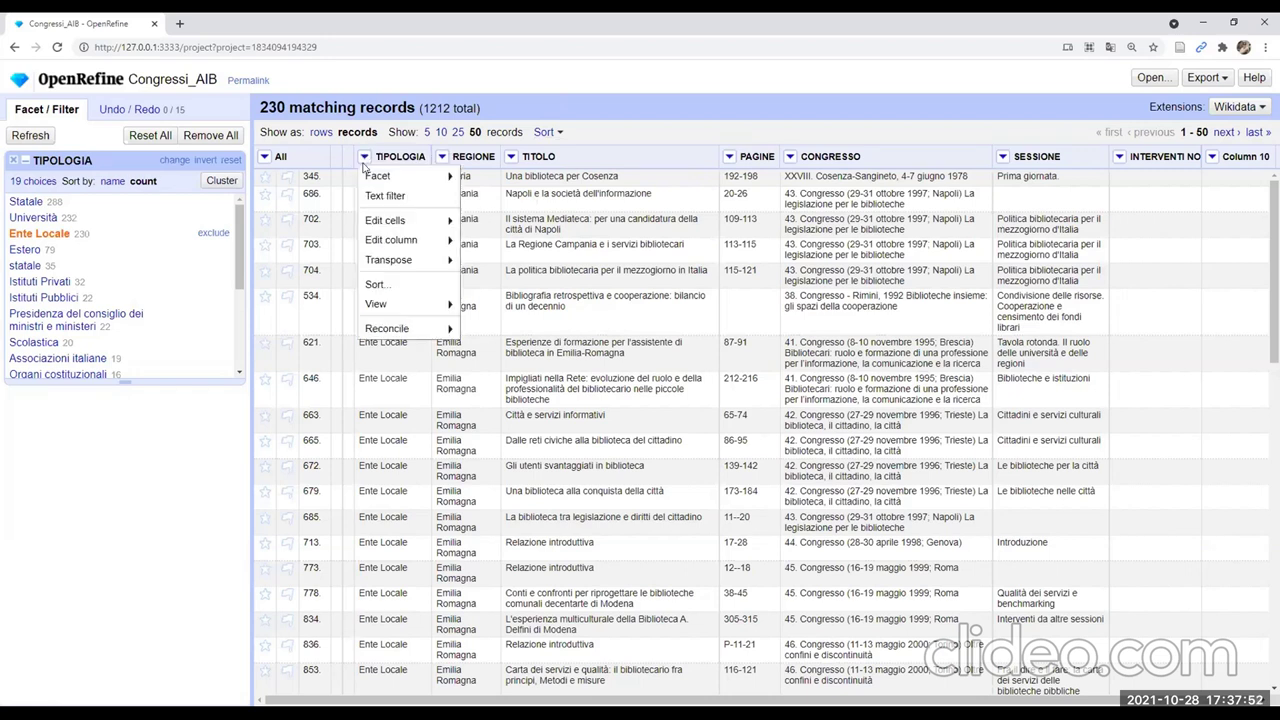
pyautogui.click(390, 287)
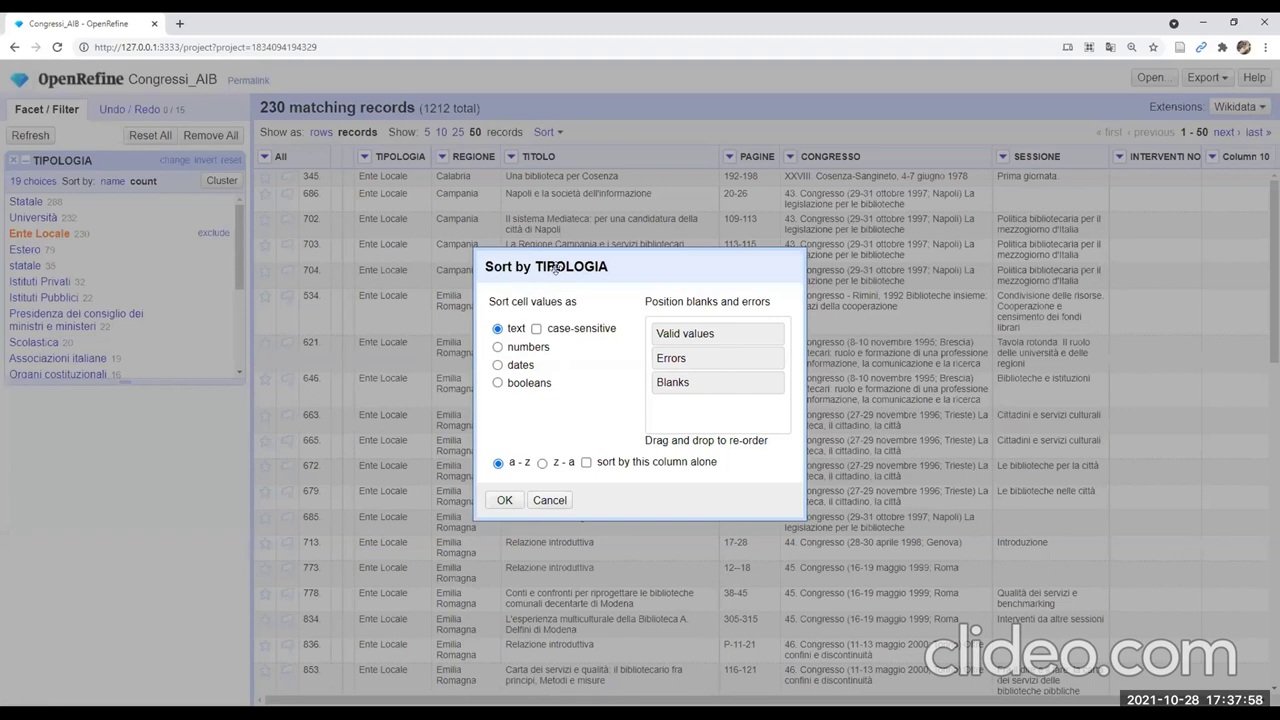
pyautogui.click(505, 498)
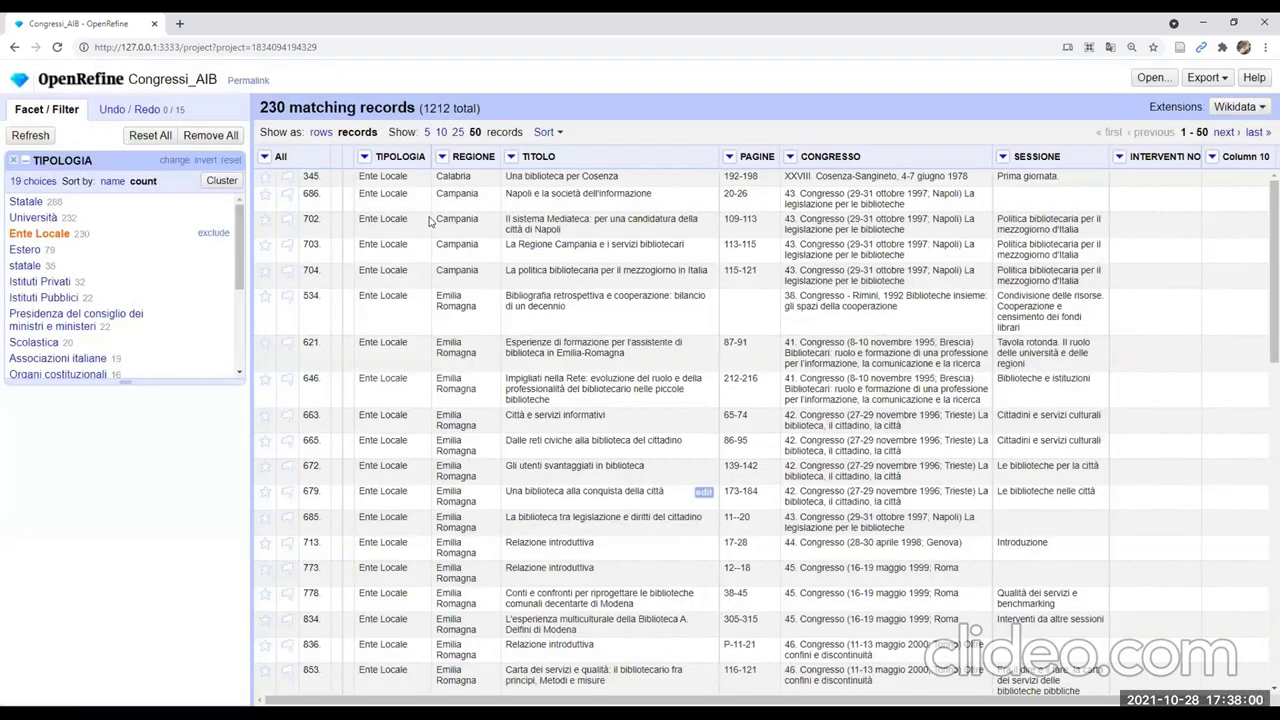
pyautogui.scroll(-3, 385, 290)
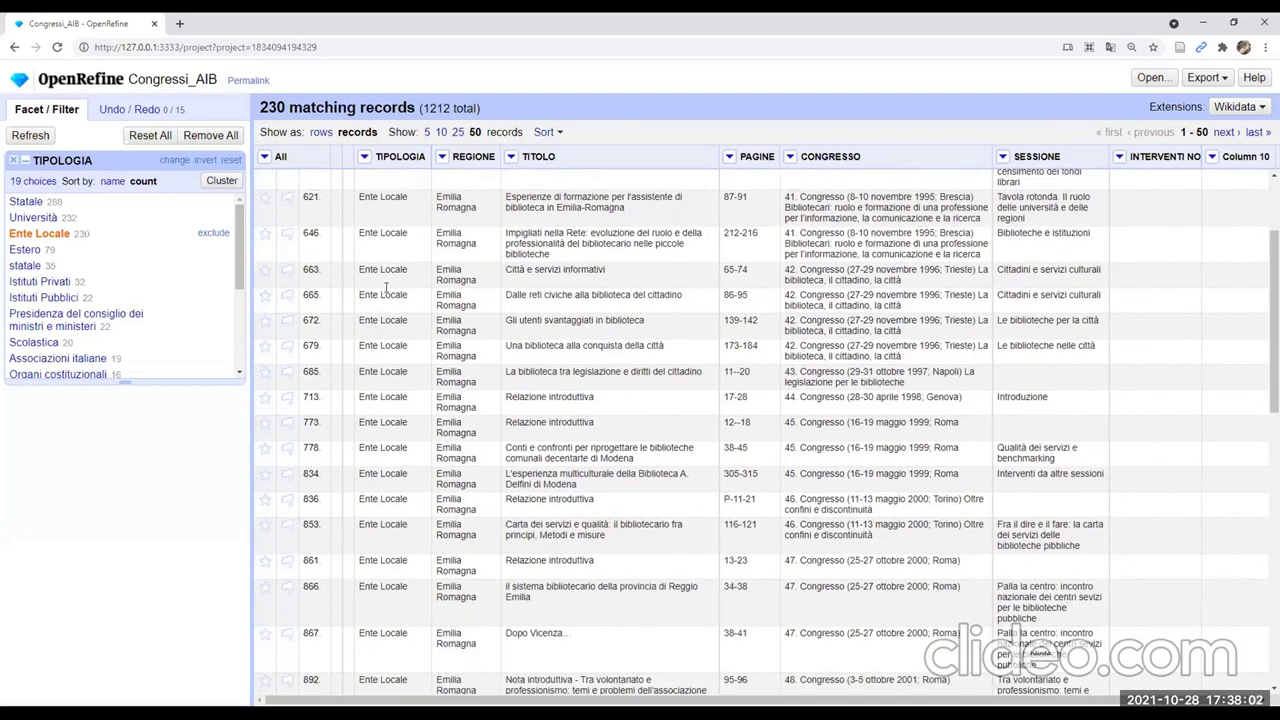
pyautogui.scroll(-3, 385, 287)
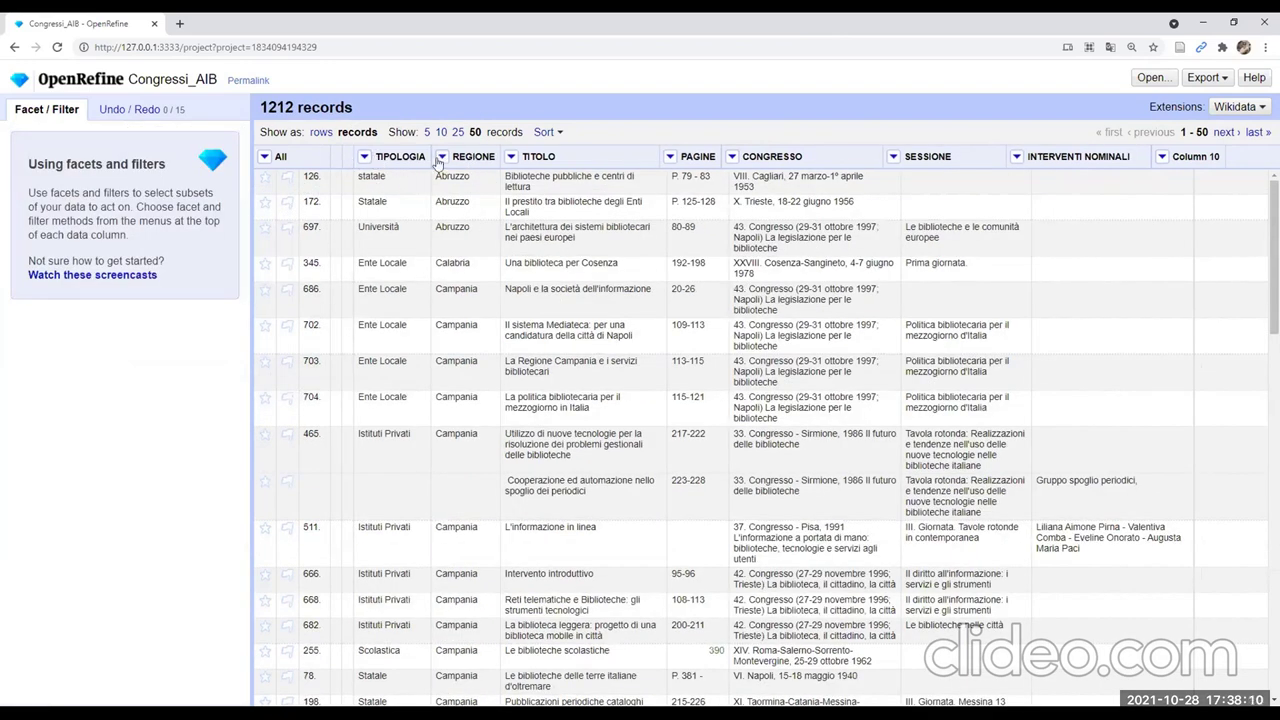
# Remove all sorting from the records
pyautogui.click(441, 156)
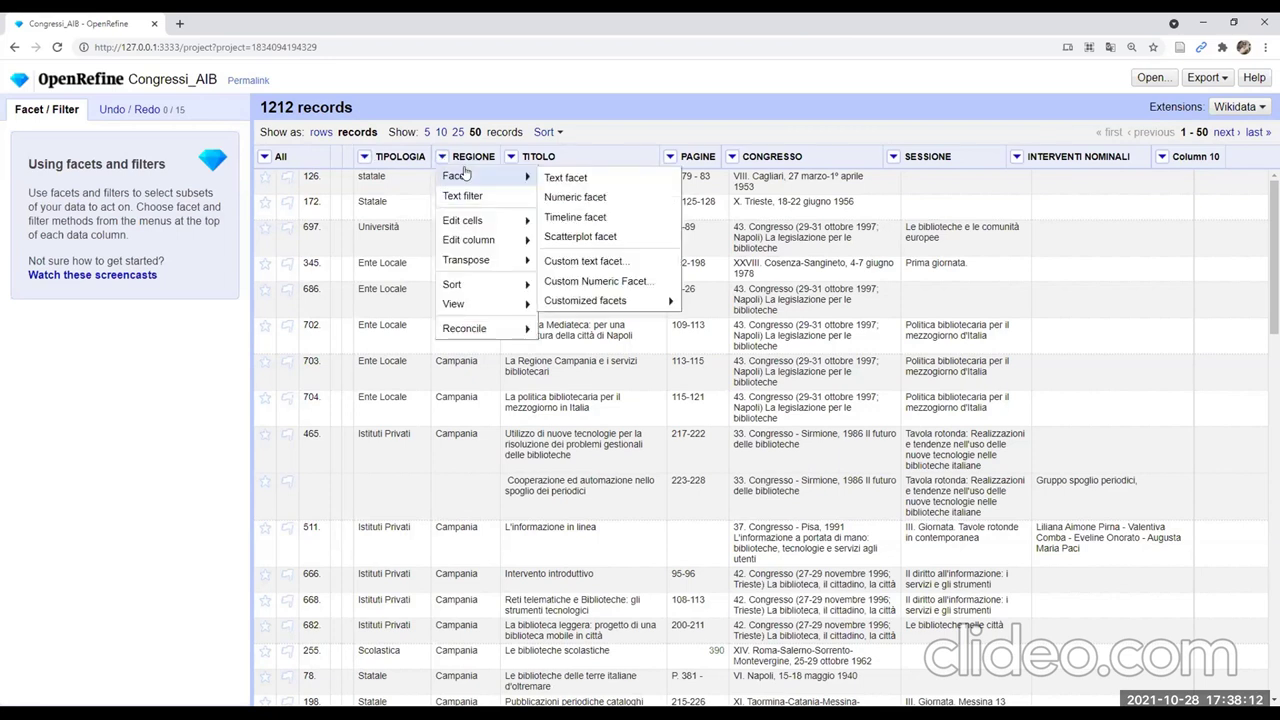
pyautogui.click(548, 133)
pyautogui.click(548, 133)
pyautogui.click(556, 146)
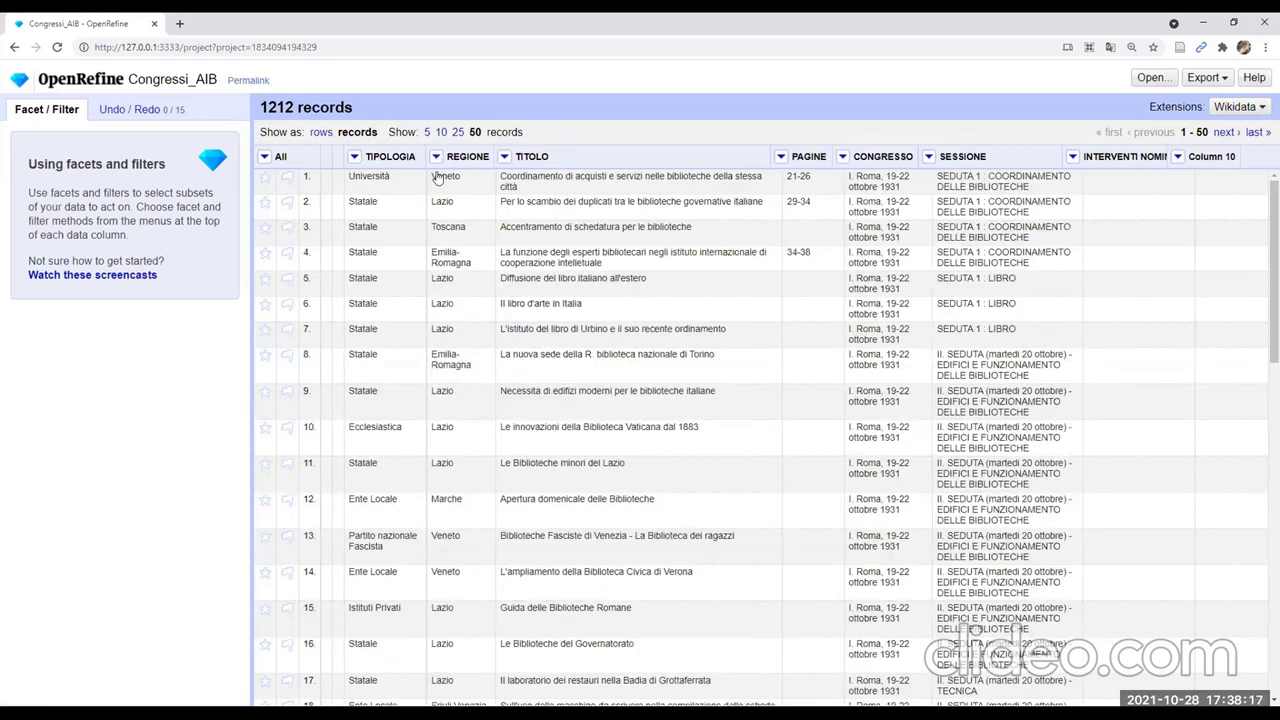
# Sort the complete set of records by REGIONE as text from a to z
pyautogui.click(437, 157)
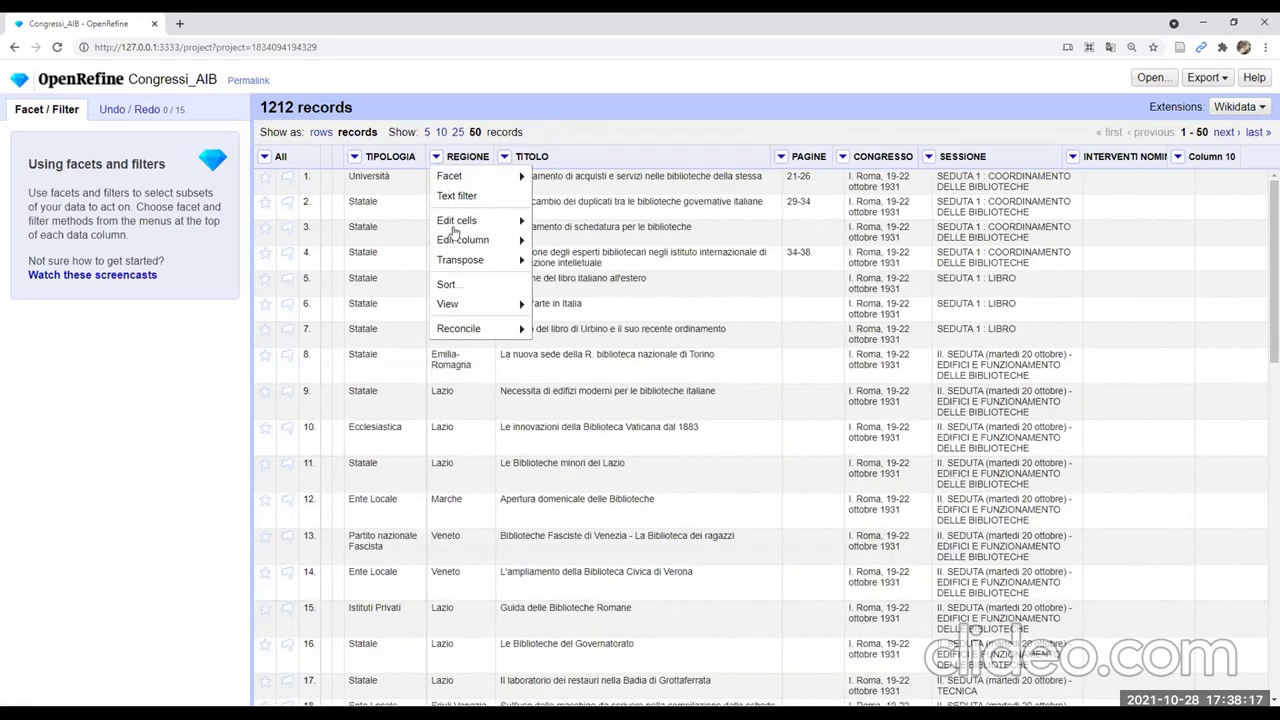
pyautogui.click(472, 287)
pyautogui.click(507, 503)
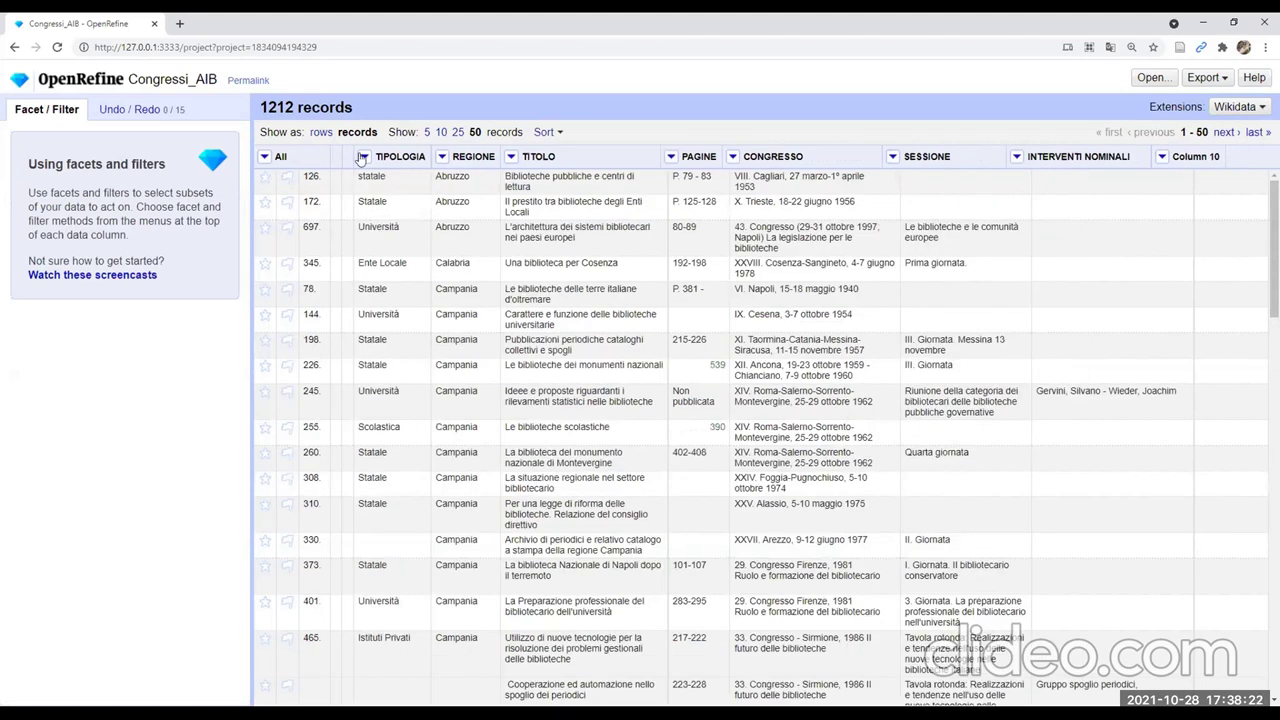
# Add TIPOLOGIA as a second sort level, as text from a to z, keeping the REGIONE sort
pyautogui.click(364, 157)
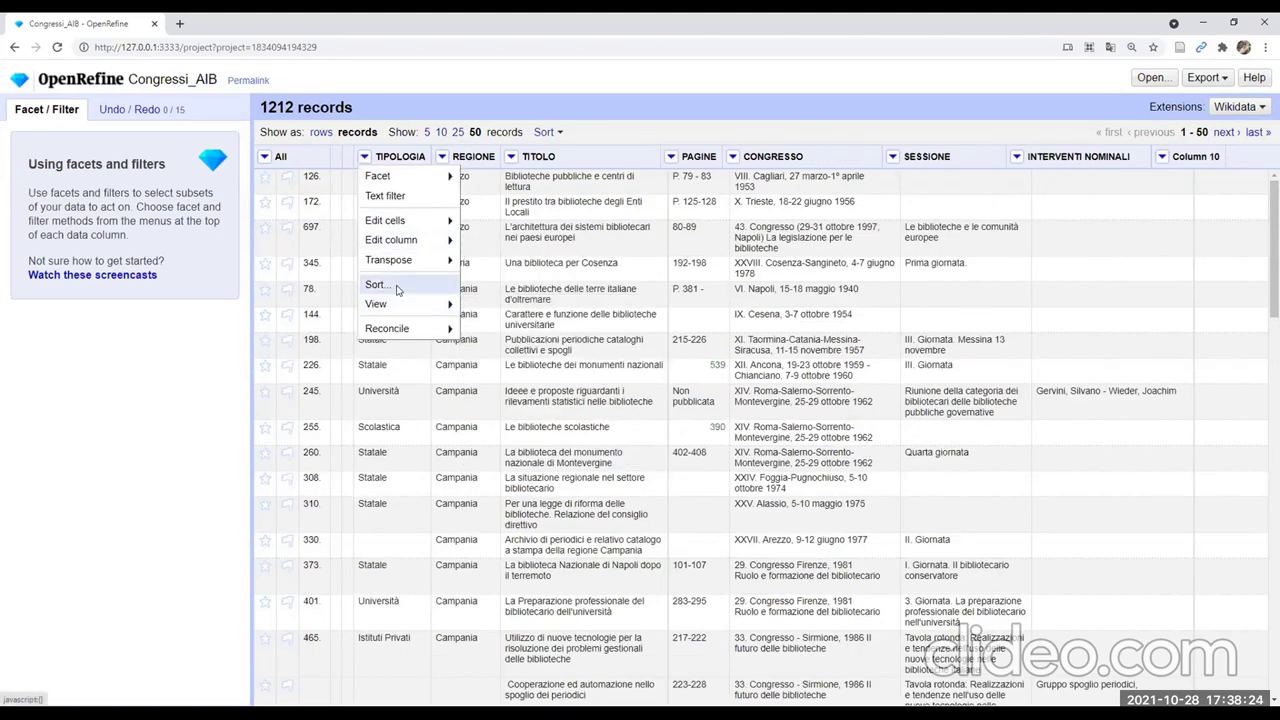
pyautogui.click(392, 286)
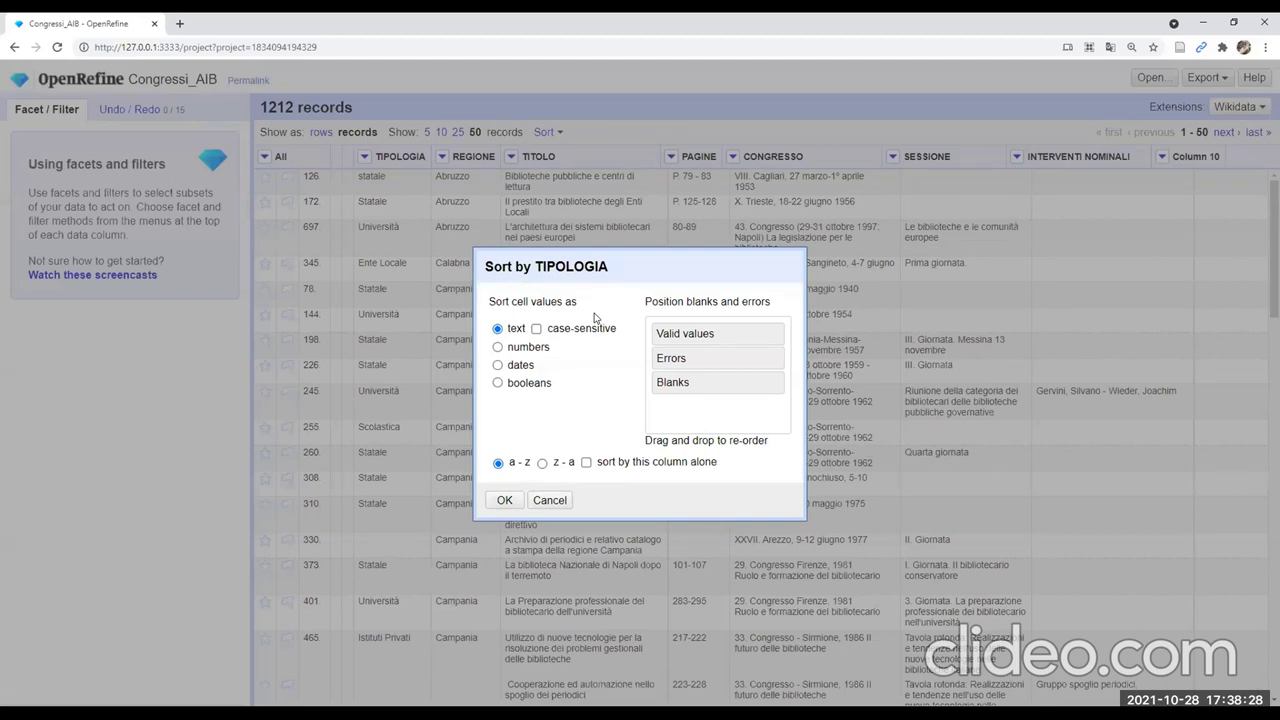
pyautogui.click(587, 463)
pyautogui.click(587, 463)
pyautogui.click(504, 500)
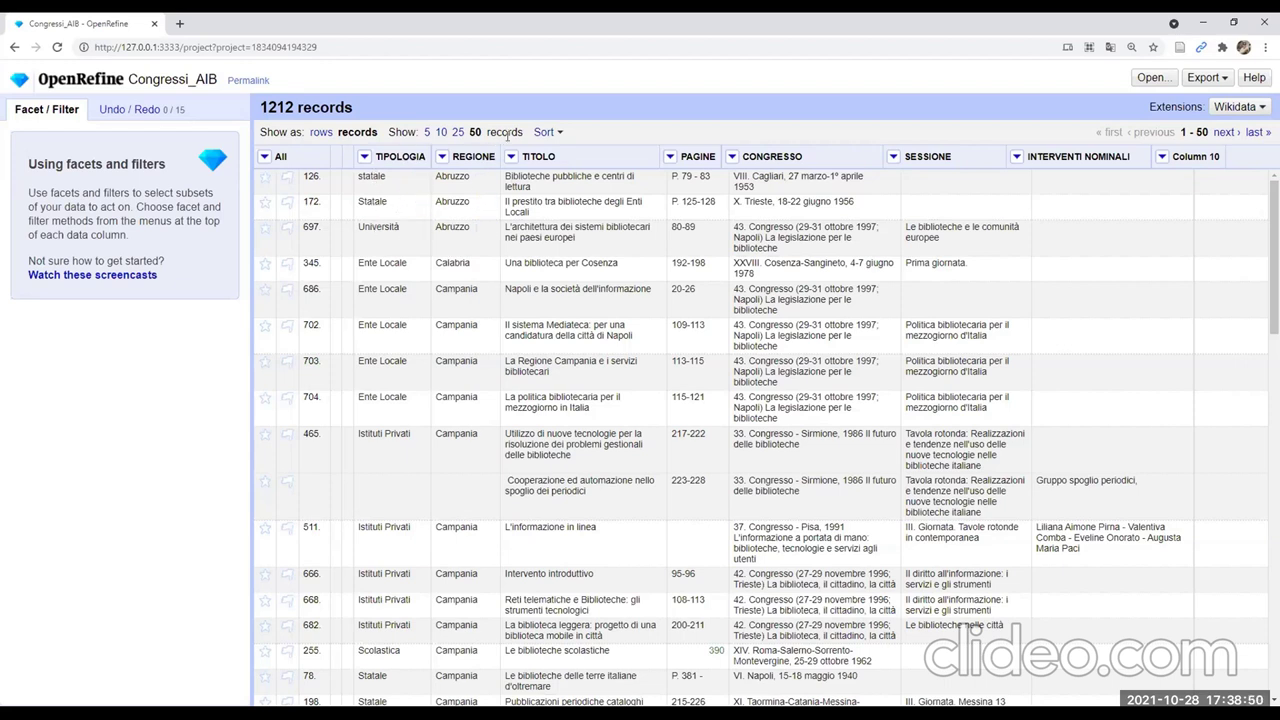
# Reverse the REGIONE sort order while keeping the TIPOLOGIA sort
pyautogui.click(545, 133)
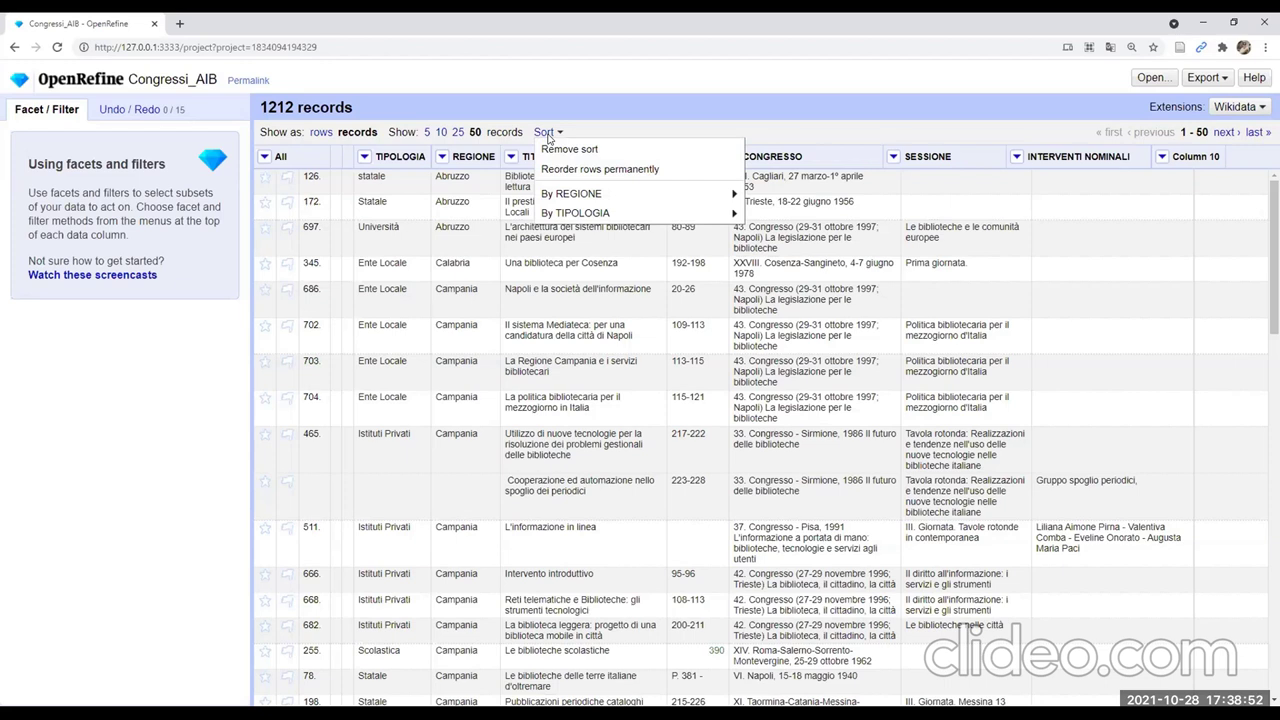
pyautogui.moveTo(590, 195)
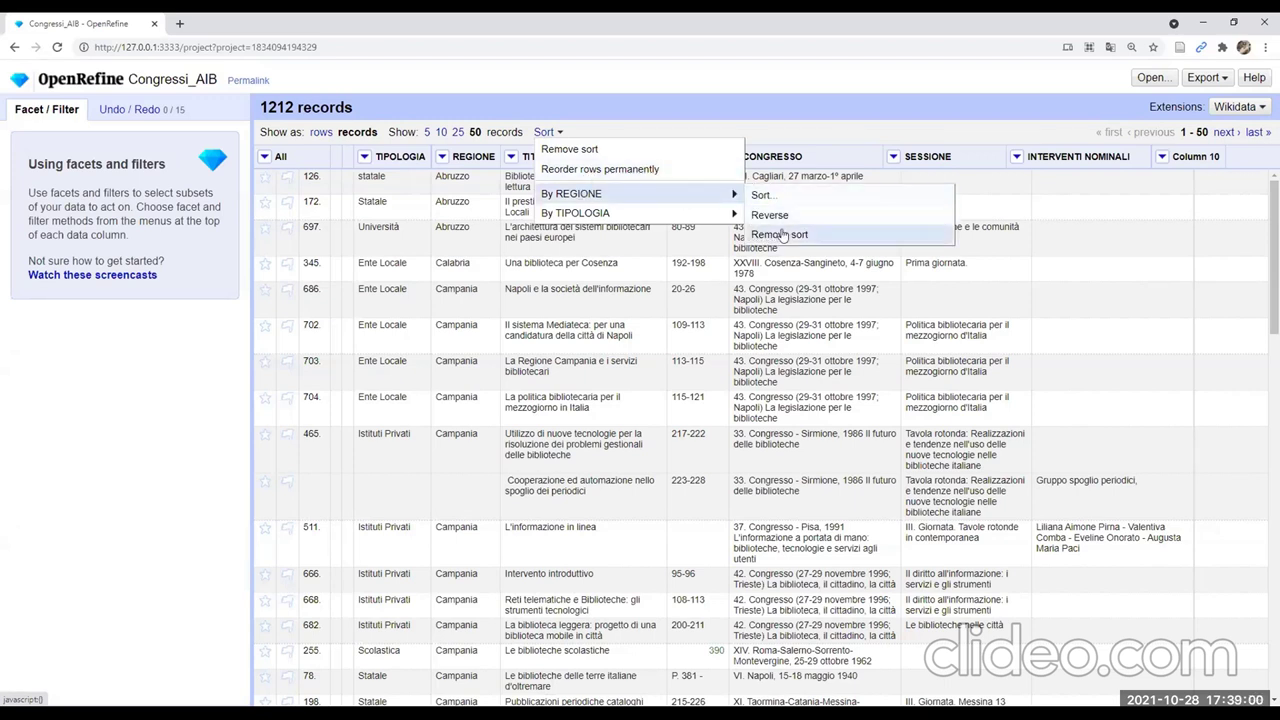
pyautogui.click(790, 215)
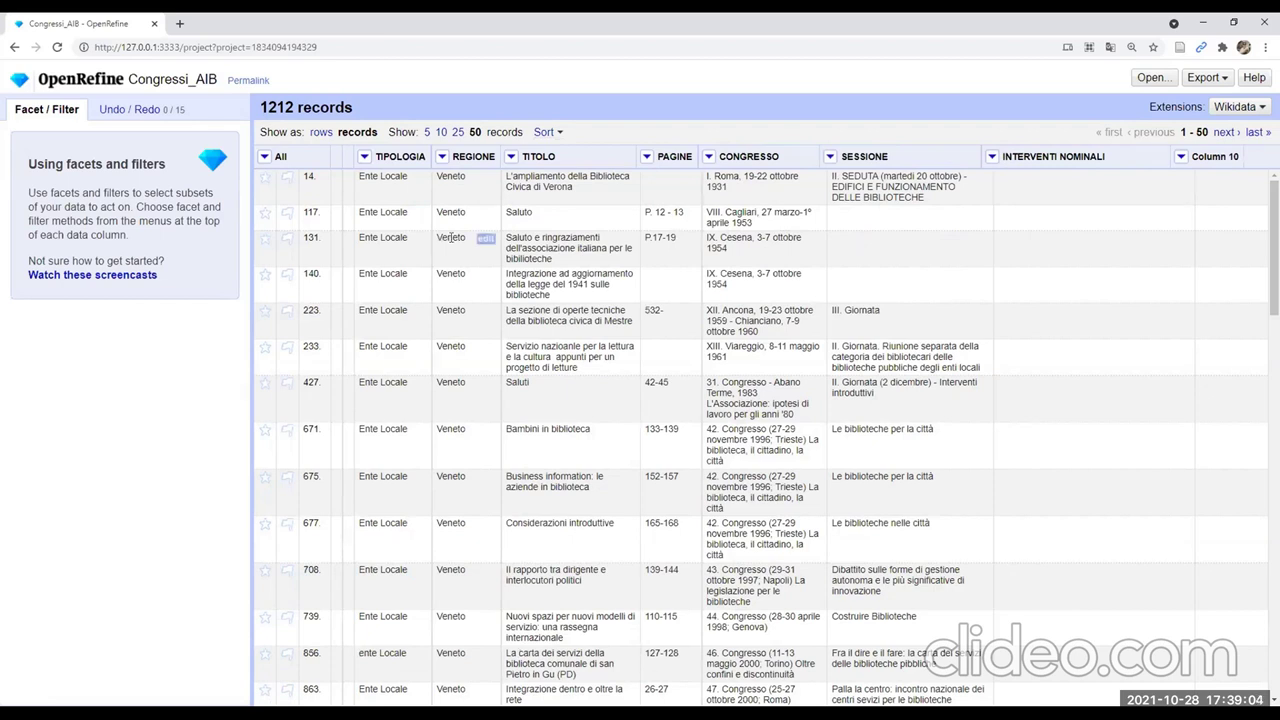
# Remove the REGIONE sort on its own, and clear the remaining TIPOLOGIA sort
pyautogui.click(550, 131)
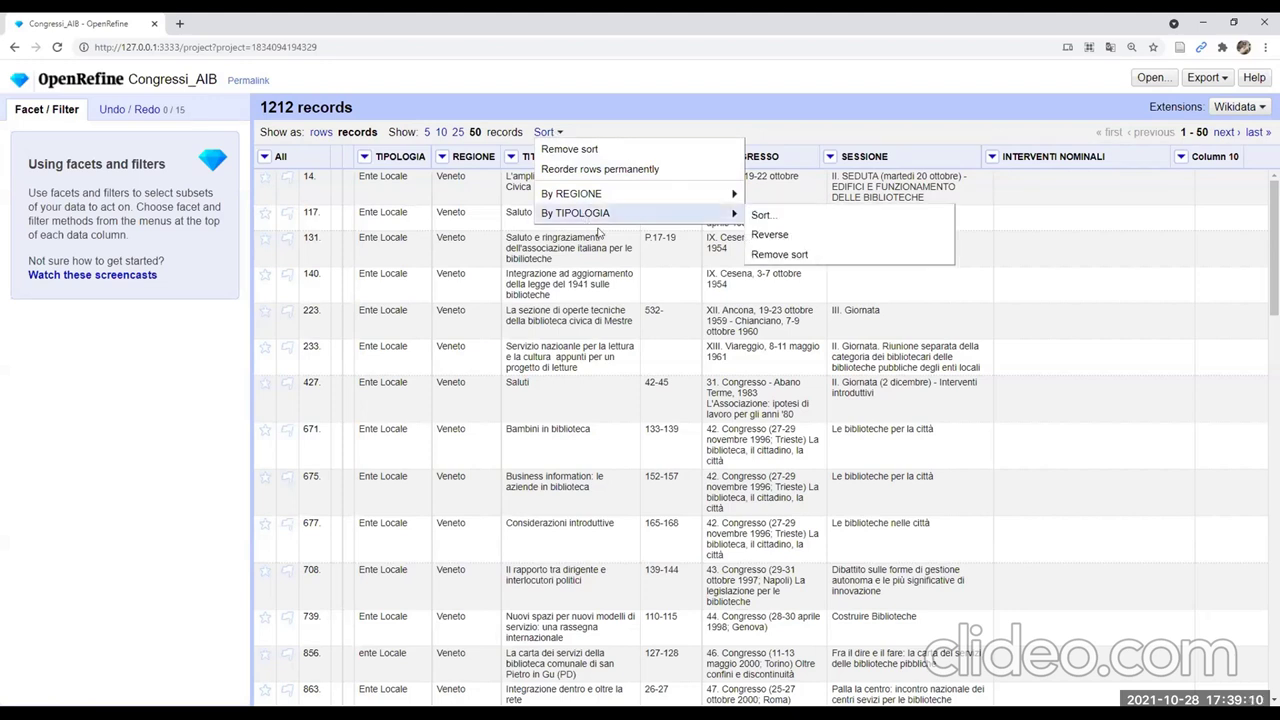
pyautogui.moveTo(600, 193)
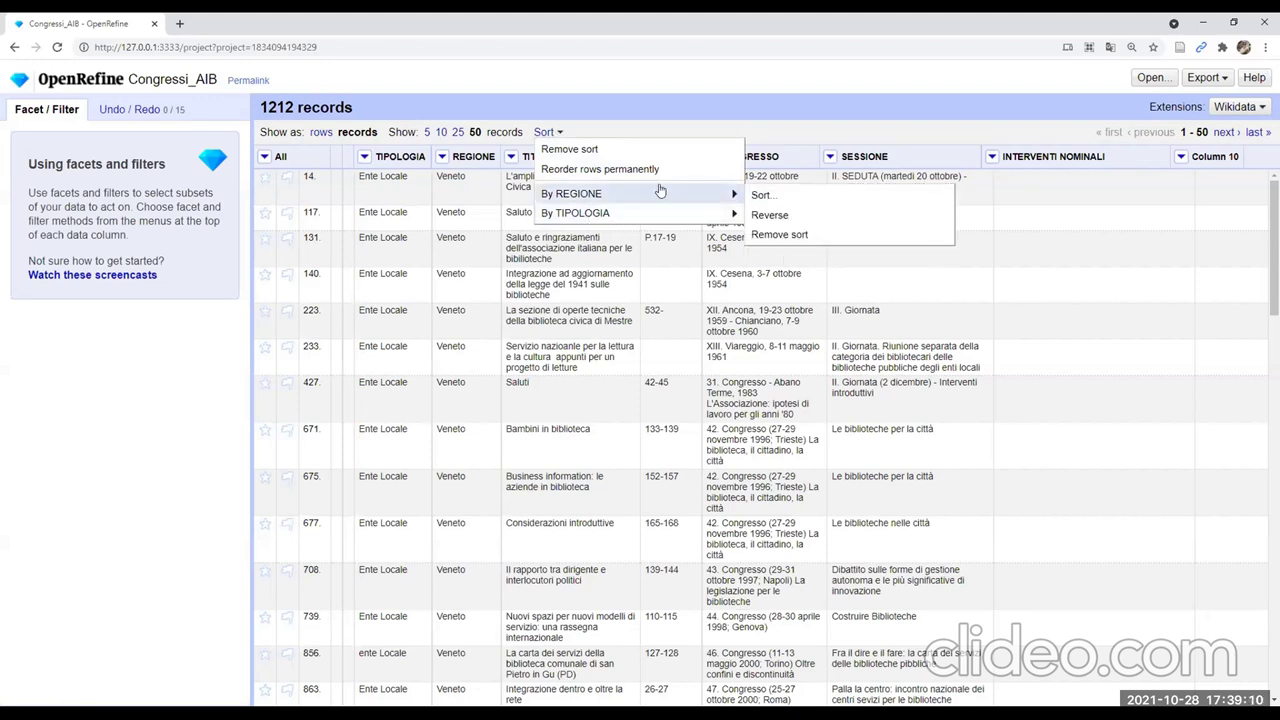
pyautogui.click(768, 215)
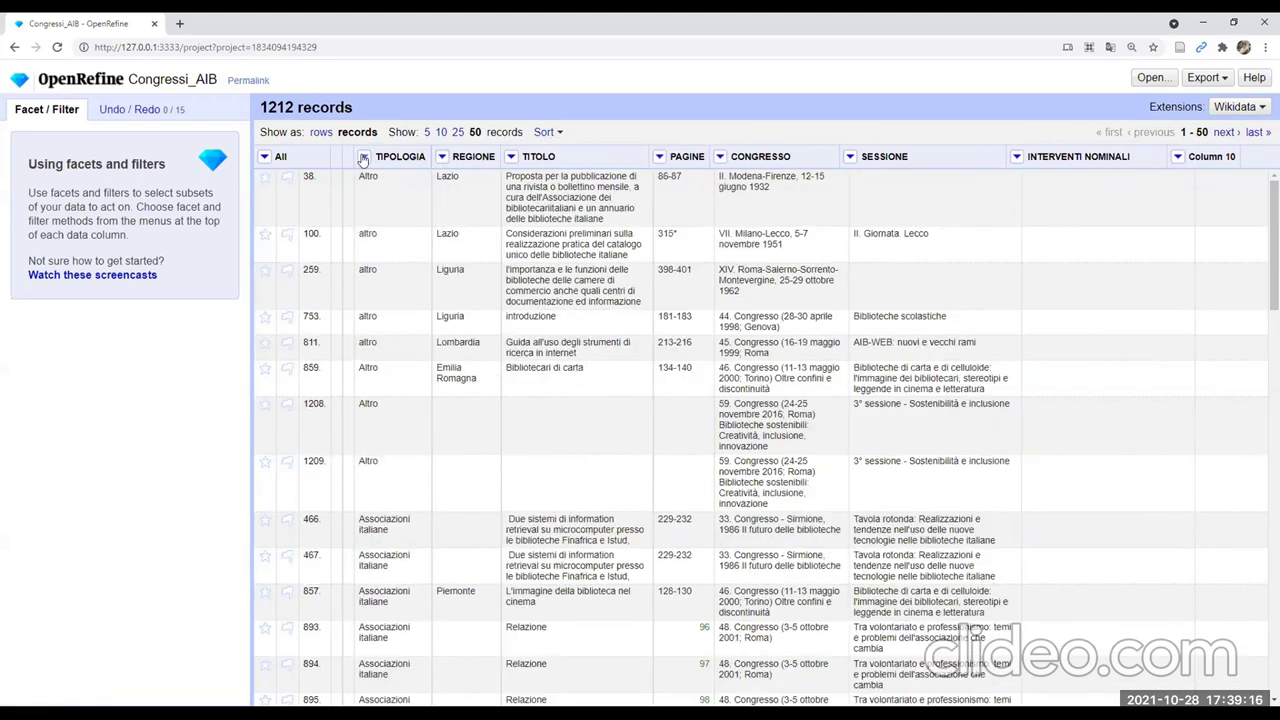
pyautogui.click(549, 132)
pyautogui.click(566, 164)
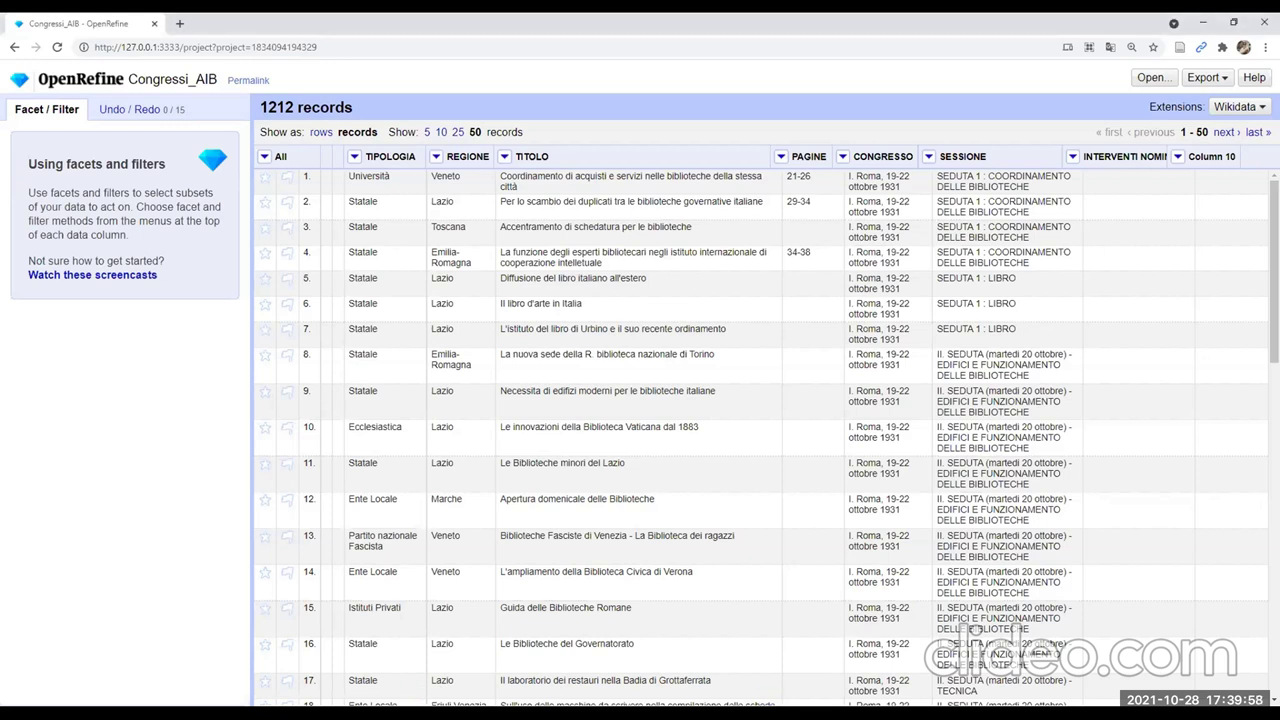
# Leave the current project and open the existing project biblioteche_lavoro
pyautogui.moveTo(1060, 668)
pyautogui.click(20, 78)
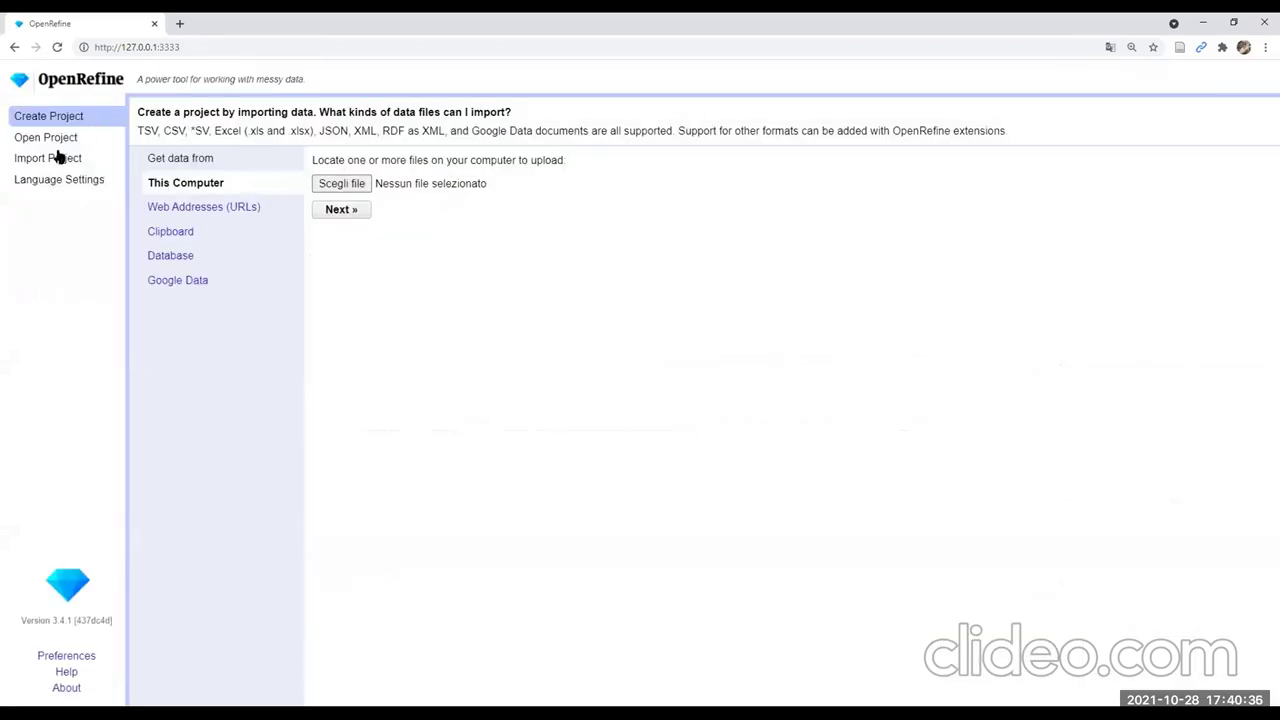
pyautogui.click(58, 136)
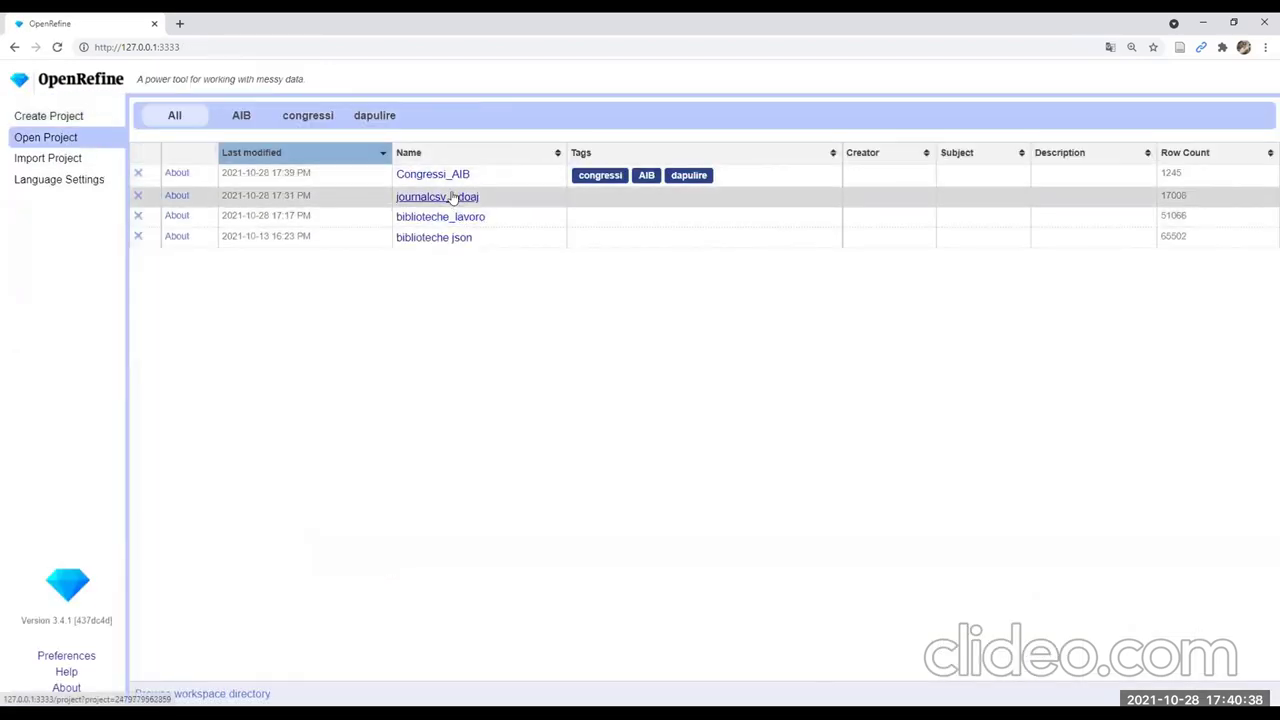
pyautogui.click(433, 217)
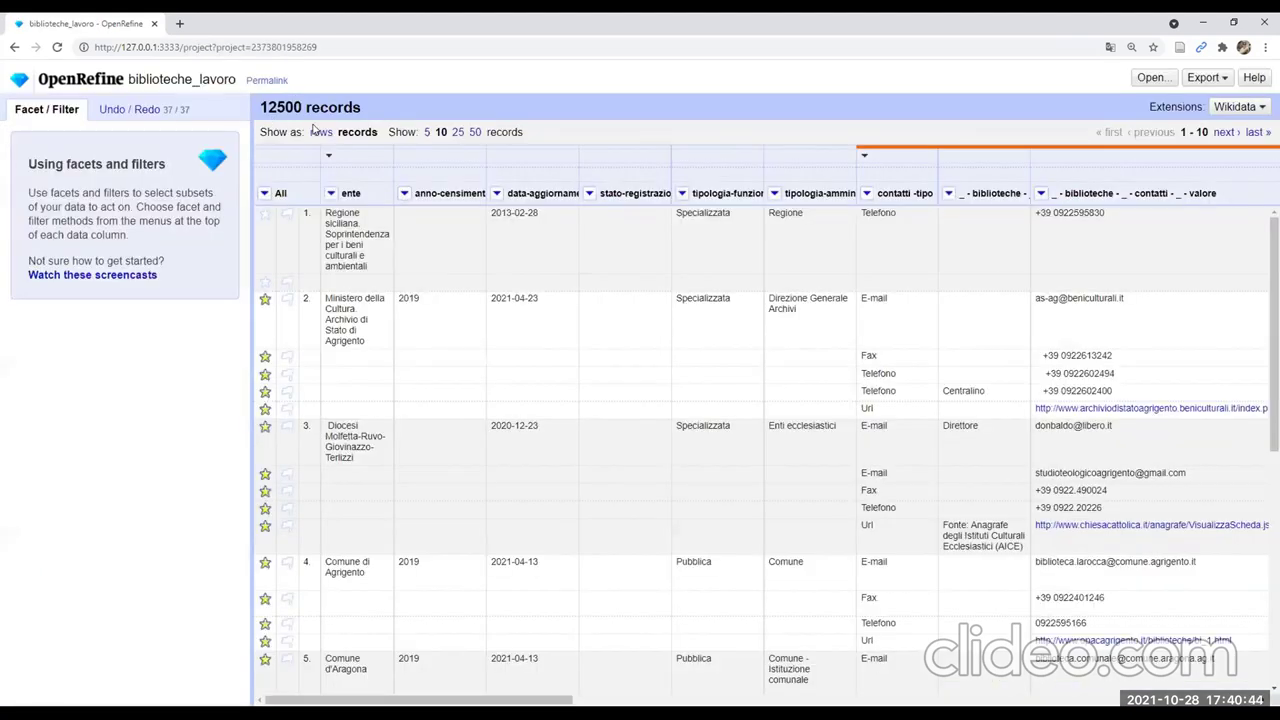
# Show biblioteche_lavoro as rows and create a text facet on the tipologia-funzionale column
pyautogui.click(322, 133)
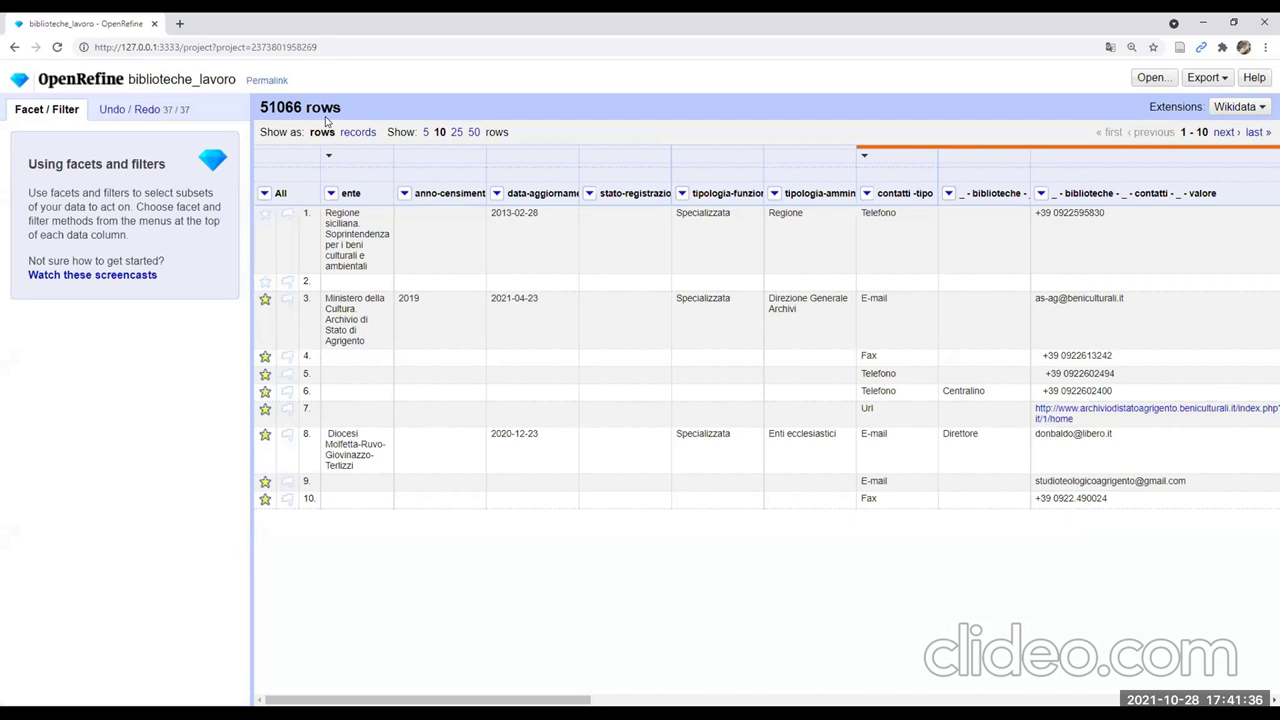
pyautogui.click(684, 196)
pyautogui.moveTo(700, 213)
pyautogui.click(810, 214)
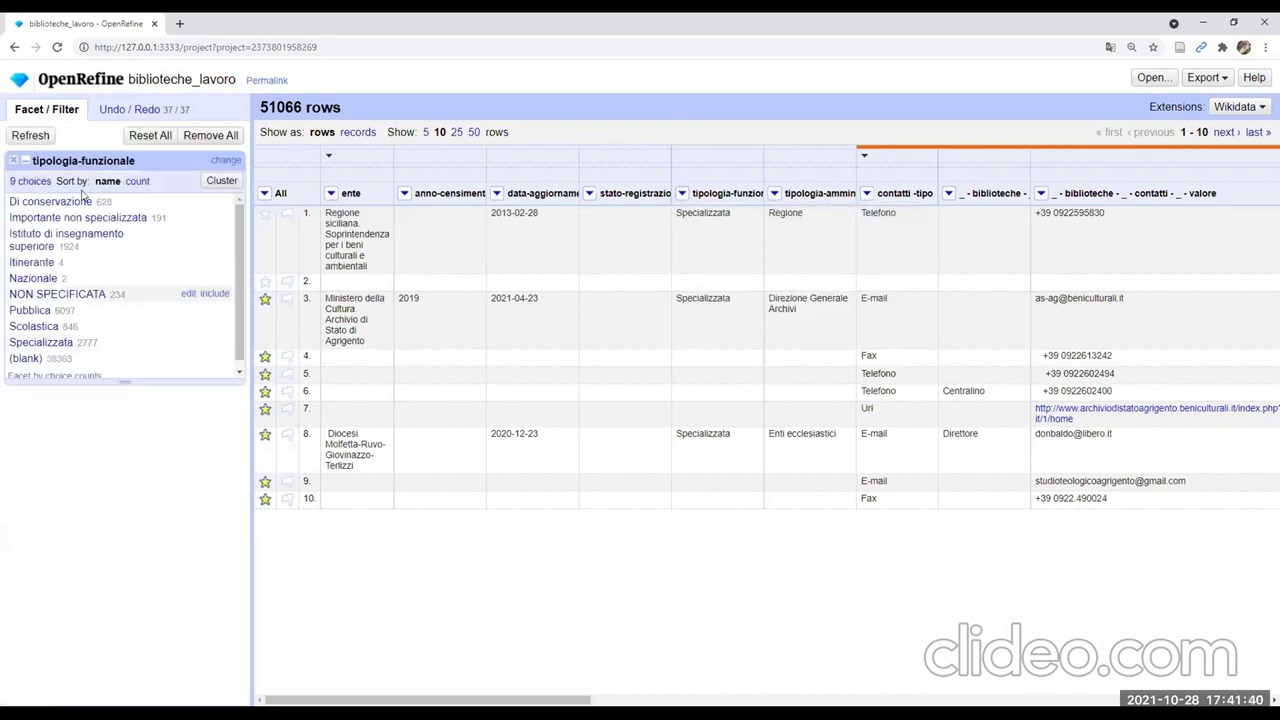
# Review the tipologia-funzionale facet choices and their counts as tab-separated values, and close the list
pyautogui.click(27, 181)
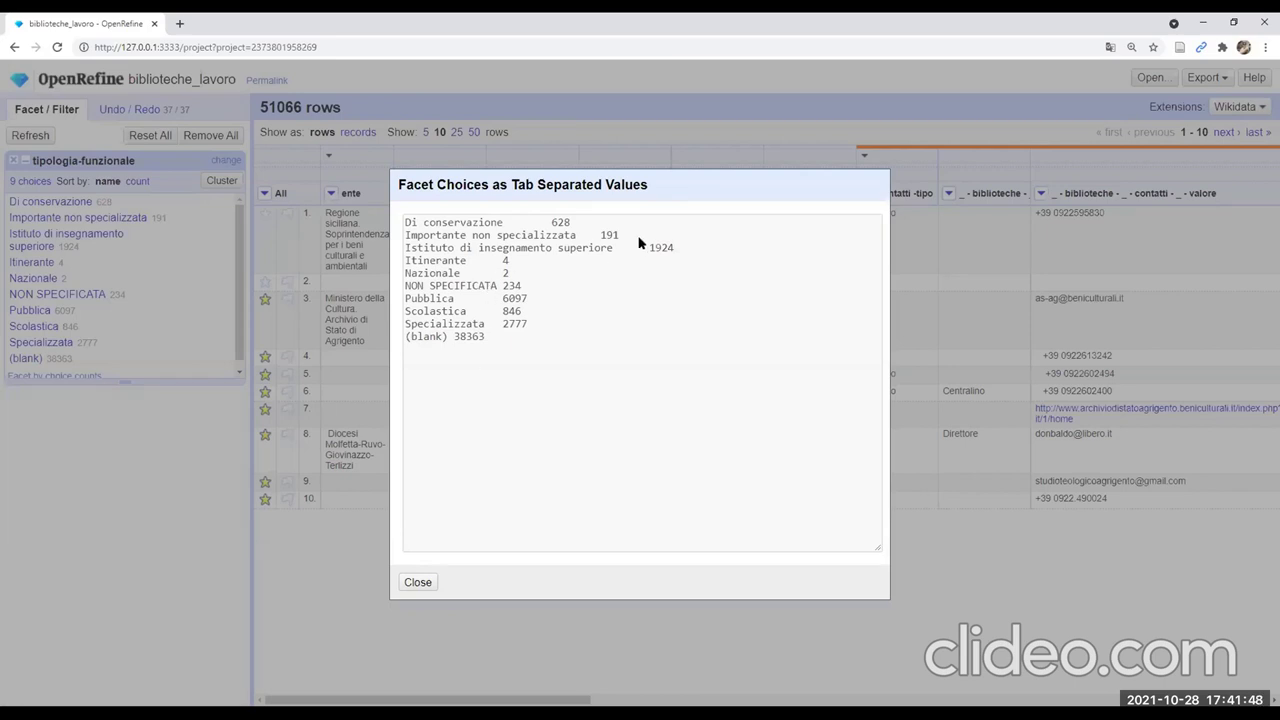
pyautogui.moveTo(503, 299); pyautogui.dragTo(530, 301)
pyautogui.click(520, 305)
pyautogui.click(412, 586)
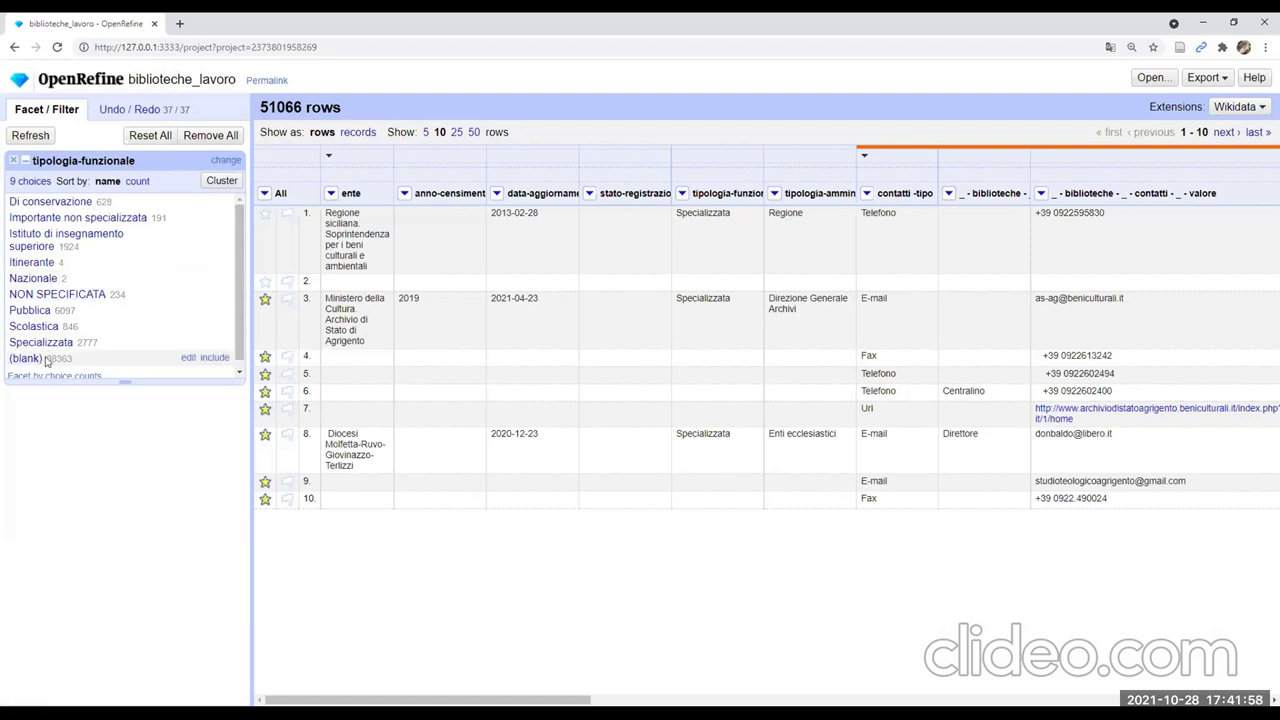
# Sort the tipologia-funzionale facet choices by count and check the blank entry
pyautogui.moveTo(48, 359); pyautogui.dragTo(76, 359)
pyautogui.click(137, 181)
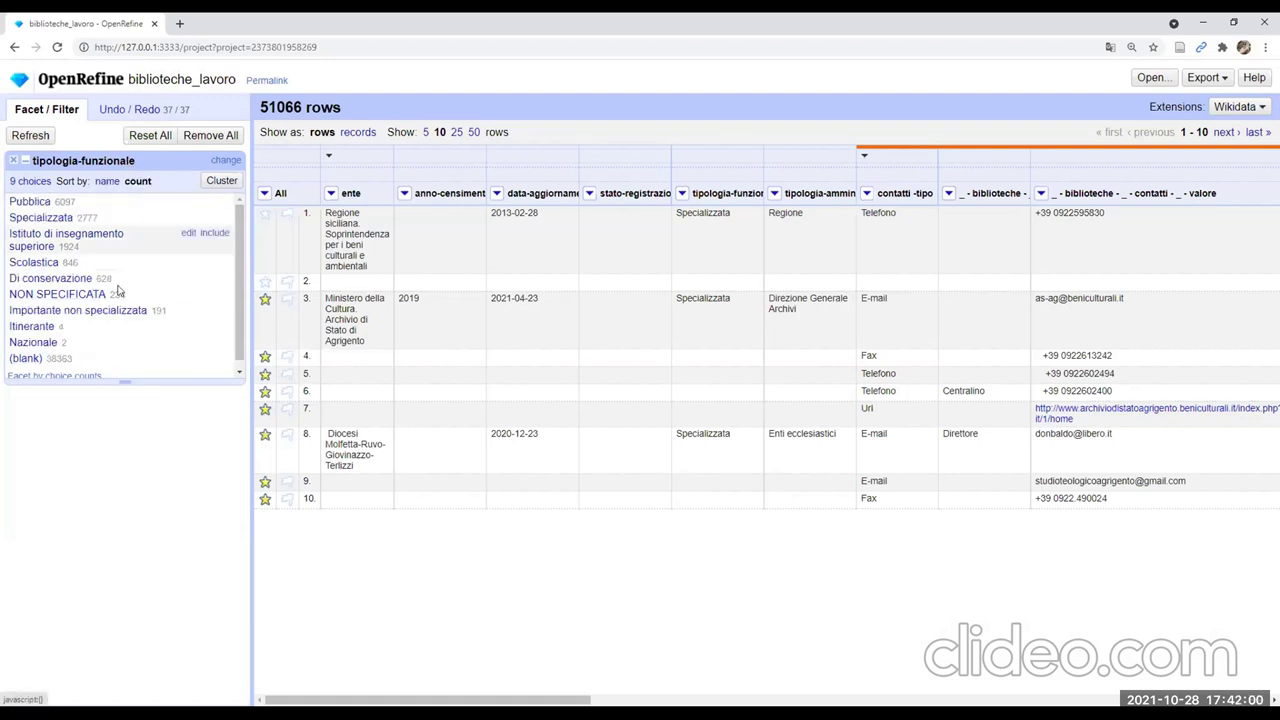
pyautogui.scroll(-1, 119, 331)
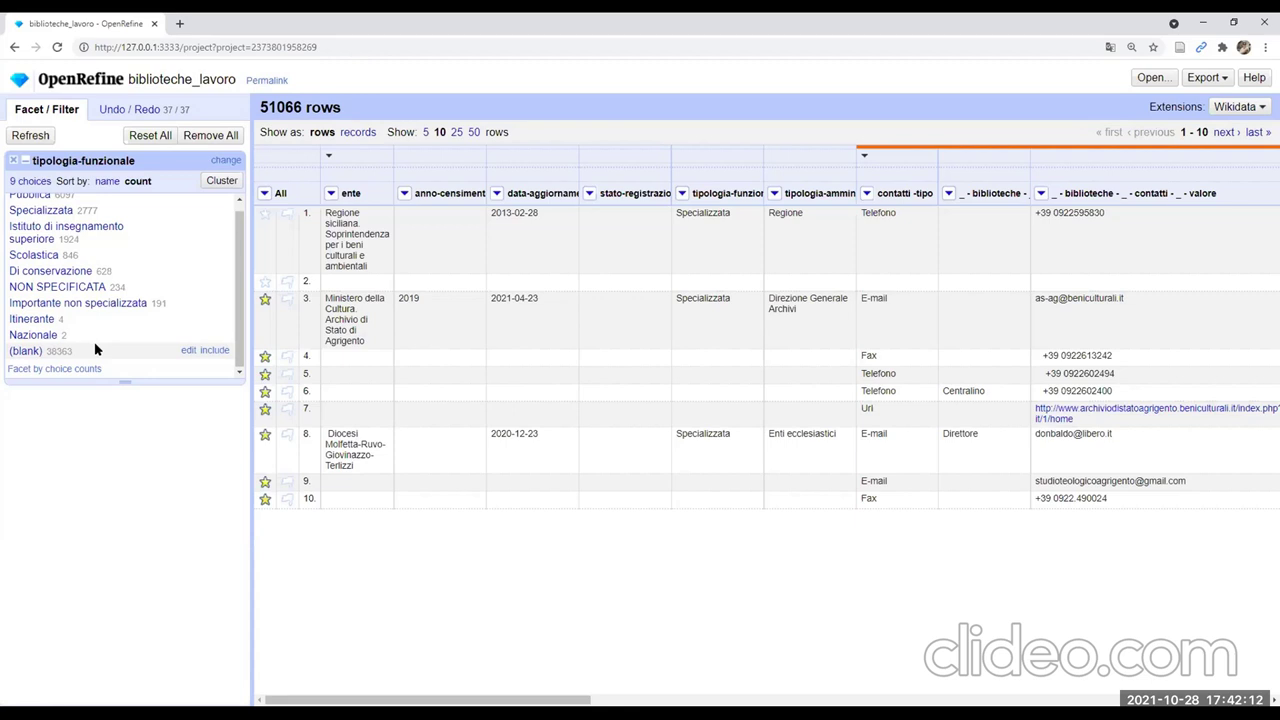
# Return to the project list and open the Congressi_AIB project
pyautogui.click(20, 83)
pyautogui.click(45, 139)
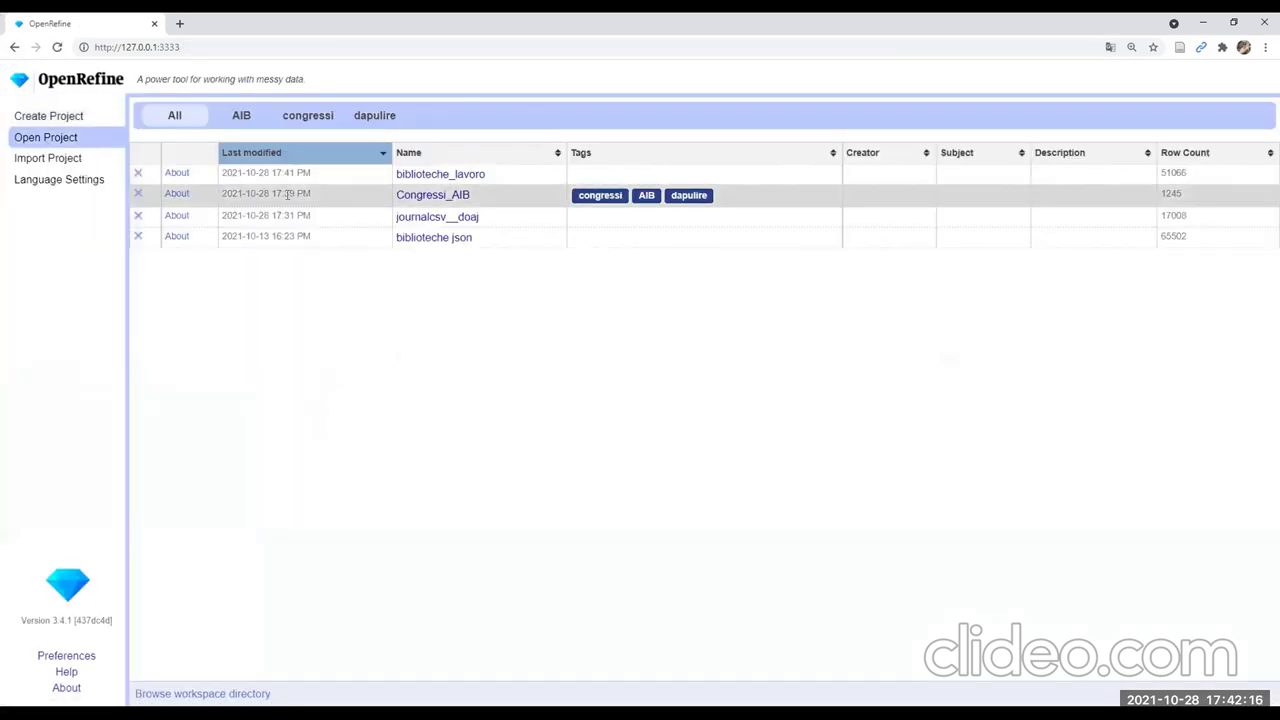
pyautogui.click(430, 197)
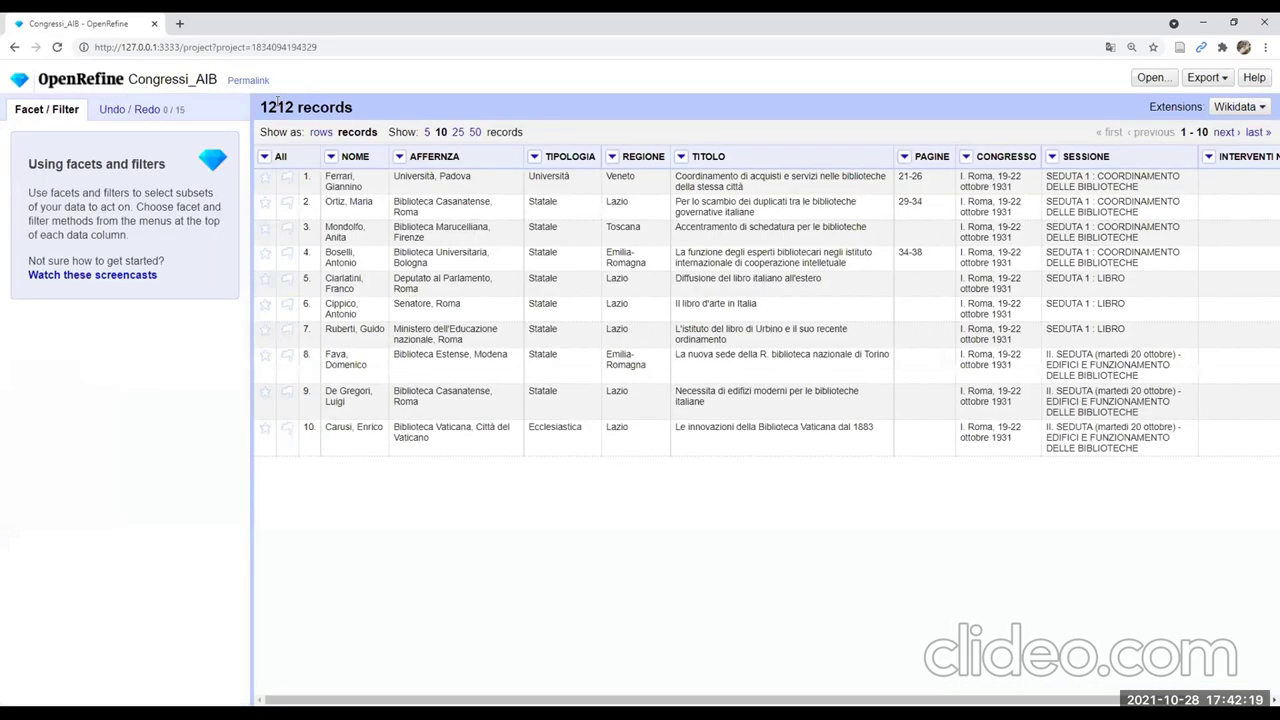
# Show the Congressi_AIB data as rows, with 50 rows per page
pyautogui.click(320, 132)
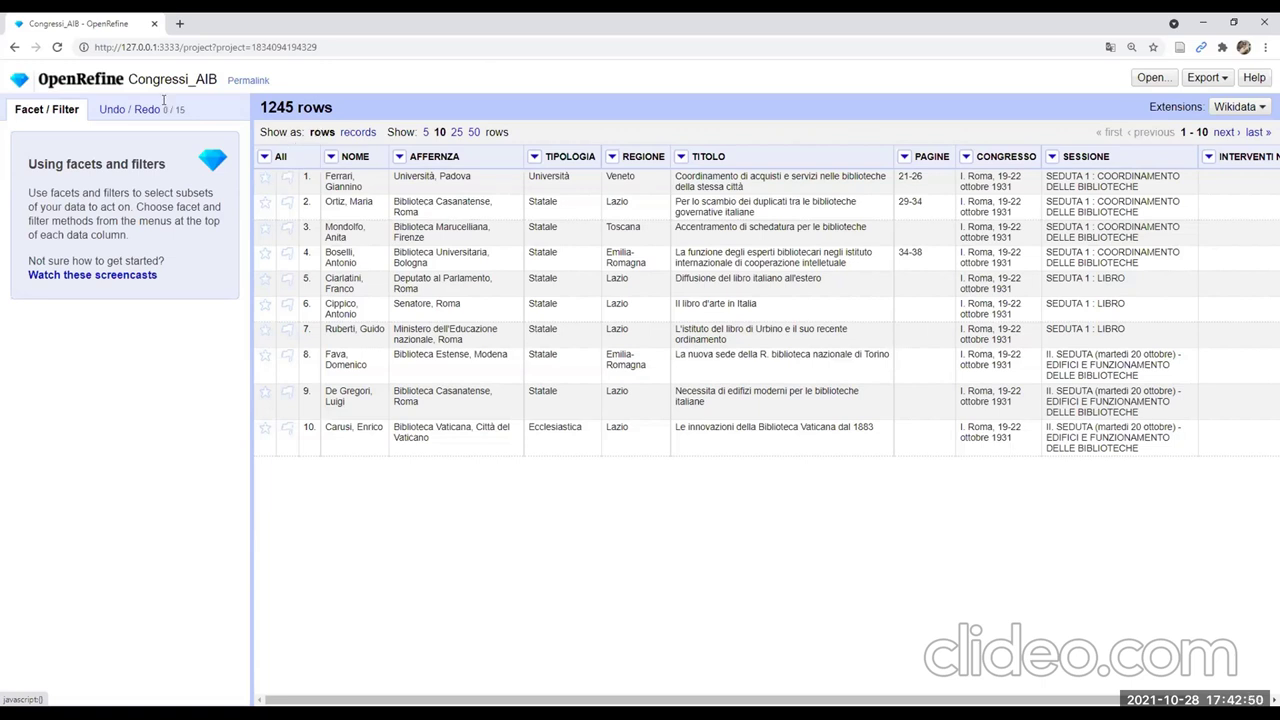
pyautogui.moveTo(614, 698); pyautogui.dragTo(692, 698)
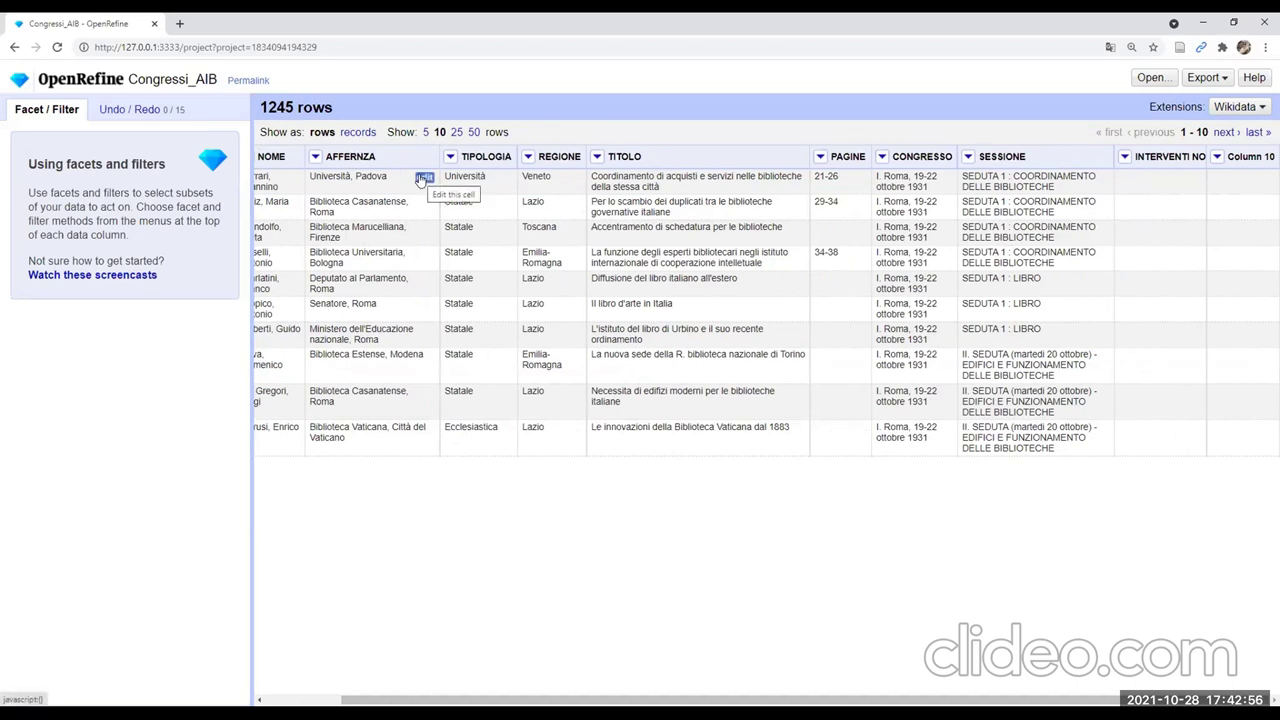
pyautogui.click(474, 133)
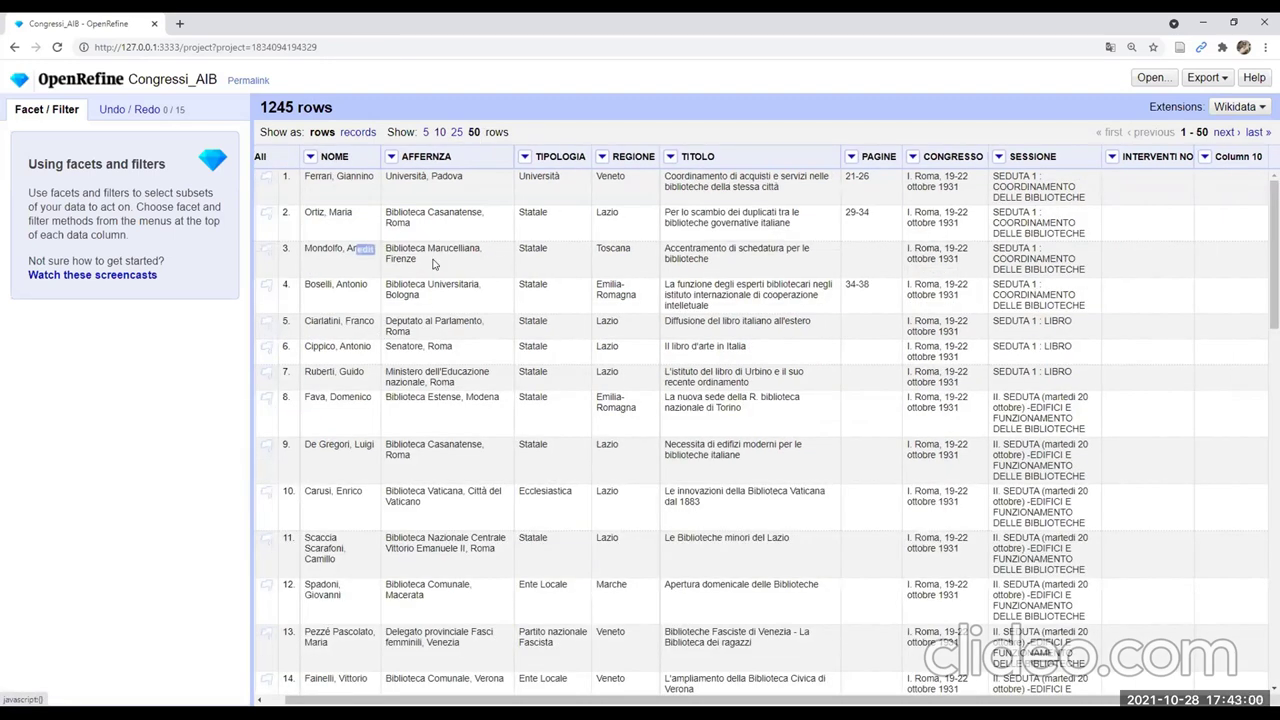
# Split the AFFERNZA column of the Congressi_AIB project into several columns at the comma separator
pyautogui.scroll(-5, 433, 263)
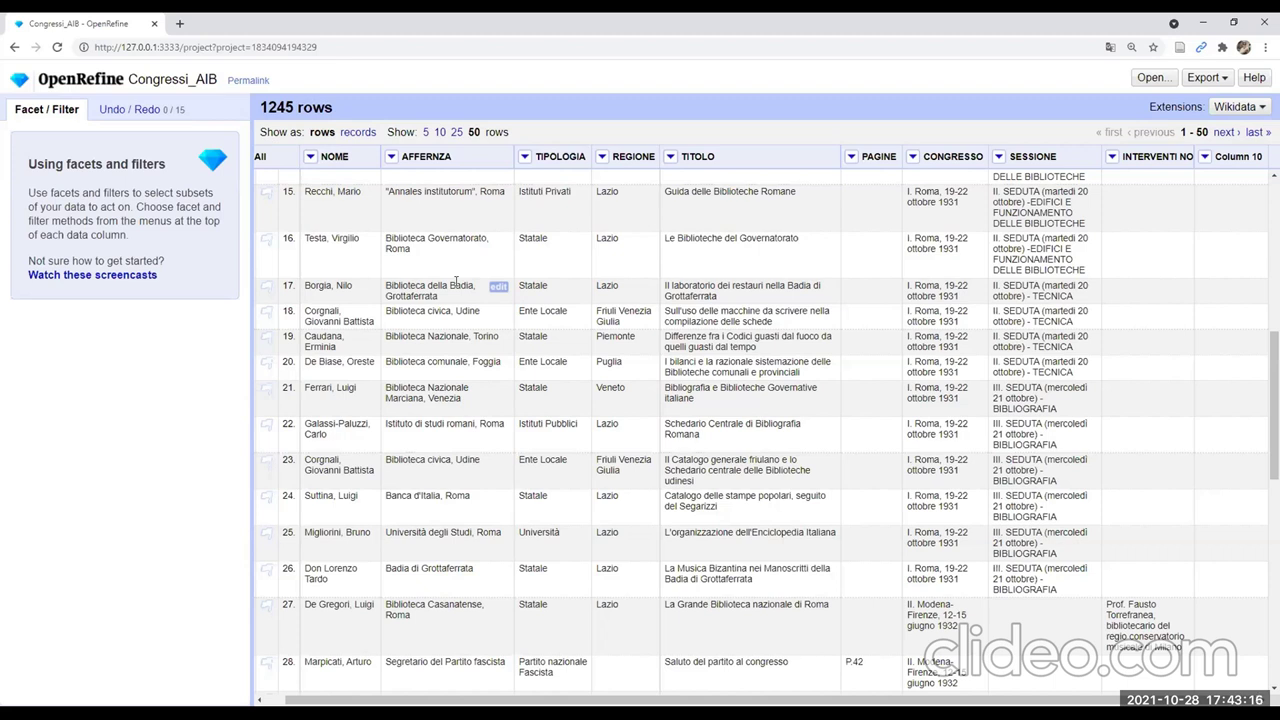
pyautogui.click(393, 158)
pyautogui.moveTo(430, 240)
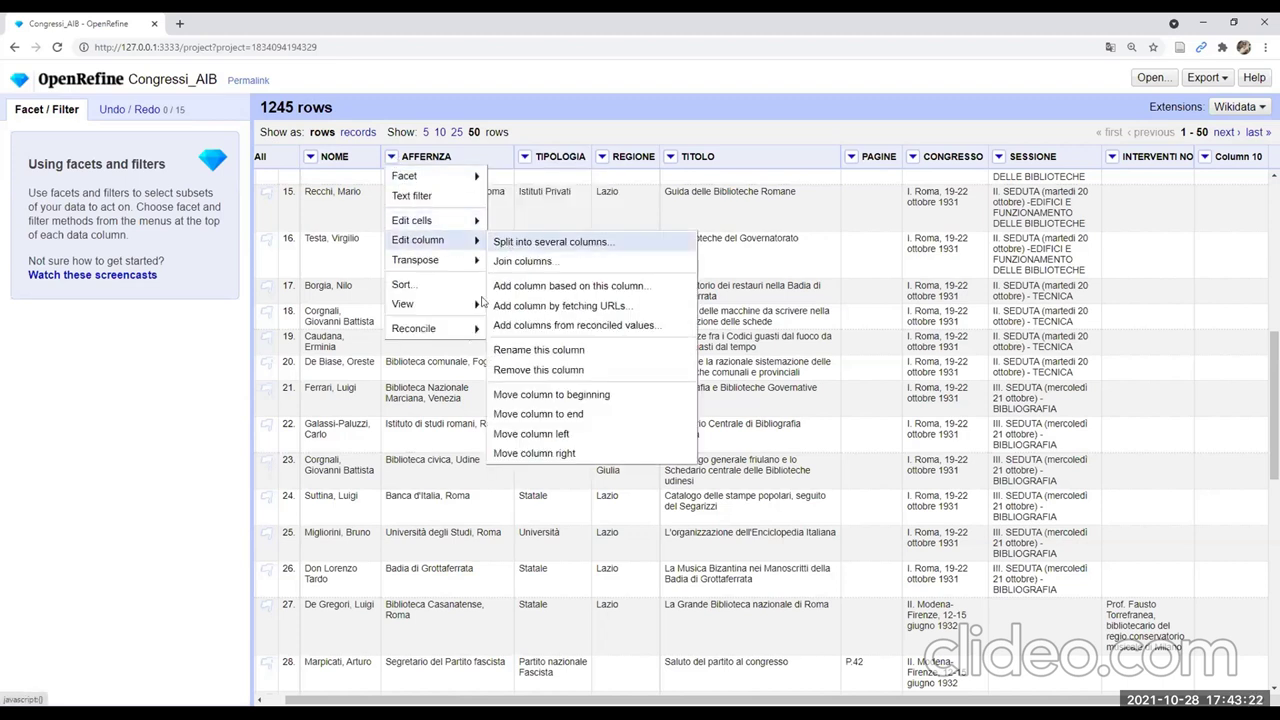
pyautogui.click(507, 242)
pyautogui.click(418, 490)
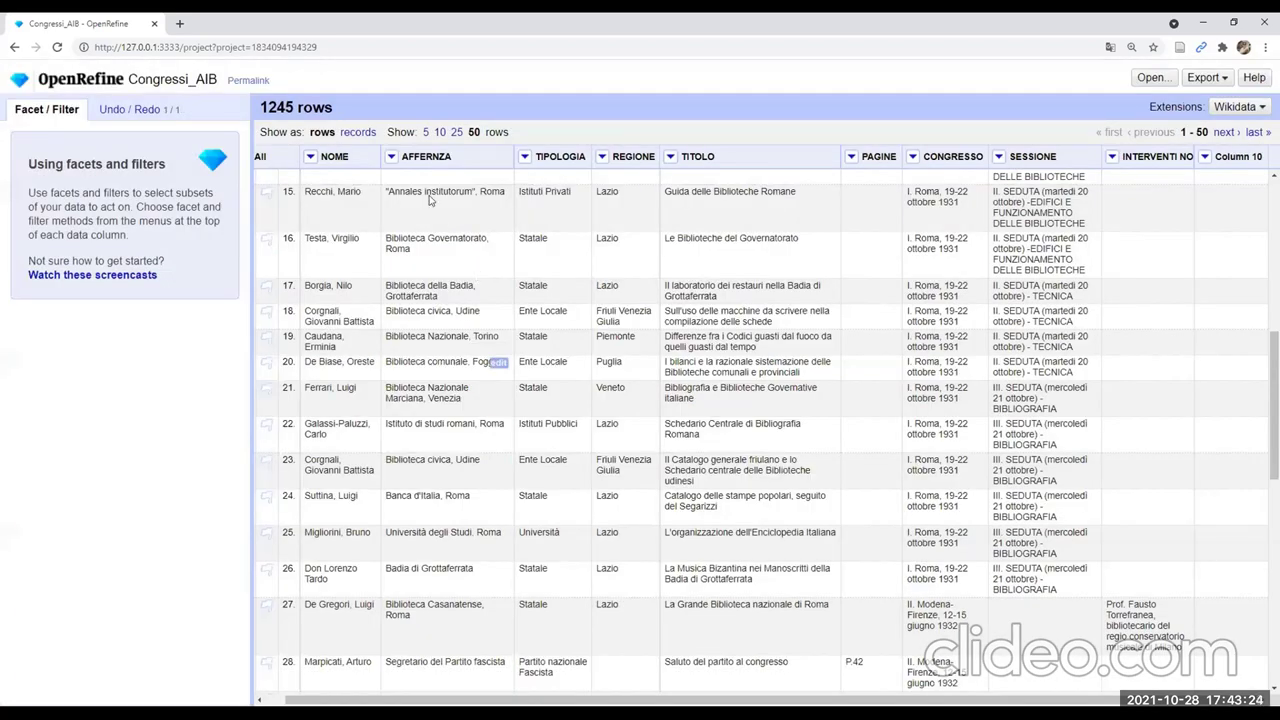
# Create a text facet on the AFFERNZA 3 column and sort its choices by count
pyautogui.click(588, 157)
pyautogui.moveTo(603, 178)
pyautogui.click(711, 177)
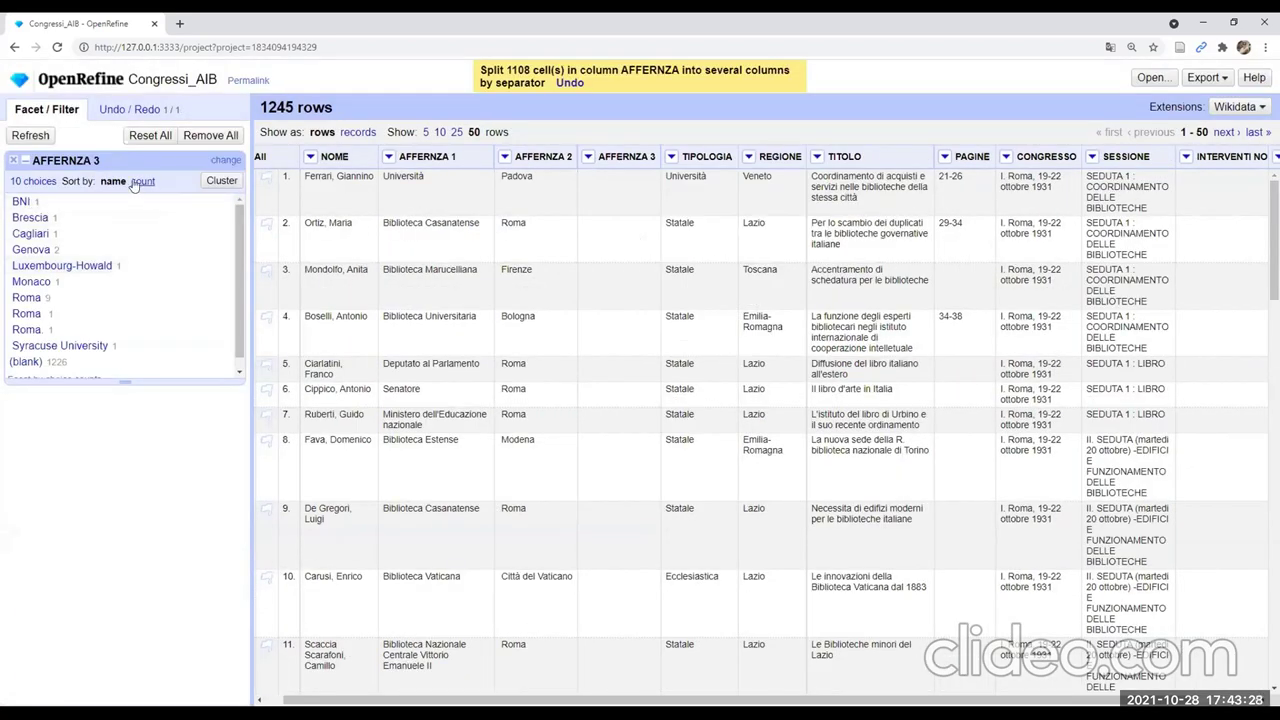
pyautogui.click(143, 181)
# Review the AFFERNZA 3 facet choices as tab-separated values, close the list and remove the facet
pyautogui.click(32, 181)
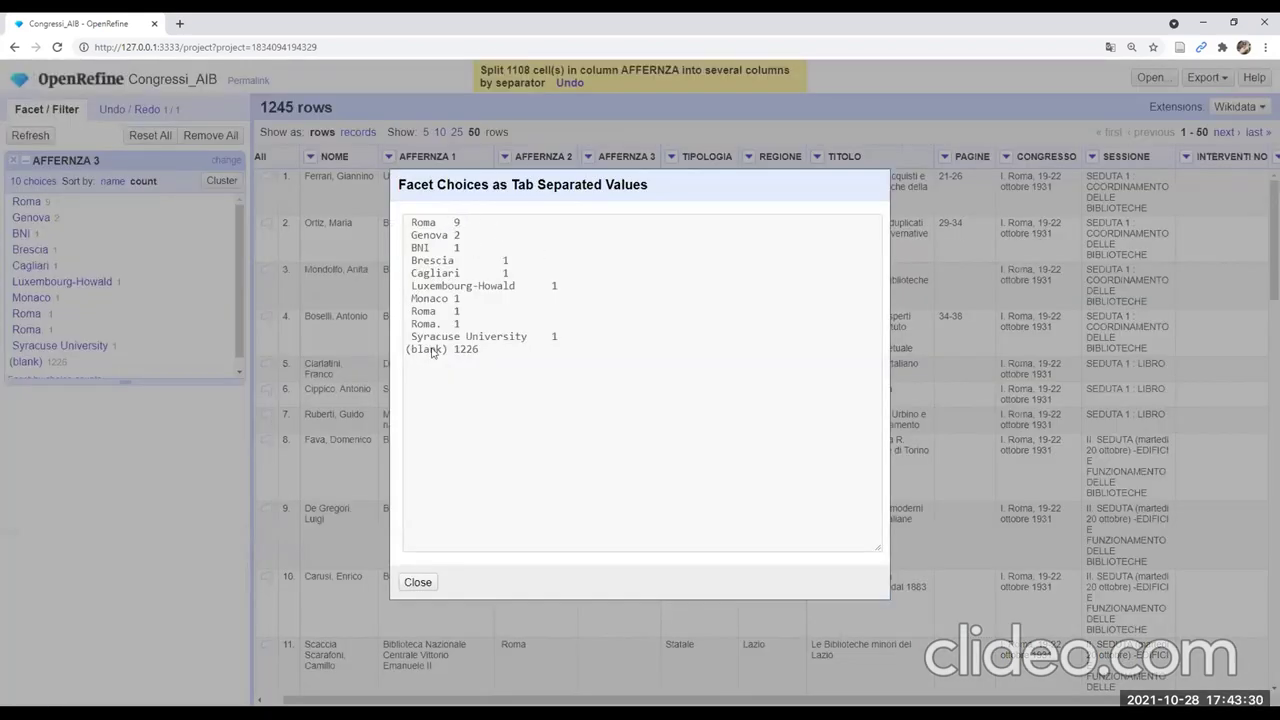
pyautogui.click(418, 582)
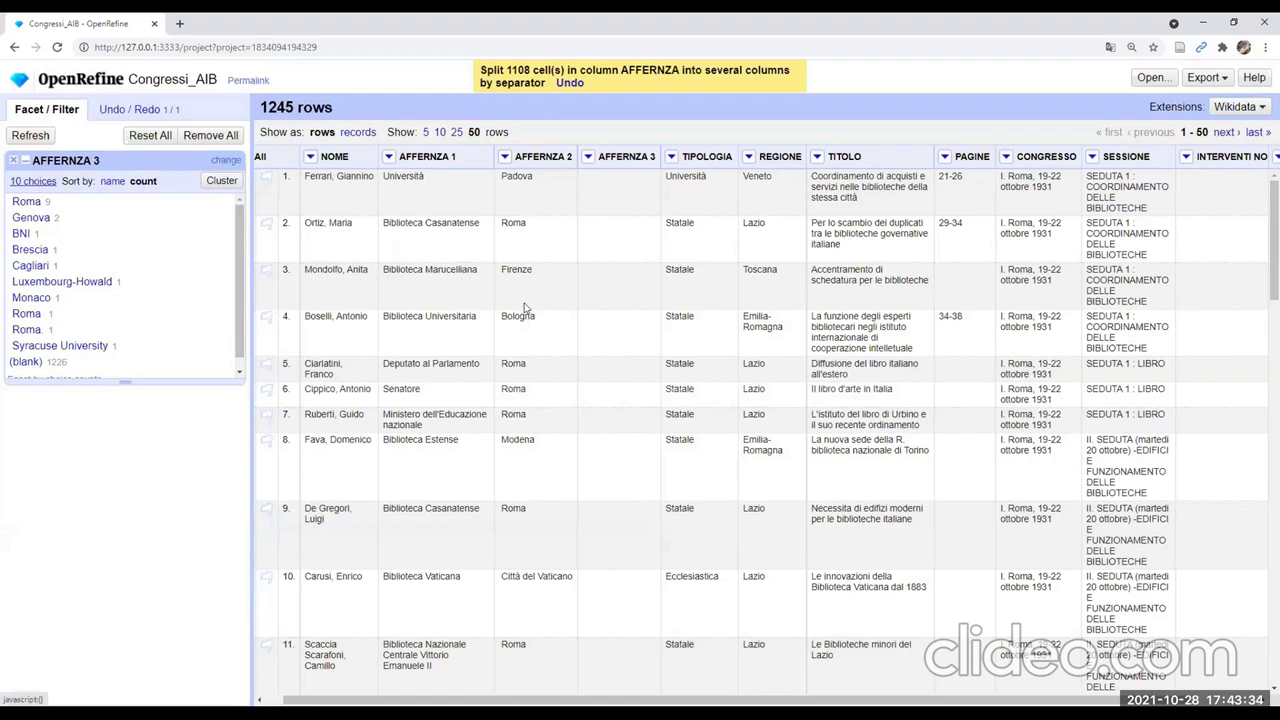
pyautogui.click(38, 182)
pyautogui.click(416, 581)
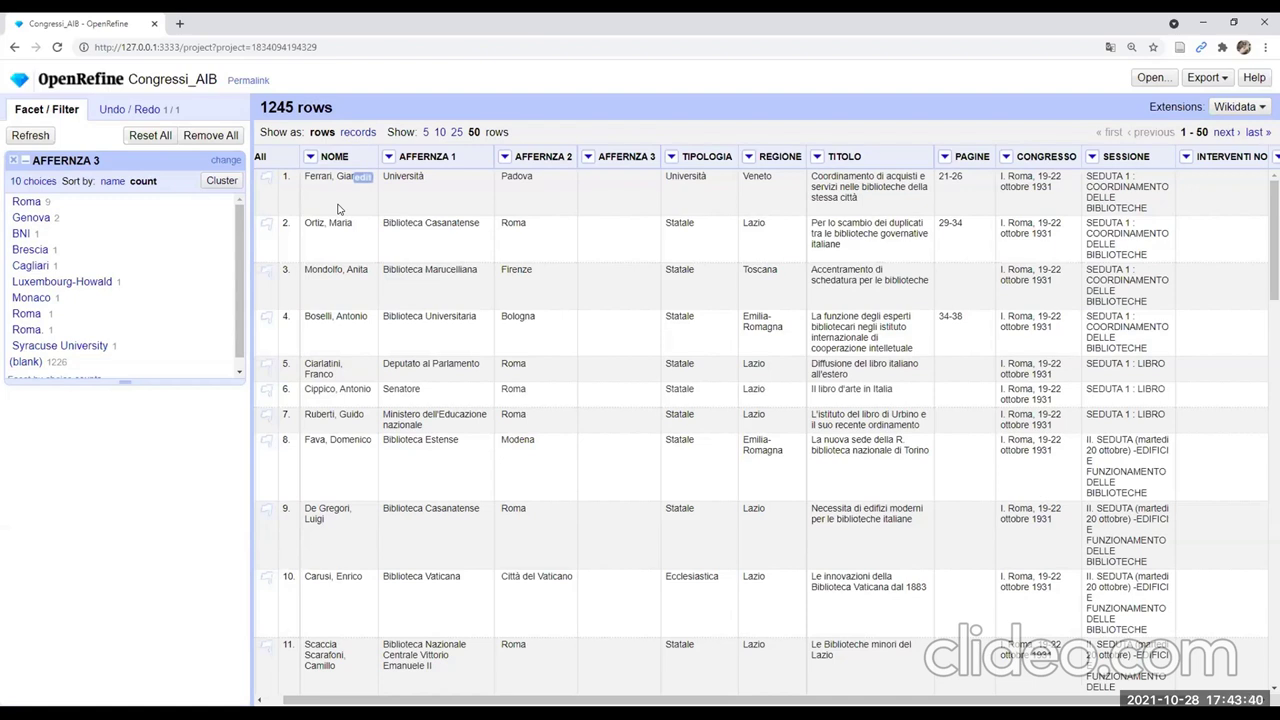
pyautogui.click(13, 160)
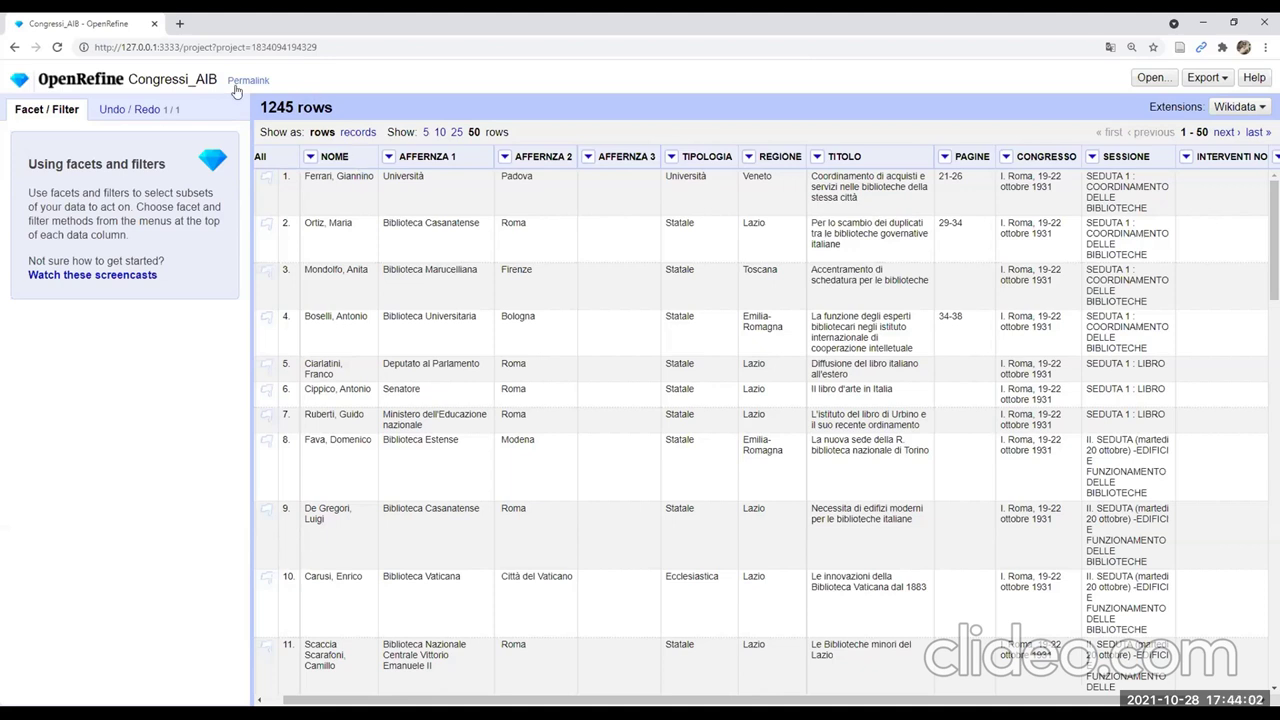
# Return to the project list and open the DOAJ journals project
pyautogui.click(15, 82)
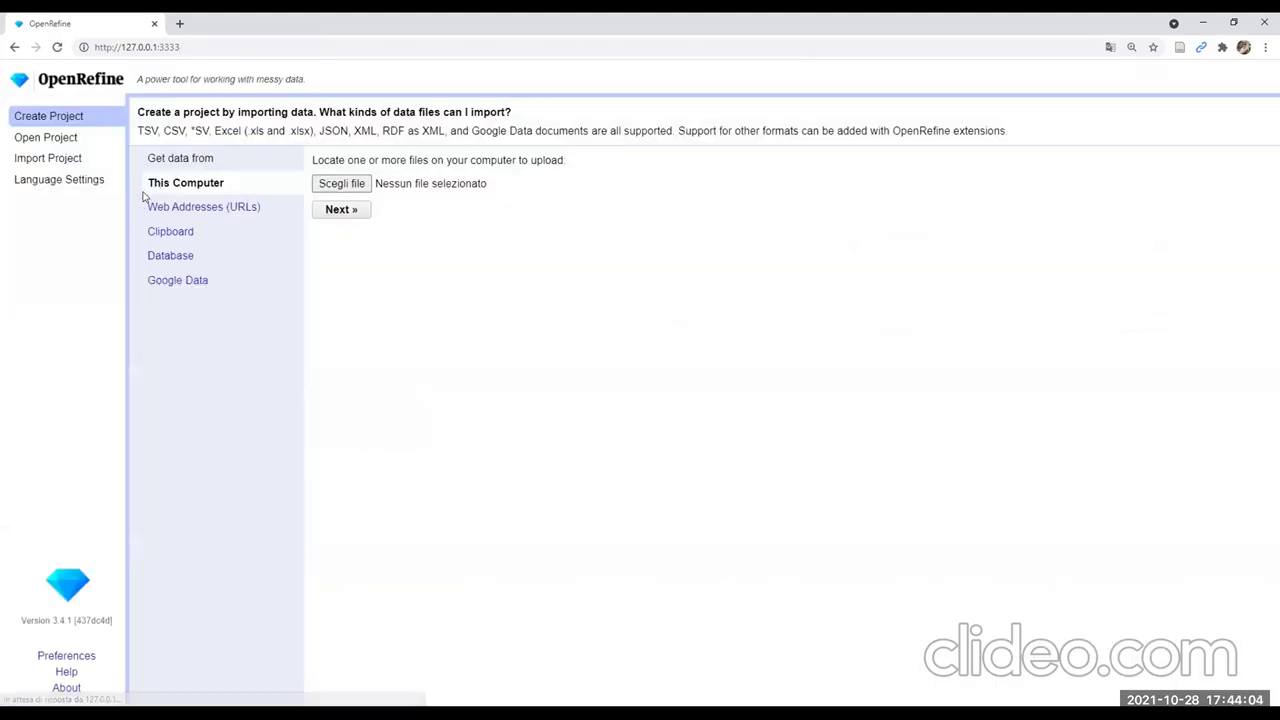
pyautogui.click(42, 136)
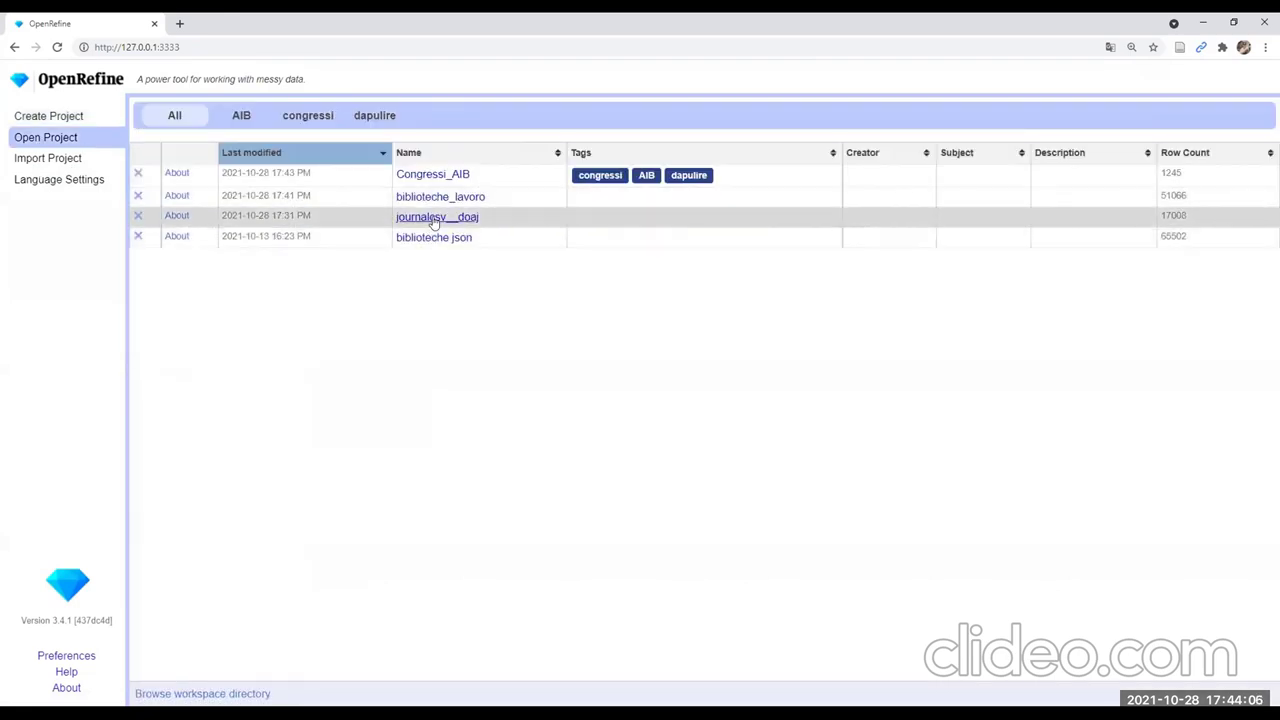
pyautogui.click(434, 217)
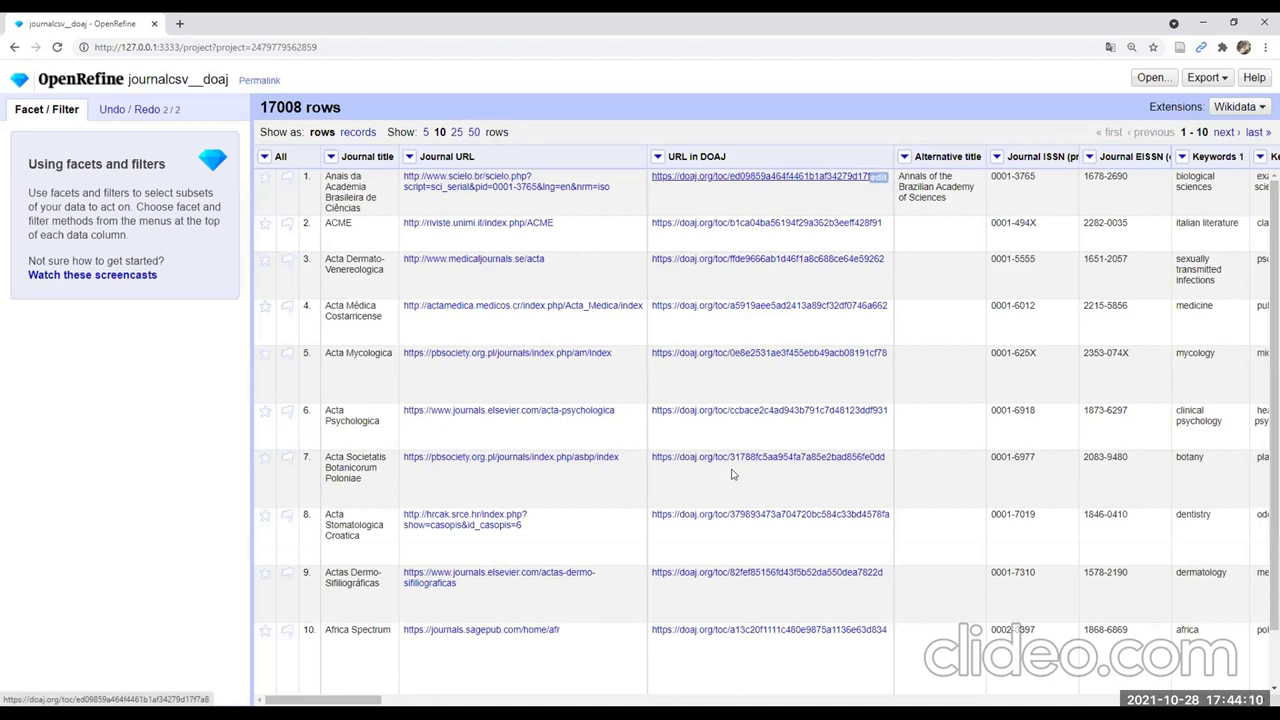
# Create a text facet on the Review process column and look through its choices
pyautogui.hscroll(15, 507, 695)
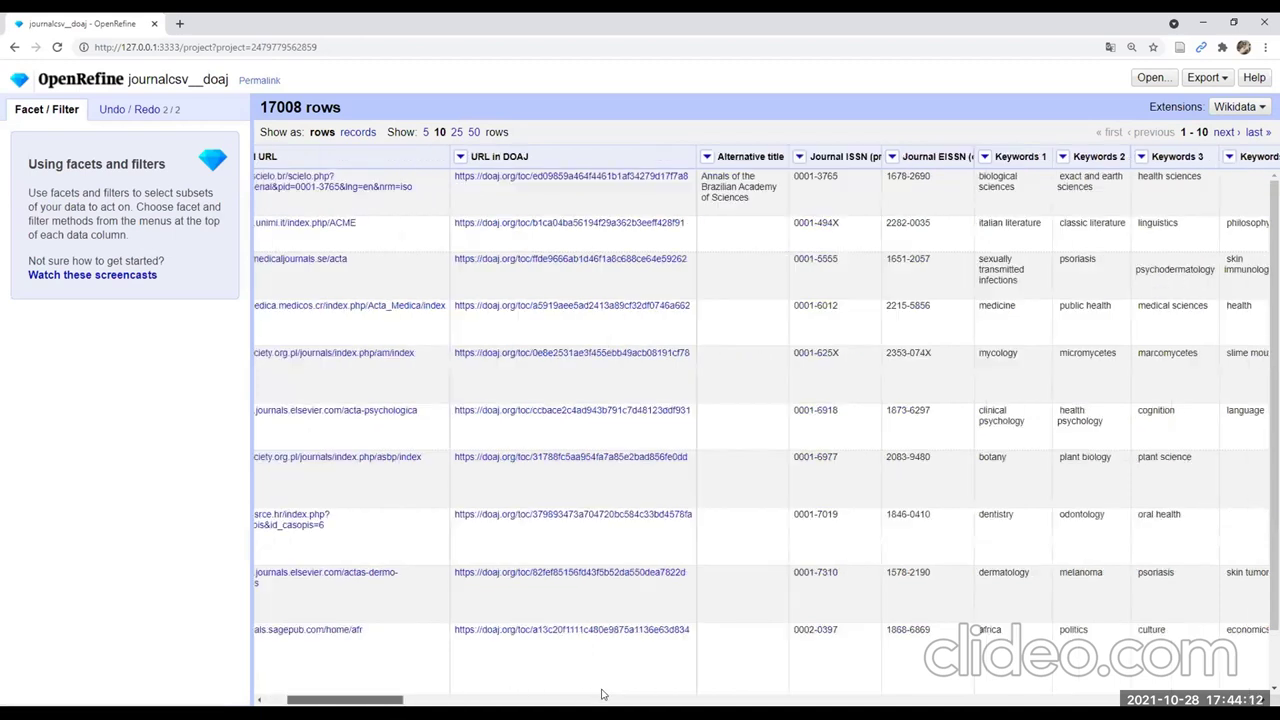
pyautogui.hscroll(5, 704, 693)
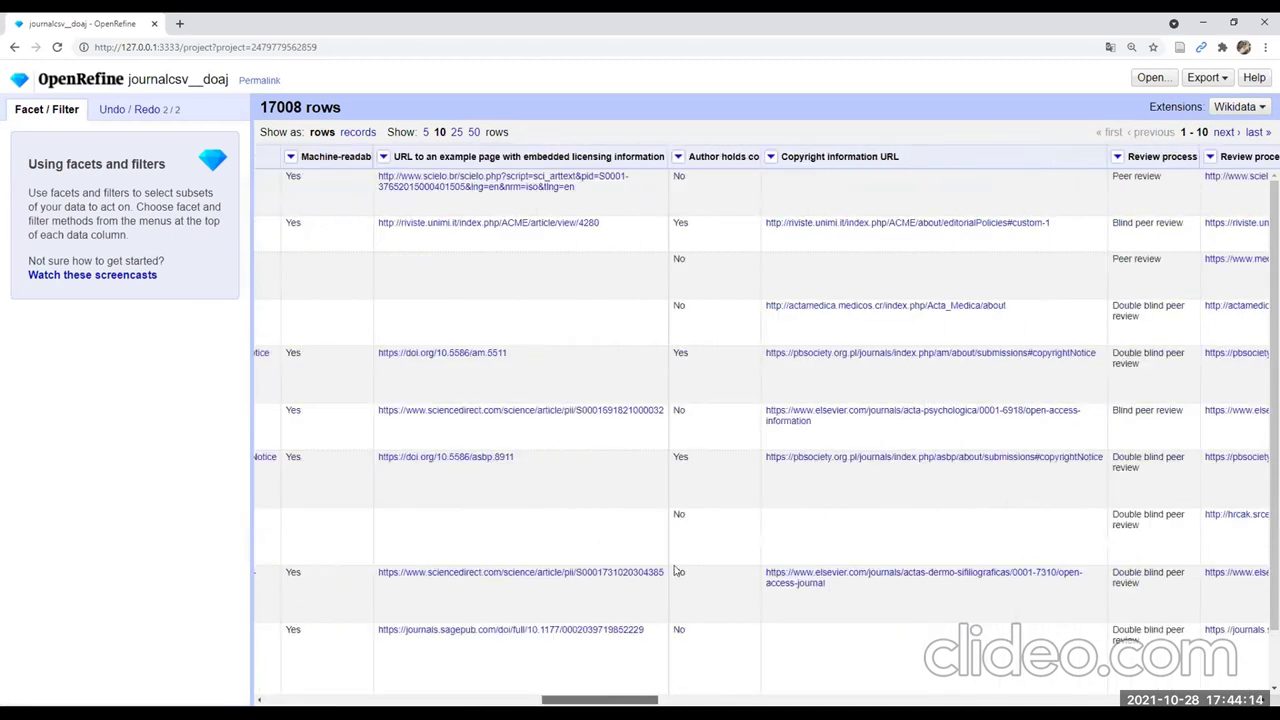
pyautogui.click(605, 156)
pyautogui.moveTo(650, 176)
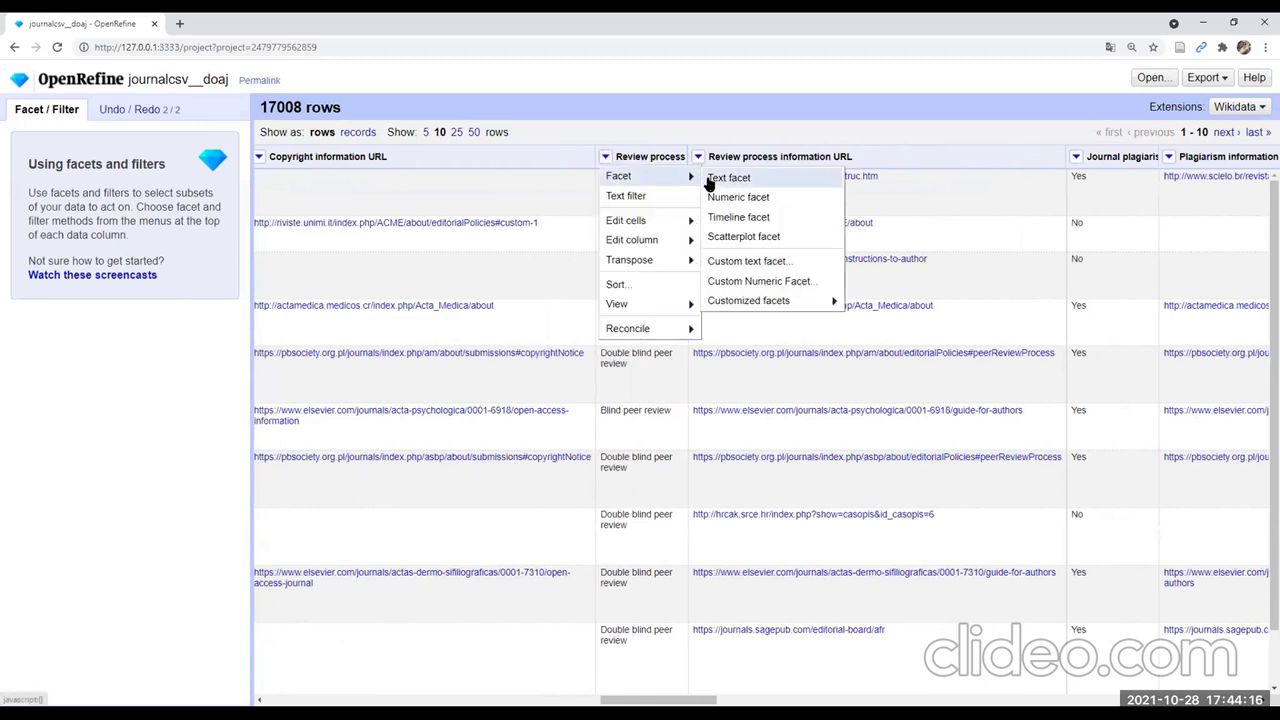
pyautogui.click(728, 177)
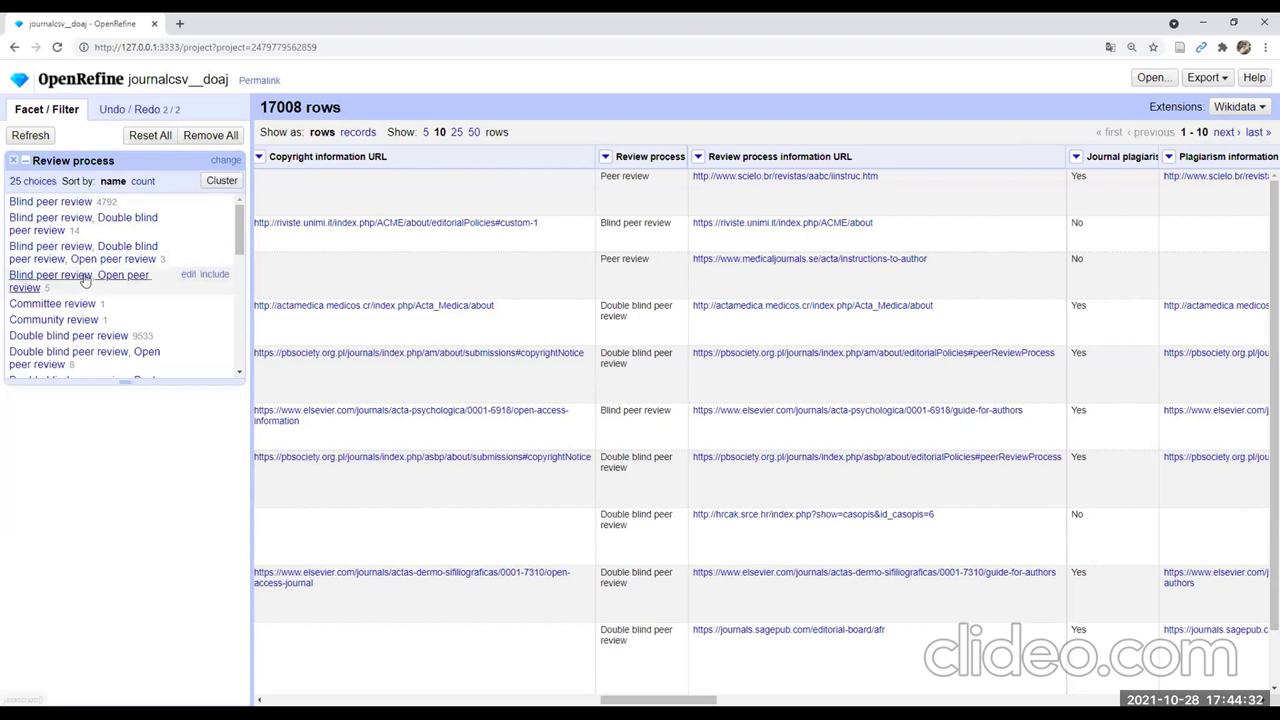
pyautogui.scroll(-5, 85, 280)
pyautogui.scroll(6, 166, 240)
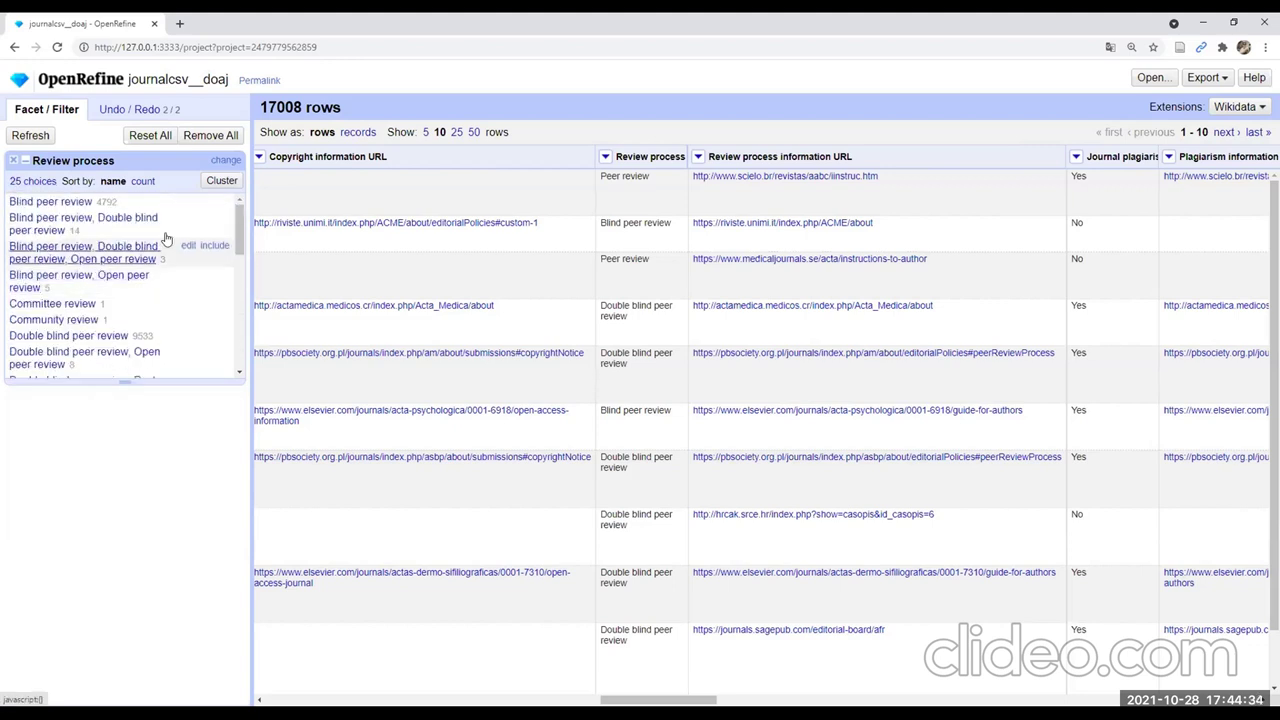
# Sort the Review process facet choices by count and examine the suggested value clusters without merging any
pyautogui.click(143, 182)
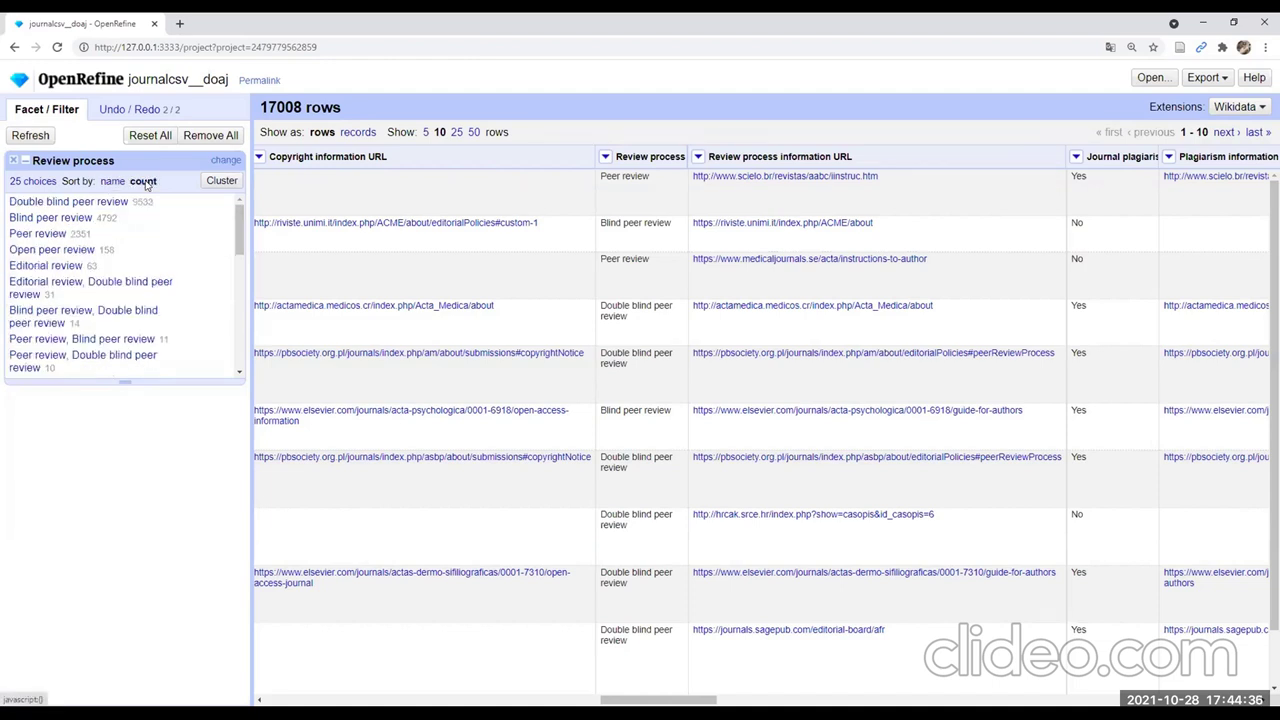
pyautogui.click(216, 185)
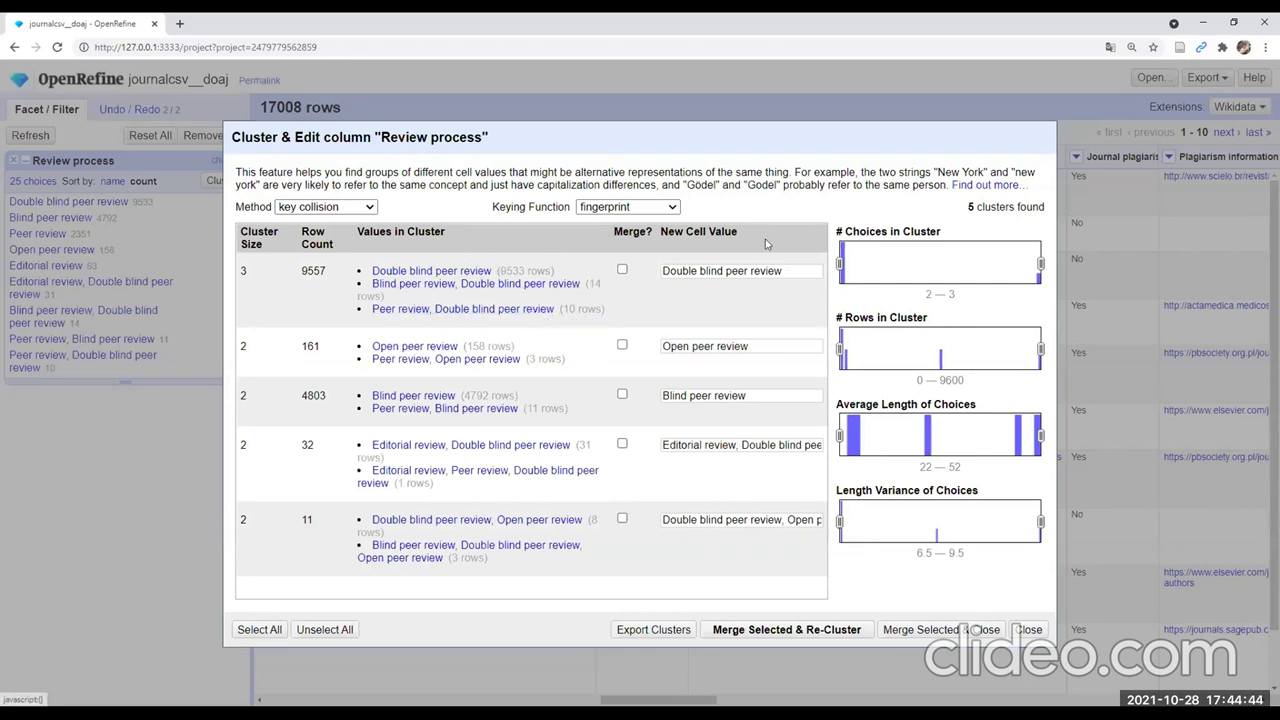
pyautogui.click(1028, 630)
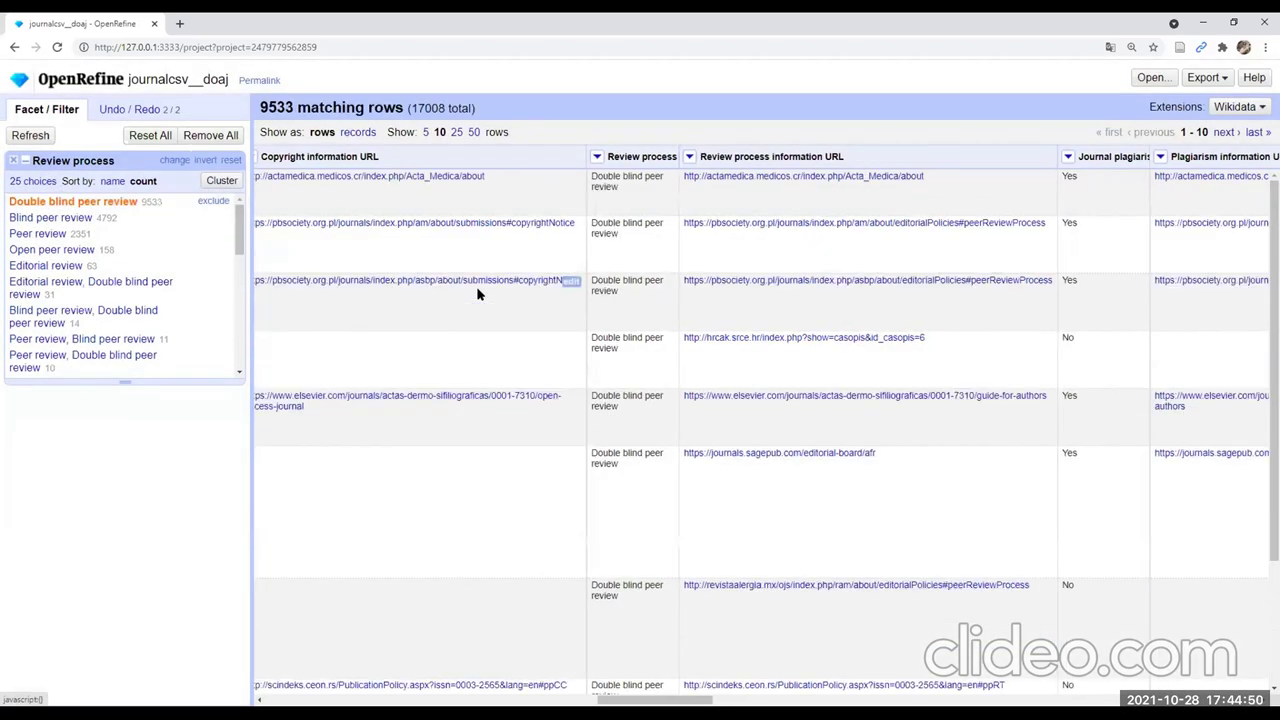
# Browse the rows filtered to Double blind peer review, and remove the Review process facet
pyautogui.scroll(-5, 626, 446)
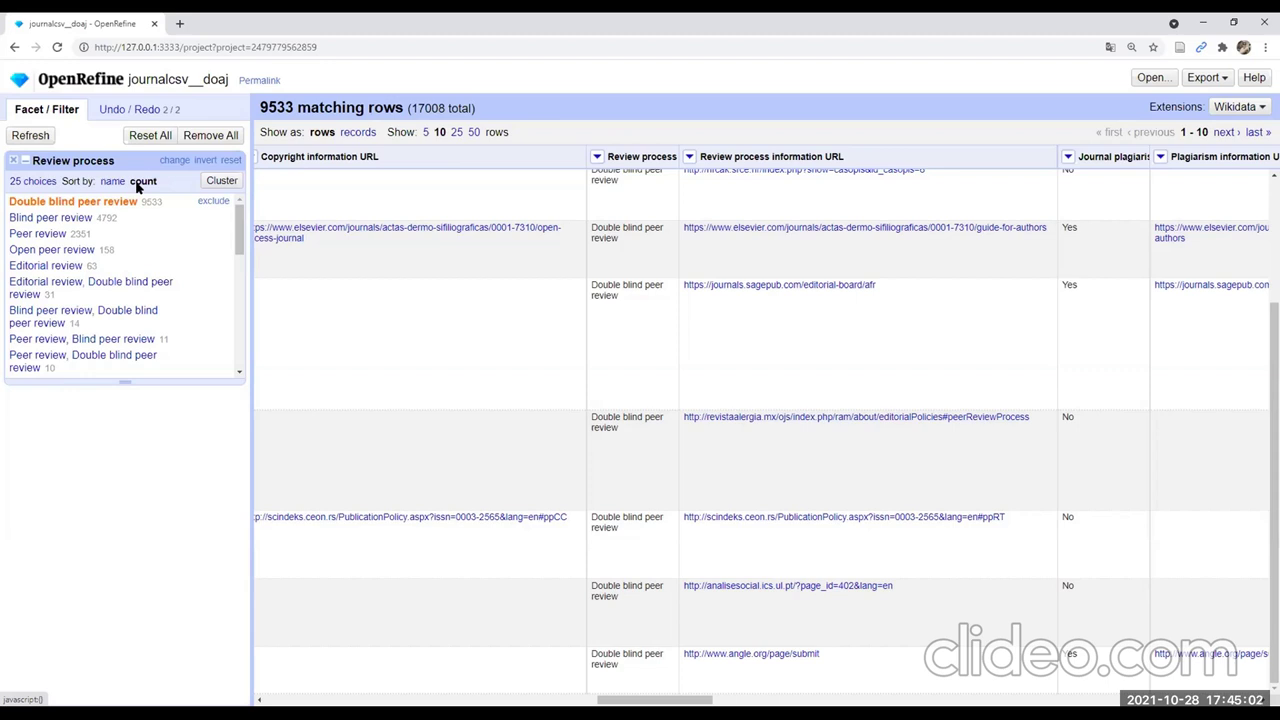
pyautogui.click(13, 160)
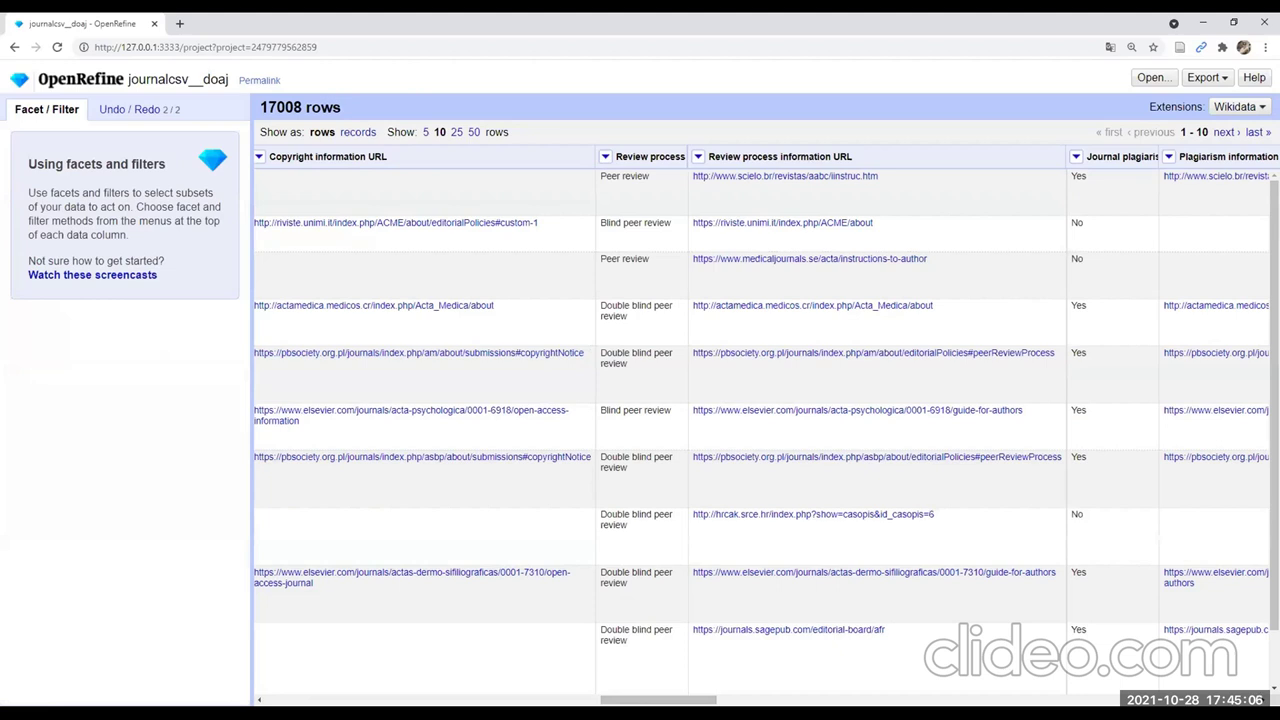
# Create a text facet on the Keywords 1 column and sort its choices by count
pyautogui.hscroll(-10, 810, 348)
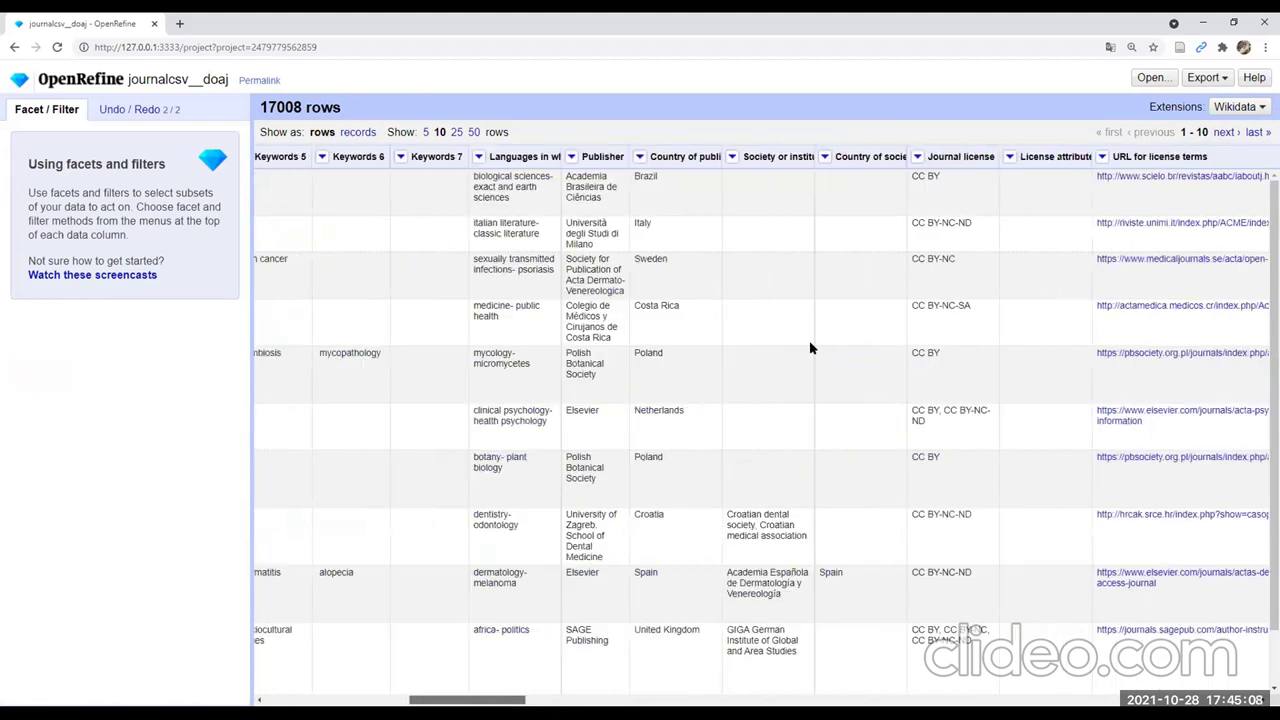
pyautogui.hscroll(-5, 810, 348)
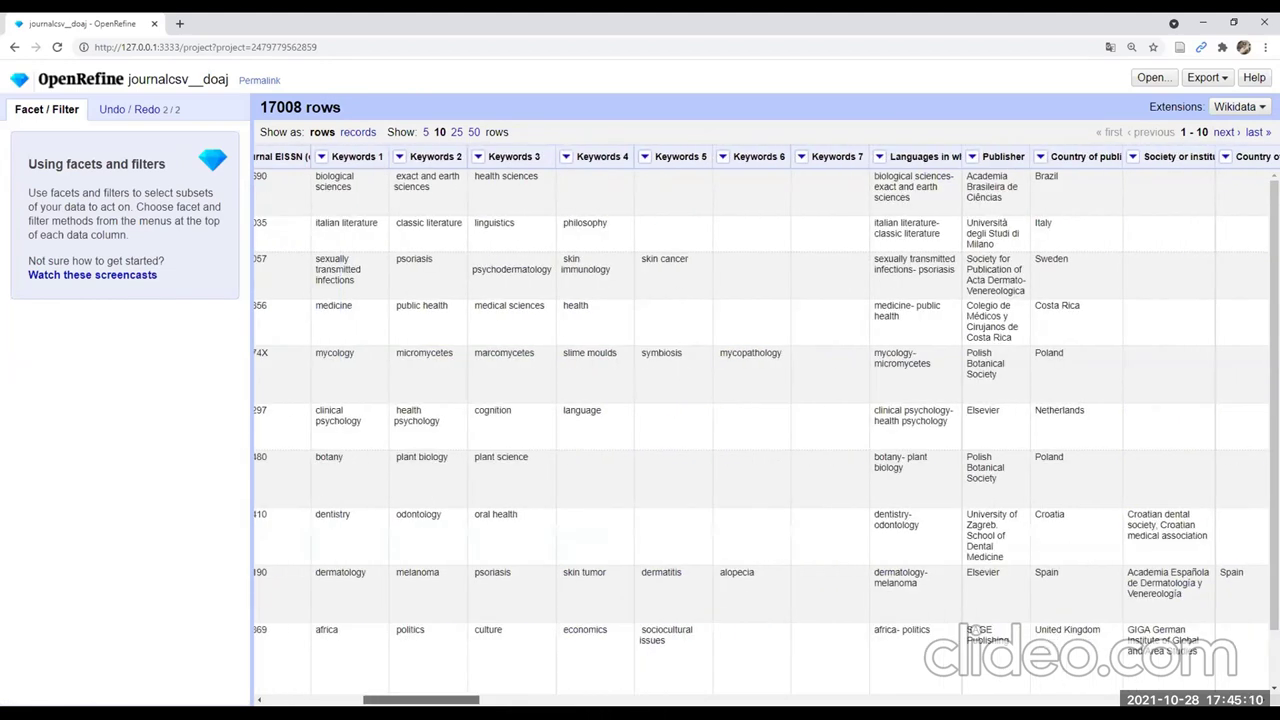
pyautogui.hscroll(-3, 478, 622)
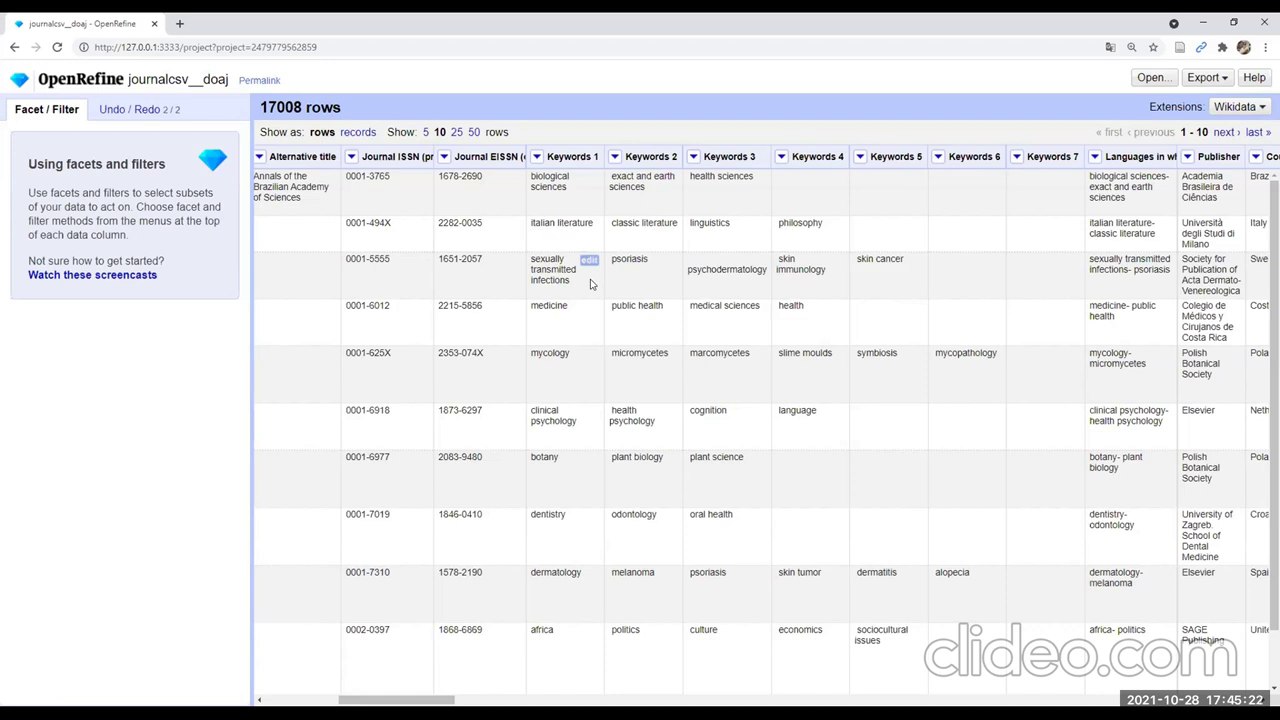
pyautogui.click(537, 156)
pyautogui.moveTo(545, 177)
pyautogui.click(650, 178)
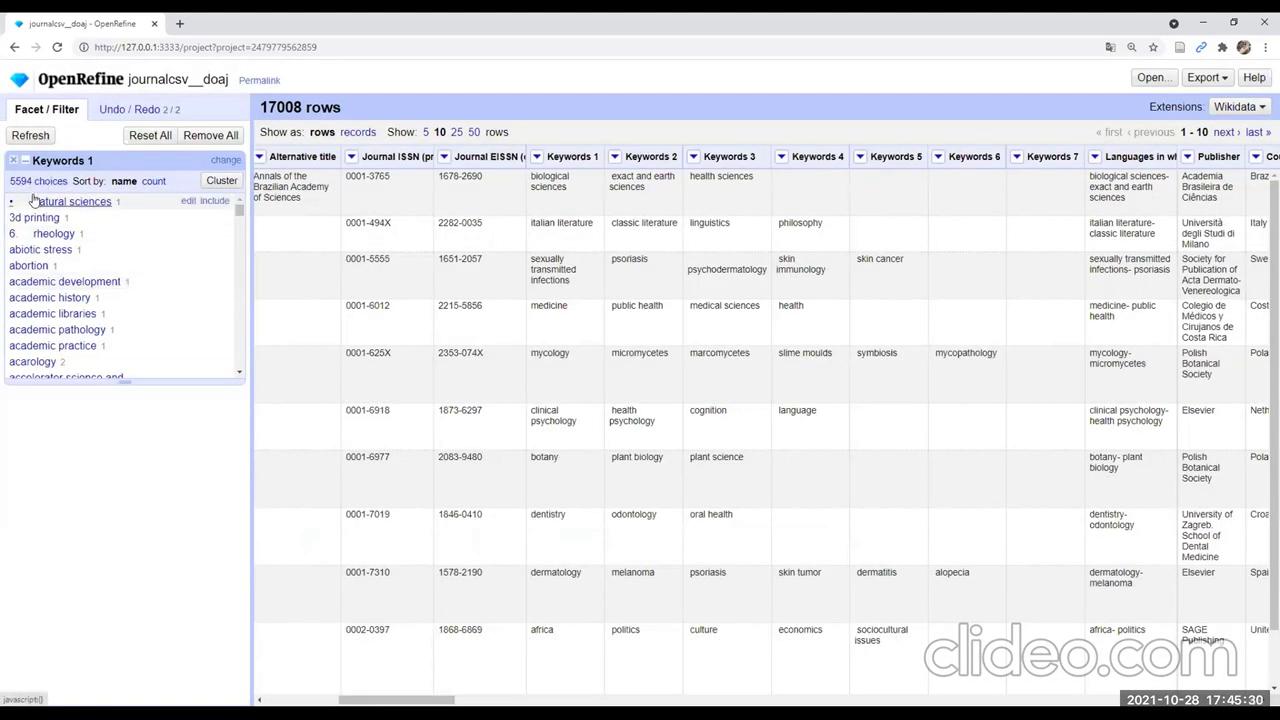
pyautogui.click(152, 181)
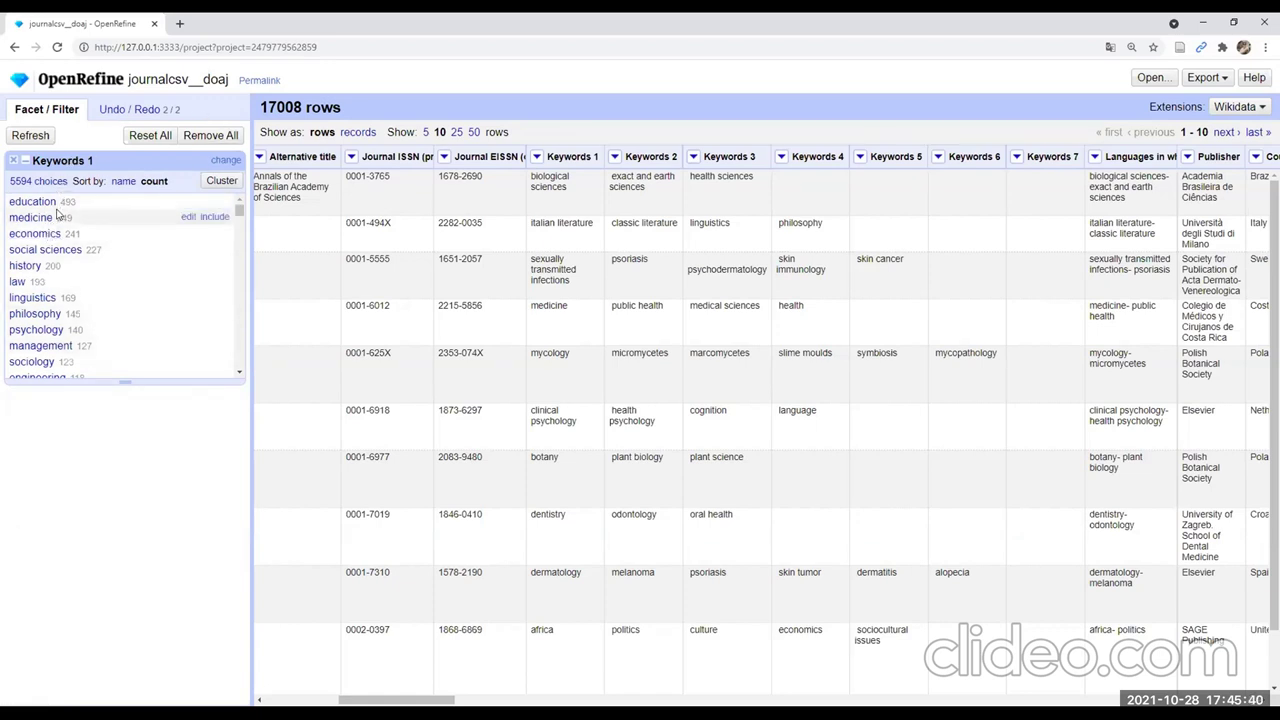
# Browse the Keywords 1 facet choices to the end and filter the rows to the water cycles entry with a stray leading symbol
pyautogui.scroll(-2, 57, 213)
pyautogui.scroll(-3, 57, 213)
pyautogui.scroll(-8, 57, 213)
pyautogui.scroll(-6, 57, 220)
pyautogui.moveTo(237, 215)
pyautogui.mouseDown()
pyautogui.moveTo(241, 374)
pyautogui.moveTo(239, 205)
pyautogui.mouseUp()
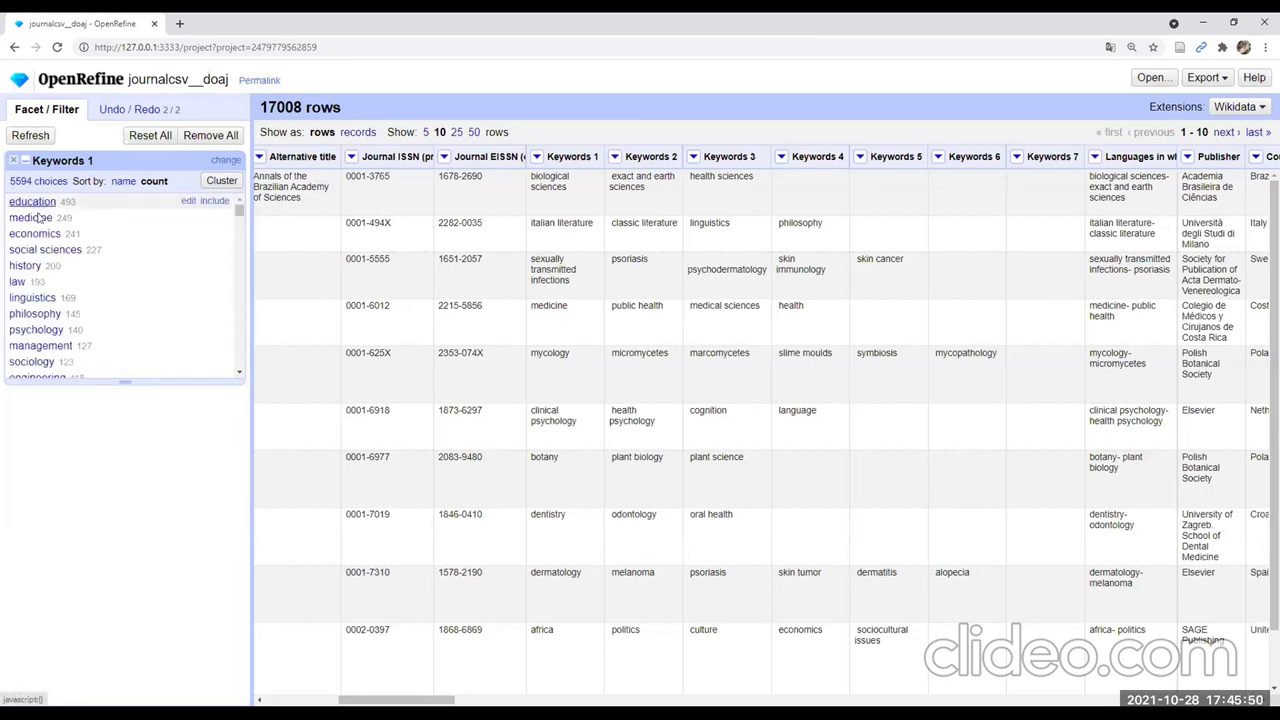
pyautogui.moveTo(238, 207); pyautogui.dragTo(240, 374)
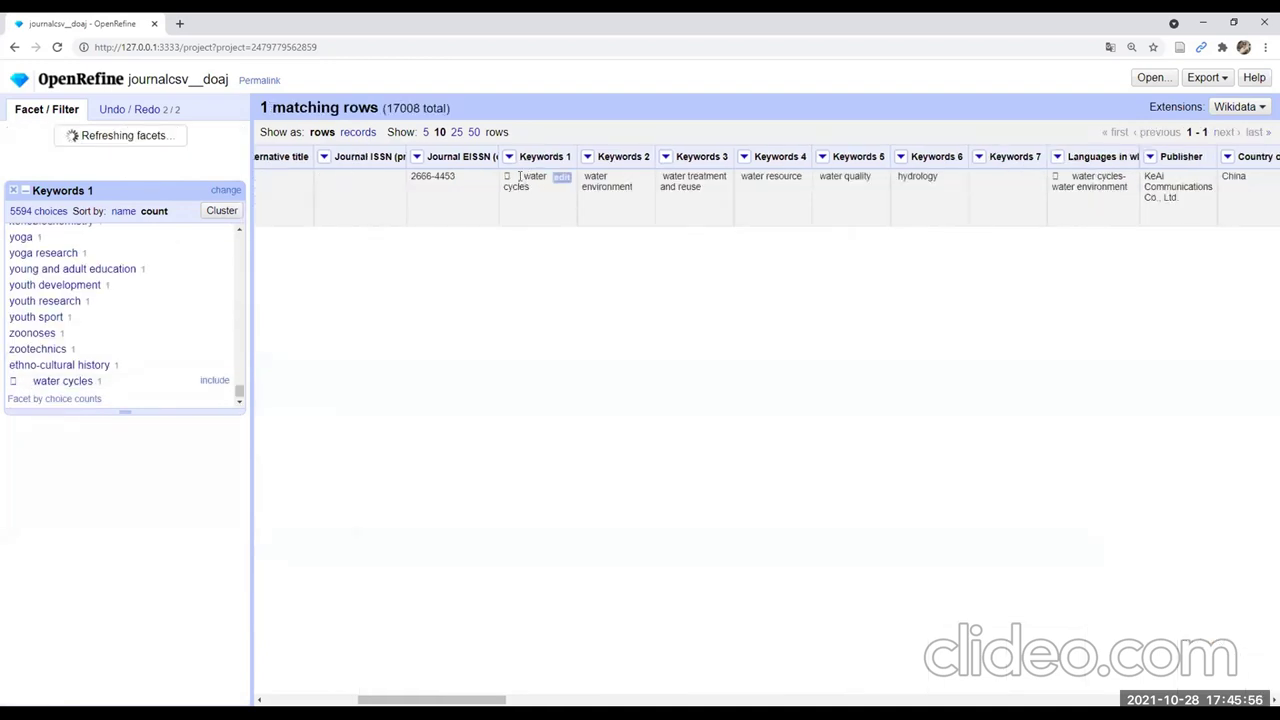
# Try to strip the stray leading symbol and spaces from the water cycles cell in Keywords 1
pyautogui.click(561, 177)
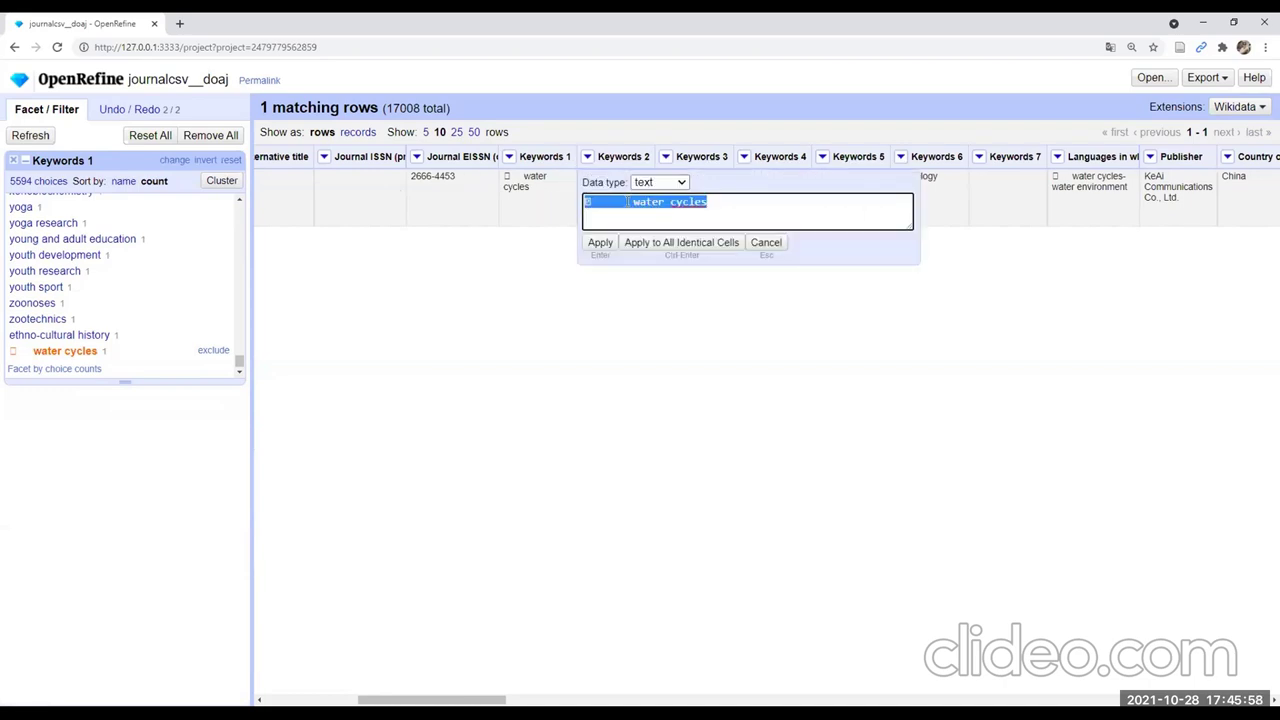
pyautogui.click(634, 203)
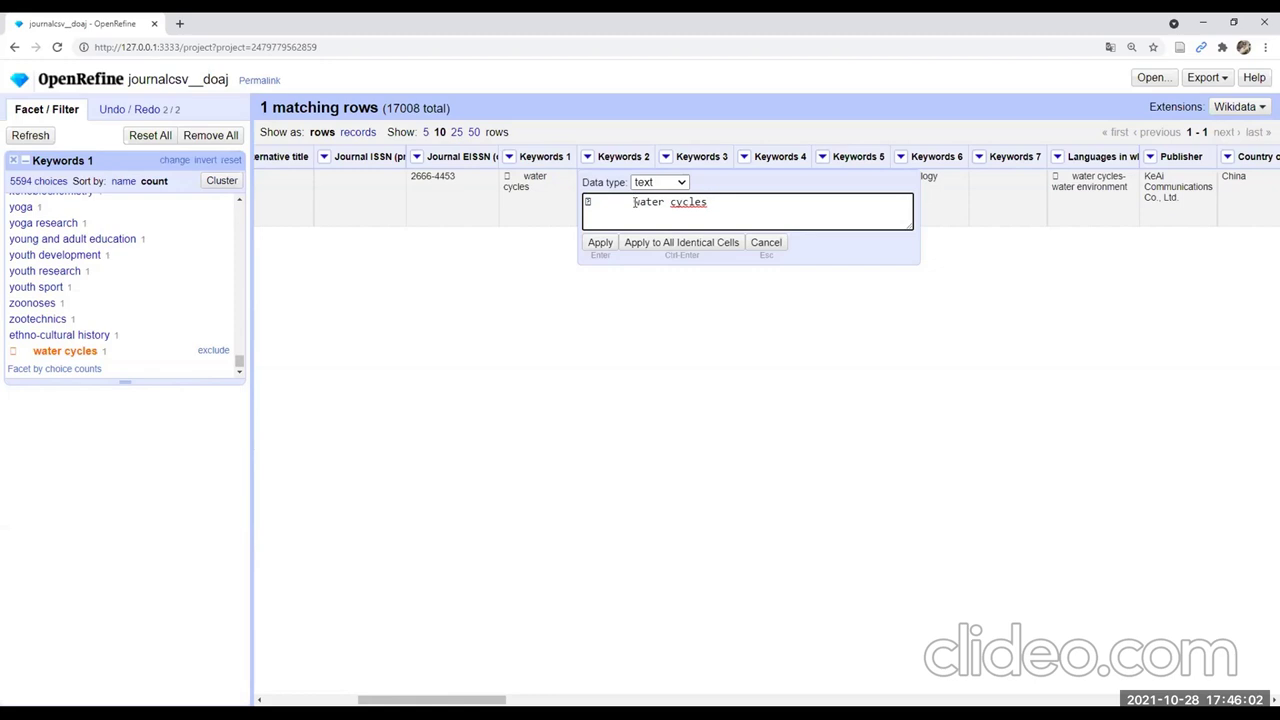
pyautogui.press('Return')
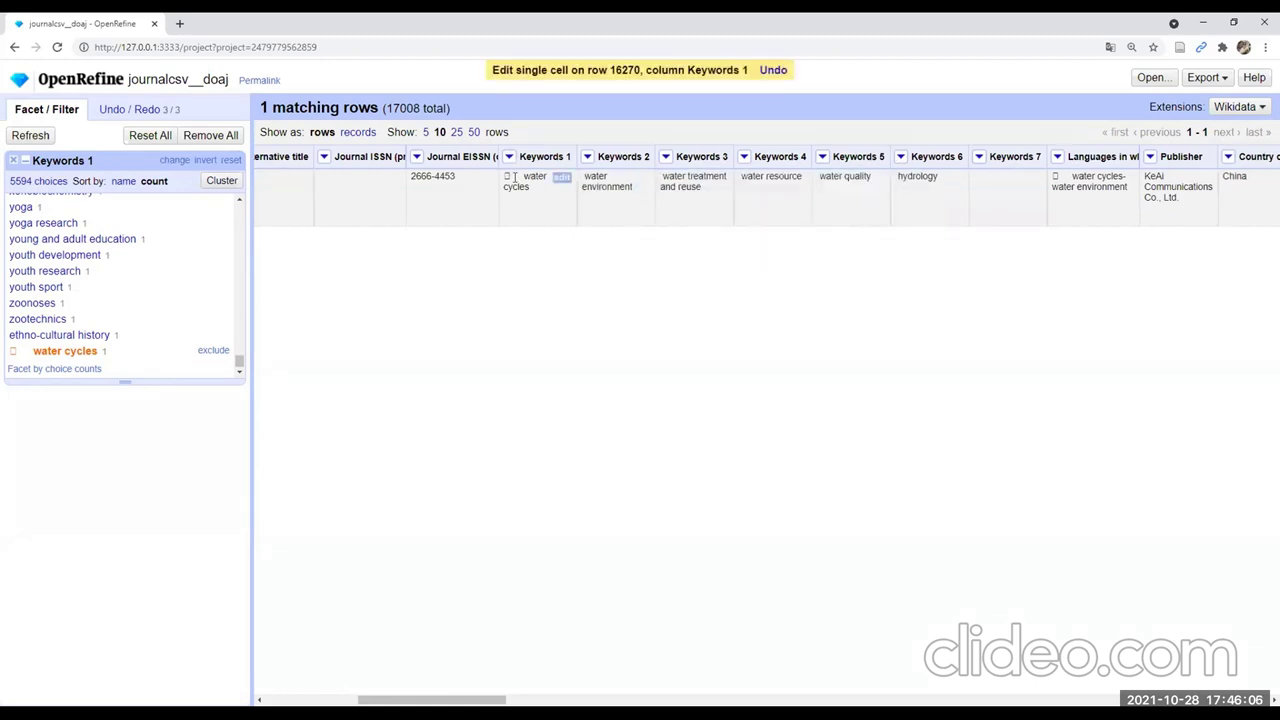
# Delete the leading symbol and spaces so the Keywords 1 cell reads "water cycles", and apply the edit
pyautogui.click(561, 178)
pyautogui.moveTo(633, 202); pyautogui.dragTo(569, 205)
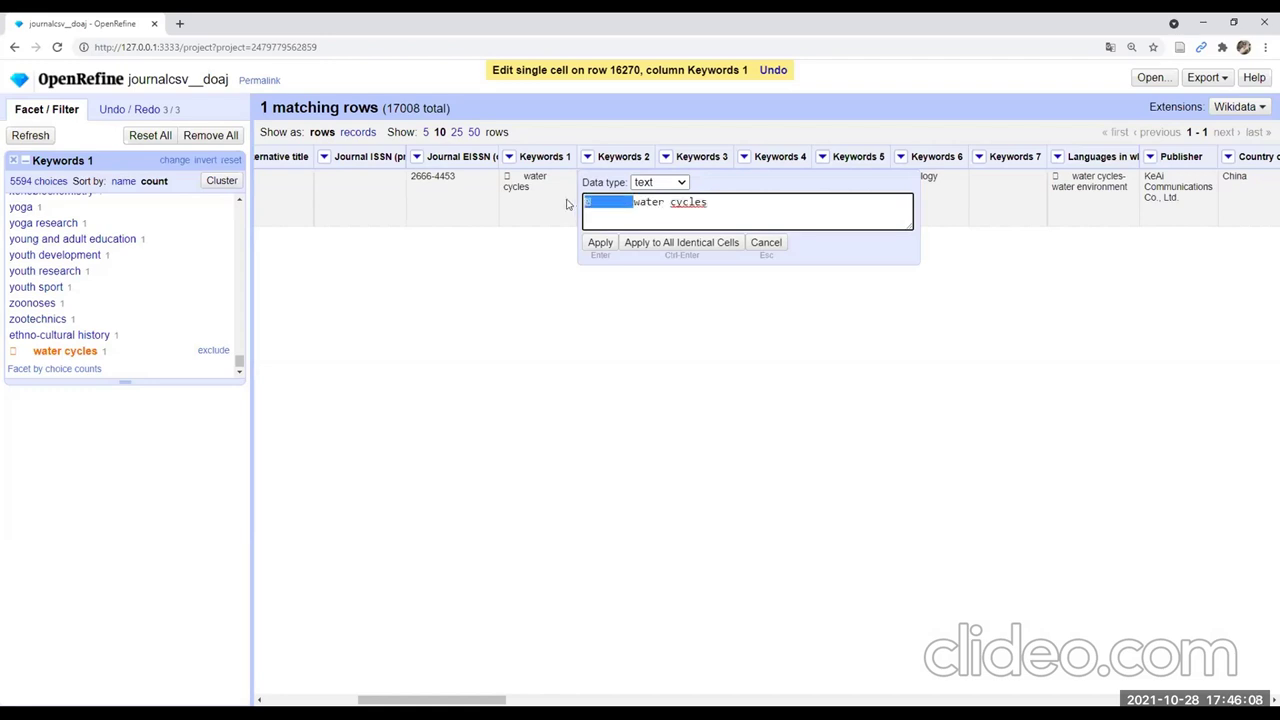
pyautogui.press('BackSpace')
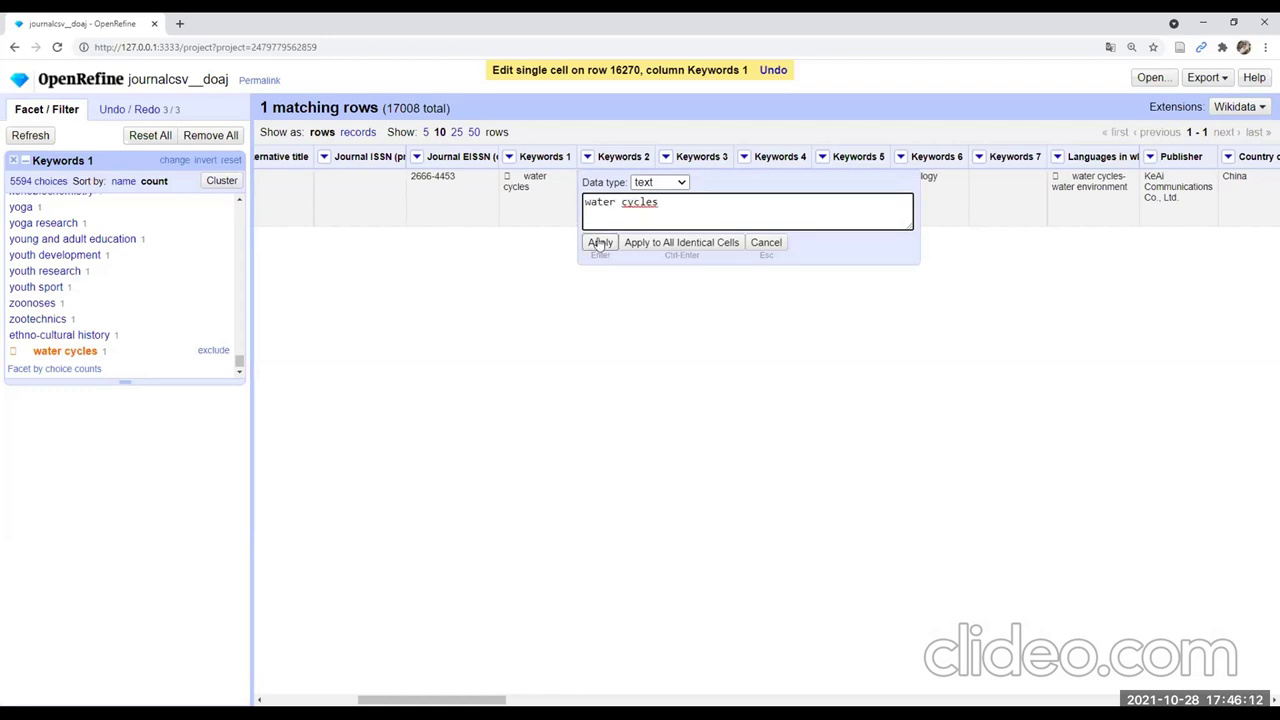
pyautogui.click(598, 243)
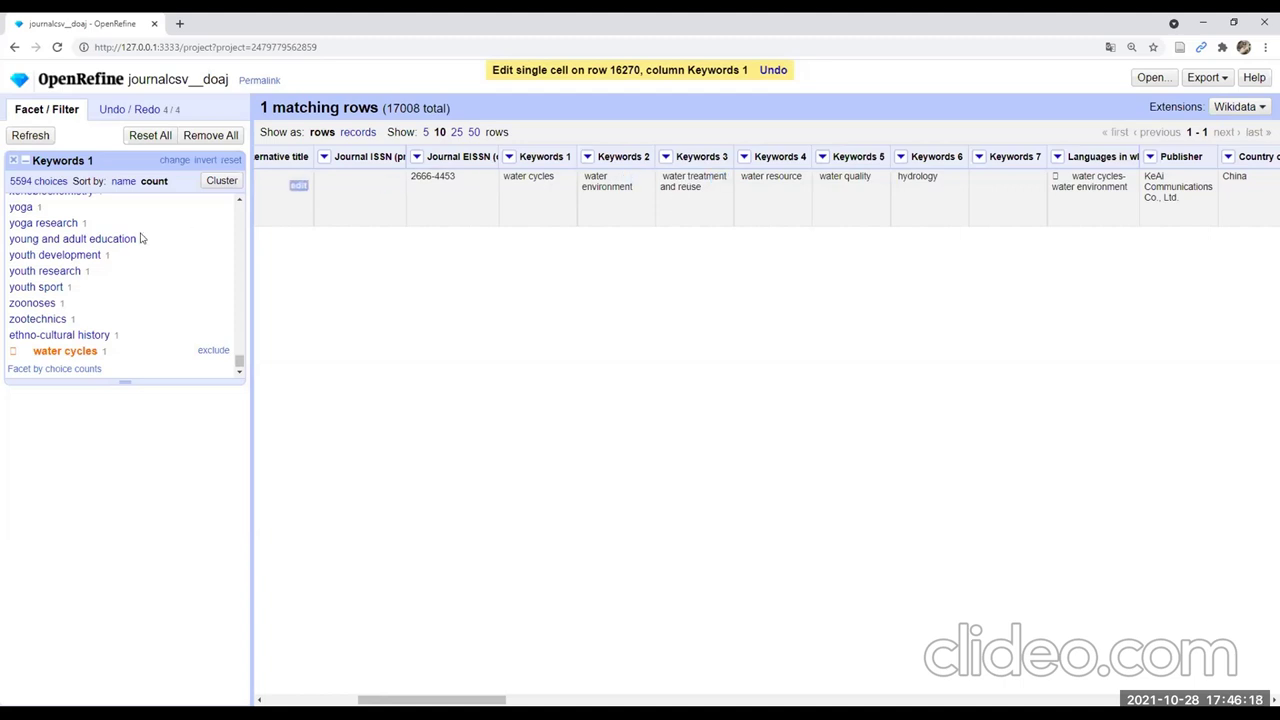
# Go back through the Keywords 1 facet choices and filter the rows to creative writing
pyautogui.scroll(20, 35, 288)
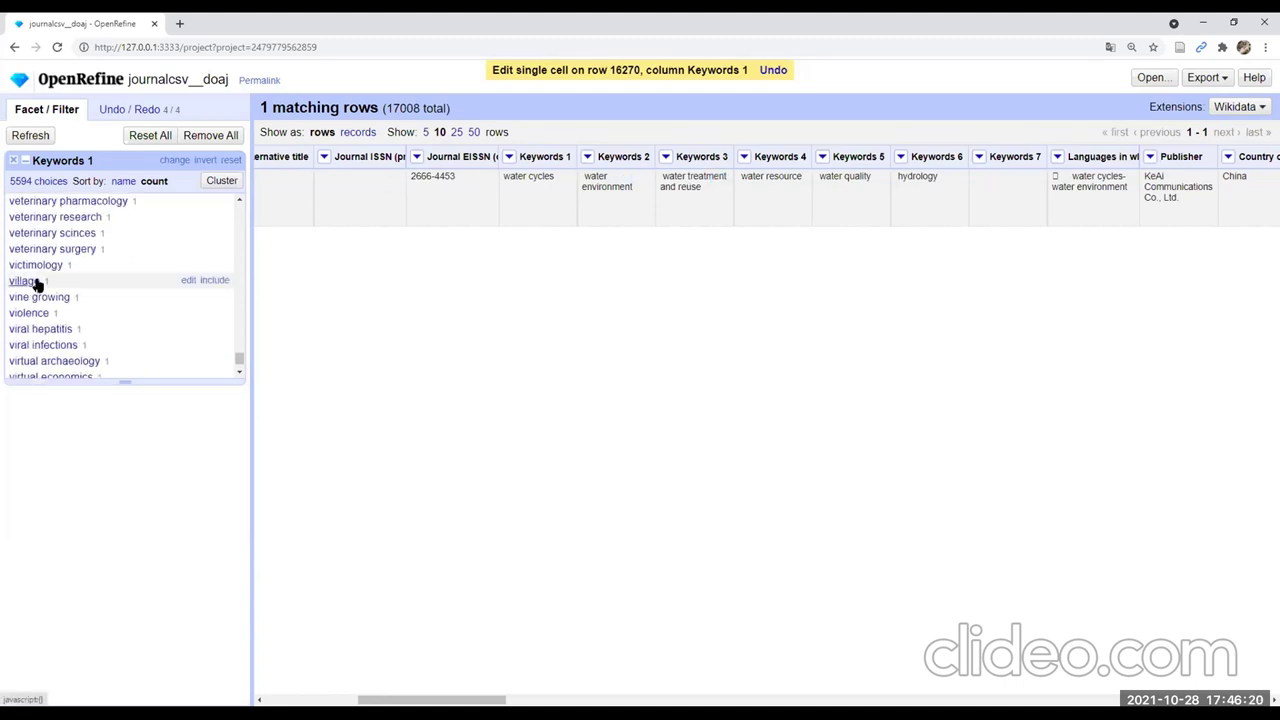
pyautogui.scroll(20, 35, 285)
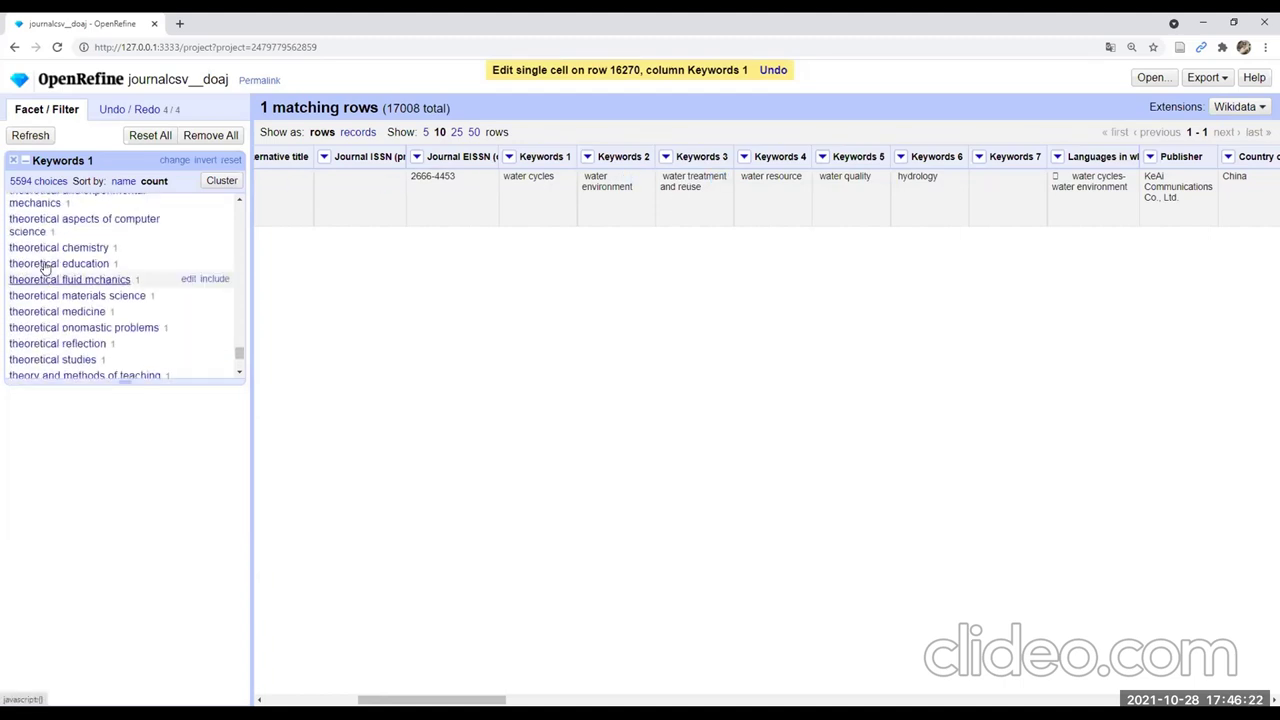
pyautogui.scroll(20, 44, 266)
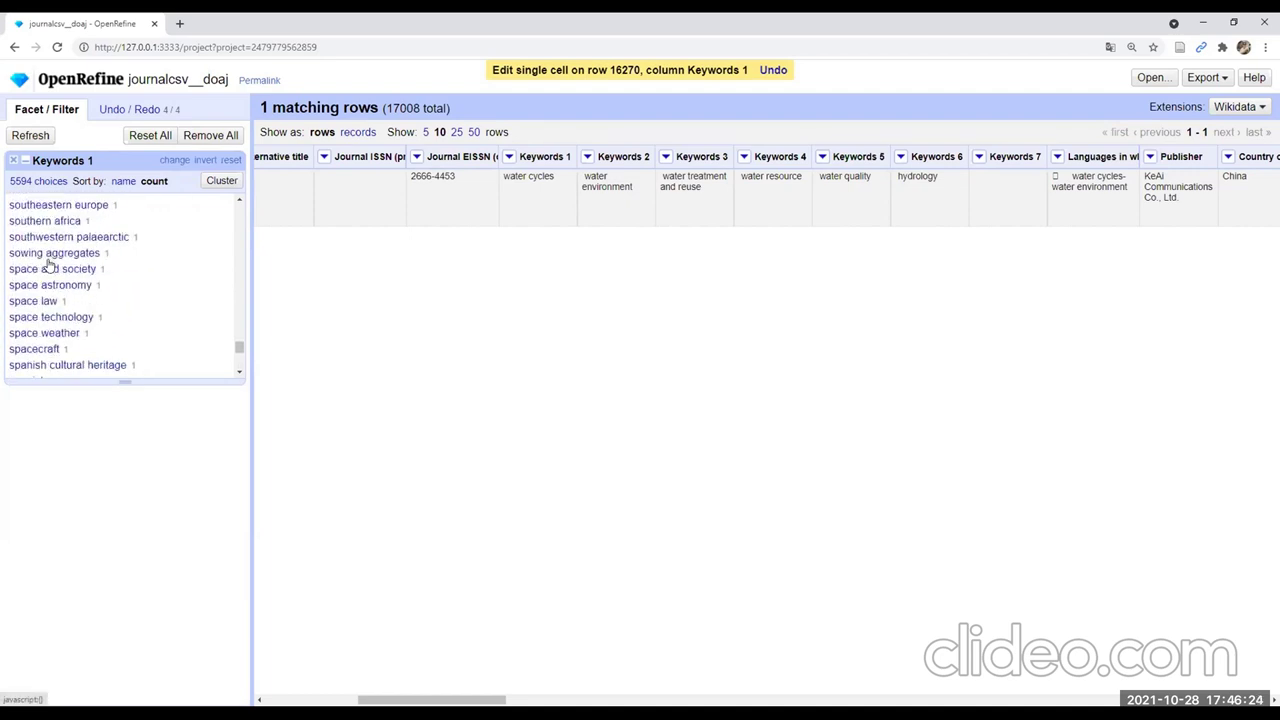
pyautogui.scroll(5, 49, 265)
pyautogui.moveTo(238, 343); pyautogui.dragTo(238, 240)
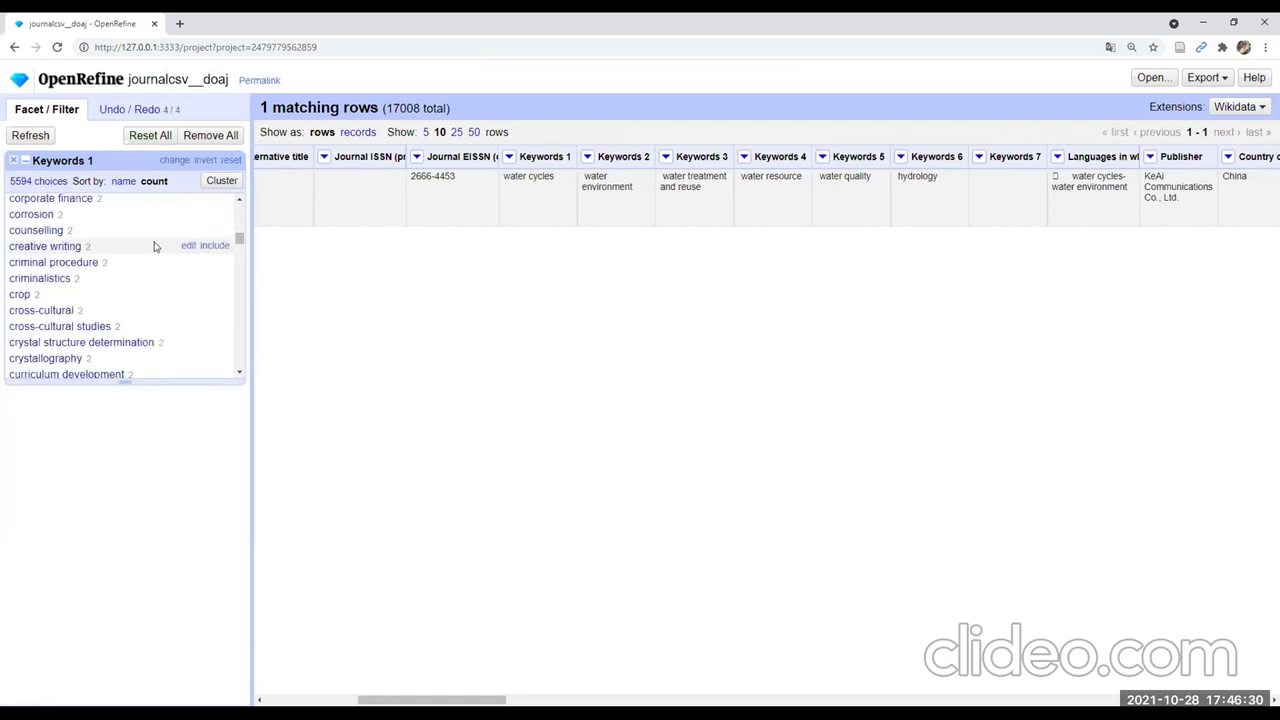
pyautogui.click(45, 246)
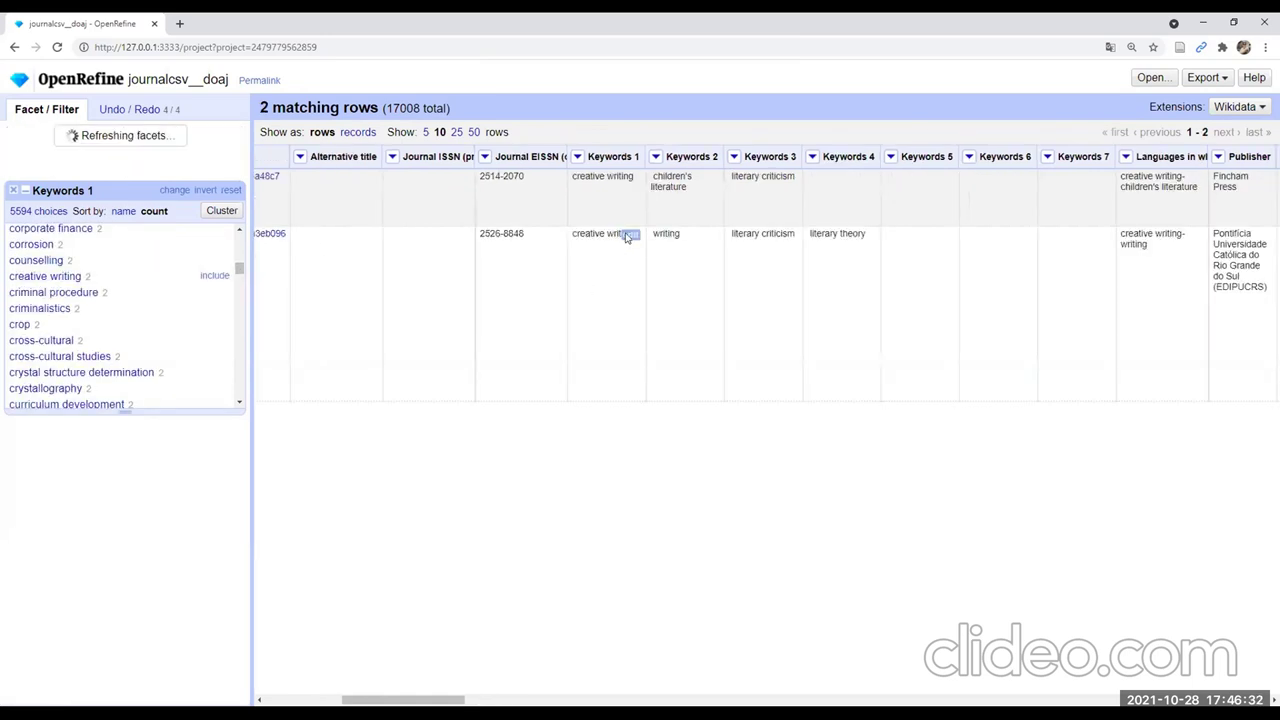
# Change the Keywords 1 value to "creative writings" and apply the edit to all identical cells
pyautogui.click(630, 235)
pyautogui.click(703, 258)
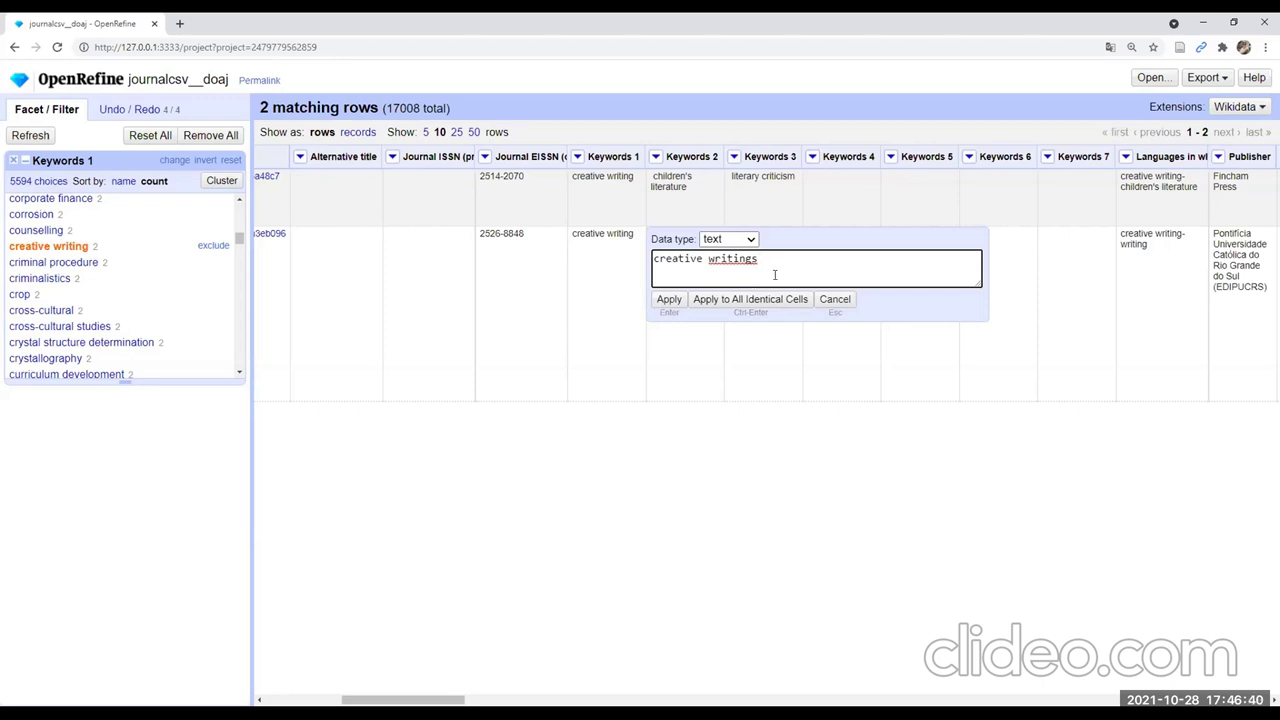
pyautogui.click(750, 299)
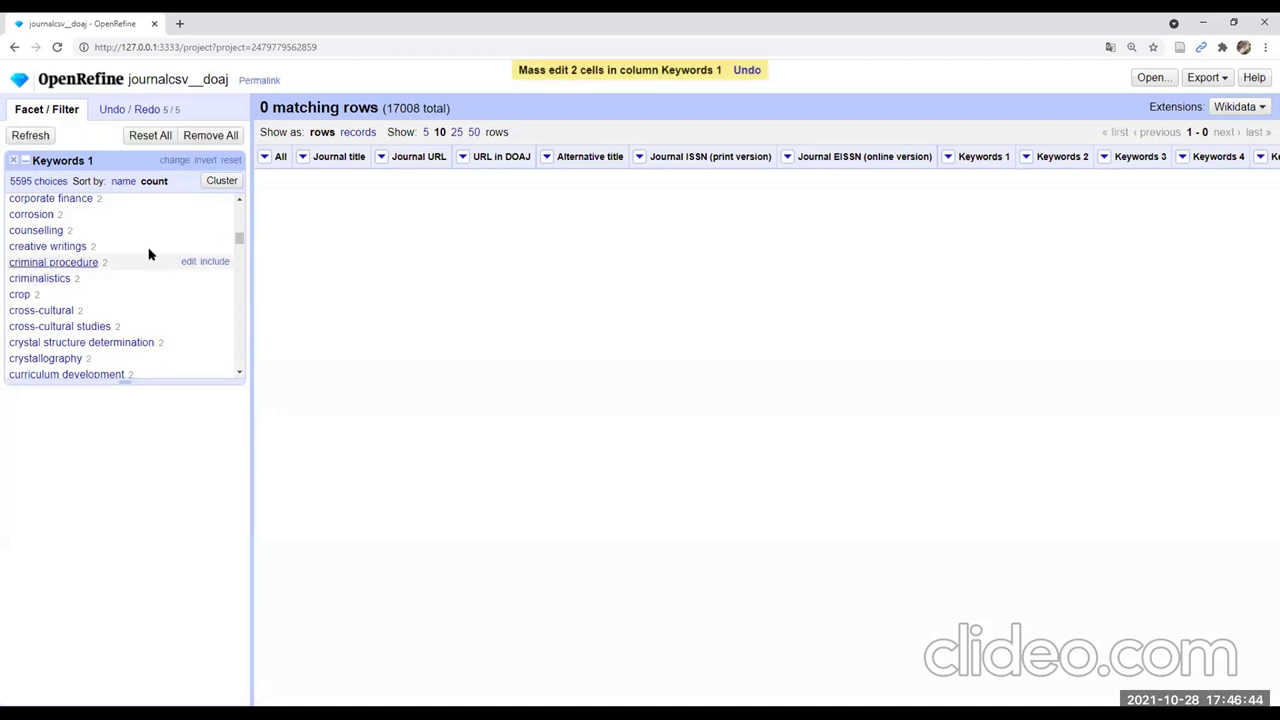
# Filter the rows by the creative writings and criminalistics choices in Keywords 1, and clear the selection to view all rows
pyautogui.click(63, 252)
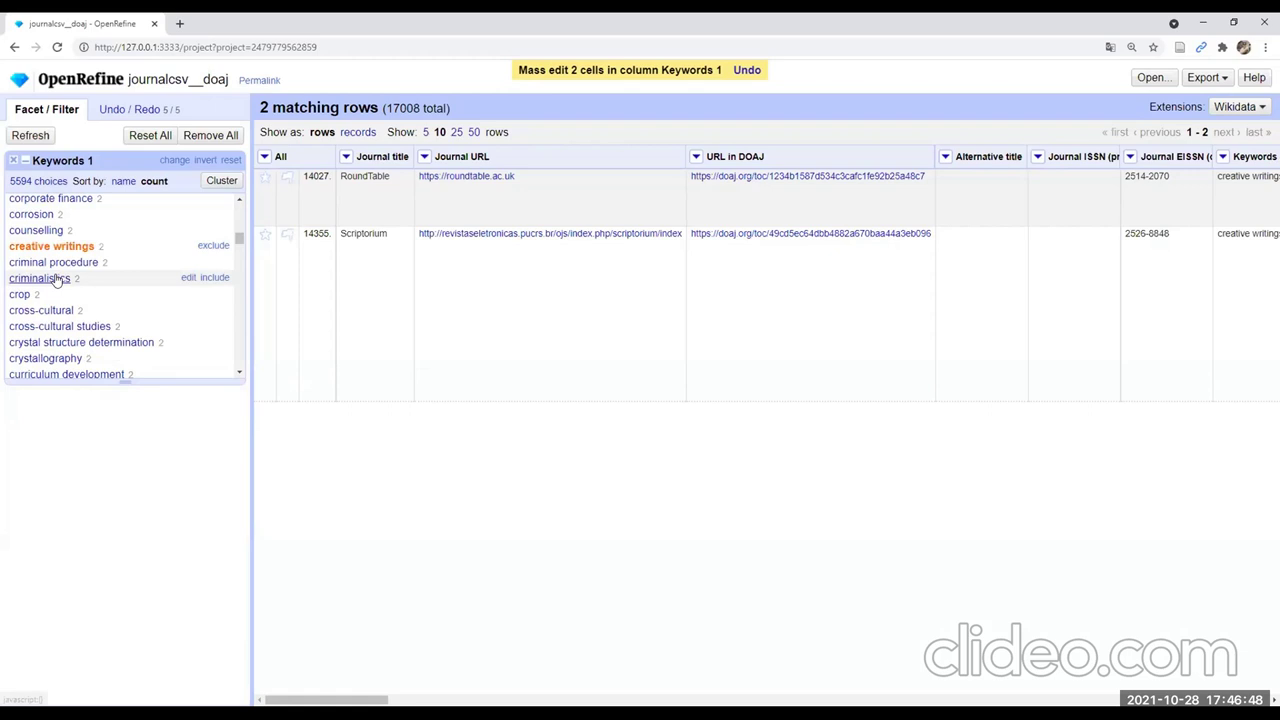
pyautogui.click(52, 277)
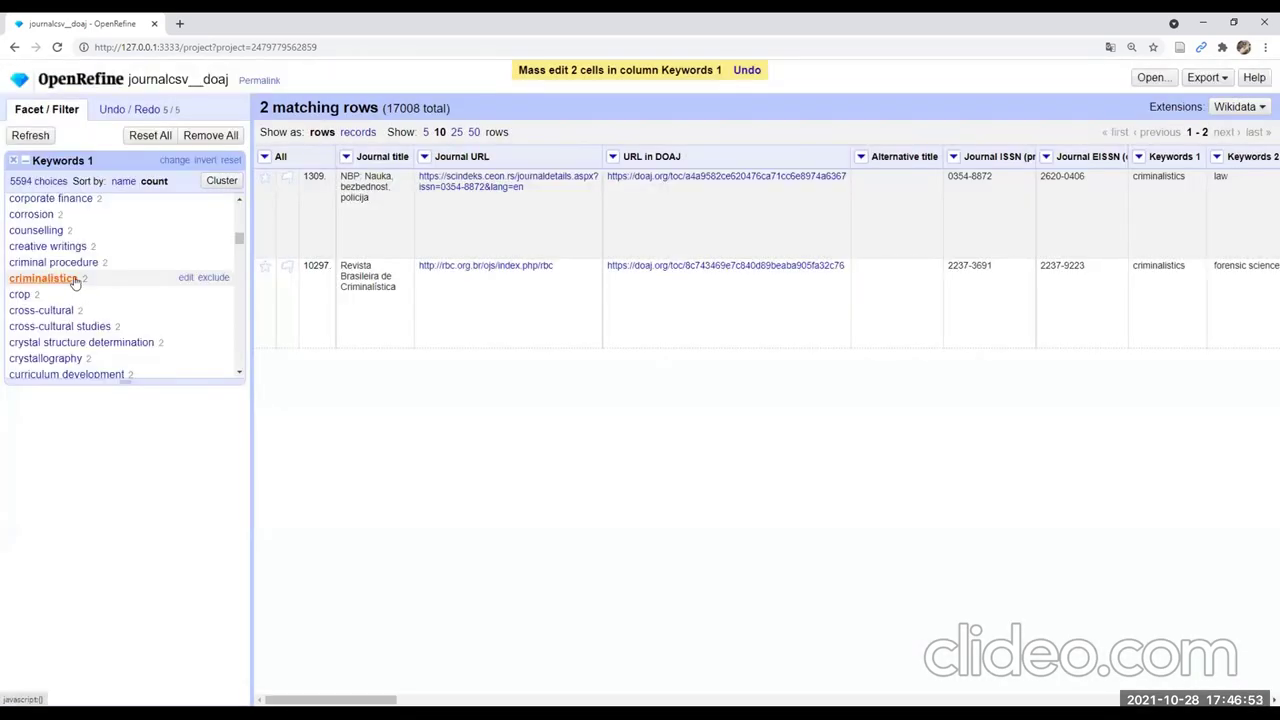
pyautogui.click(49, 268)
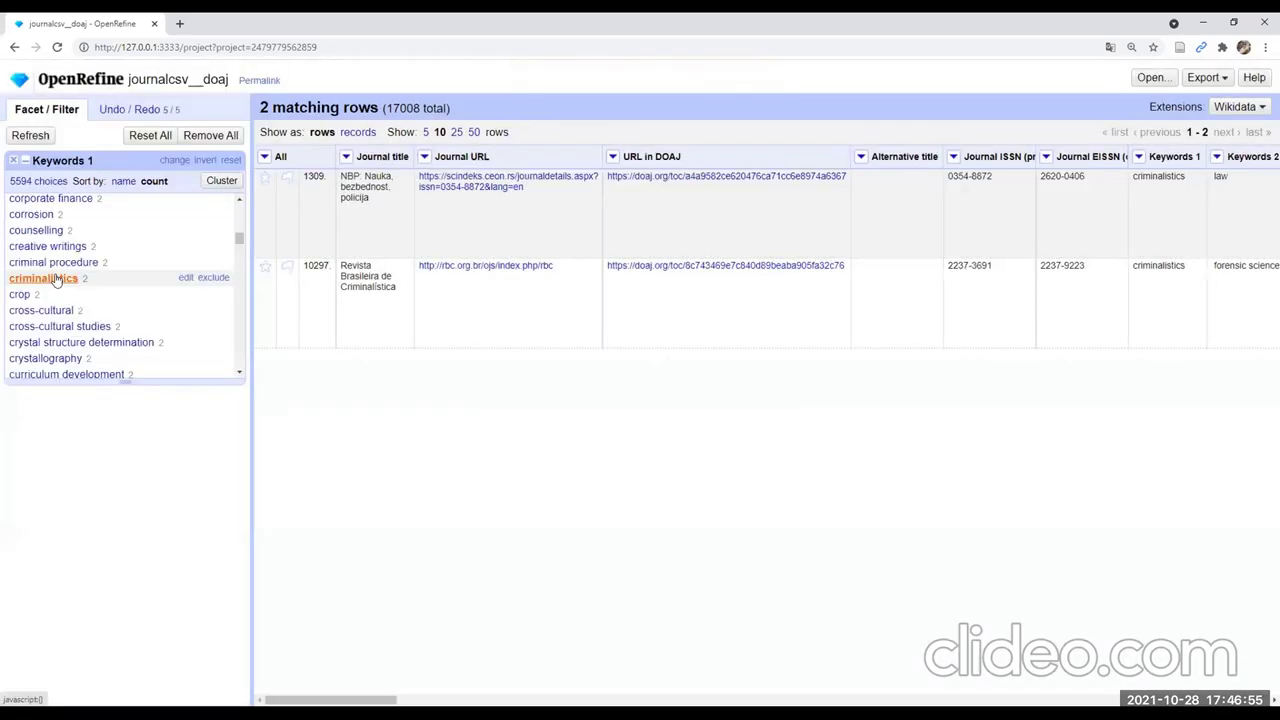
pyautogui.click(62, 247)
pyautogui.moveTo(437, 691); pyautogui.dragTo(510, 690)
pyautogui.click(80, 247)
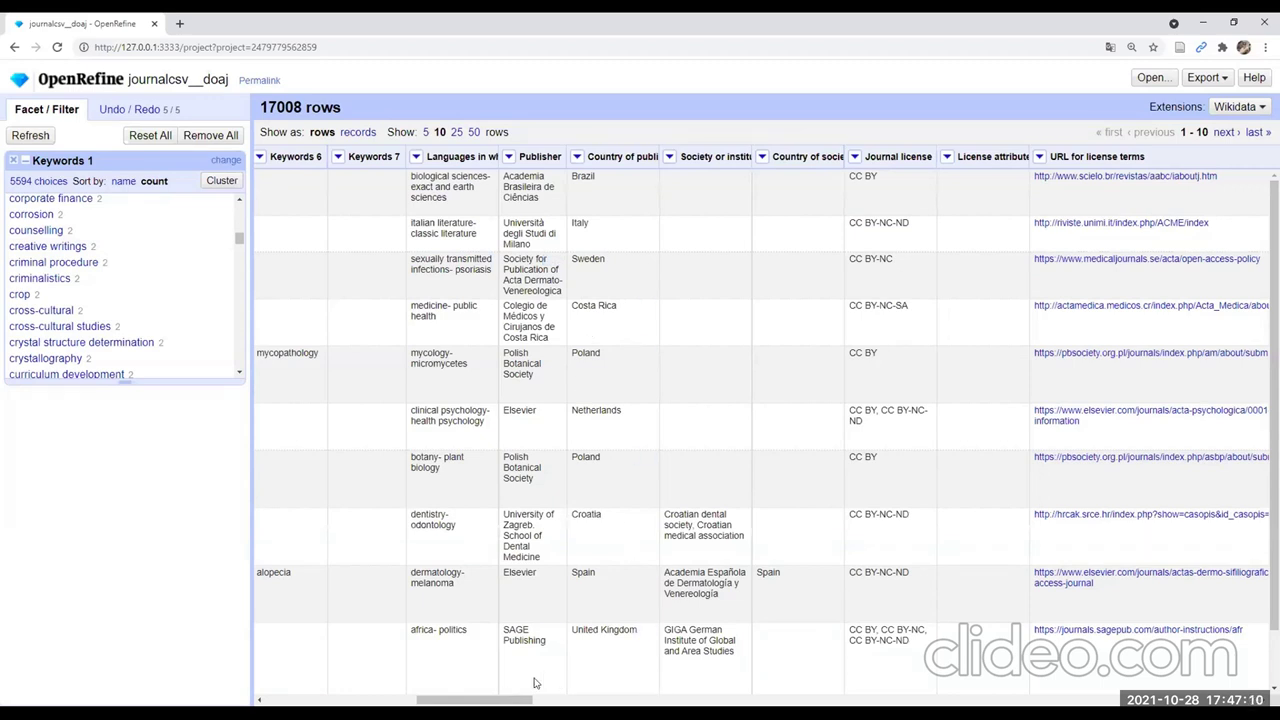
pyautogui.moveTo(474, 699); pyautogui.dragTo(460, 699)
pyautogui.hscroll(-10, 630, 278)
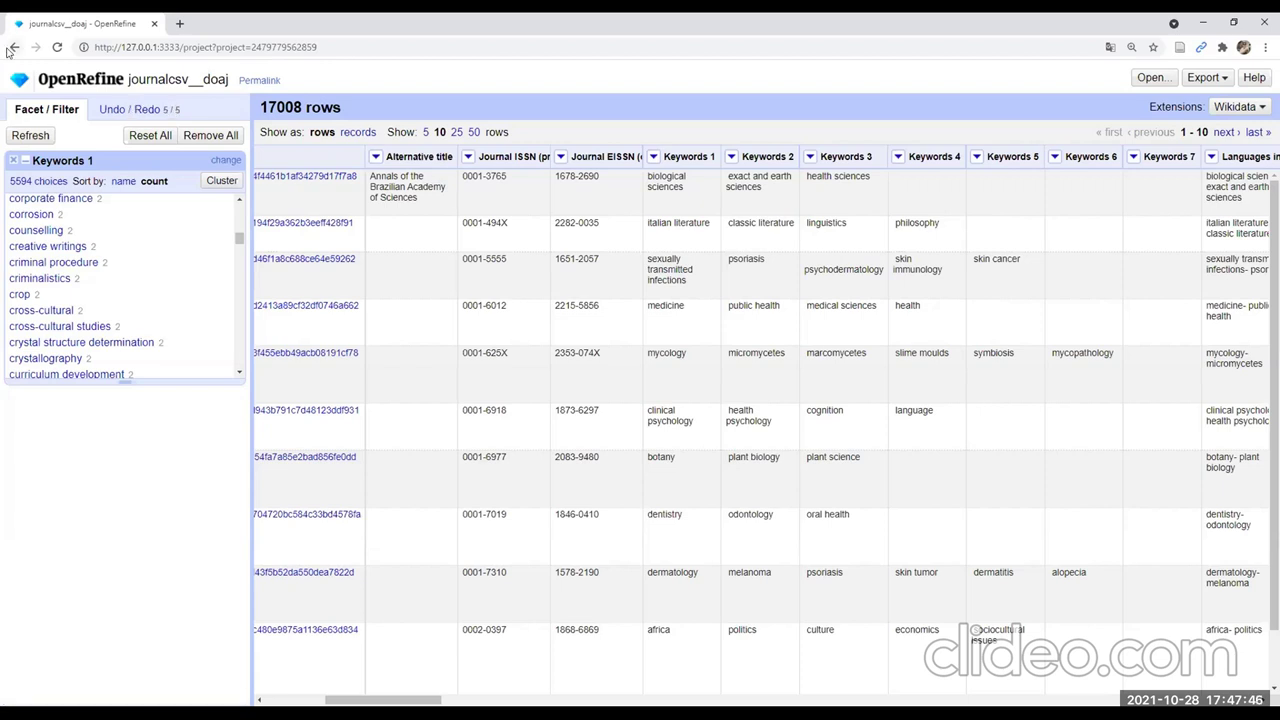
# Leave the current project and open the existing Congressi_AIB project
pyautogui.click(17, 80)
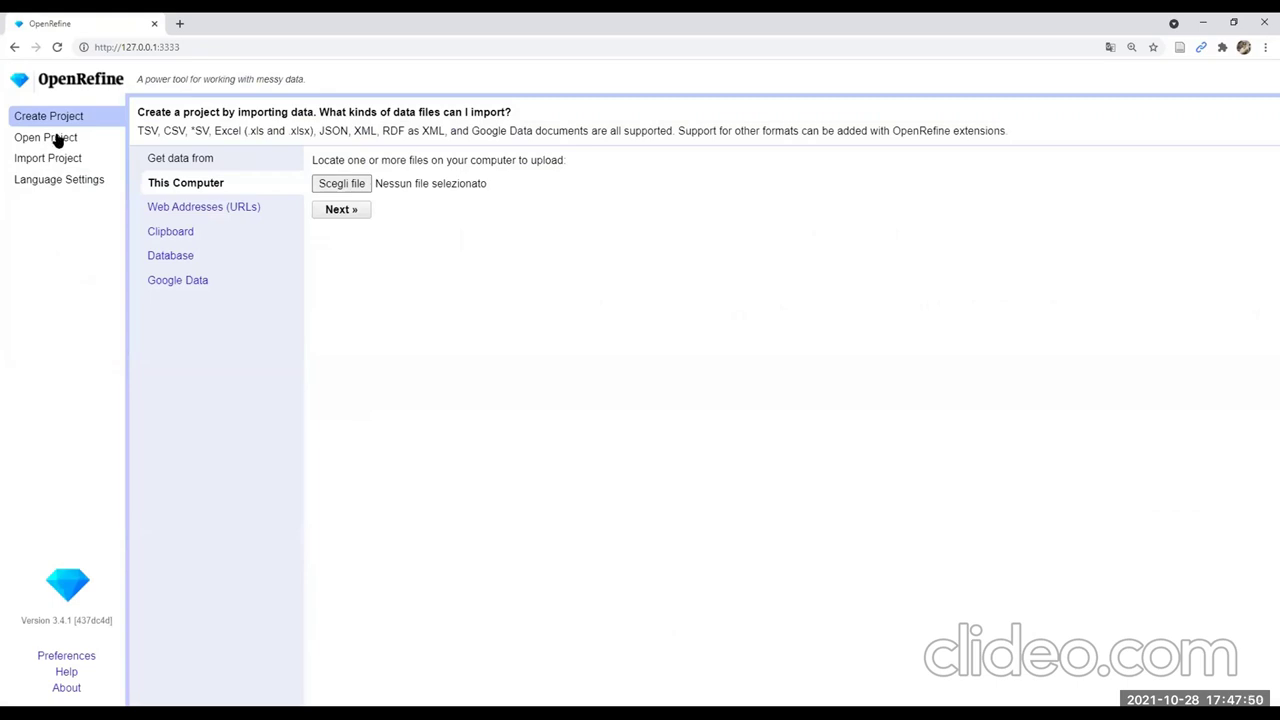
pyautogui.click(54, 137)
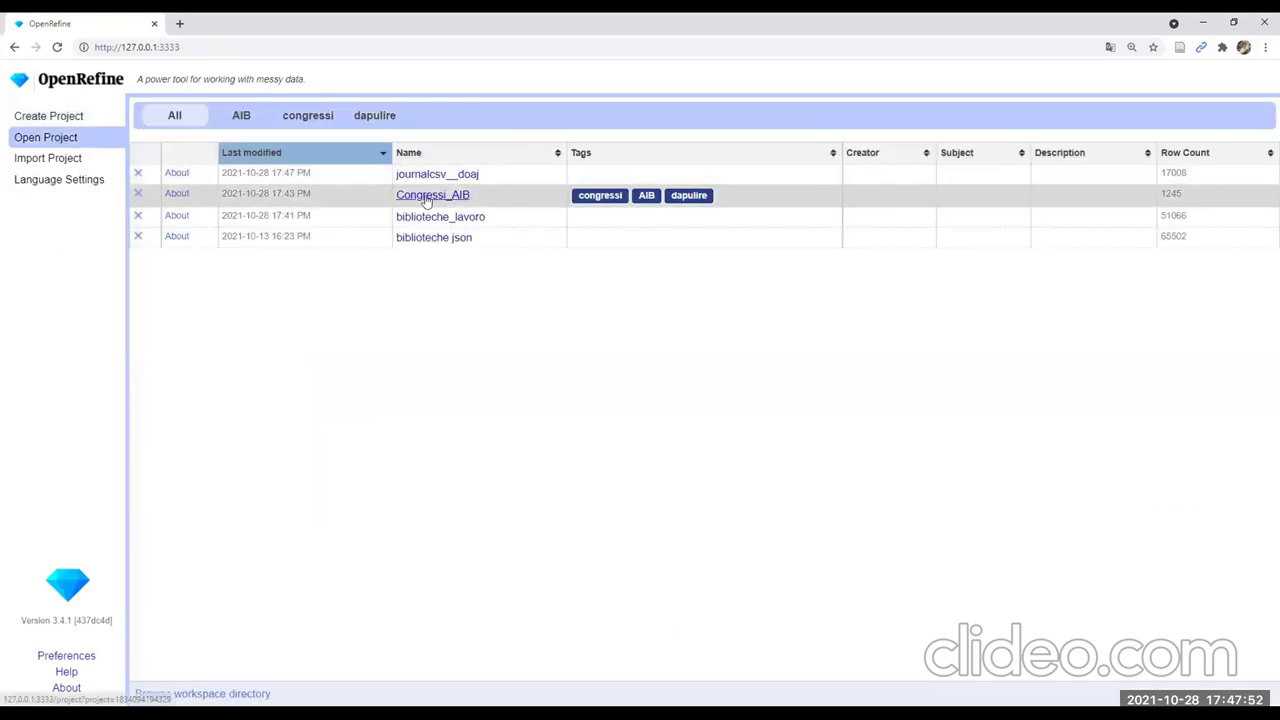
pyautogui.click(425, 195)
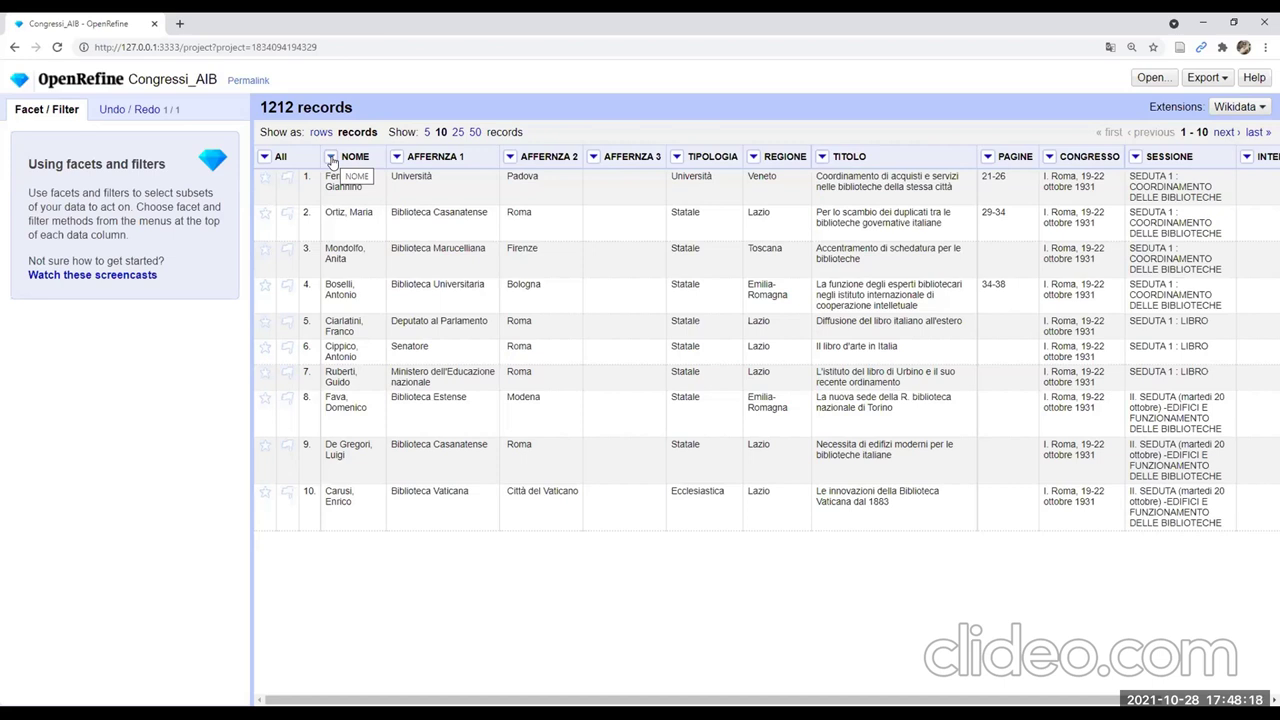
pyautogui.click(265, 157)
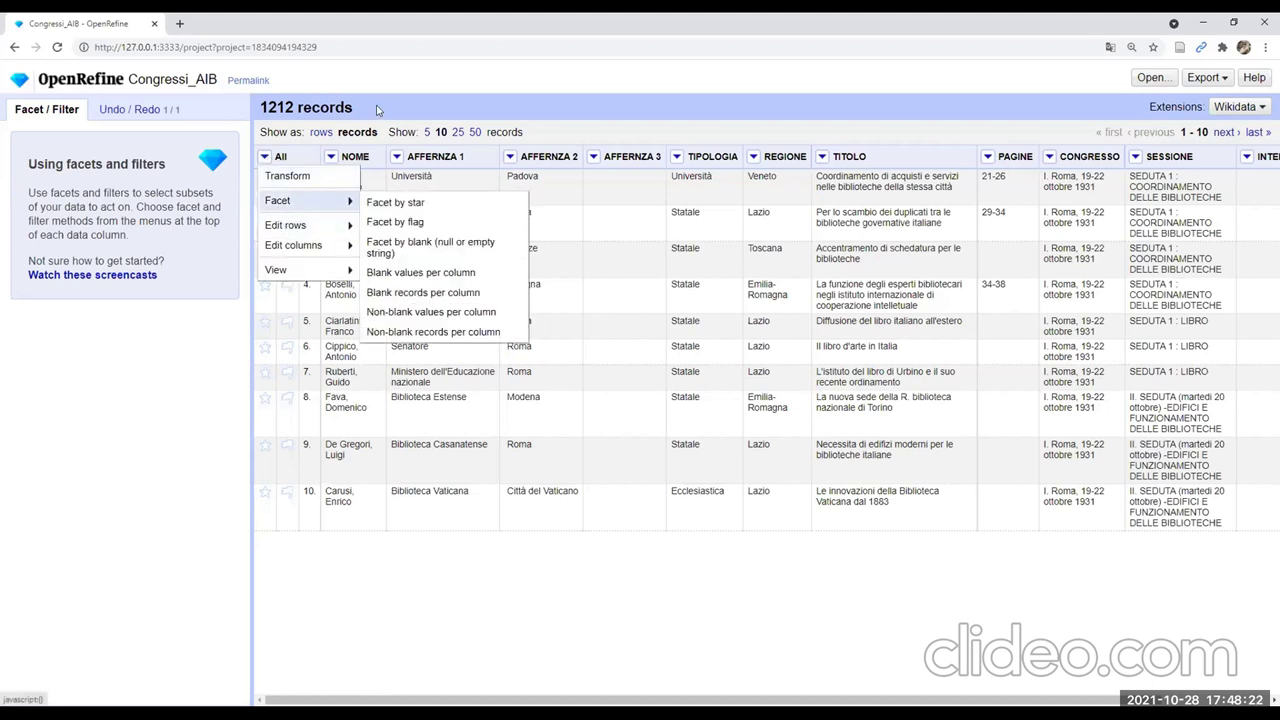
pyautogui.click(263, 185)
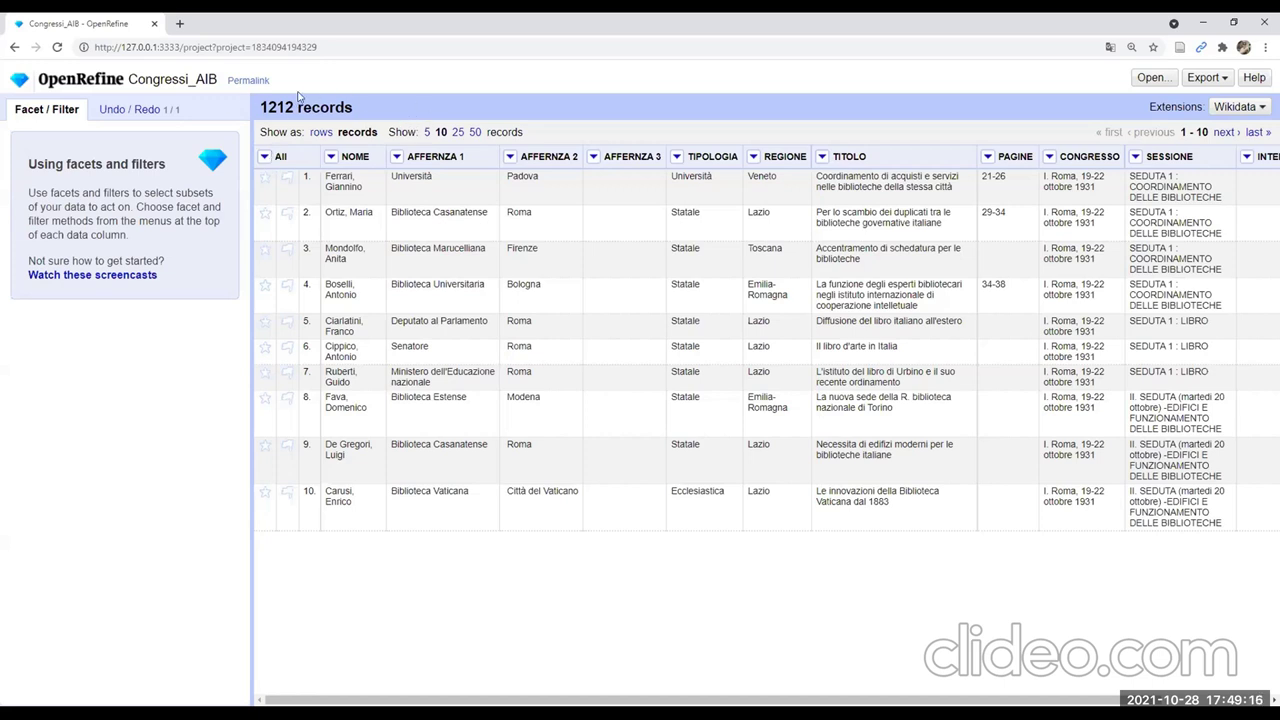
pyautogui.moveTo(260, 105); pyautogui.dragTo(366, 104)
pyautogui.click(369, 104)
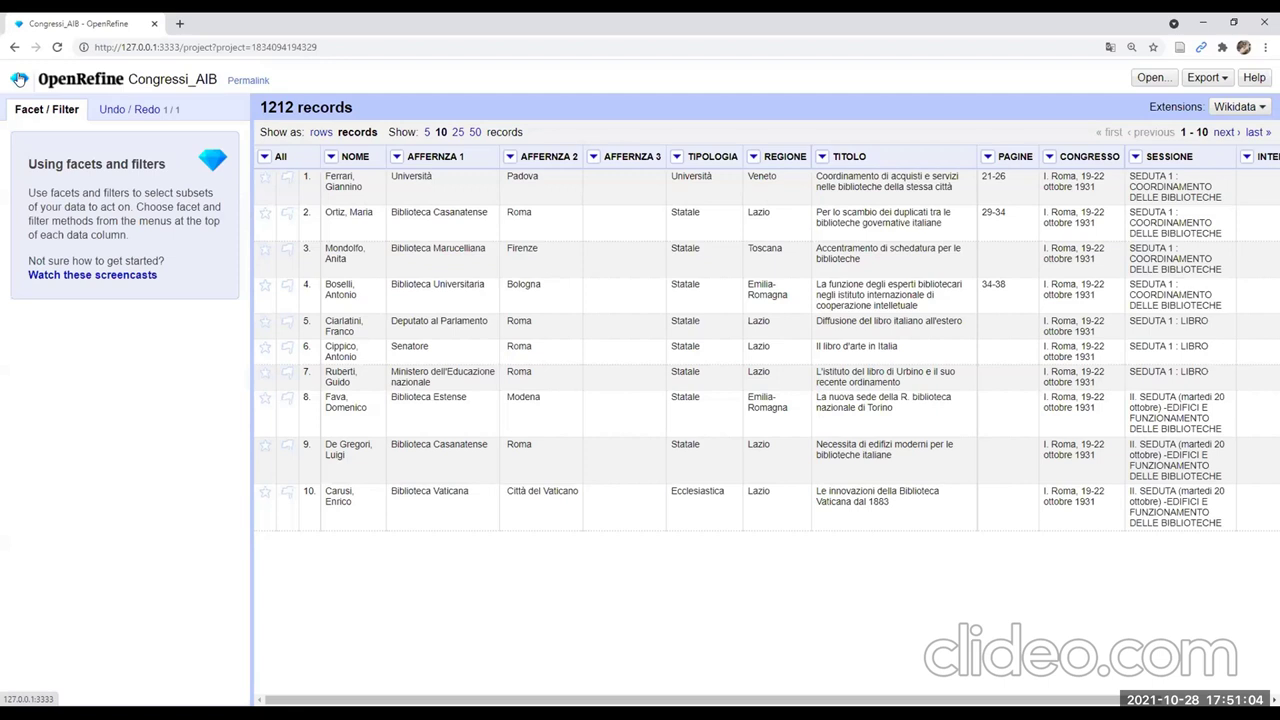
# Leave Congressi_AIB and open the existing biblioteche_lavoro project
pyautogui.click(17, 84)
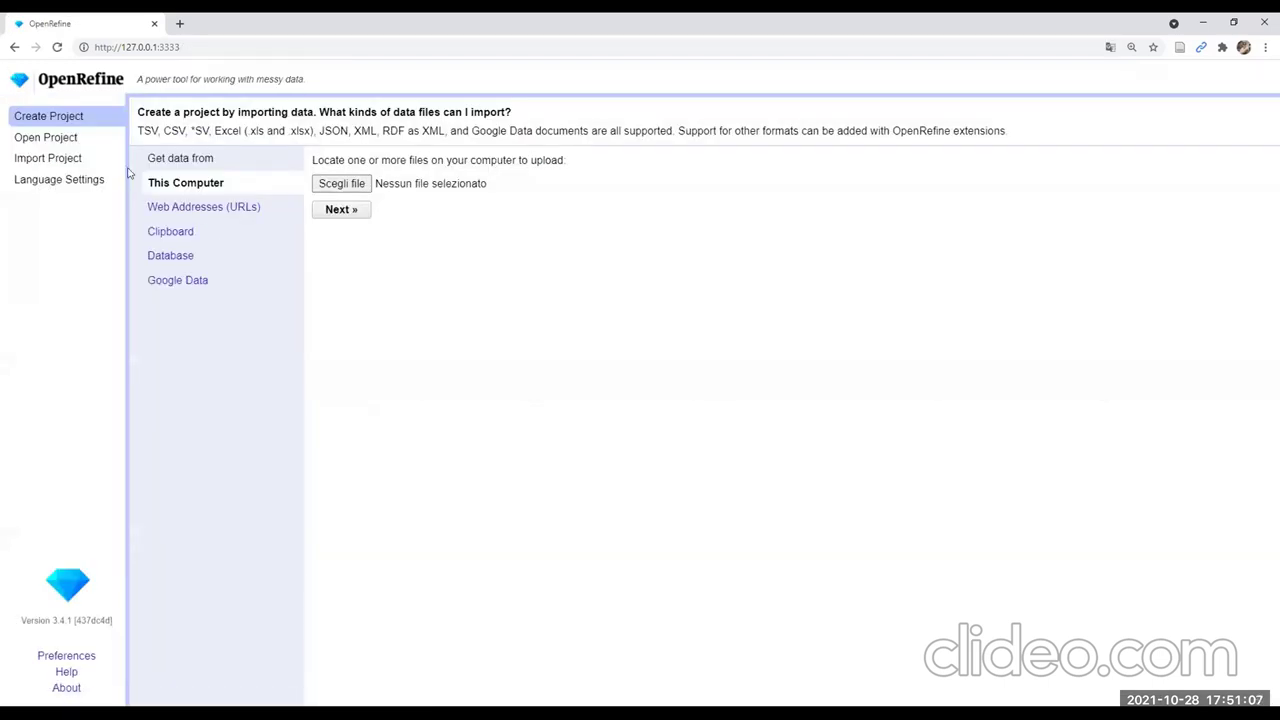
pyautogui.click(47, 137)
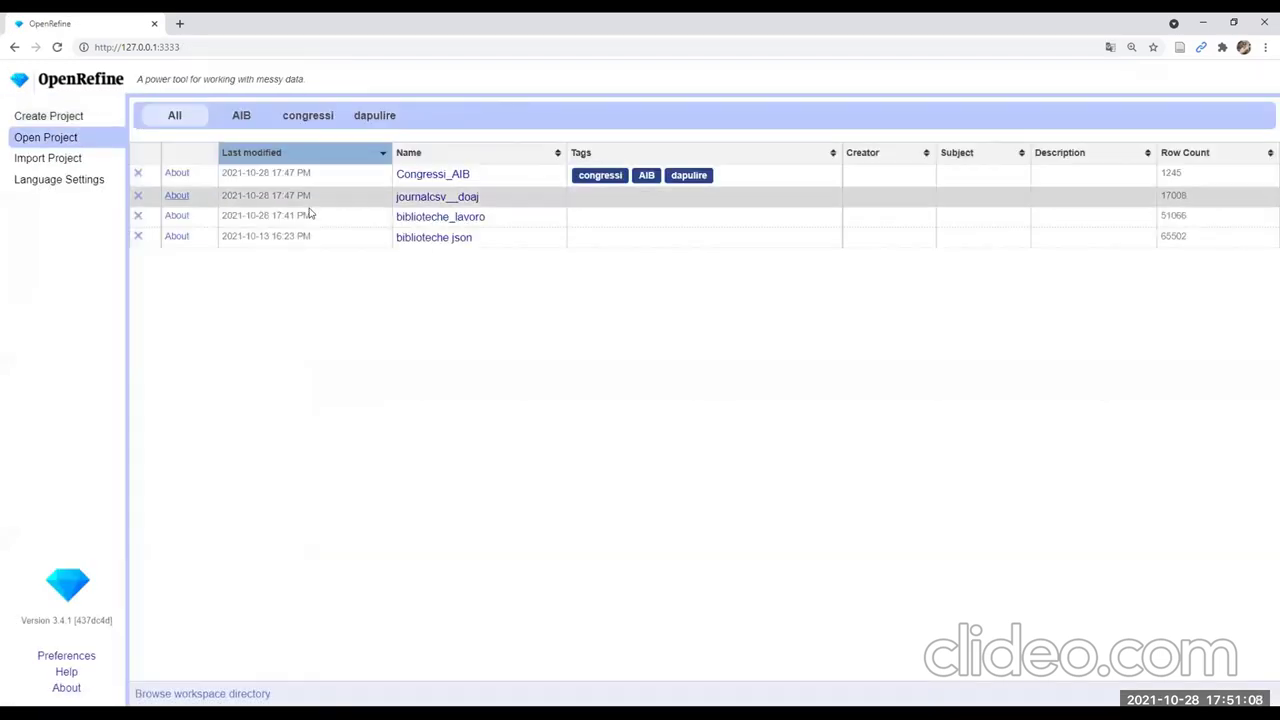
pyautogui.click(441, 218)
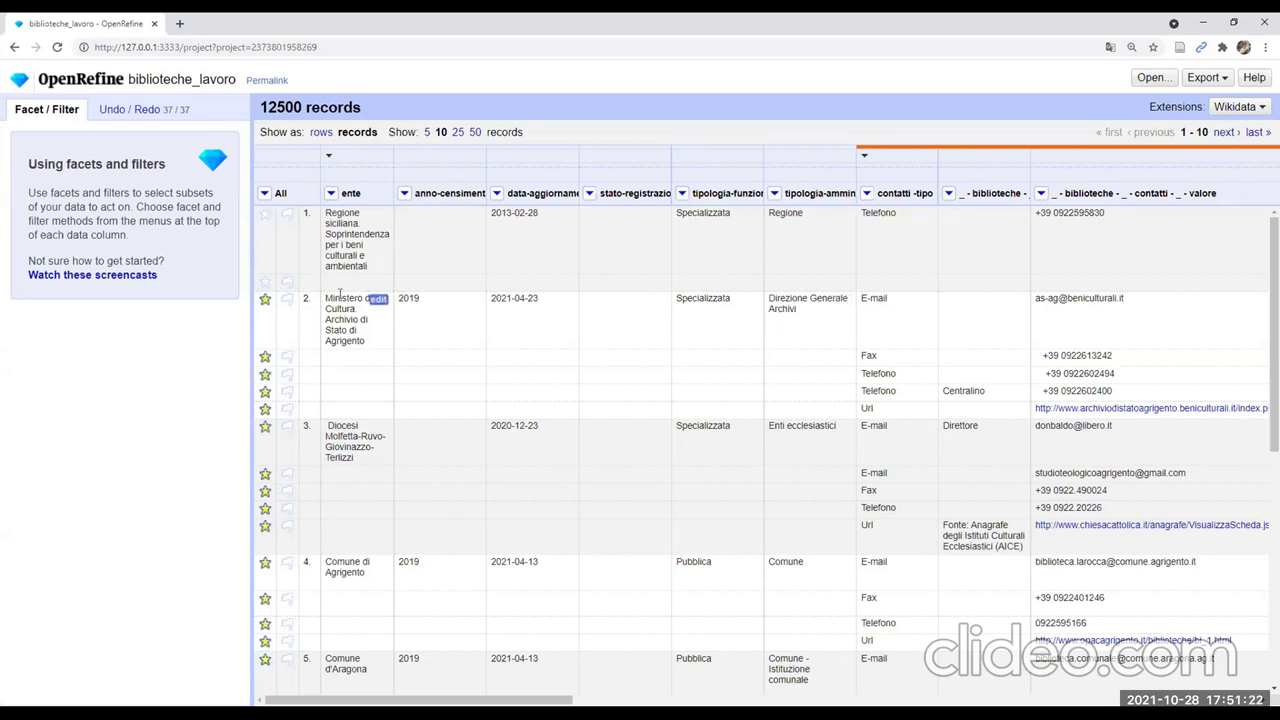
# Create a facet by star for the whole table and filter to the starred entries (true)
pyautogui.click(265, 193)
pyautogui.moveTo(340, 237)
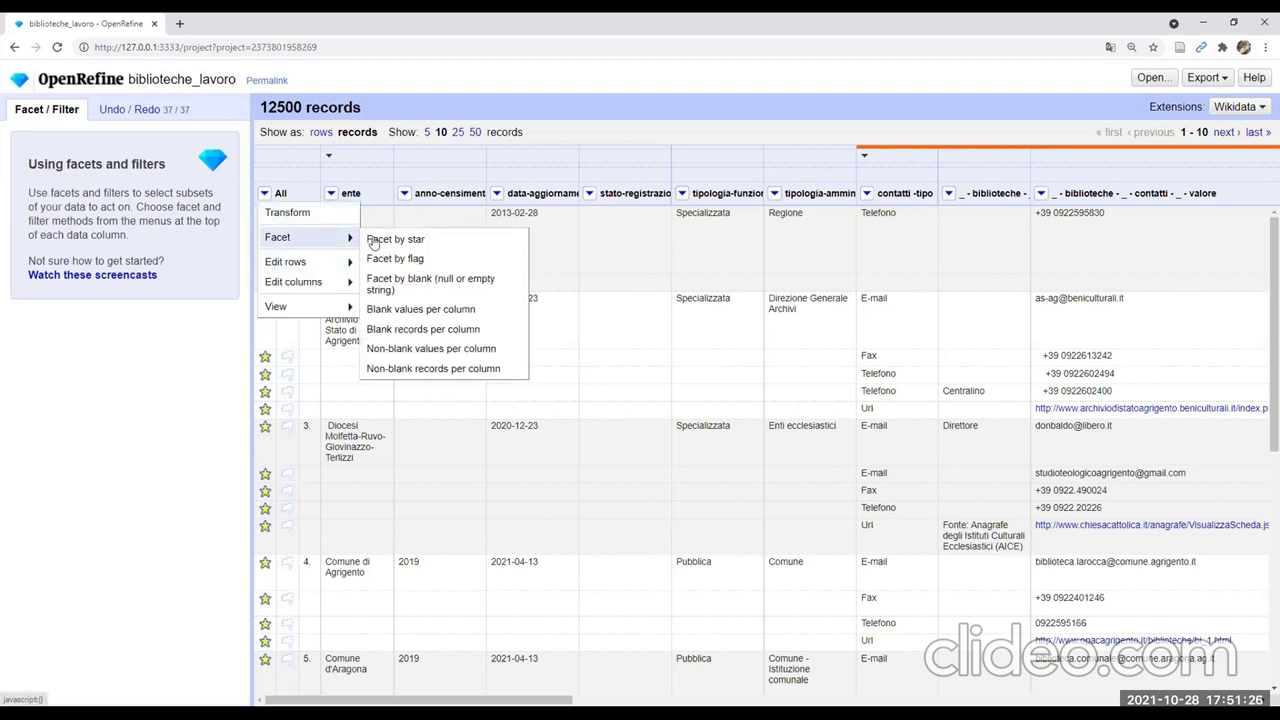
pyautogui.click(385, 241)
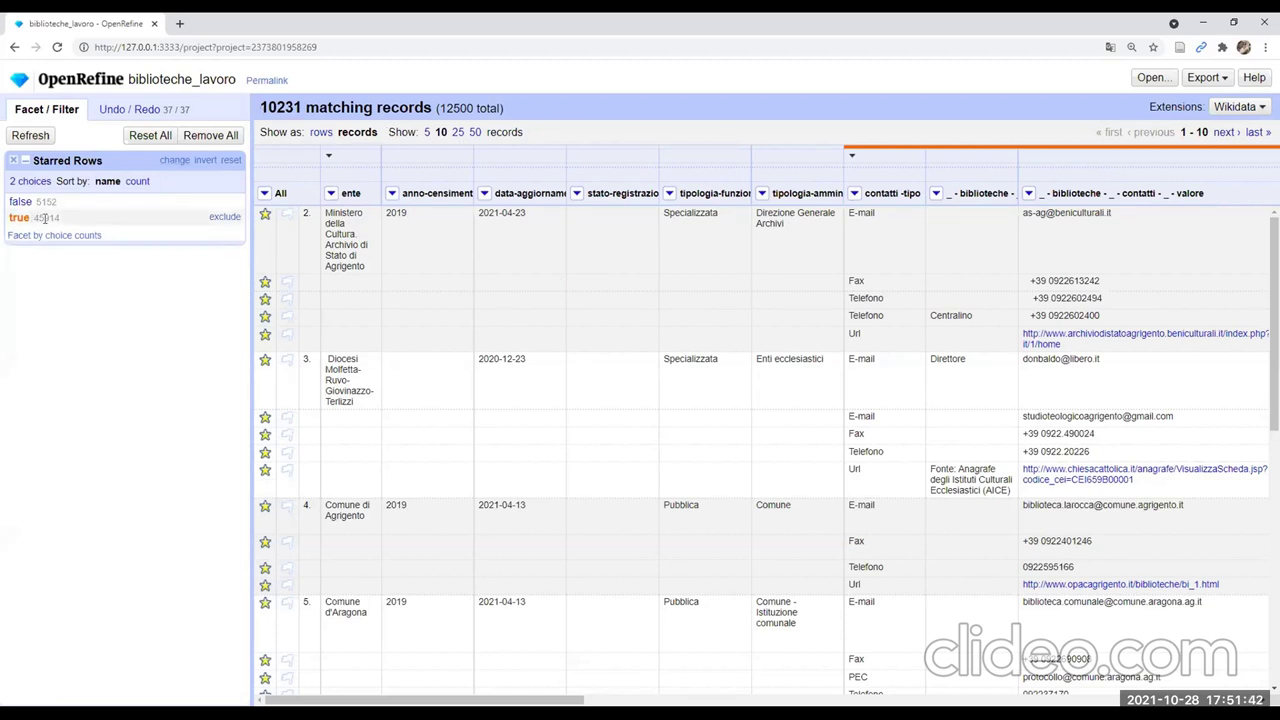
# Compare the starred matches counted as rows and as records, and look over the matching records
pyautogui.click(321, 133)
pyautogui.click(358, 133)
pyautogui.doubleClick(288, 109)
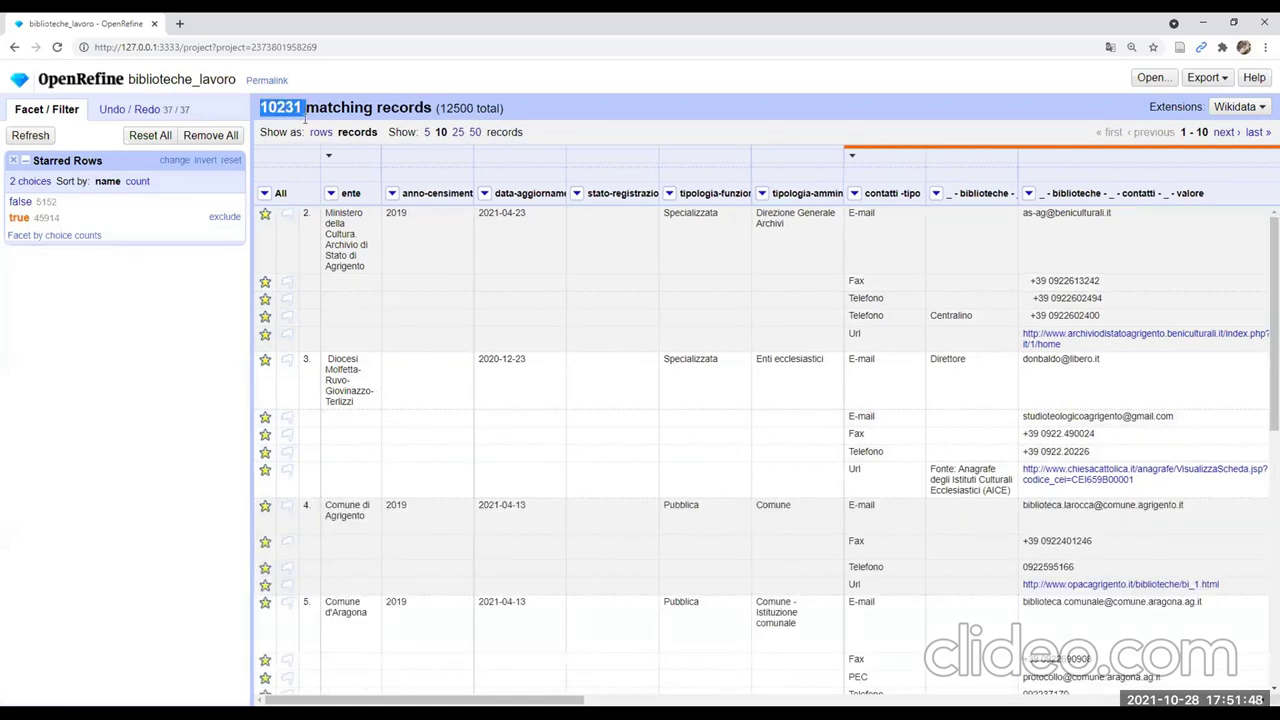
pyautogui.moveTo(551, 293)
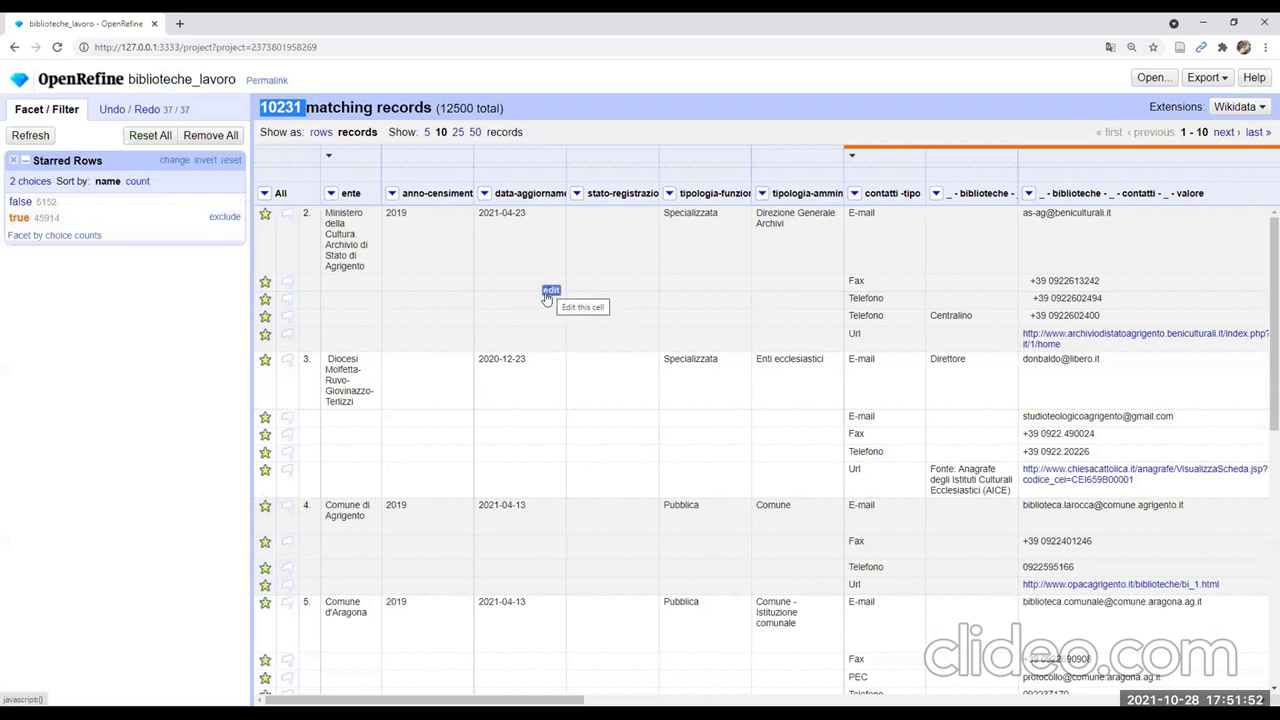
pyautogui.scroll(-1, 558, 350)
pyautogui.scroll(-1, 560, 352)
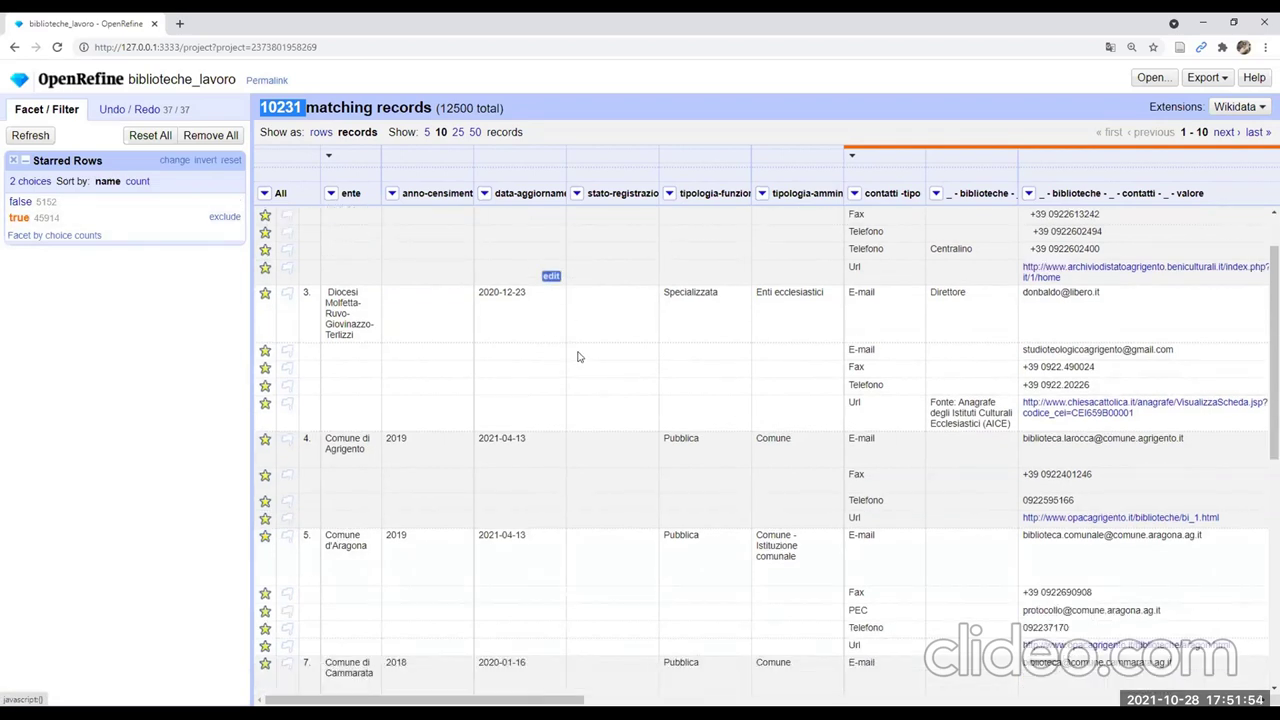
# Create a text facet on tipologia-funzionale, sort its choices by count, and filter the records to Pubblica
pyautogui.click(669, 193)
pyautogui.moveTo(700, 208)
pyautogui.click(790, 215)
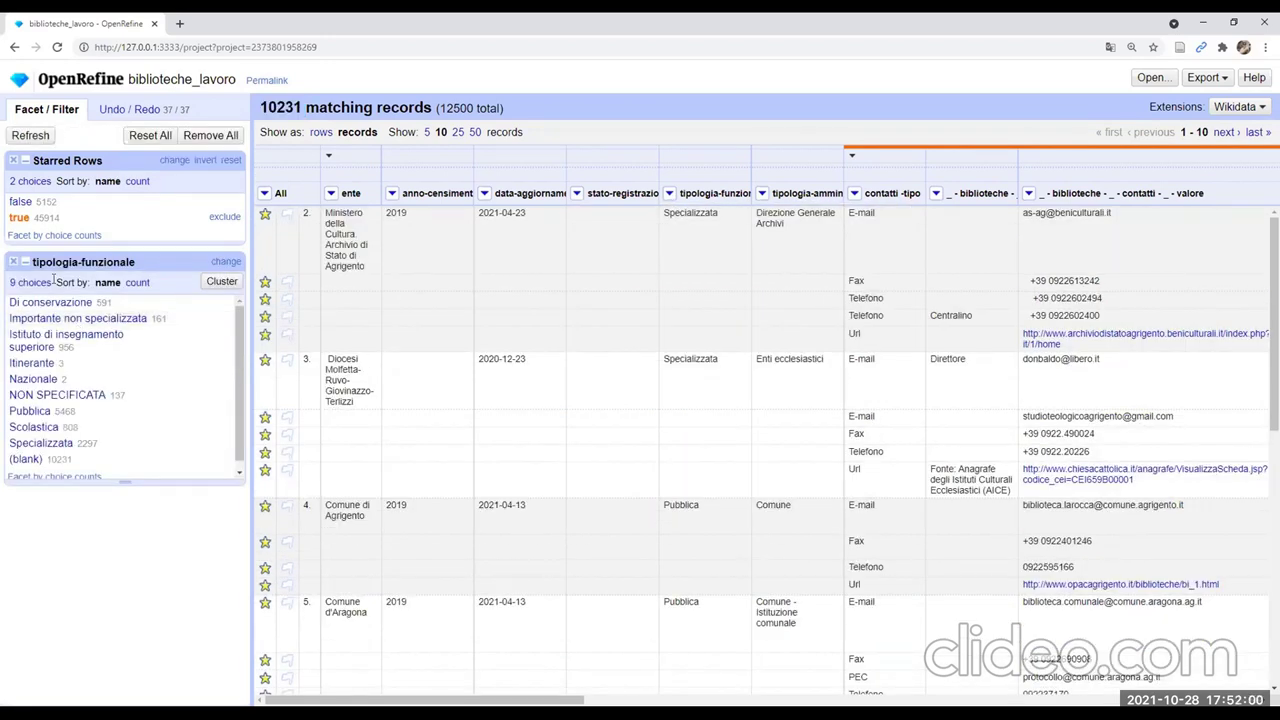
pyautogui.click(138, 284)
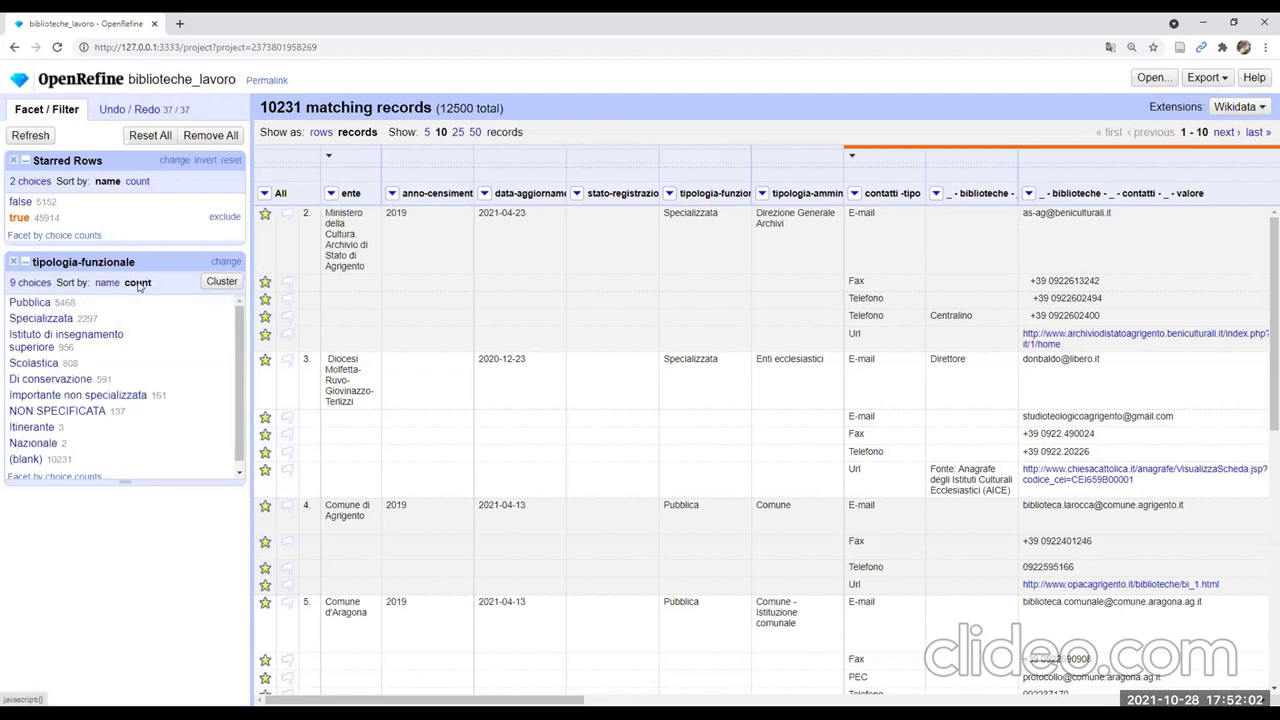
pyautogui.click(30, 302)
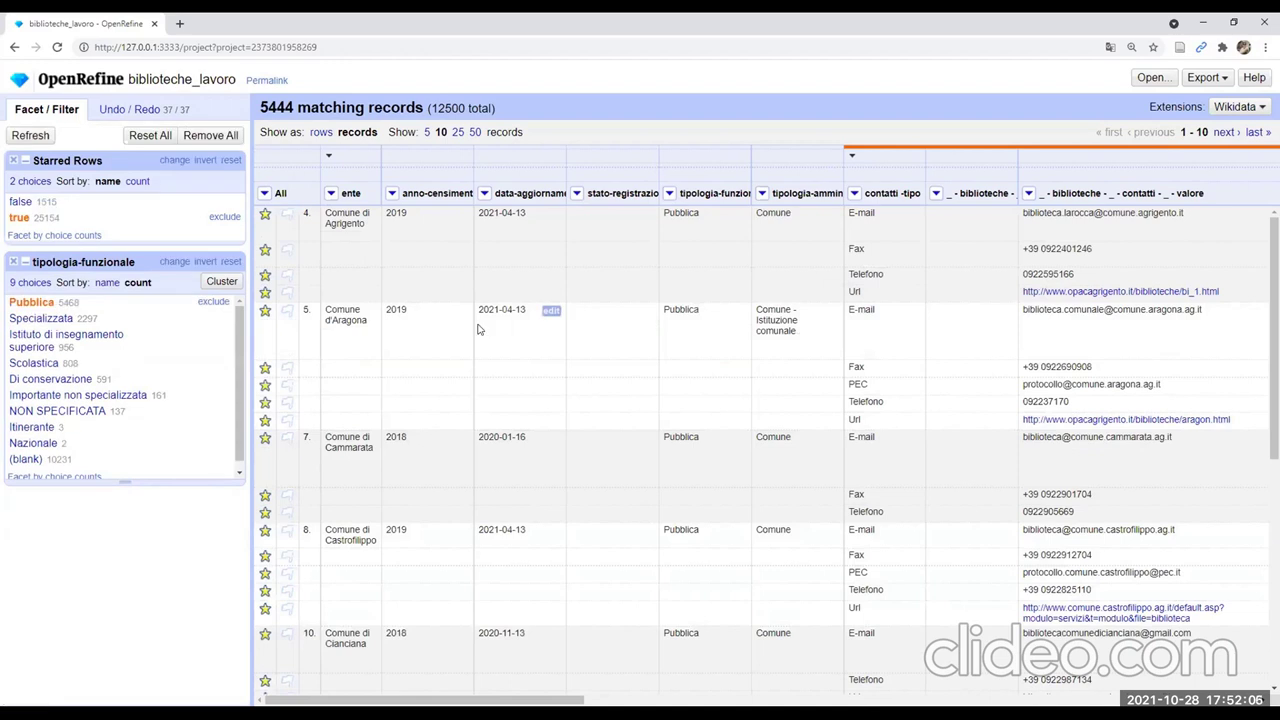
pyautogui.scroll(-5, 485, 333)
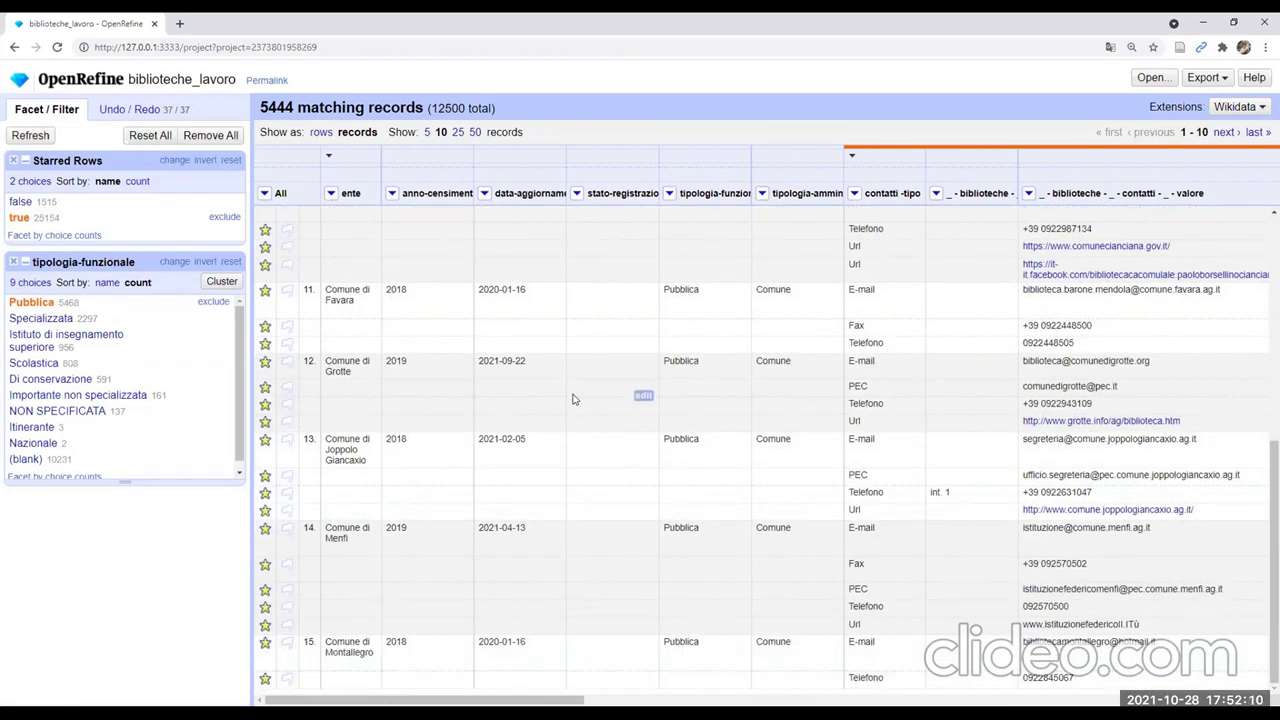
# Create a text facet on ente, sort it by count, and filter to Roma Capitale - Istituzione Biblioteche Centri Culturali to review its records
pyautogui.click(331, 193)
pyautogui.moveTo(333, 214)
pyautogui.click(448, 214)
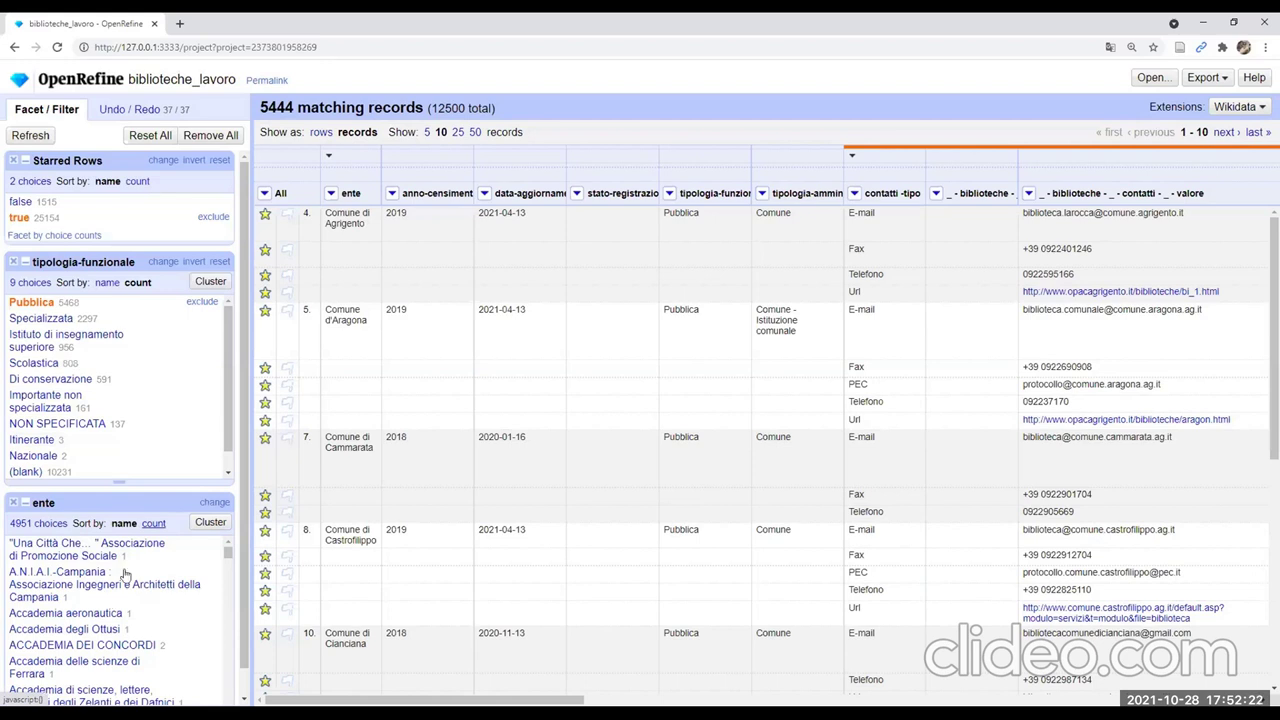
pyautogui.click(153, 523)
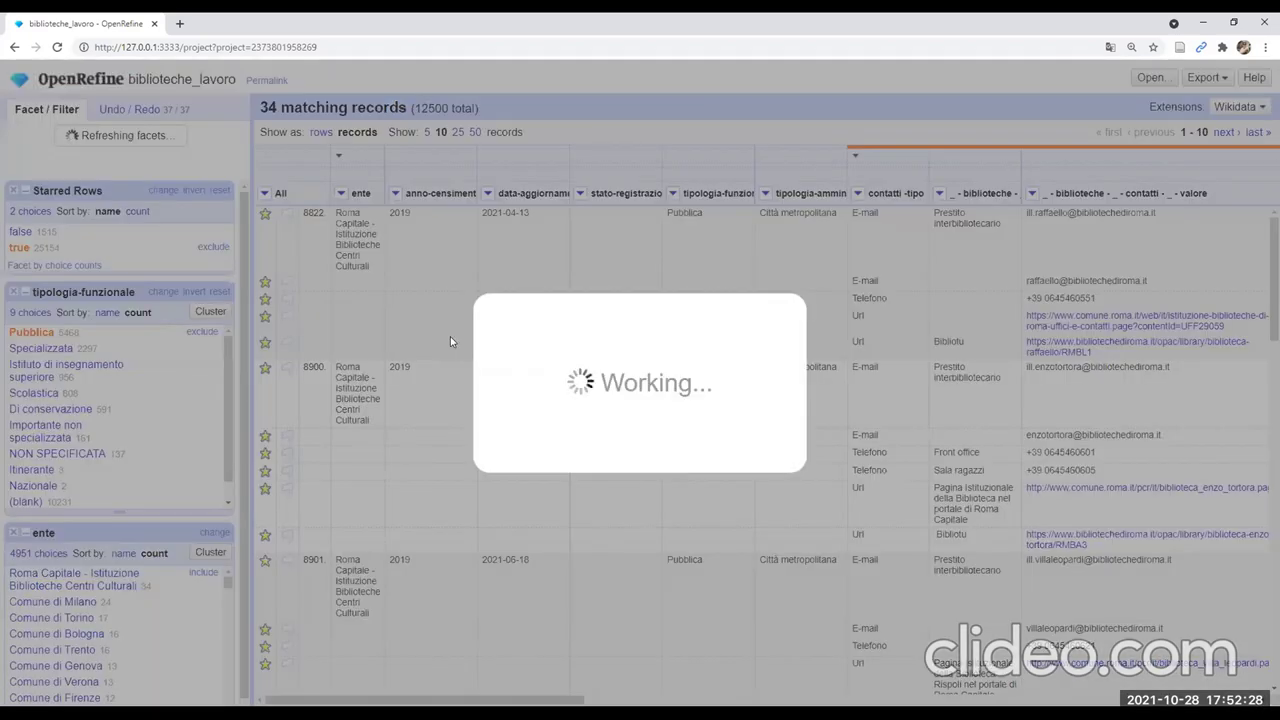
pyautogui.scroll(-3, 452, 400)
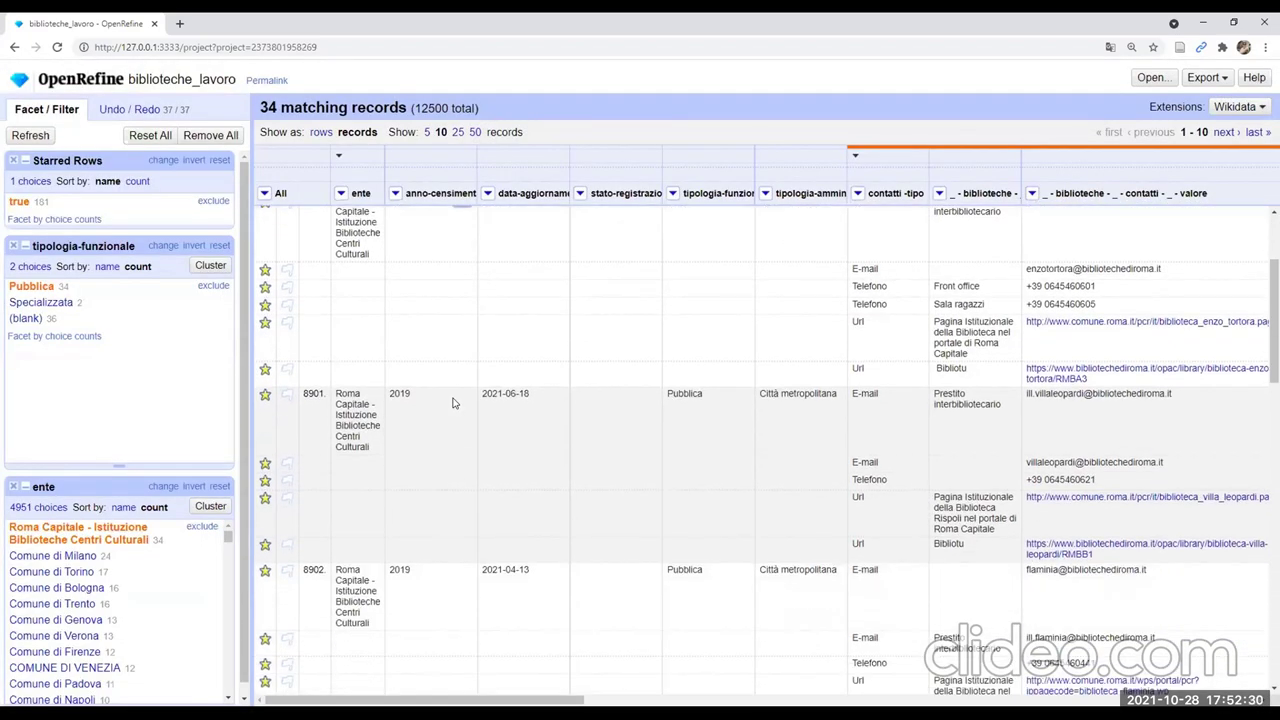
pyautogui.scroll(-2, 452, 403)
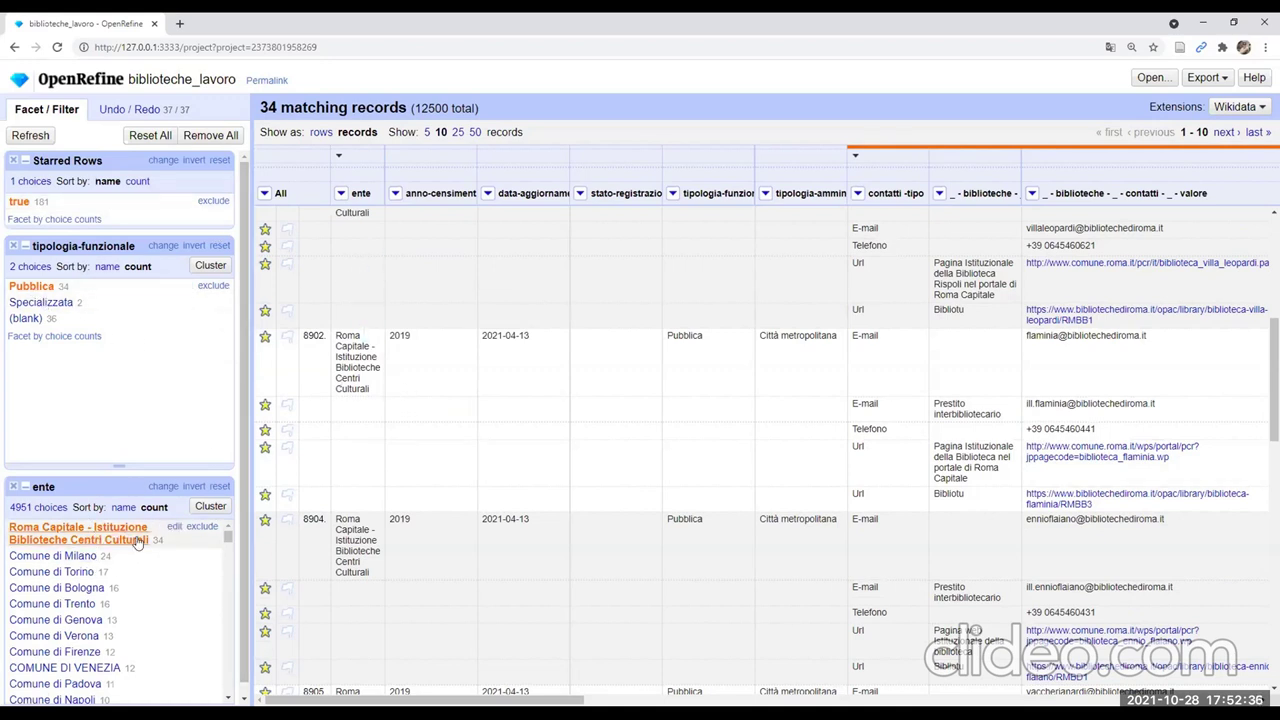
pyautogui.scroll(3, 585, 397)
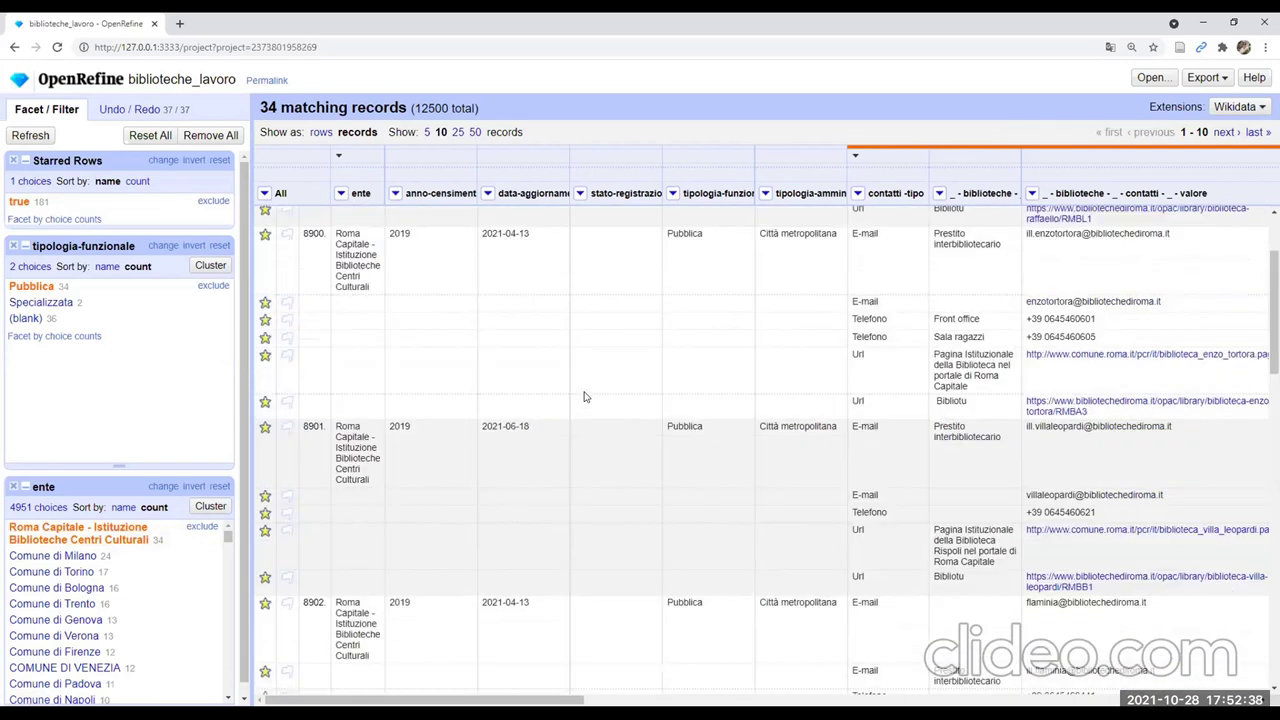
# Compare the filtered Roma Capitale matches shown as rows and as records, with 50 entries per page
pyautogui.scroll(2, 585, 397)
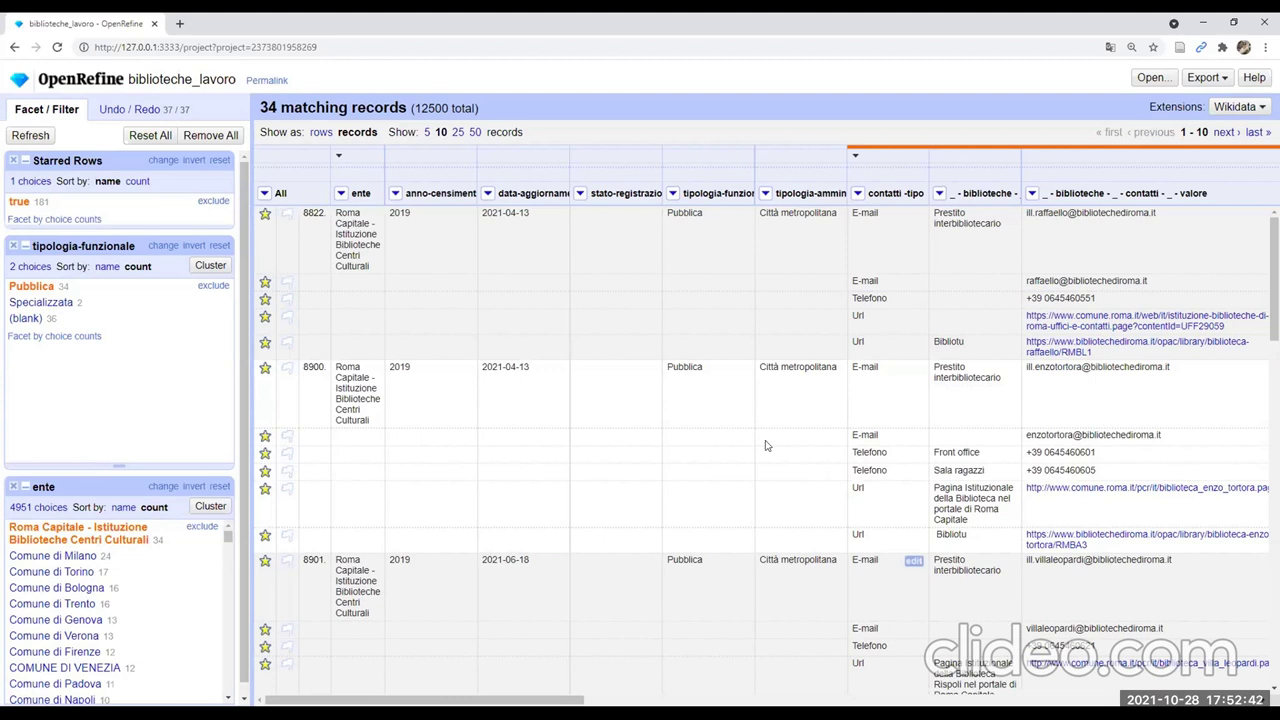
pyautogui.click(321, 132)
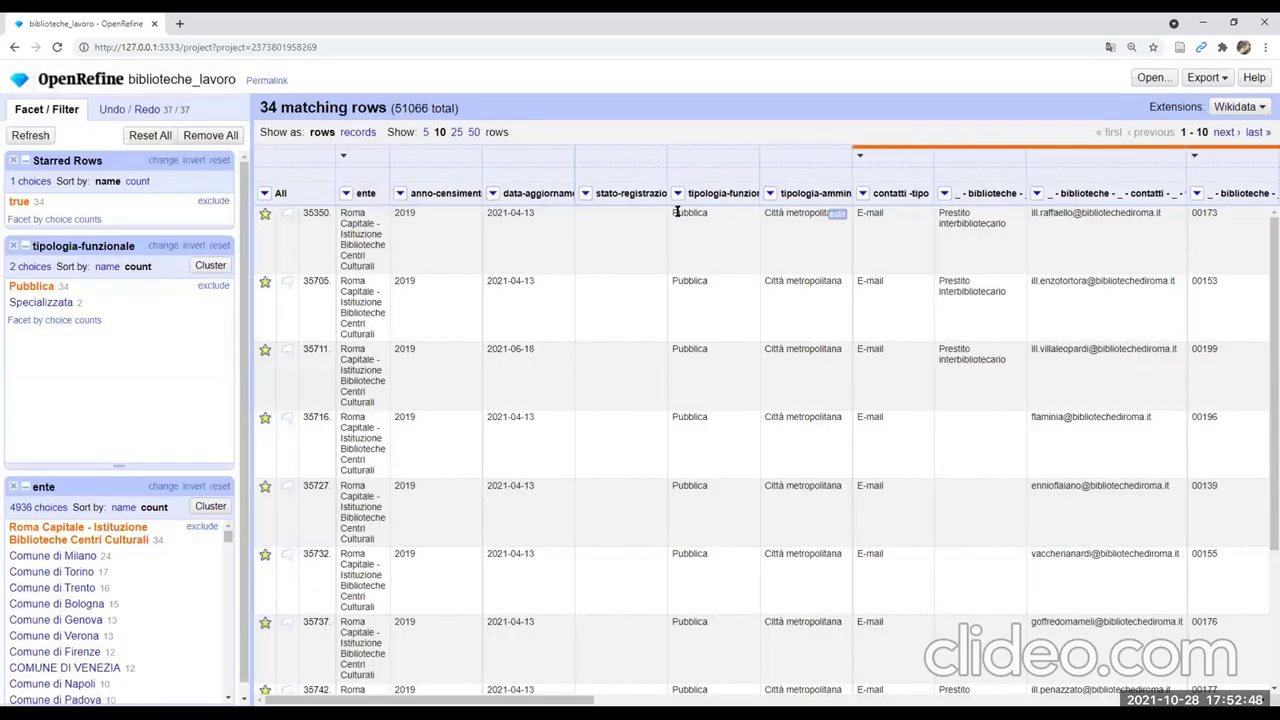
pyautogui.scroll(-2, 728, 437)
pyautogui.scroll(-1, 728, 437)
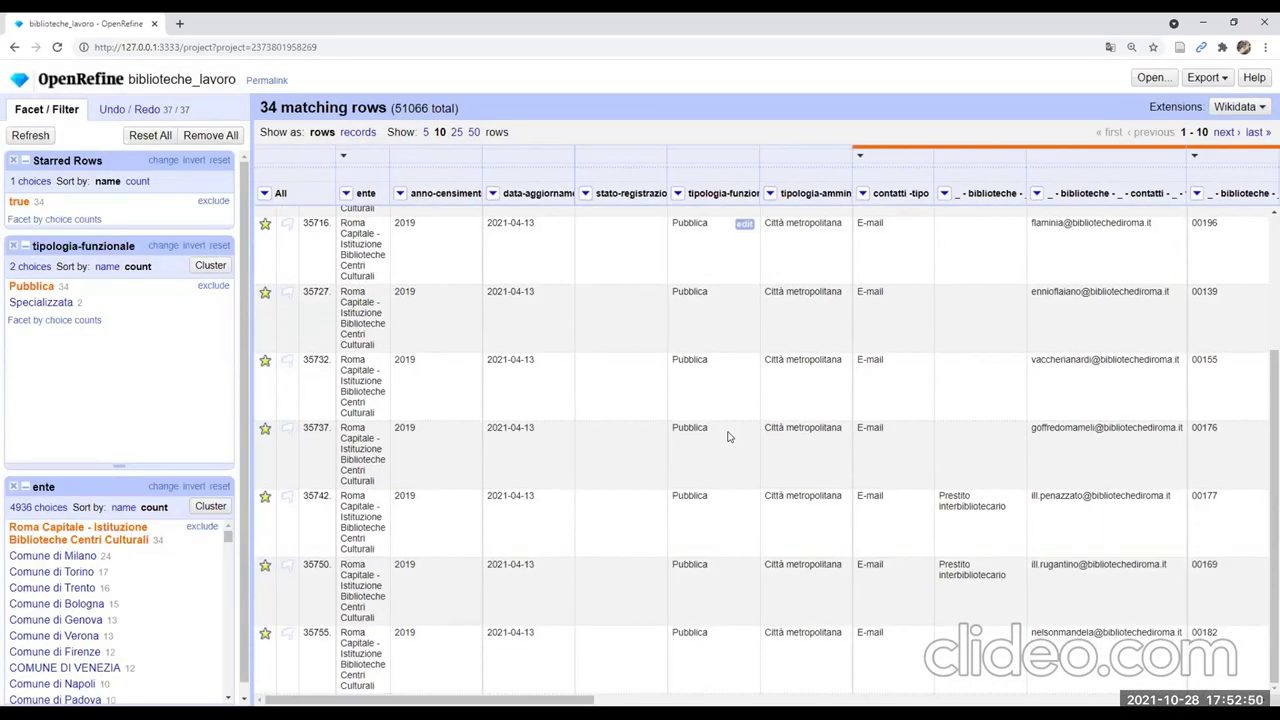
pyautogui.scroll(3, 728, 437)
pyautogui.click(474, 132)
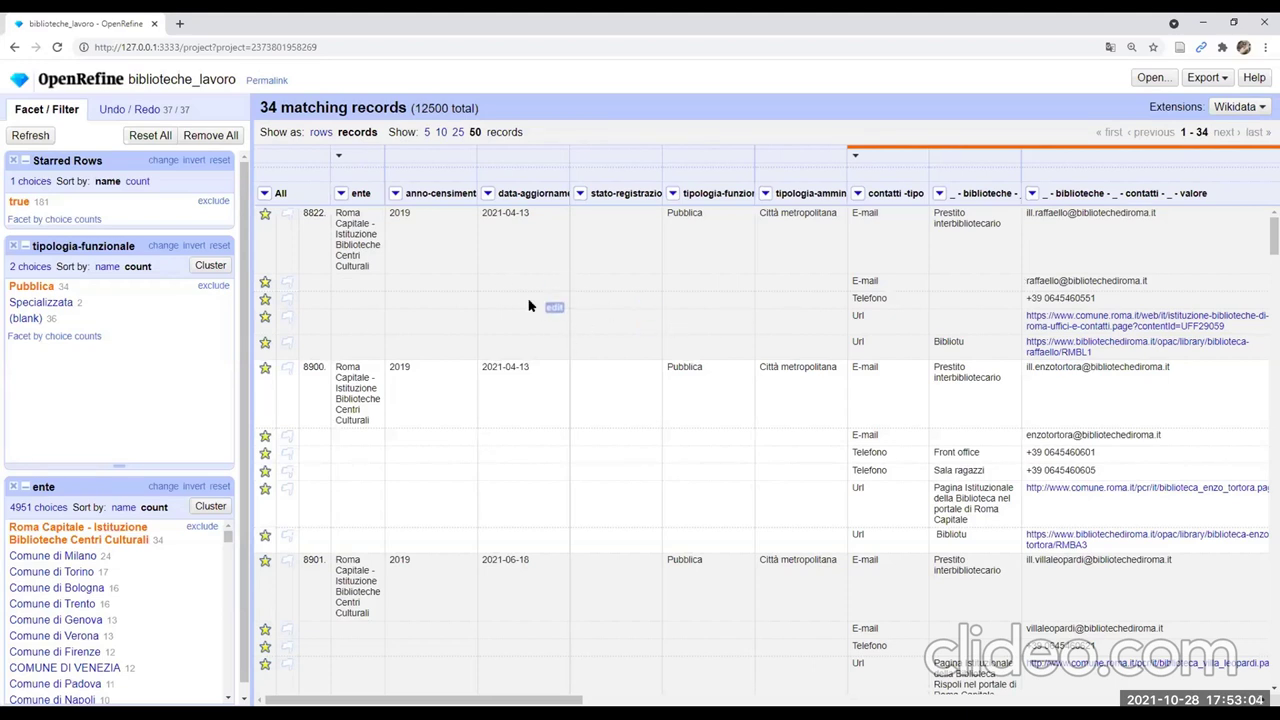
# Leave the current project and open the Congressi_AIB project from the list of existing projects
pyautogui.click(19, 80)
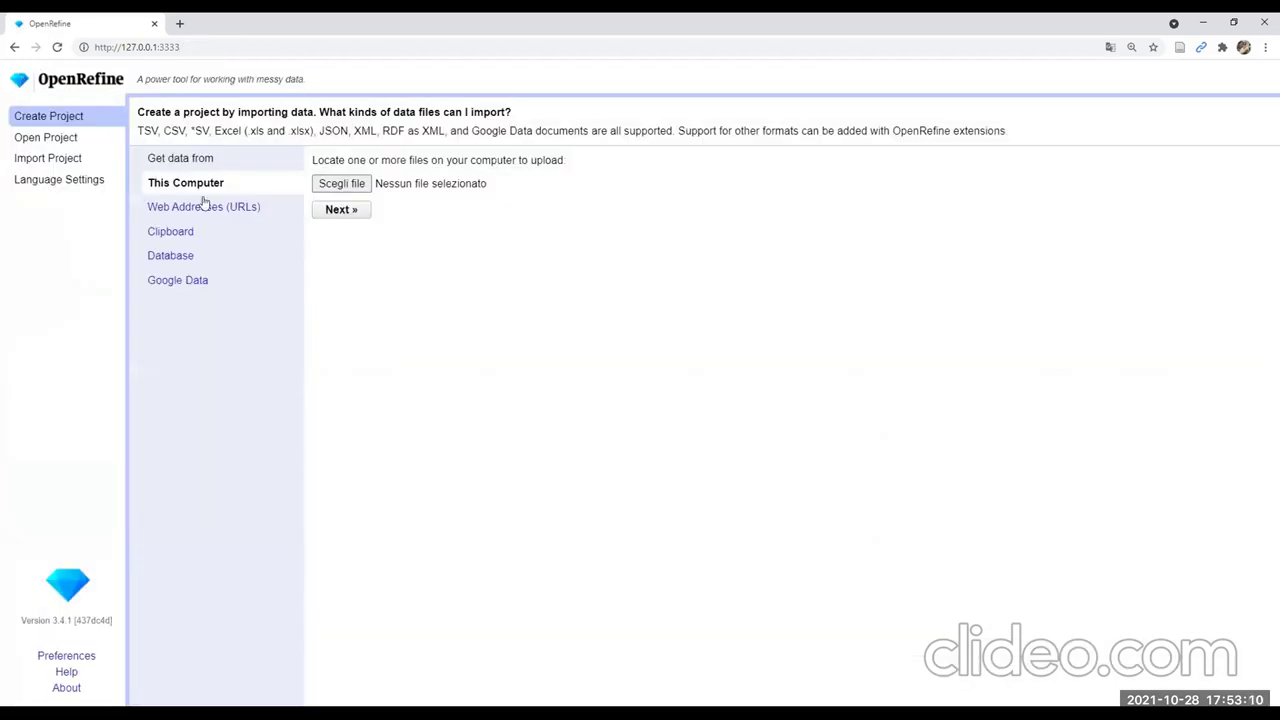
pyautogui.click(58, 138)
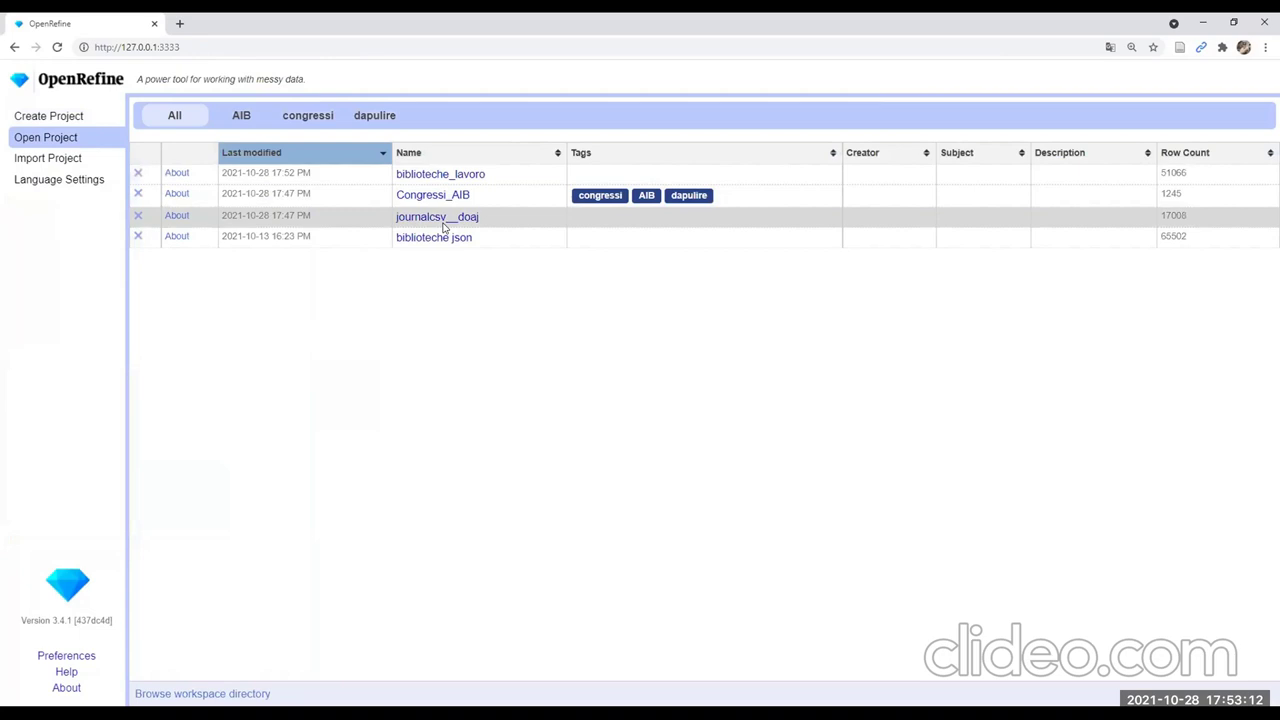
pyautogui.click(432, 195)
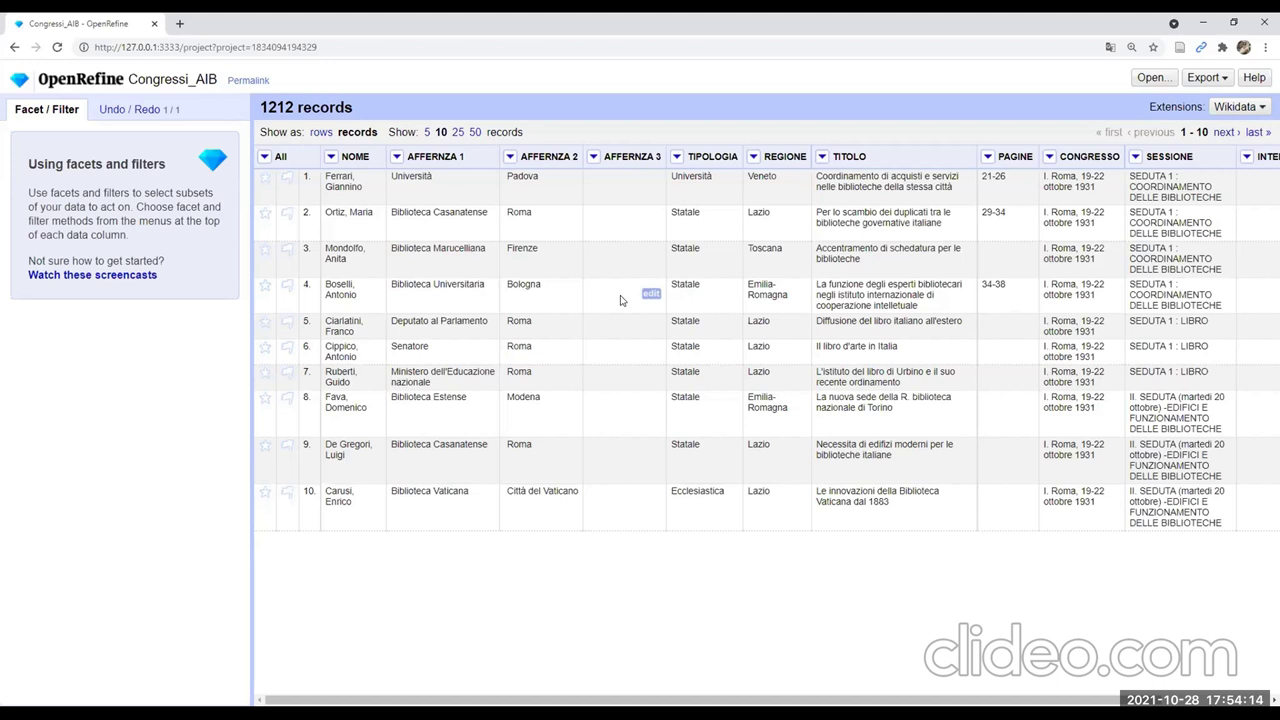
pyautogui.click(331, 157)
pyautogui.moveTo(389, 329)
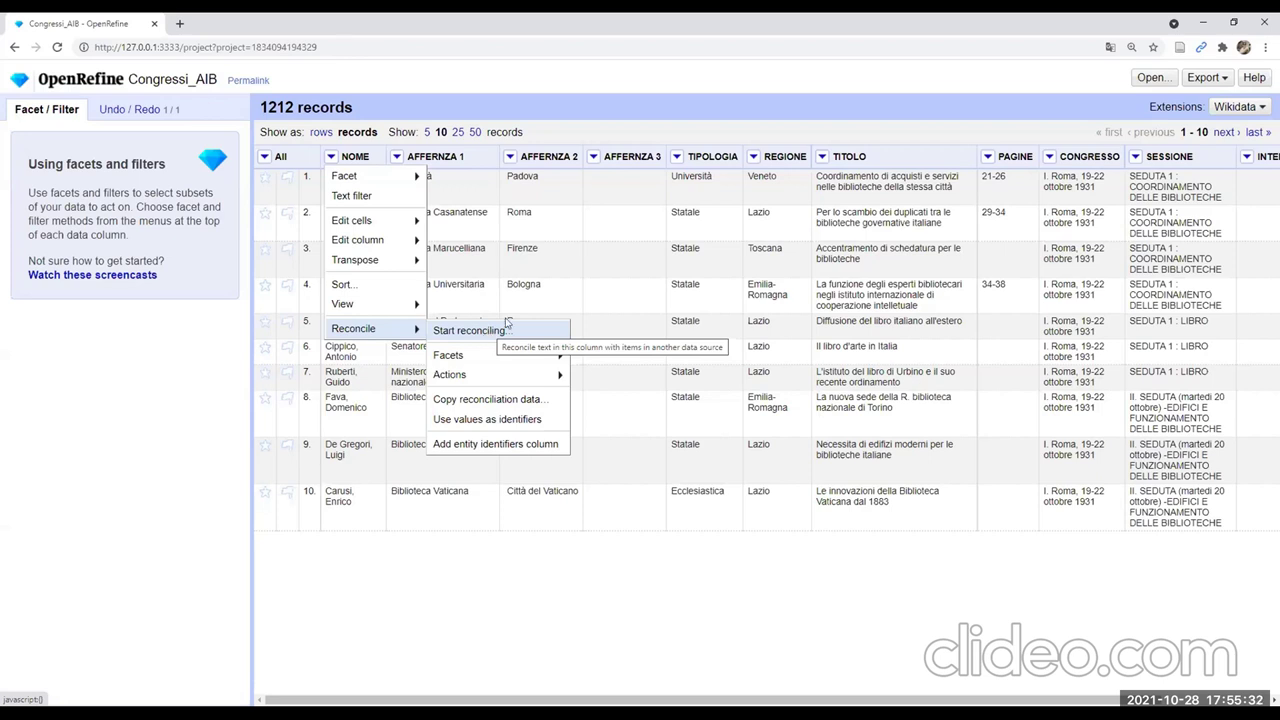
pyautogui.click(595, 104)
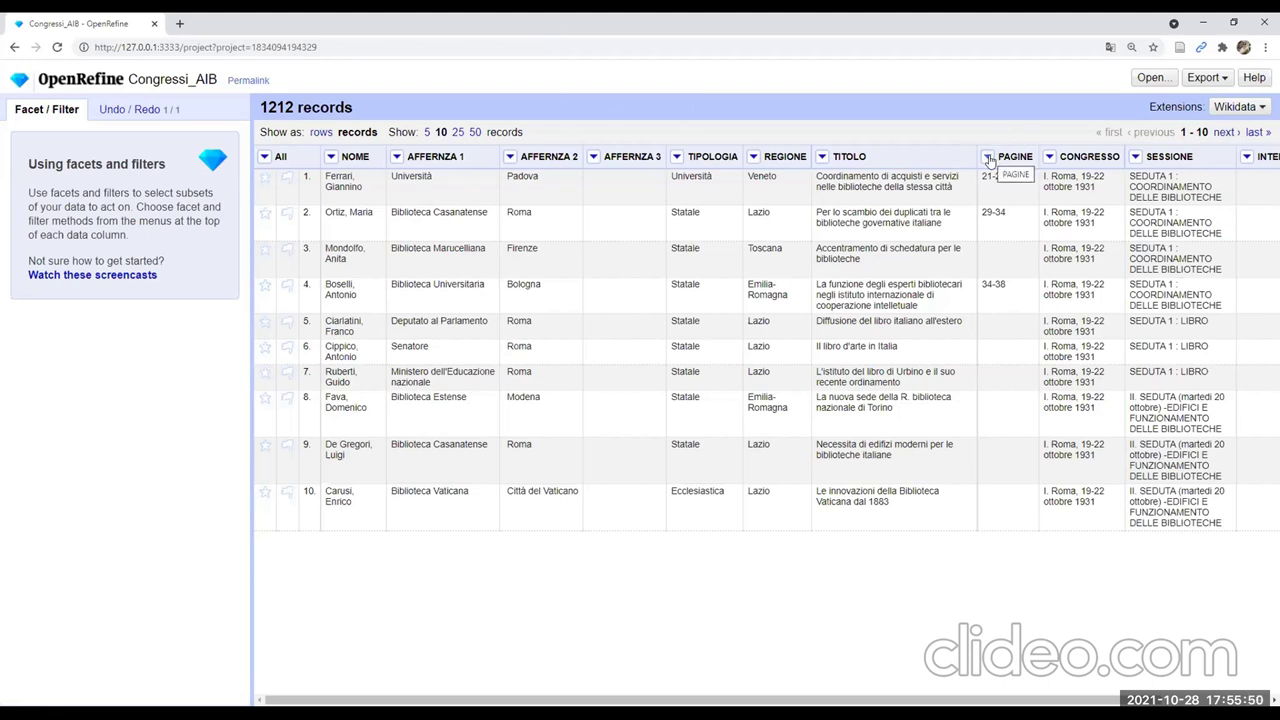
# Switch to the journalcsv__doaj project and view its Journal ISSN and Keywords columns
pyautogui.click(22, 83)
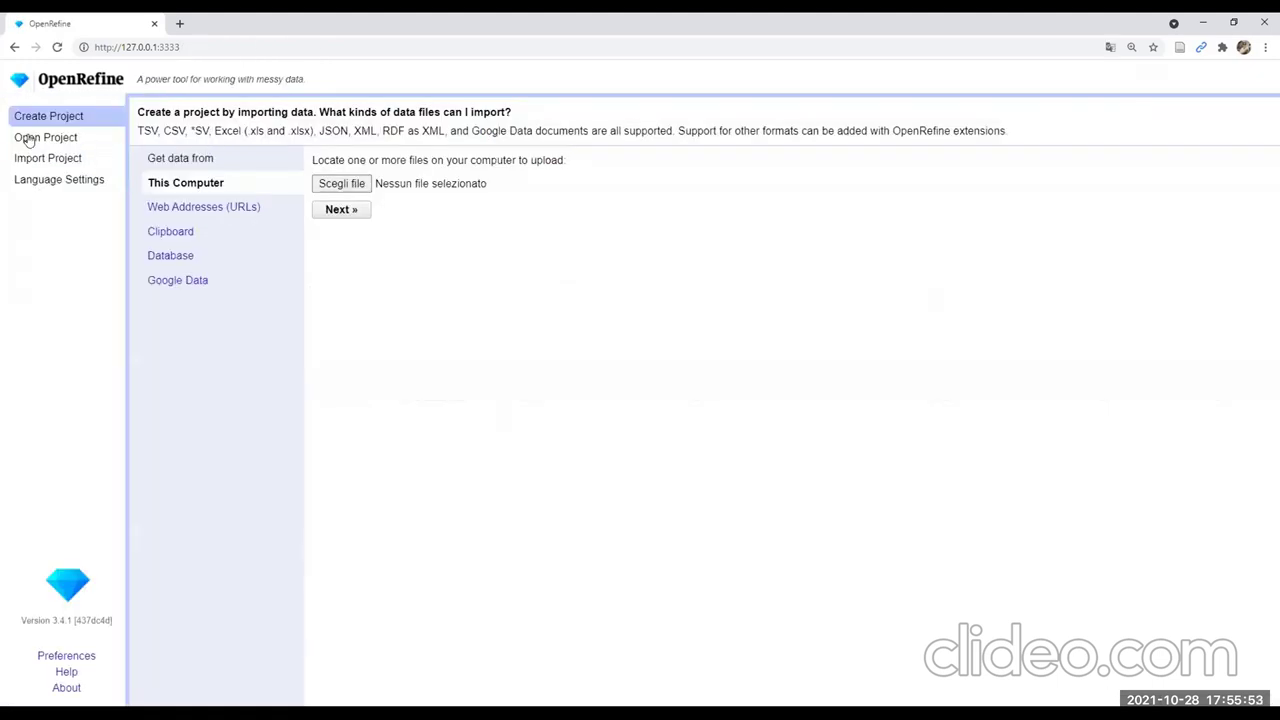
pyautogui.click(28, 140)
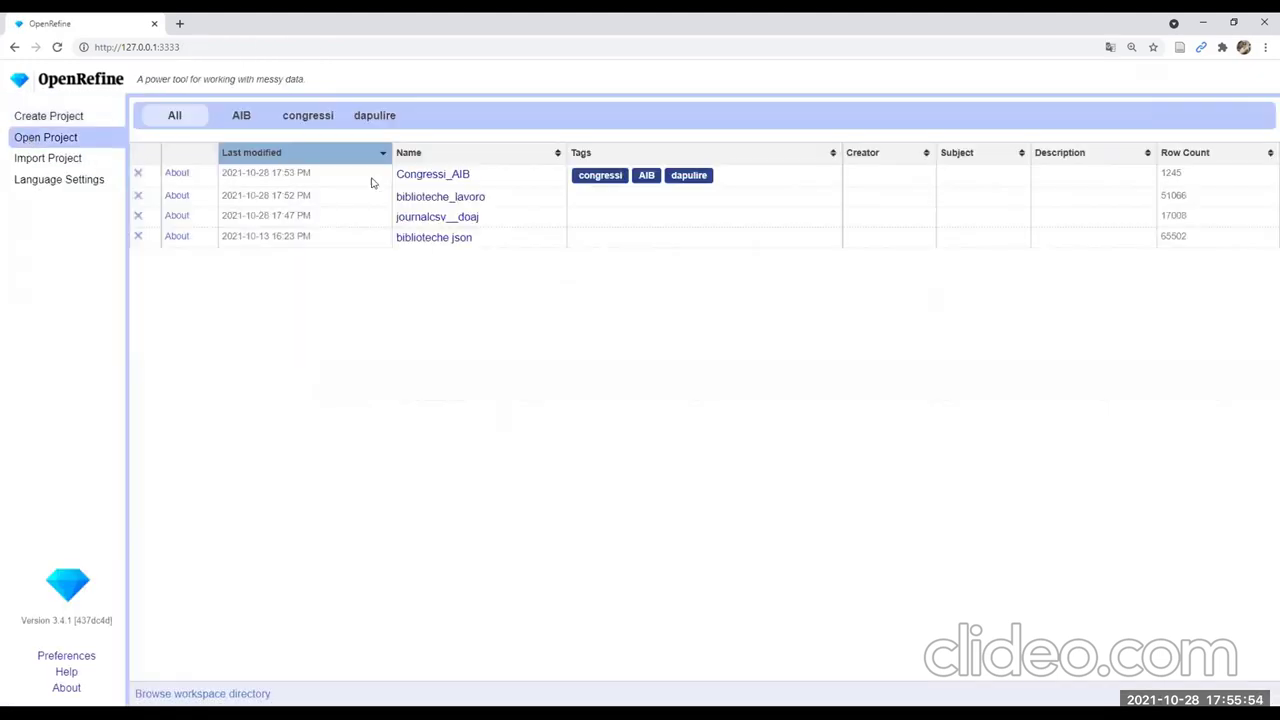
pyautogui.click(437, 220)
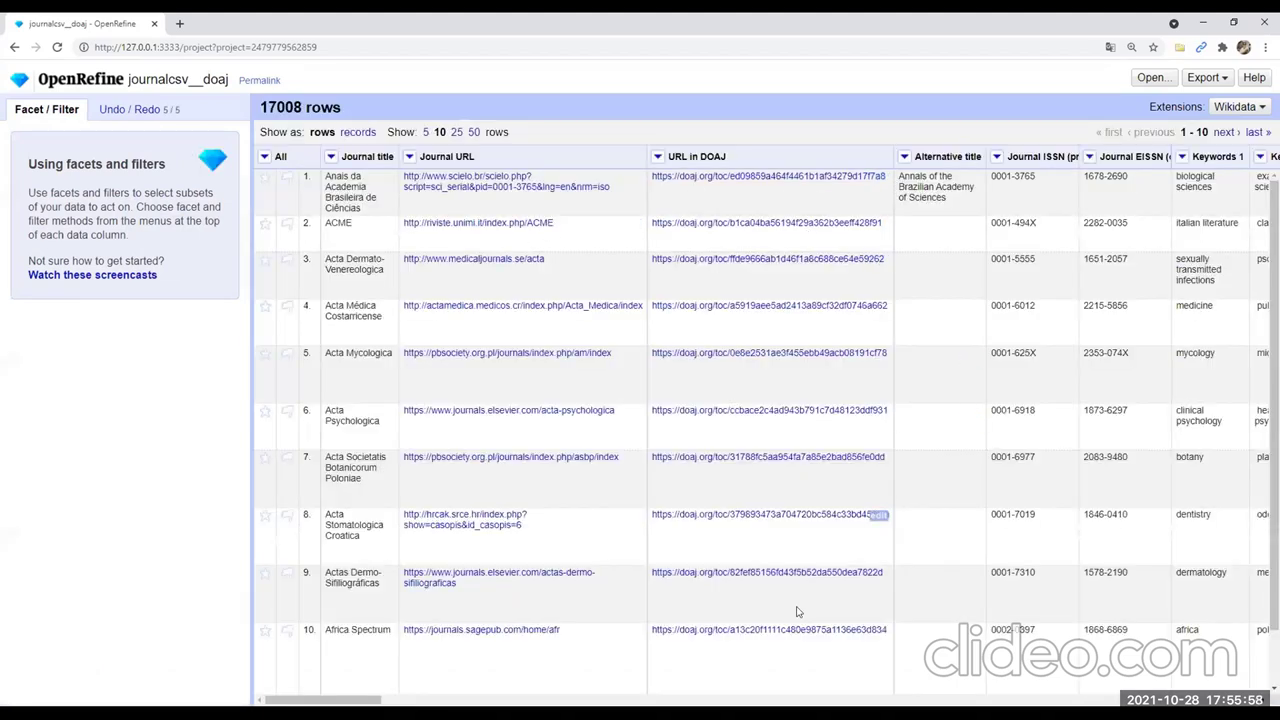
pyautogui.moveTo(320, 699); pyautogui.dragTo(330, 699)
pyautogui.hscroll(6, 575, 189)
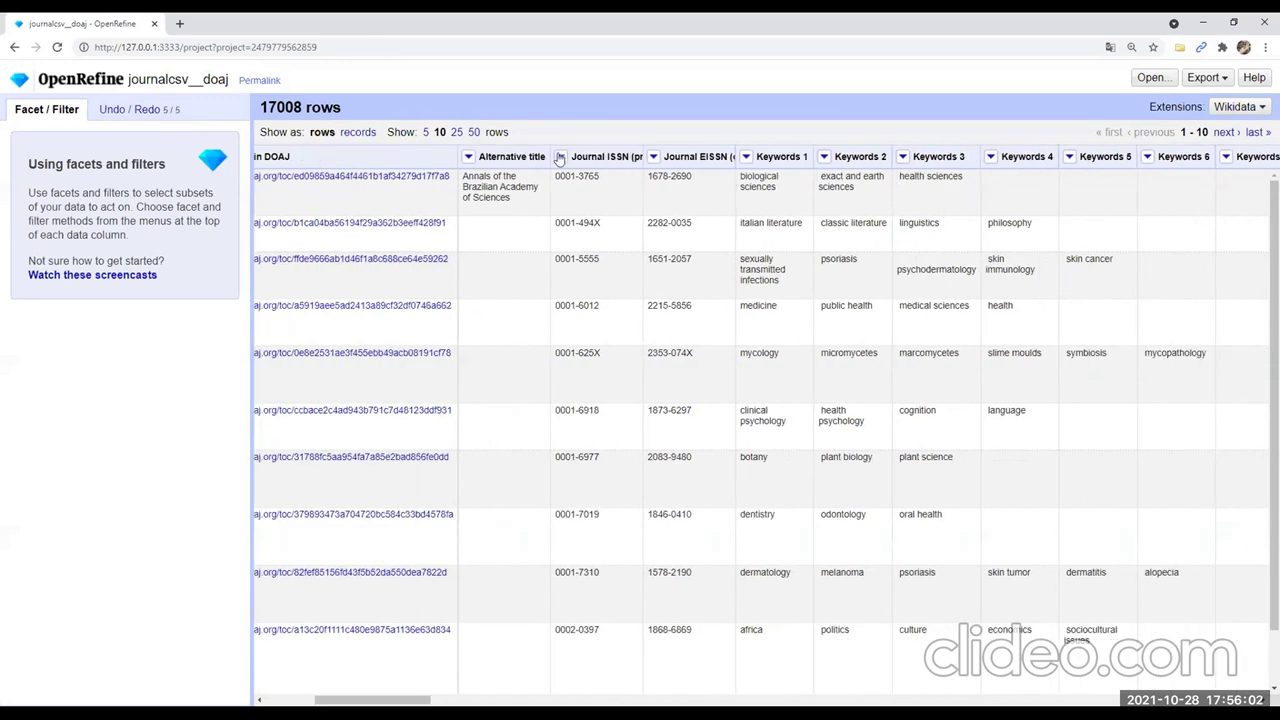
pyautogui.click(560, 156)
pyautogui.moveTo(585, 180)
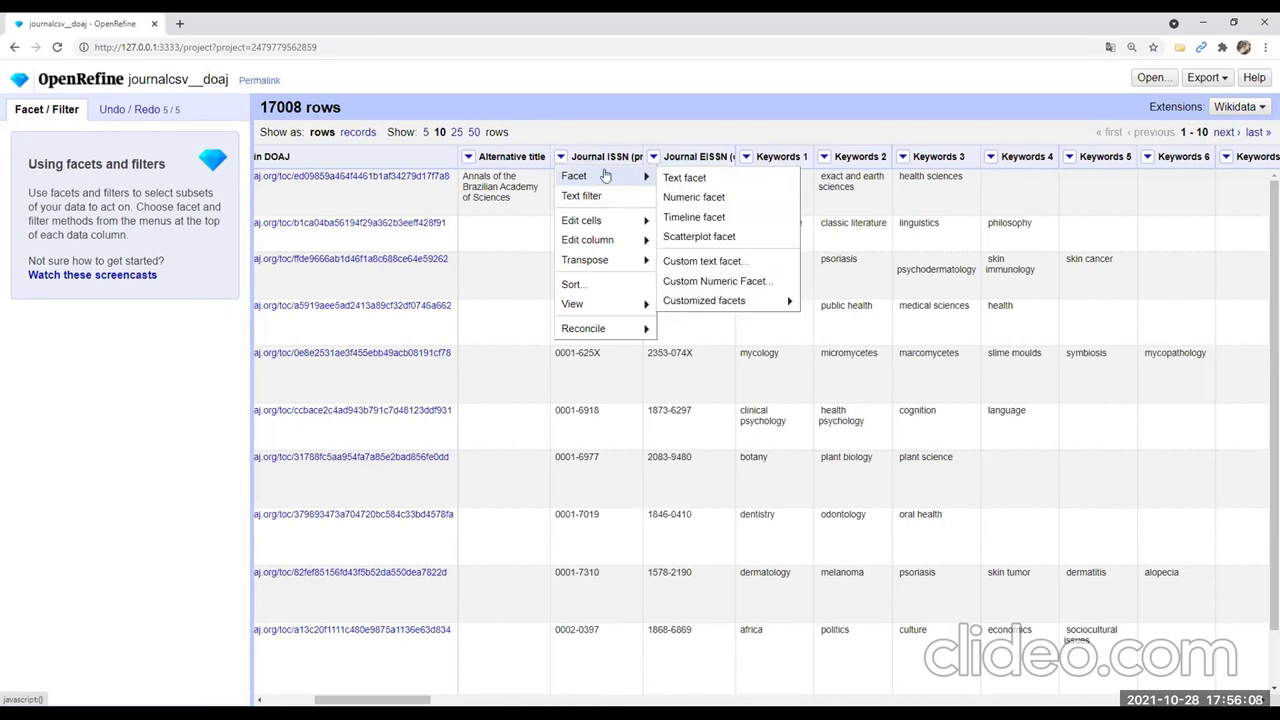
pyautogui.click(560, 94)
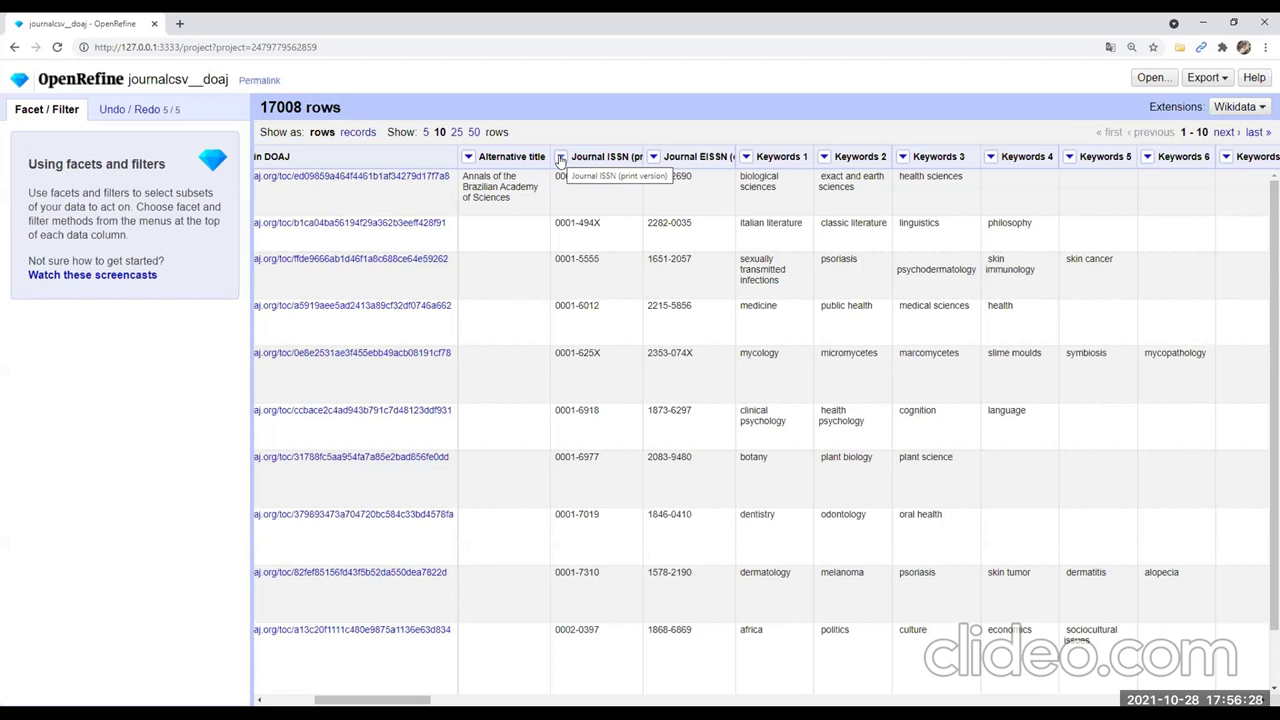
pyautogui.click(561, 160)
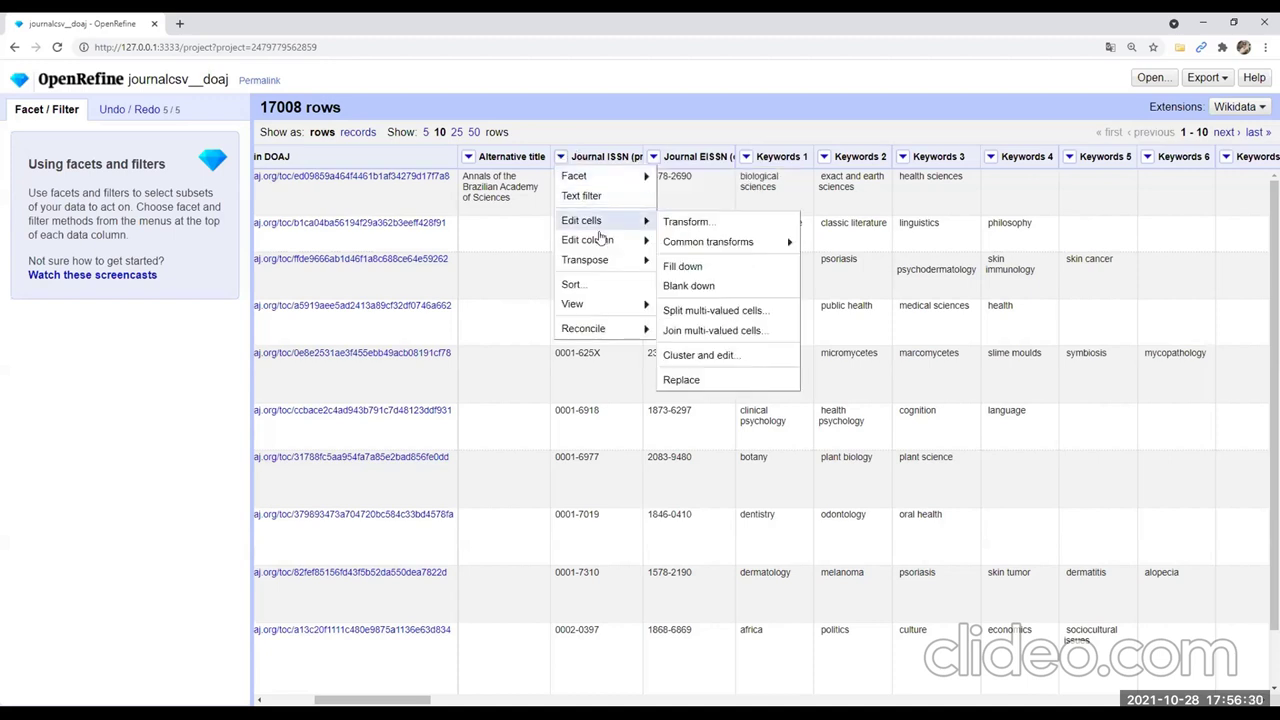
pyautogui.moveTo(604, 242)
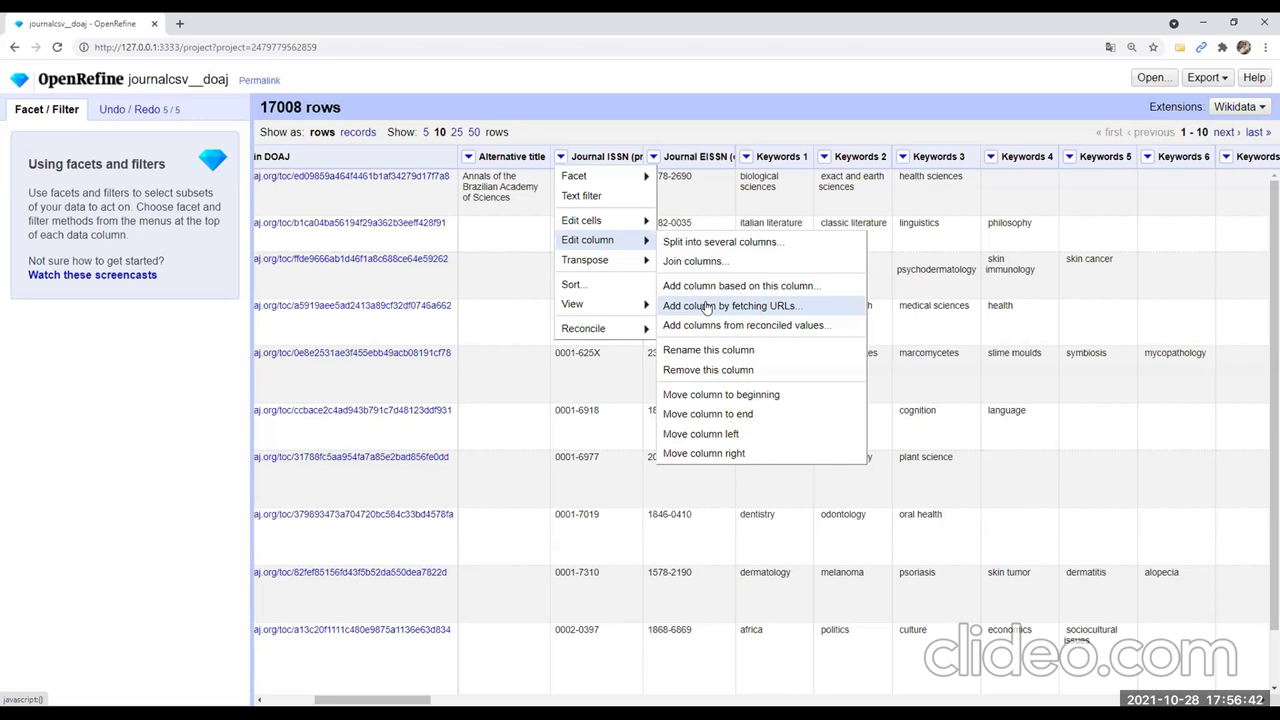
pyautogui.click(585, 111)
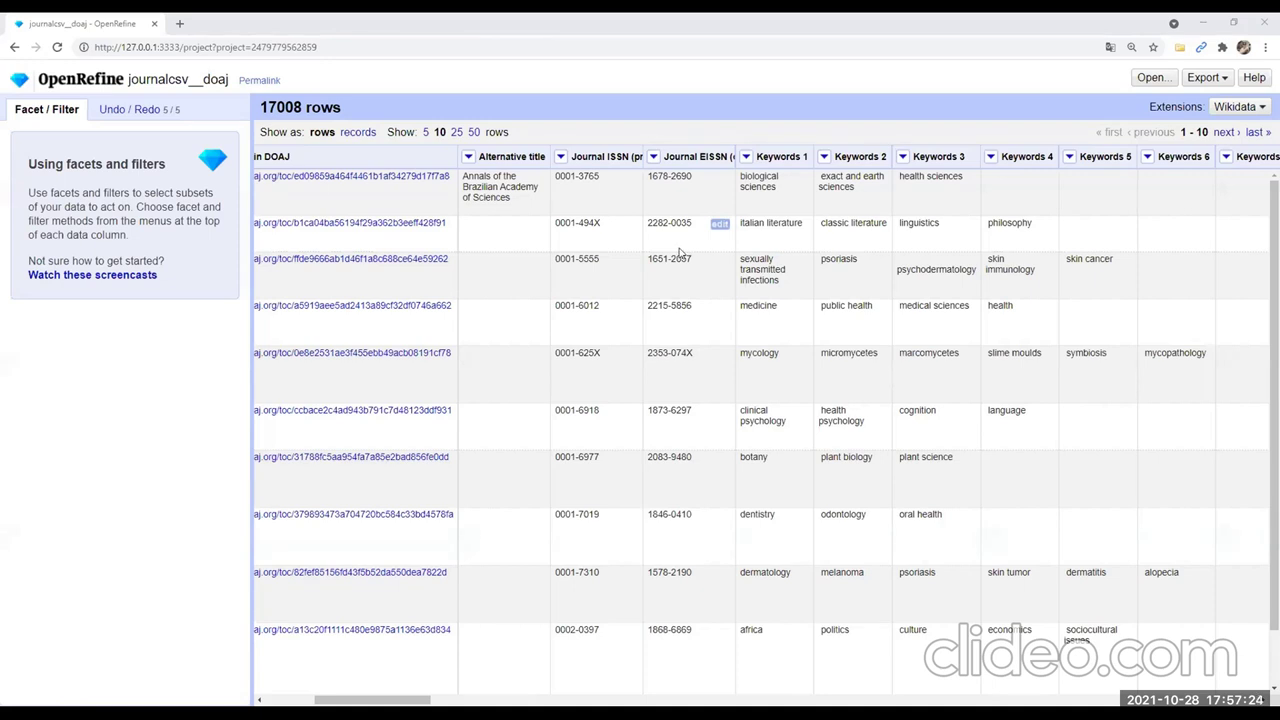
pyautogui.click(653, 157)
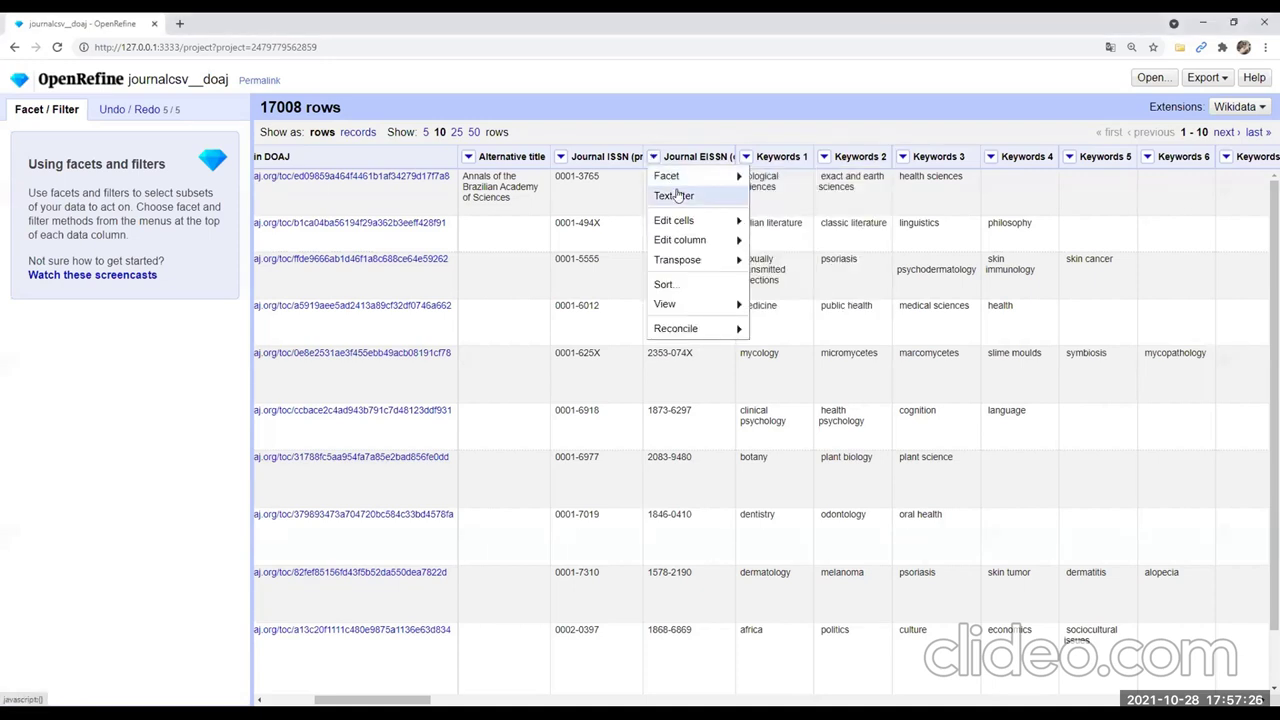
pyautogui.moveTo(680, 306)
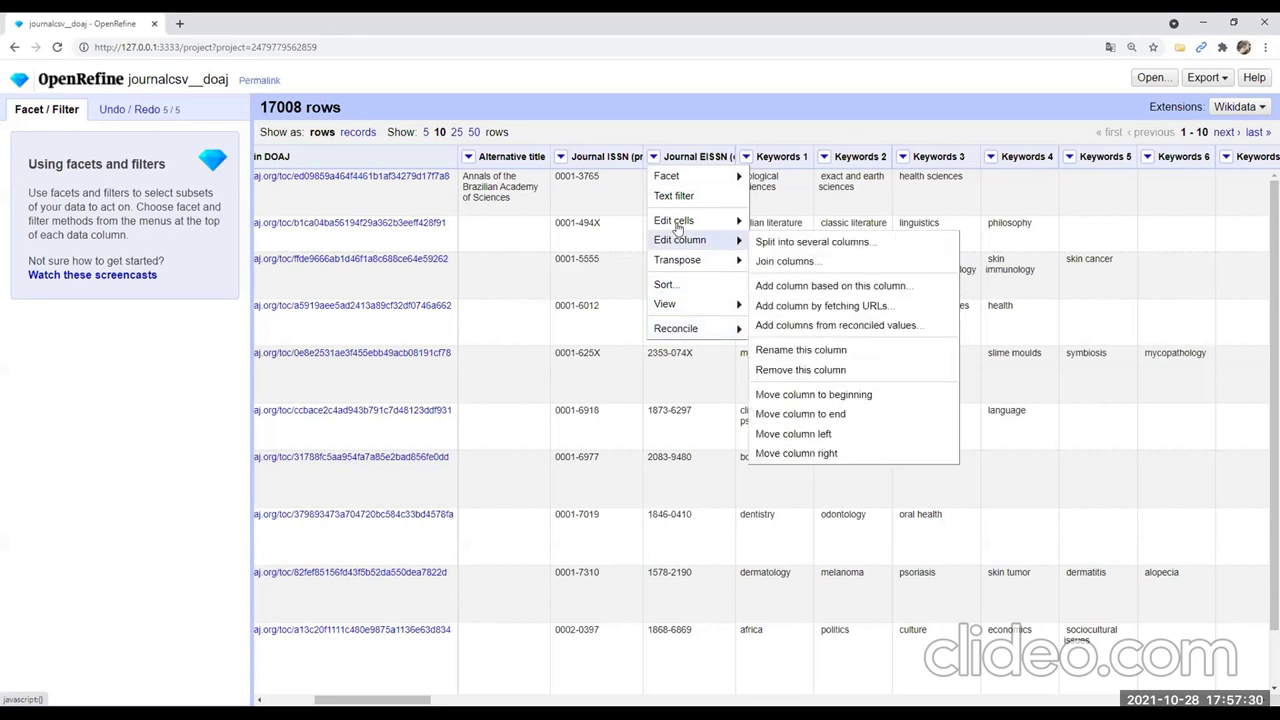
pyautogui.moveTo(672, 181)
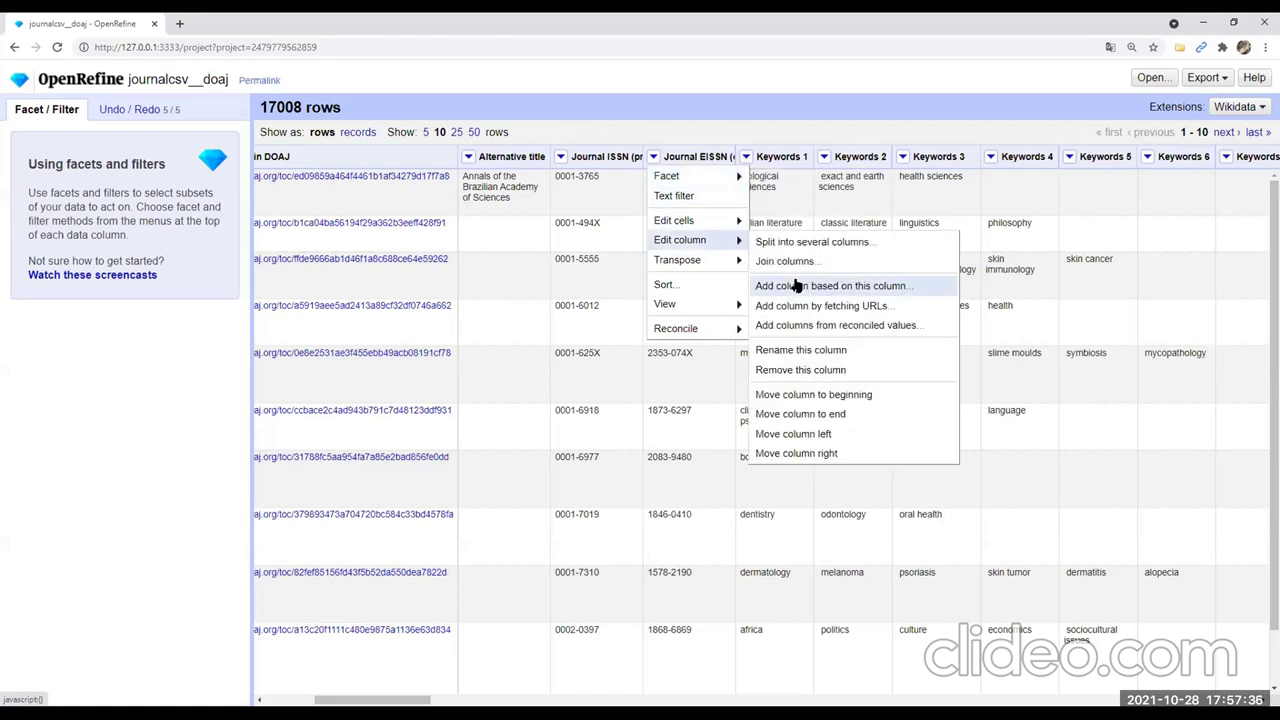
pyautogui.click(716, 72)
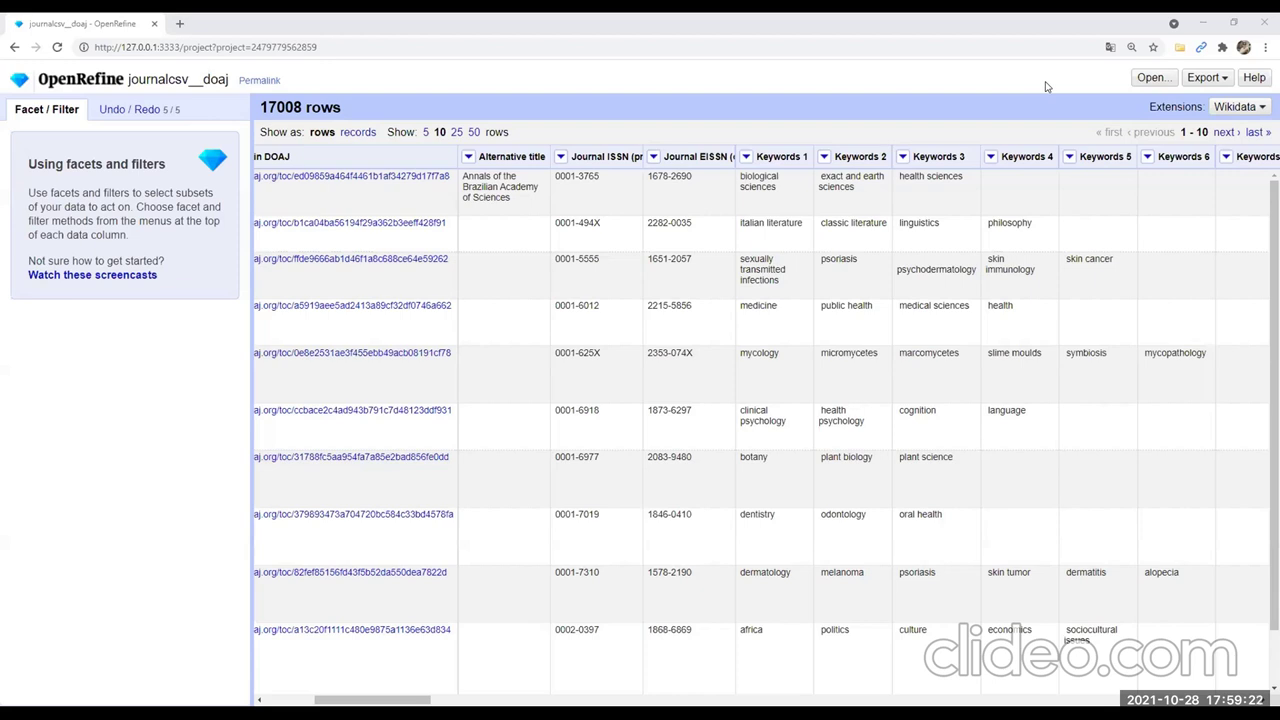
pyautogui.click(733, 364)
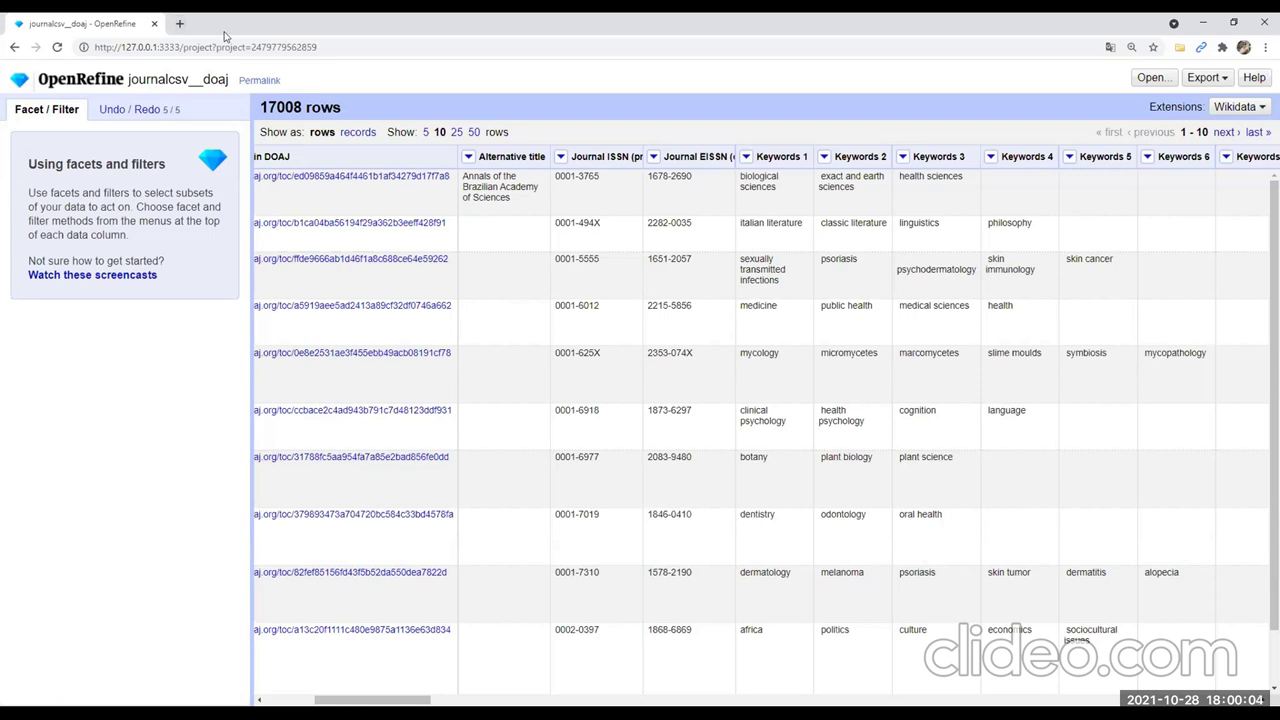
# Open the custom text transform for the Journal ISSN (print version) column, examine its GREL expression and preview, and close it without applying
pyautogui.click(561, 156)
pyautogui.moveTo(575, 220)
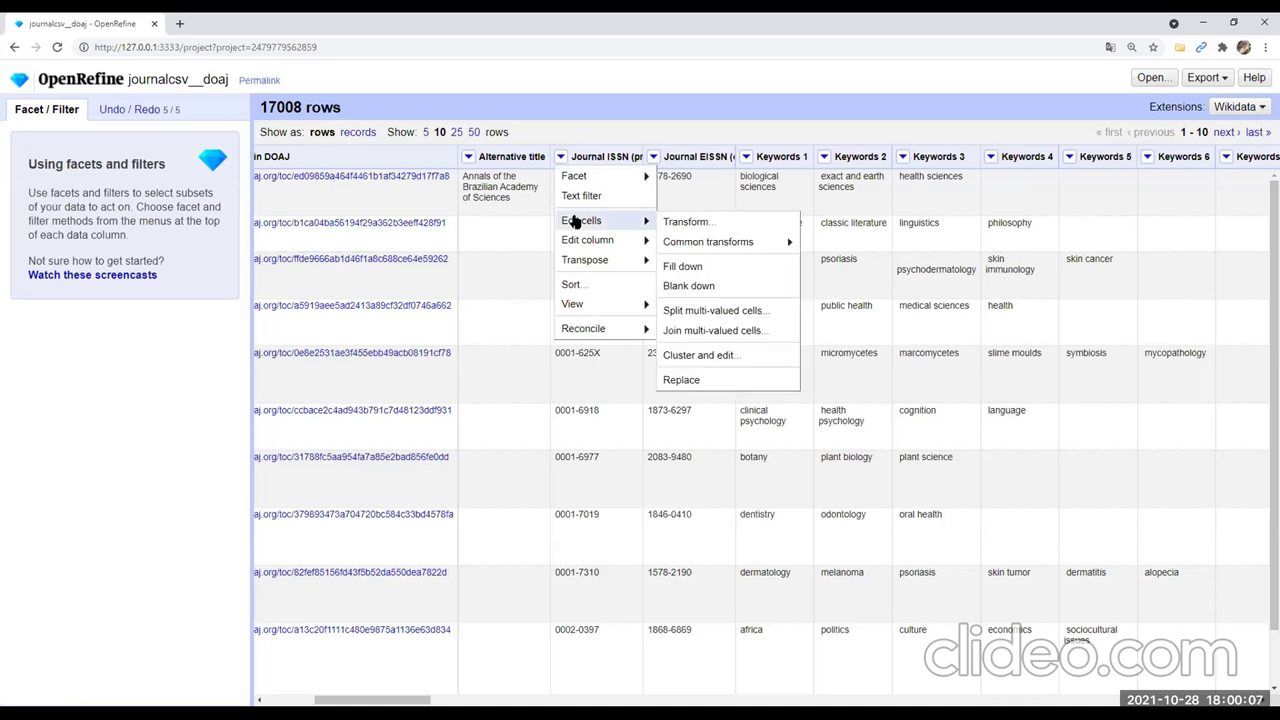
pyautogui.click(681, 221)
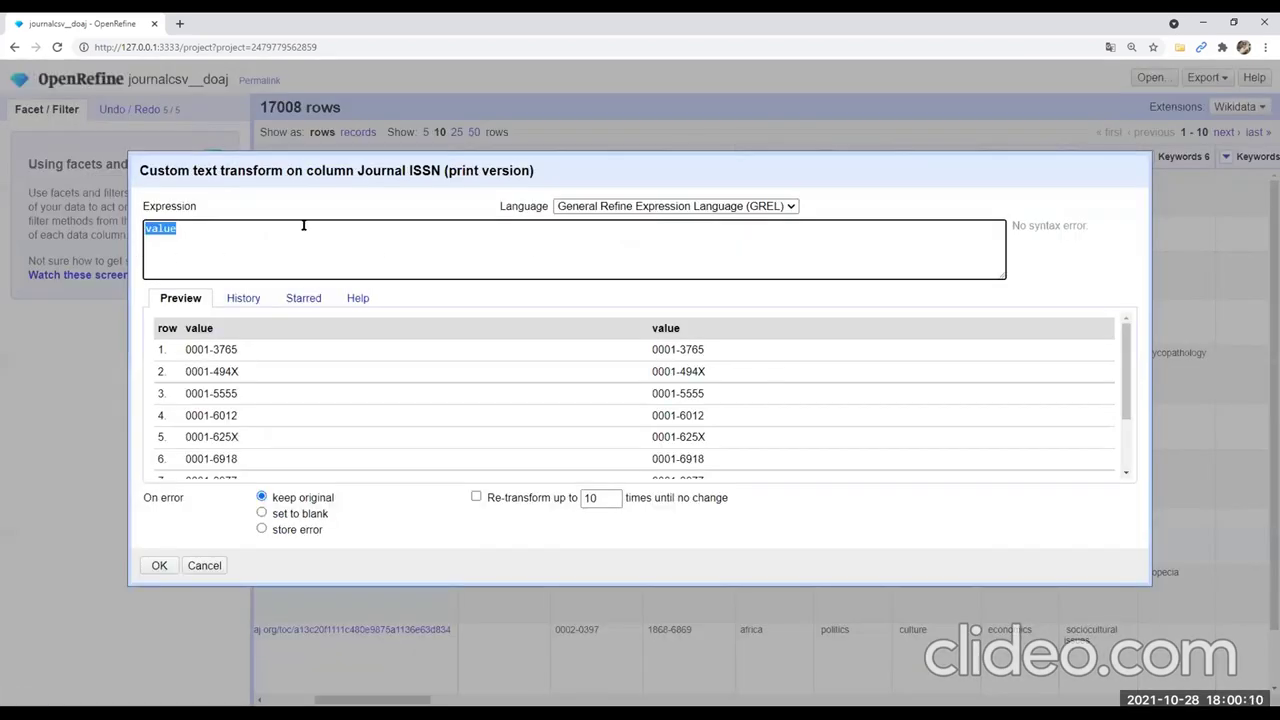
pyautogui.click(303, 226)
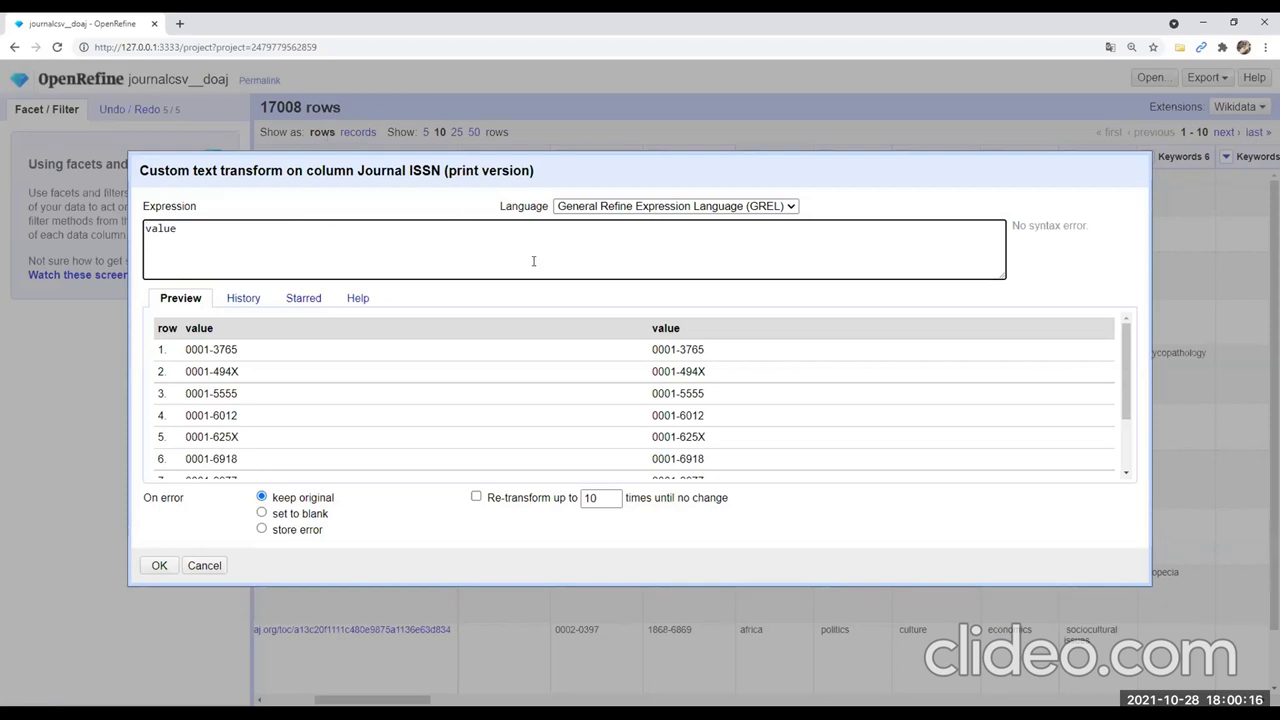
pyautogui.moveTo(747, 164); pyautogui.dragTo(662, 206)
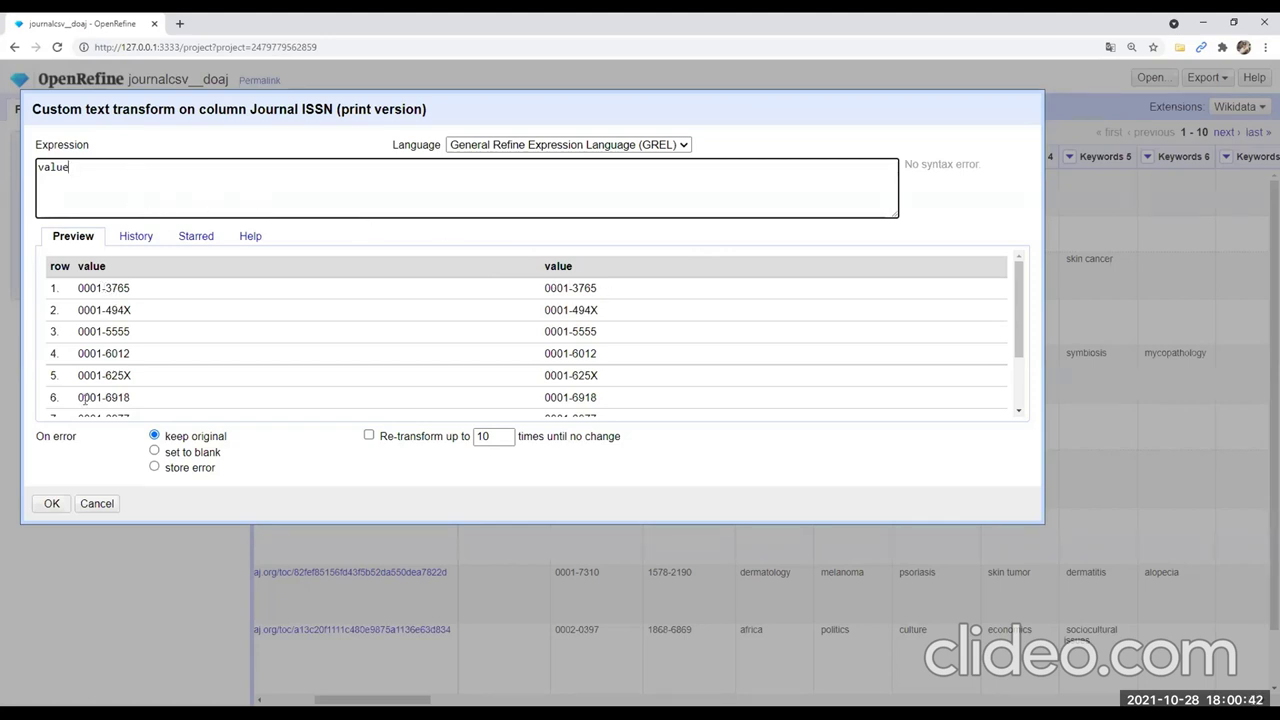
pyautogui.click(97, 505)
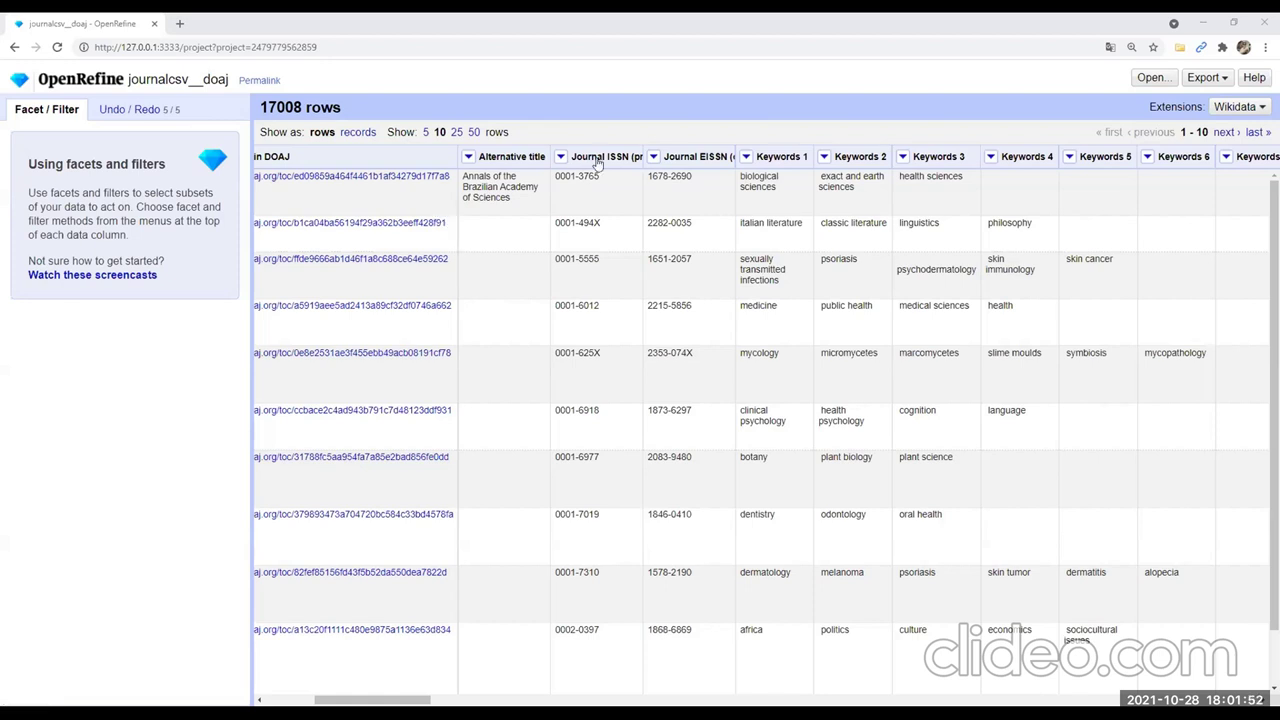
pyautogui.click(561, 156)
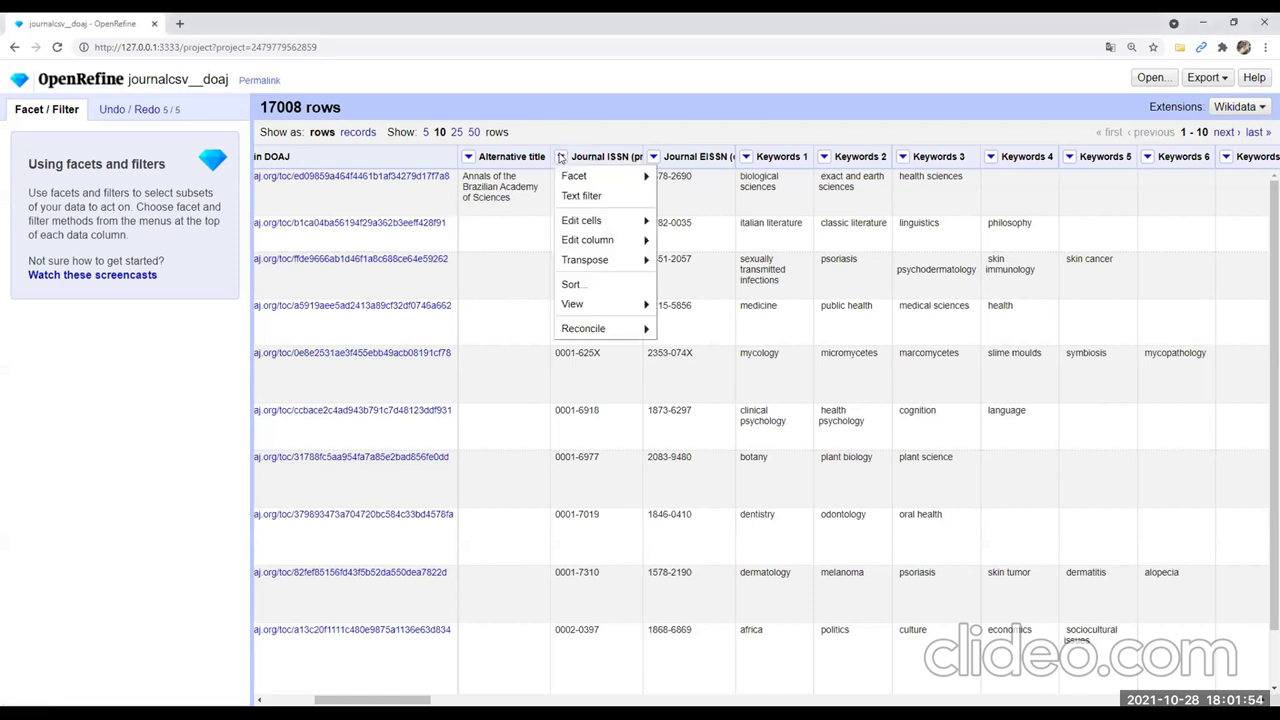
pyautogui.moveTo(590, 220)
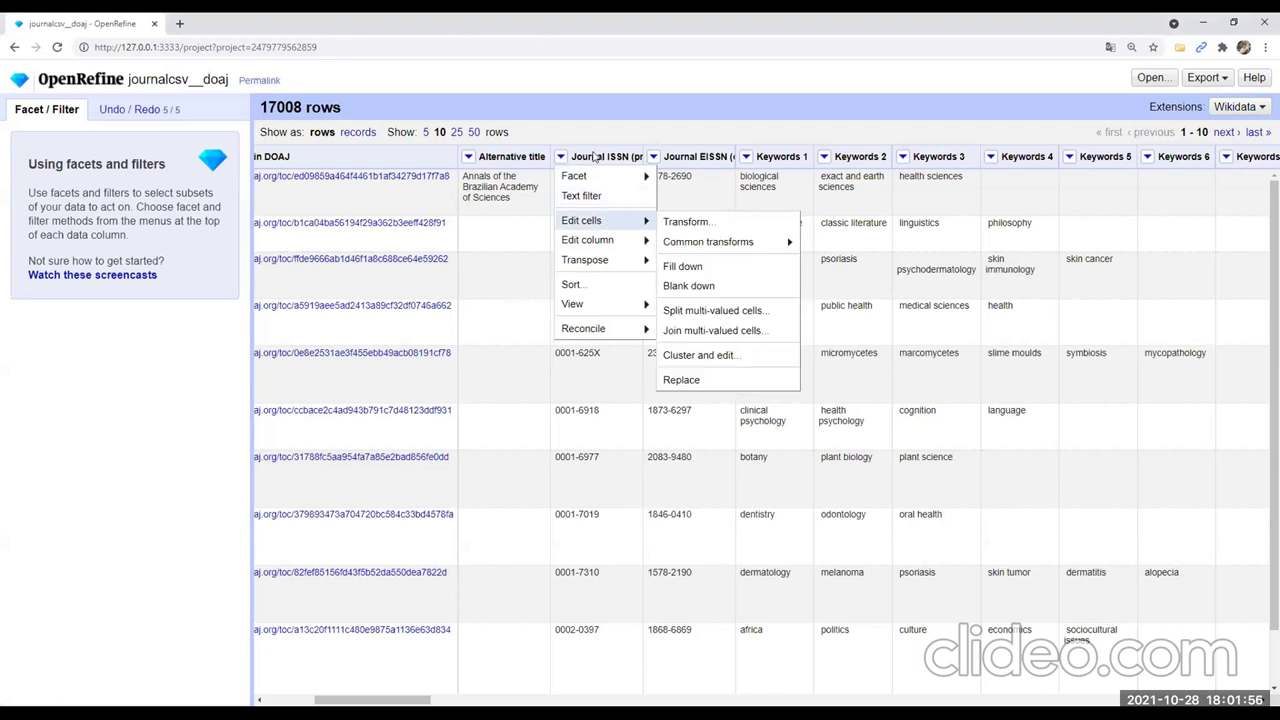
pyautogui.moveTo(590, 176)
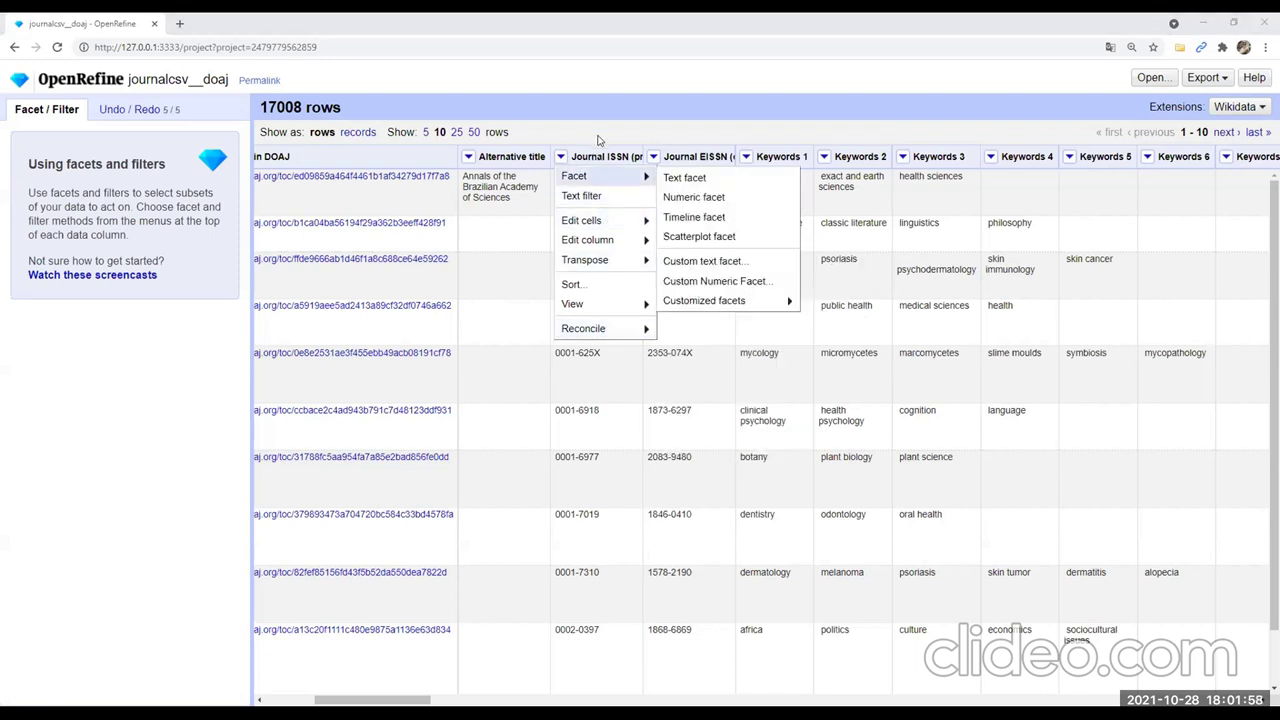
pyautogui.click(598, 140)
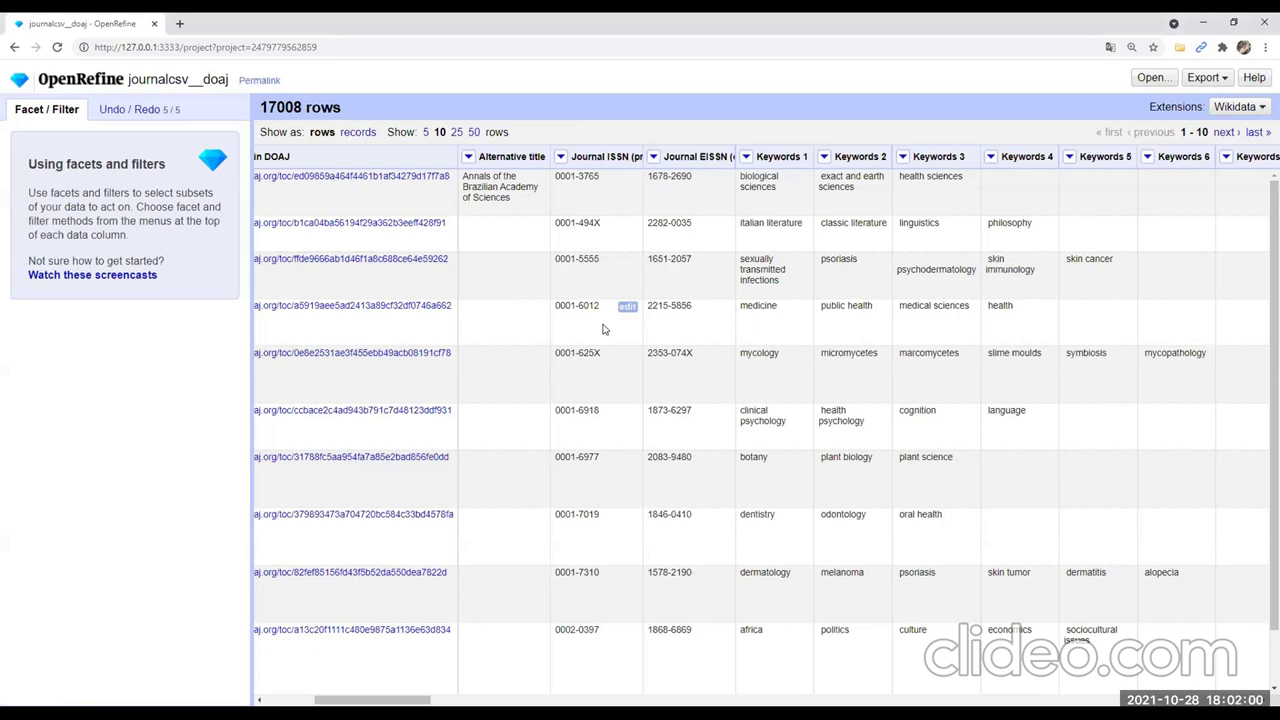